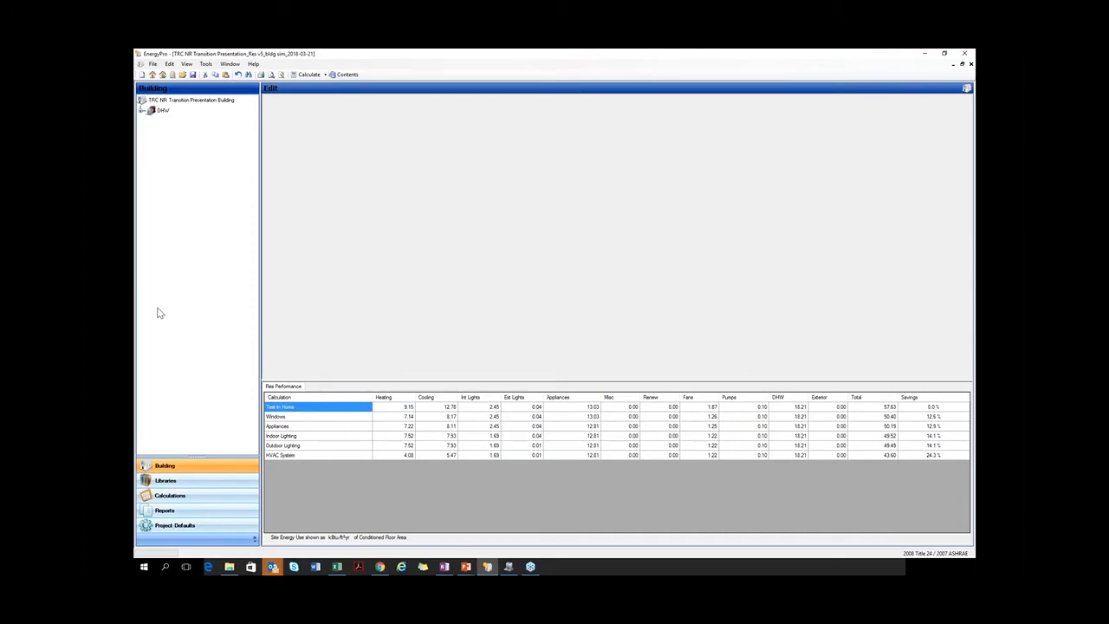
- Review the 1st Floor (Tenant) zone details and the Res Performance calculation options in the Res v5 project
click(143, 111)
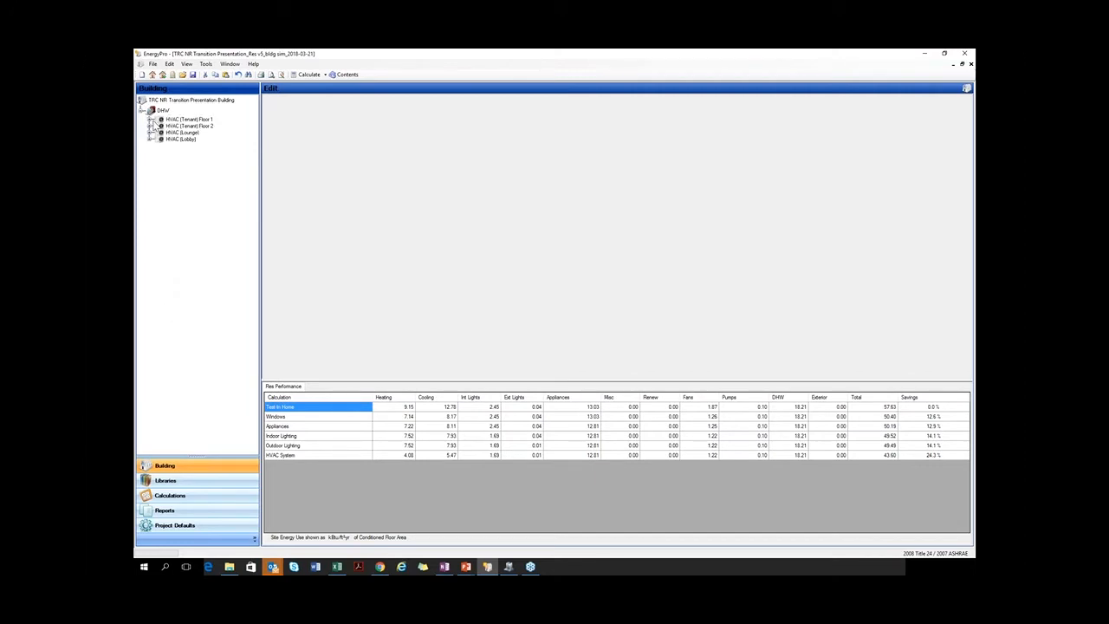
click(150, 119)
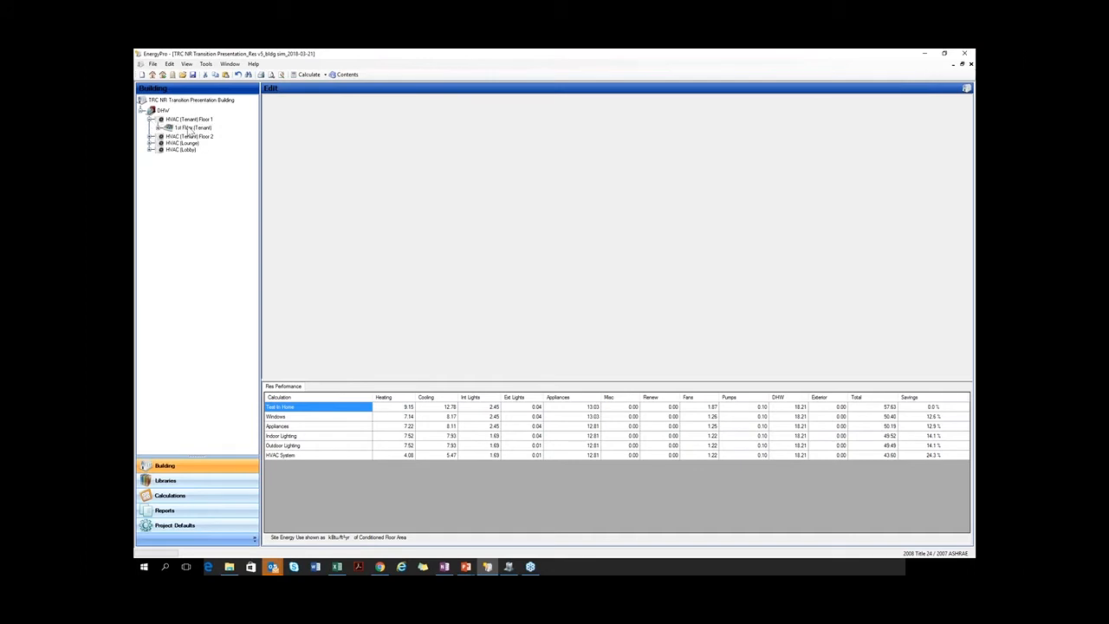
click(191, 128)
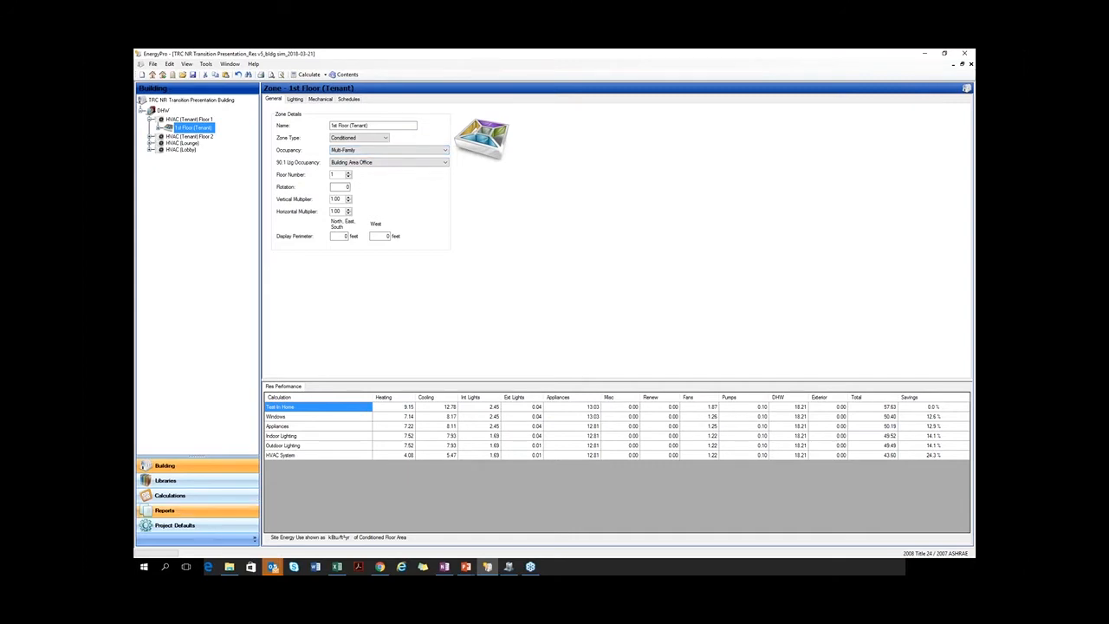
click(173, 494)
click(171, 134)
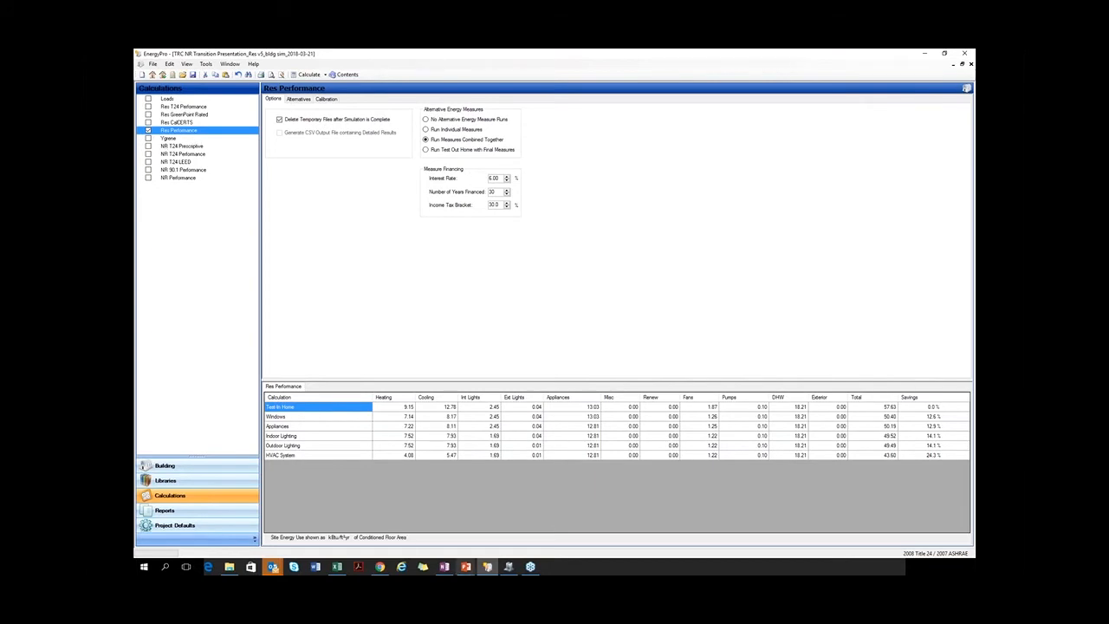
- Switch to the Non Res v7 project and examine the zone details of 1st Floor (Tenant)
click(511, 568)
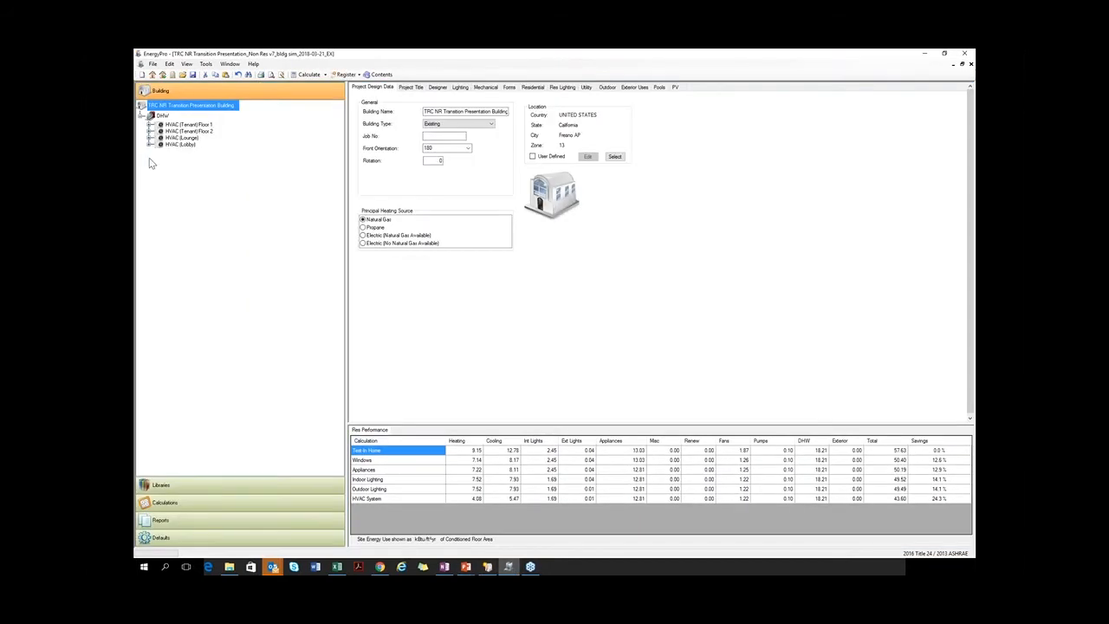
click(151, 125)
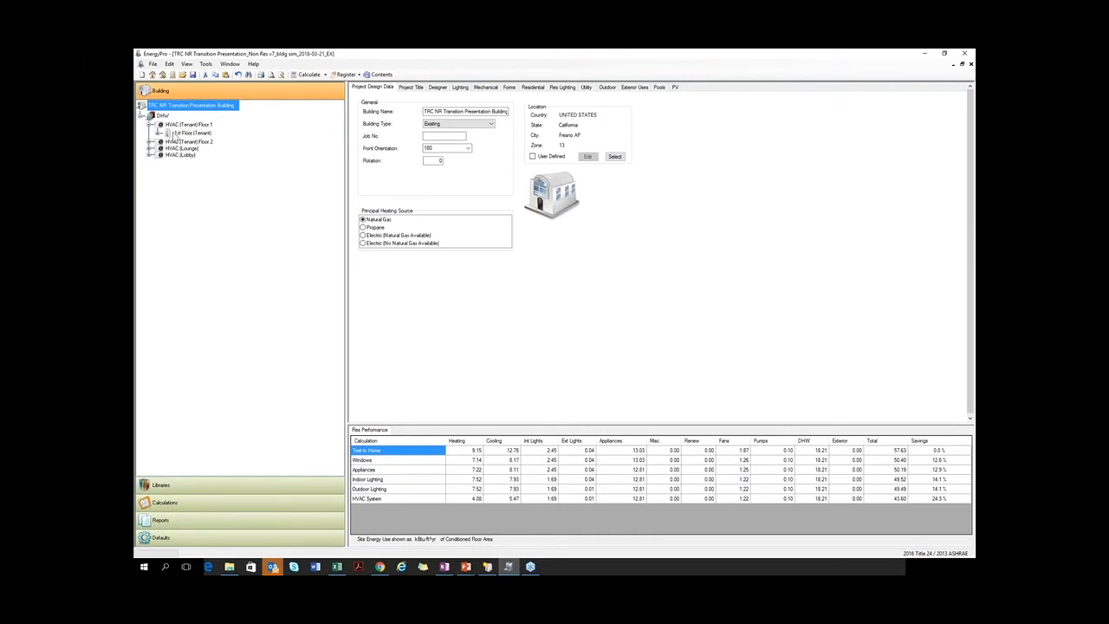
click(178, 133)
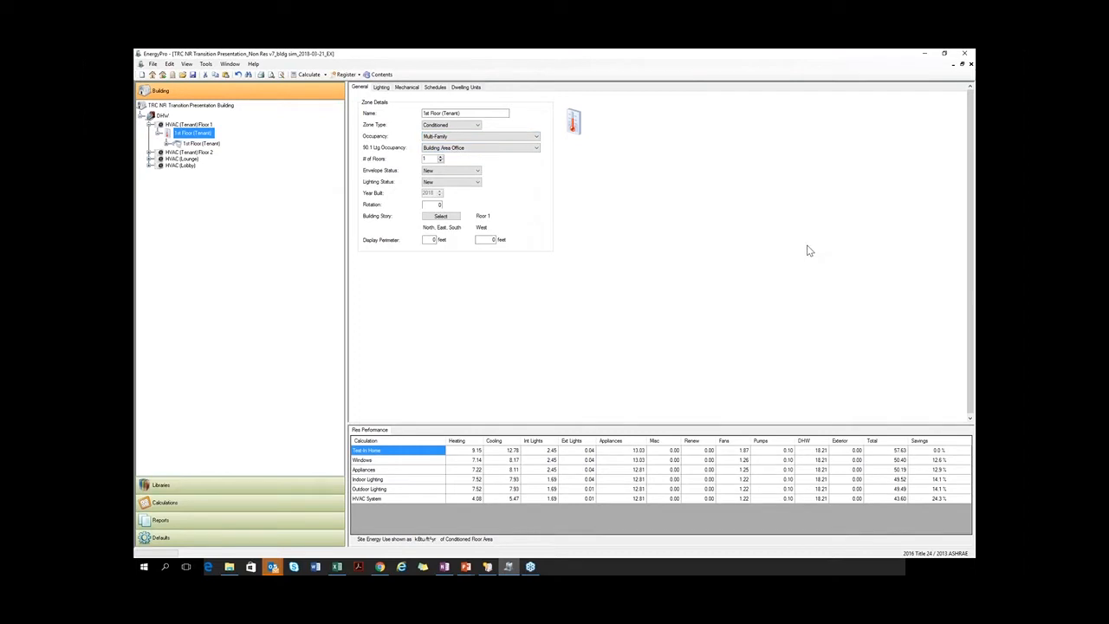
- Replace the Multi-Family occupancy type with High-Rise Residential Living globally in the building tree using the Replace Wizard
click(248, 75)
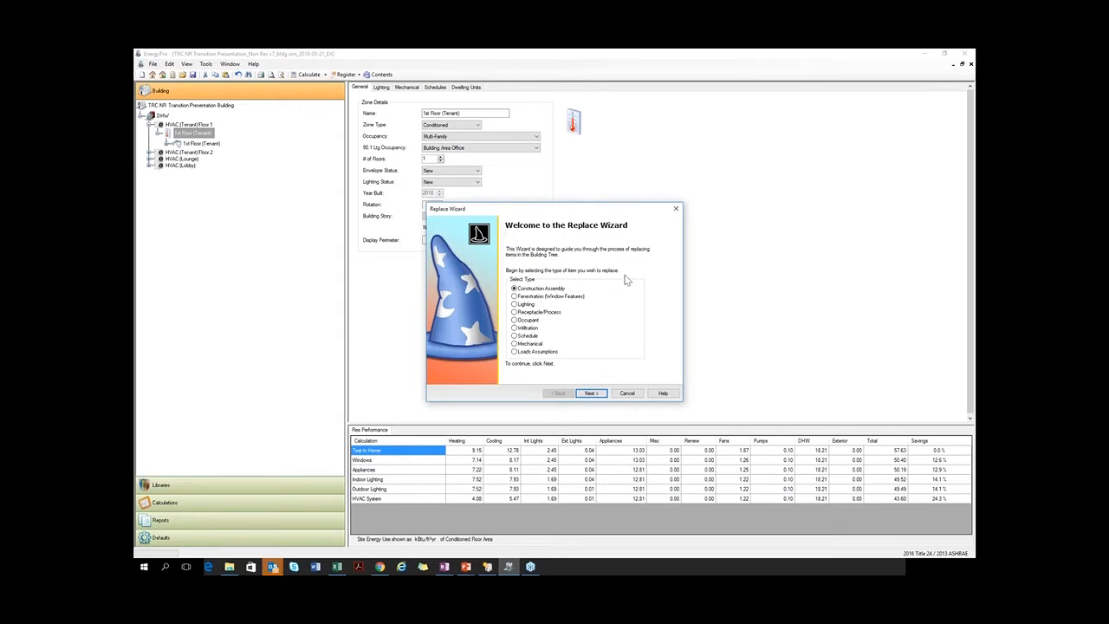
click(517, 320)
click(589, 394)
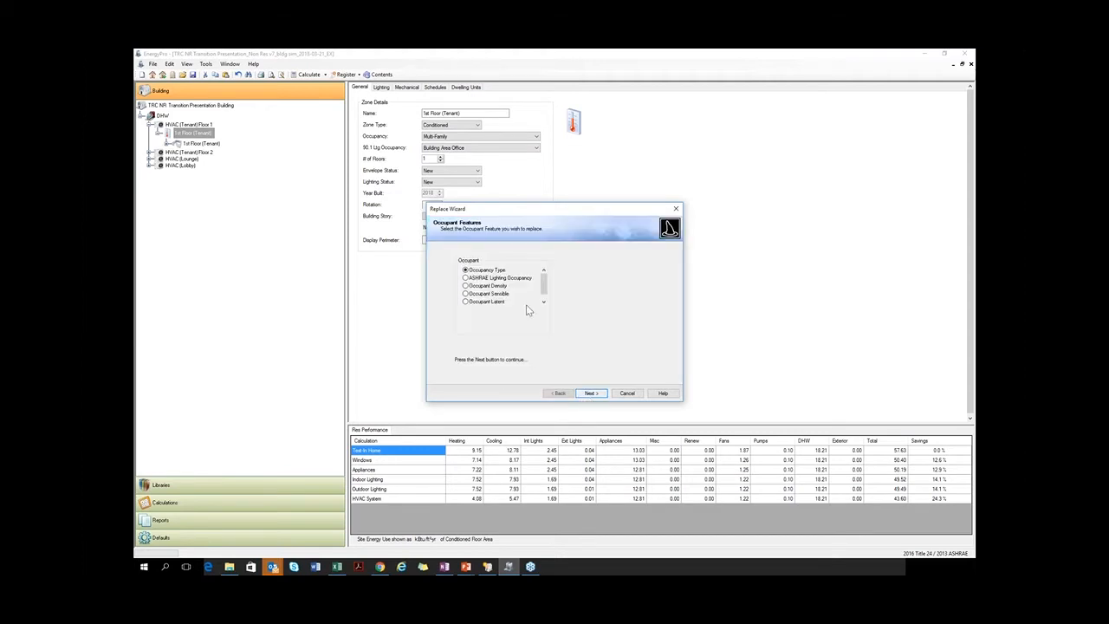
click(591, 393)
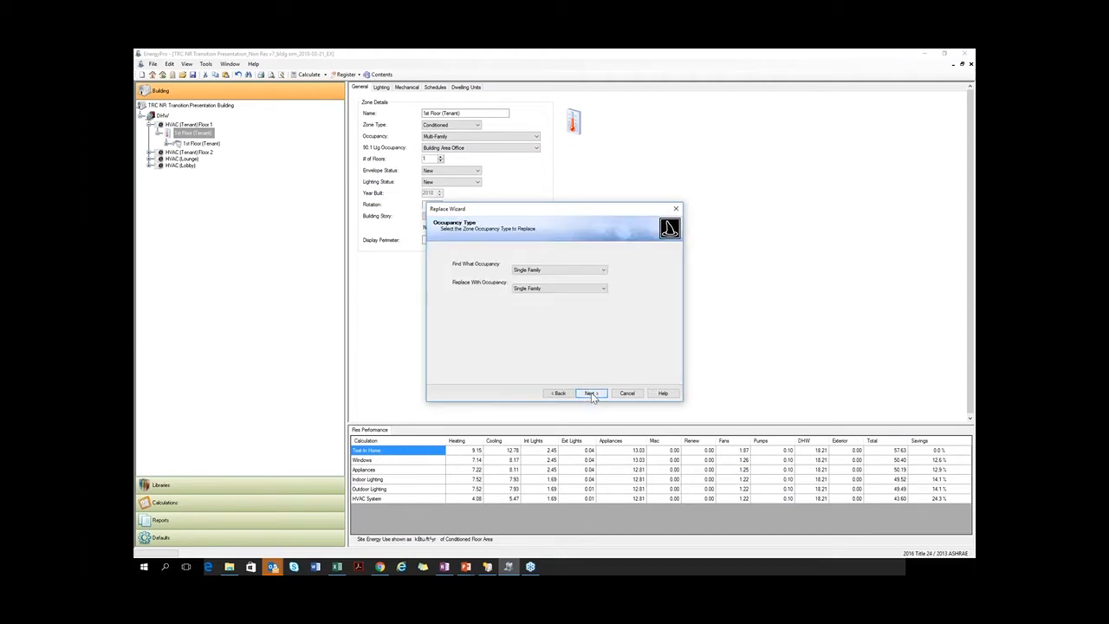
click(537, 270)
click(555, 292)
click(554, 286)
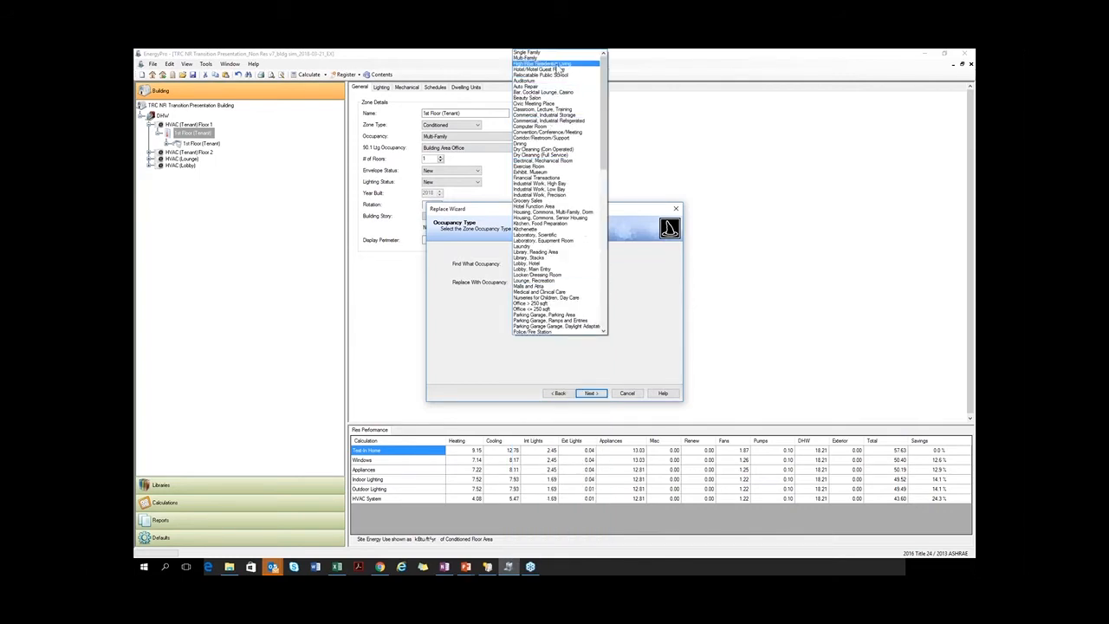
click(556, 80)
click(591, 392)
click(591, 392)
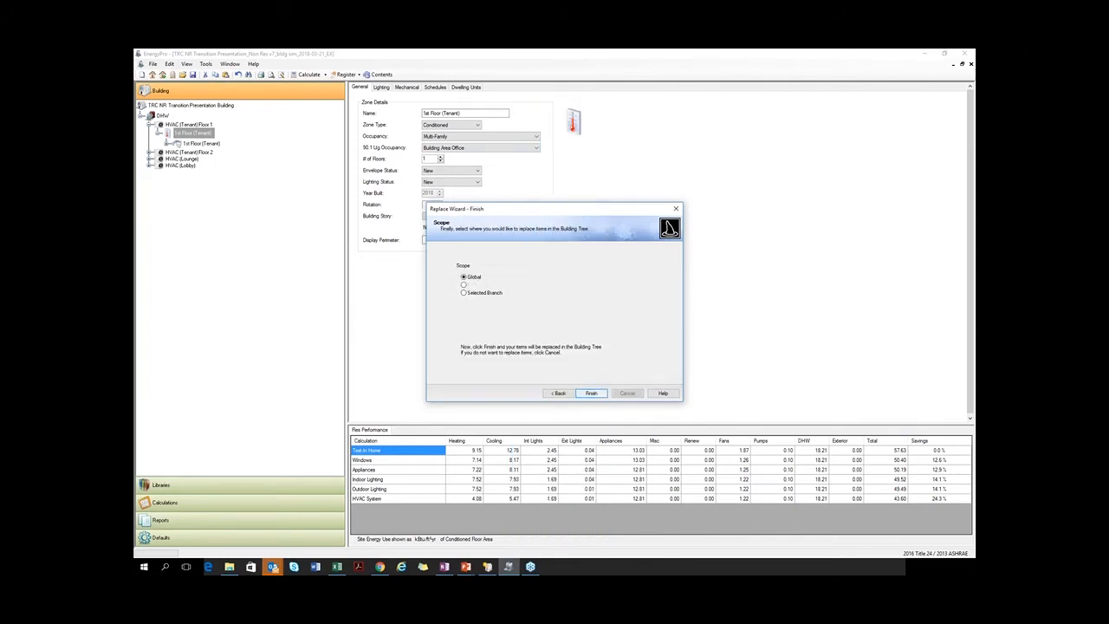
click(605, 339)
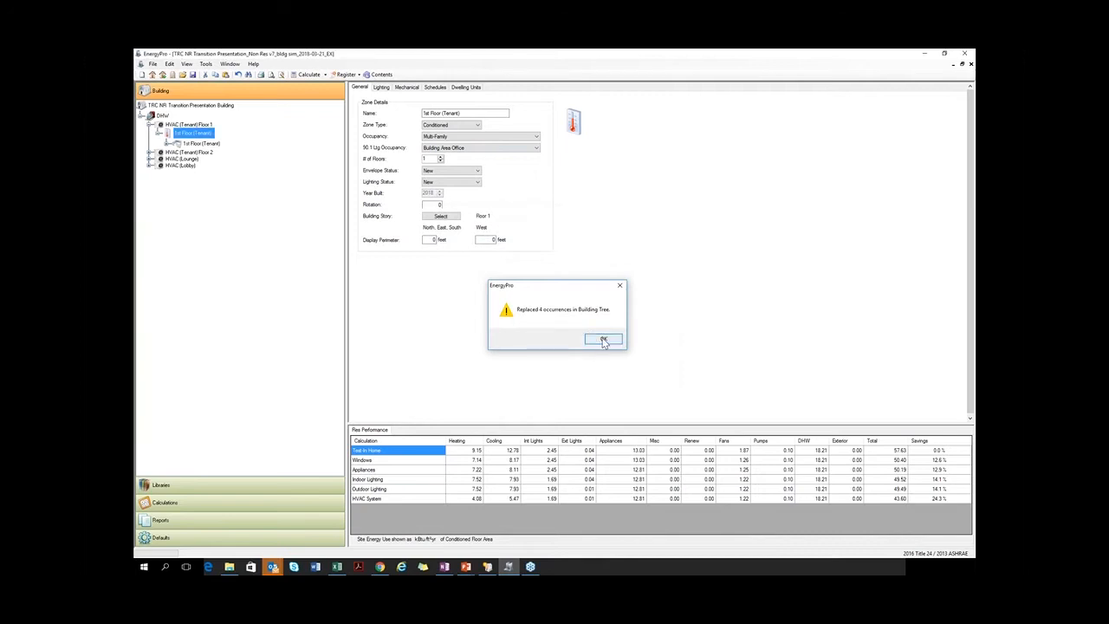
- From the 2nd Floor (Tenant) zone, globally replace the ASHRAE lighting occupancy Building Area Office with Building Area Multi-Family
click(150, 154)
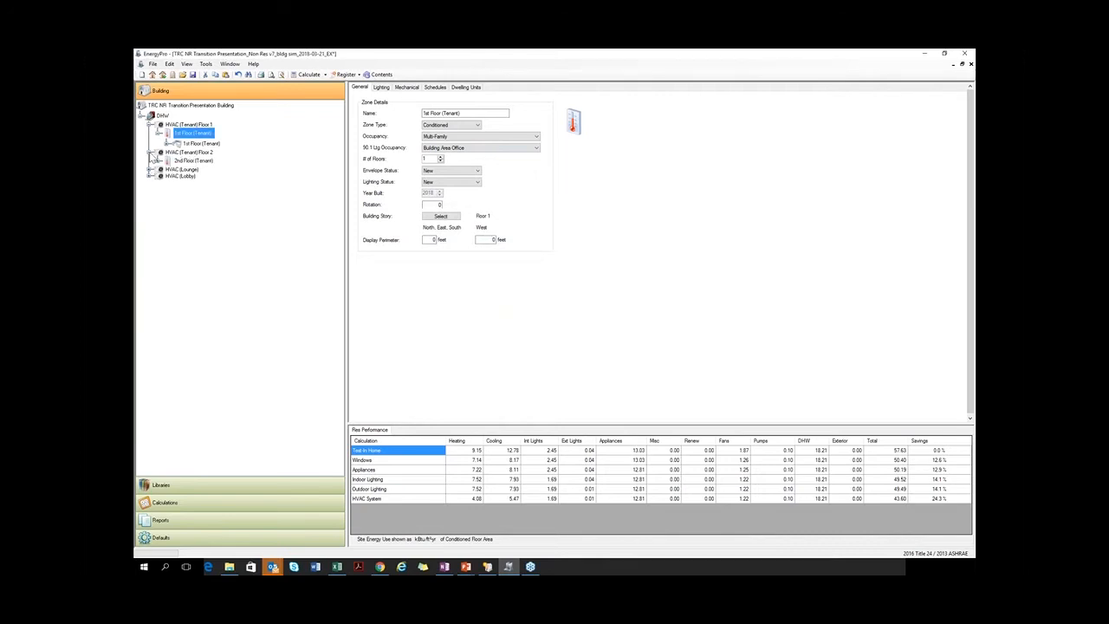
click(186, 161)
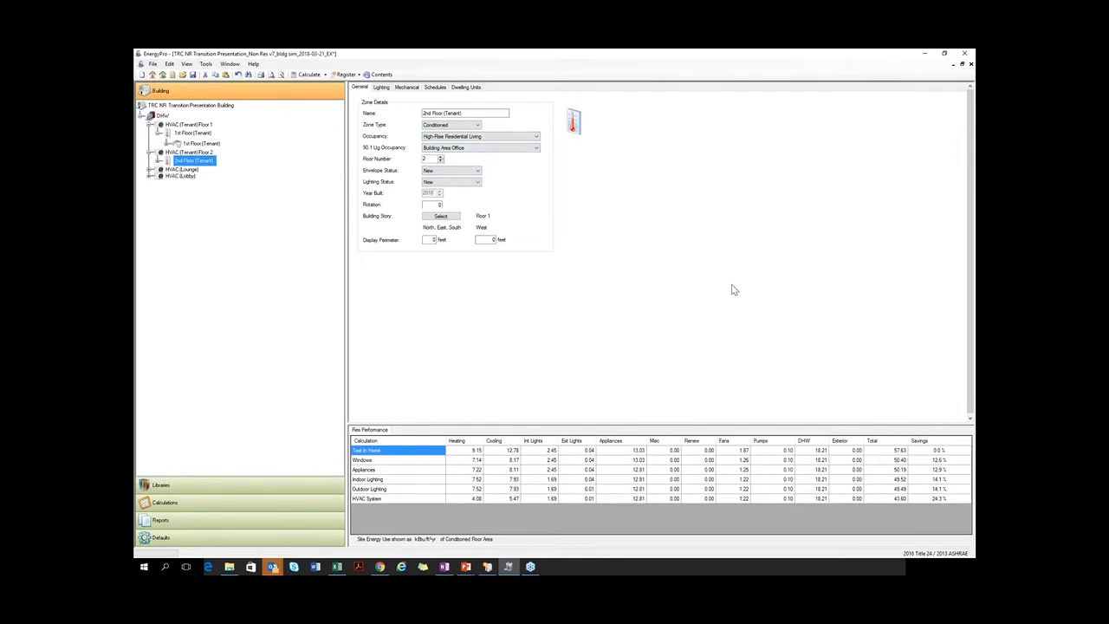
key(ctrl+h)
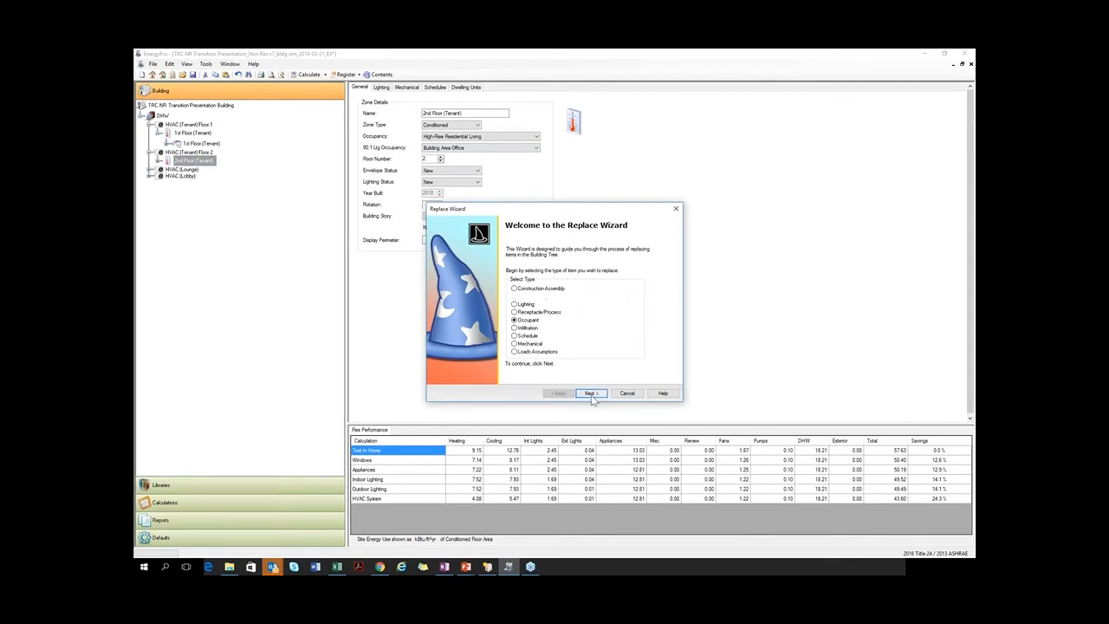
click(592, 394)
click(490, 278)
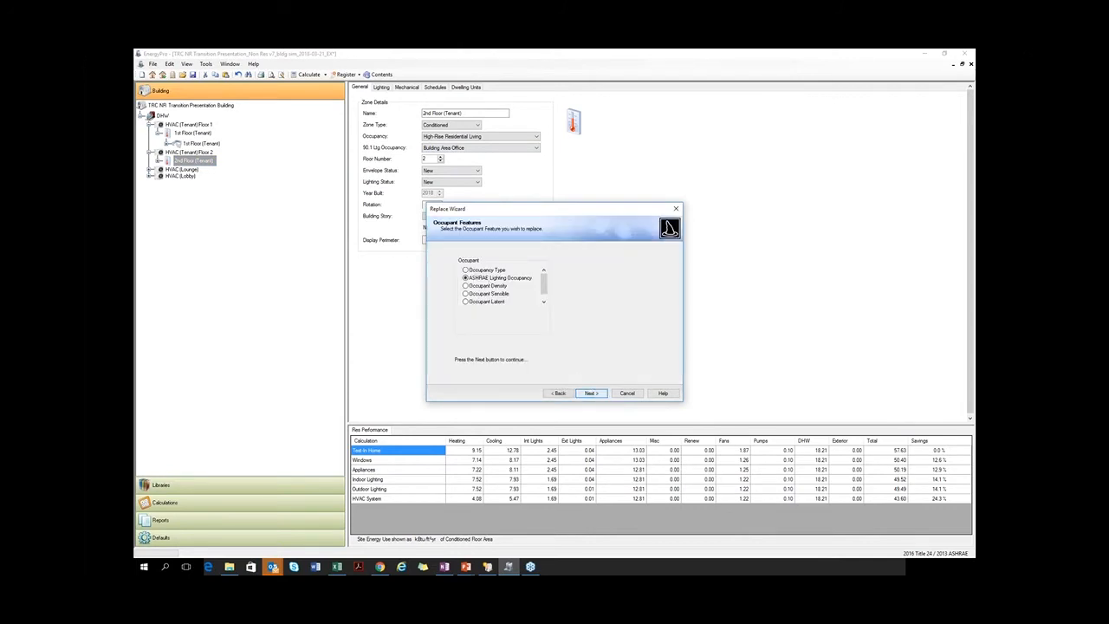
click(591, 393)
click(557, 290)
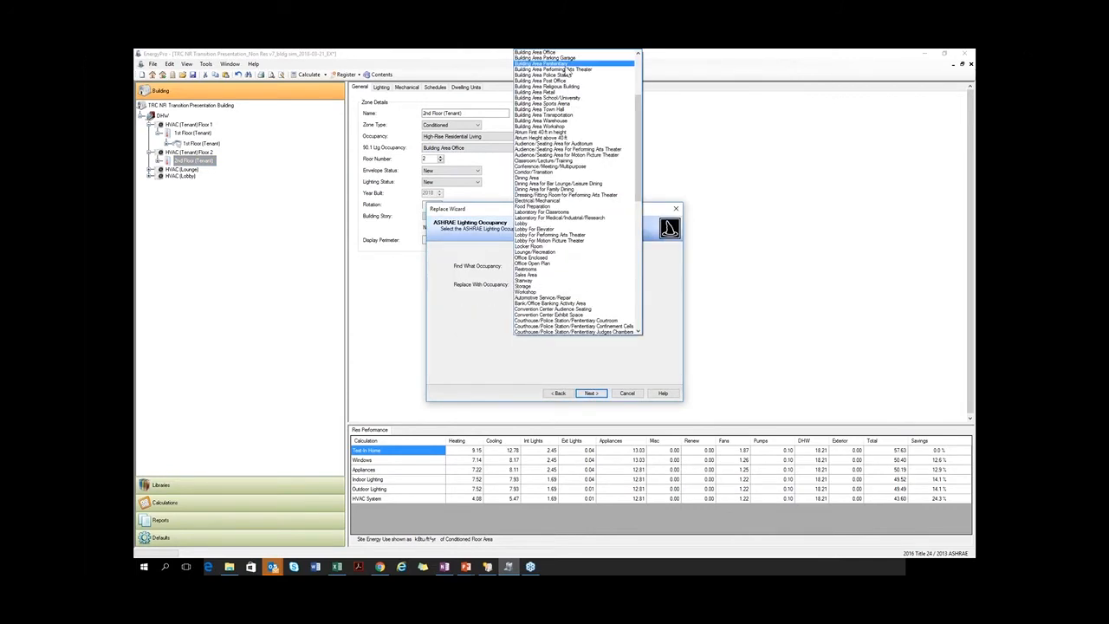
scroll(596, 121, up, 4)
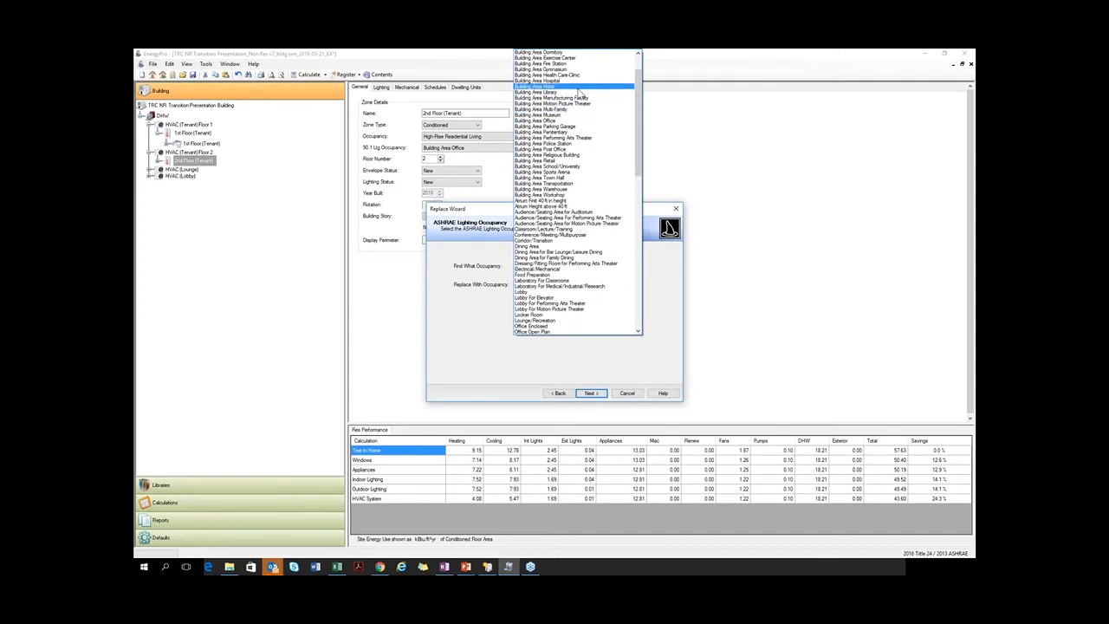
click(572, 109)
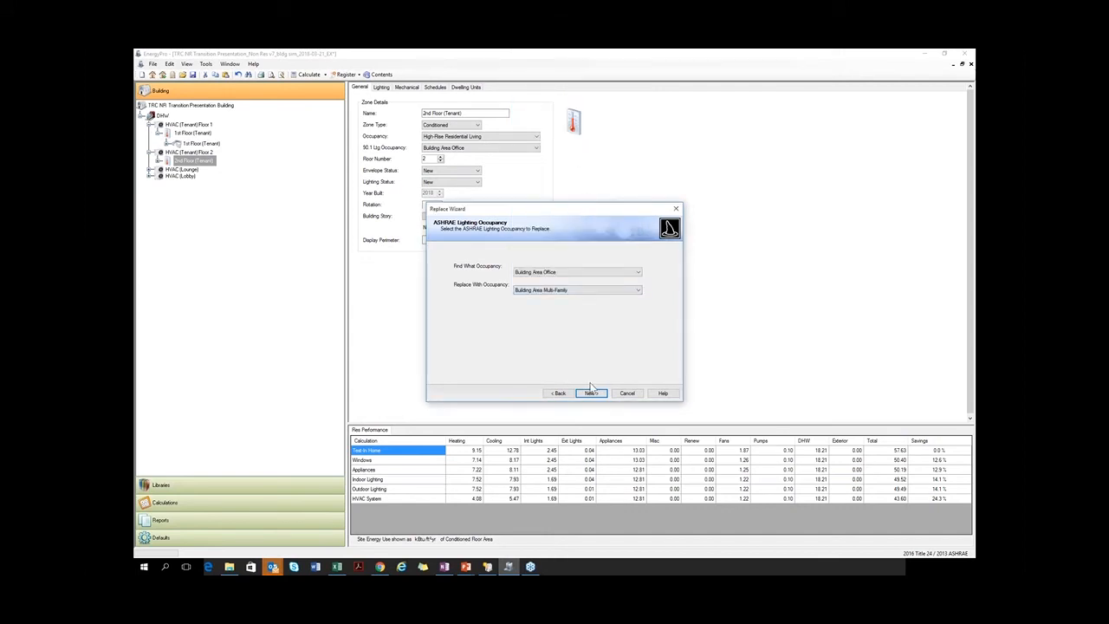
click(592, 393)
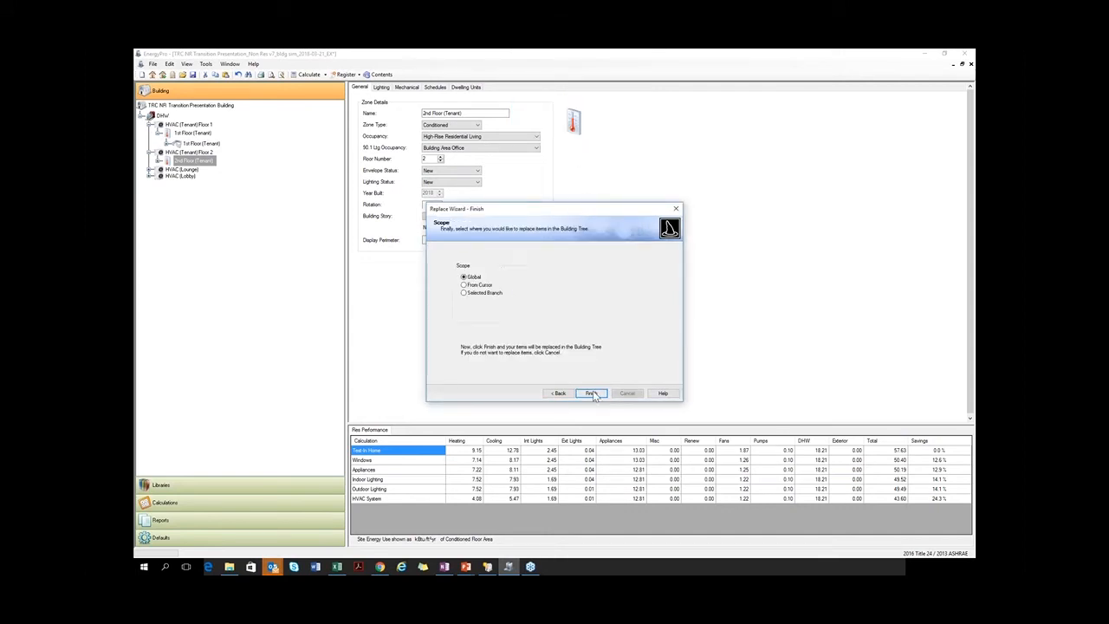
click(591, 394)
click(604, 339)
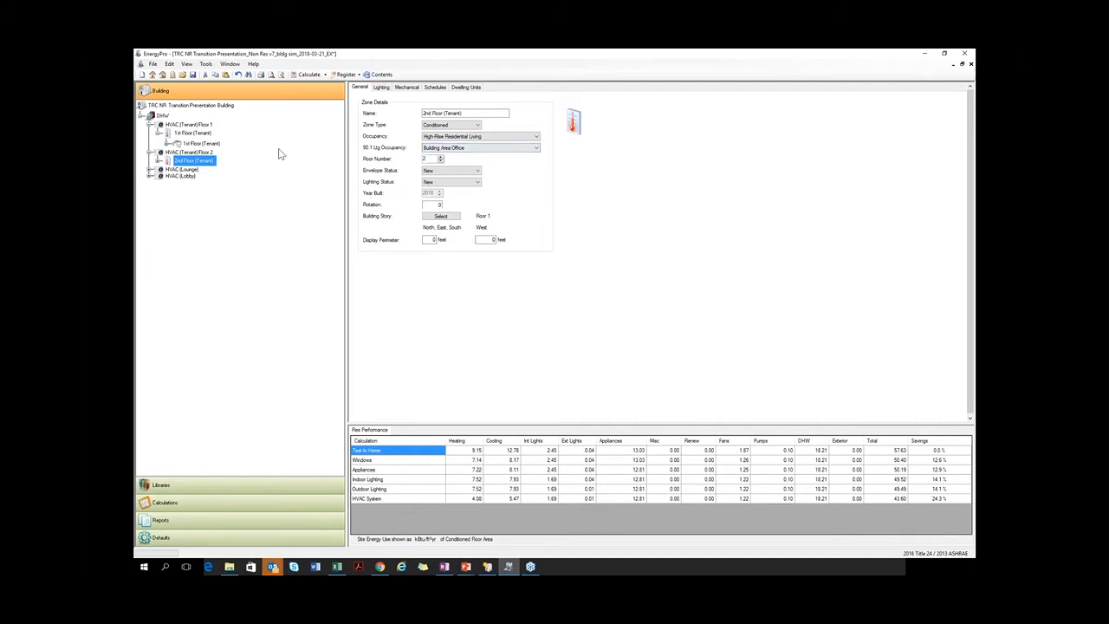
- For the 2nd Floor (Tenant) room, run a global Occupant replacement that sets occupant density to 200 ft²/occ and ventilation to 60 cfm/occ
click(162, 161)
click(198, 171)
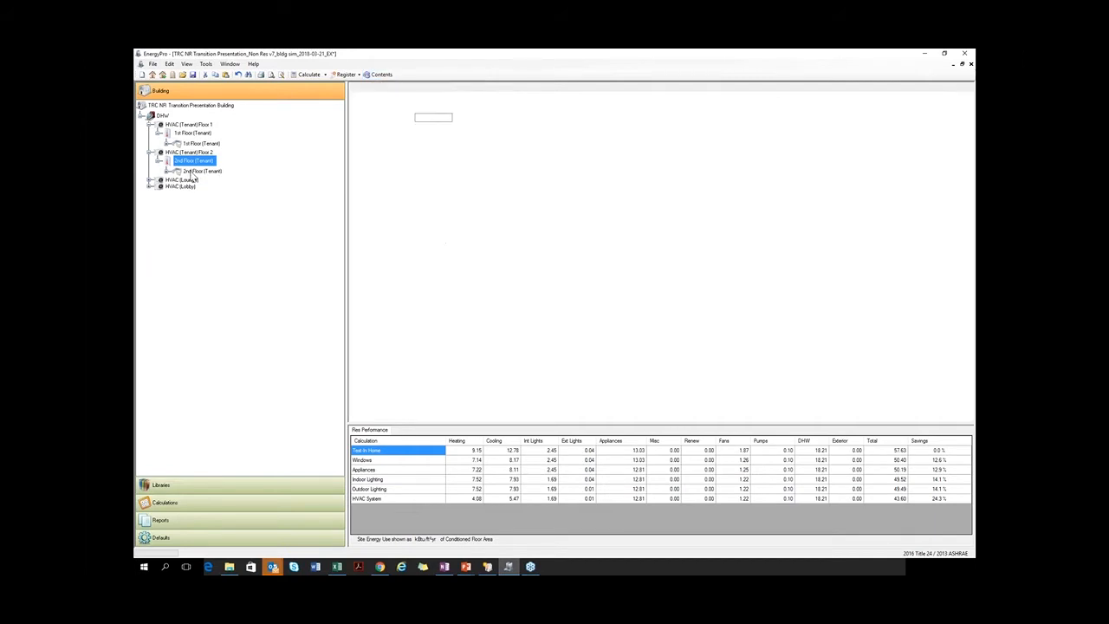
click(409, 87)
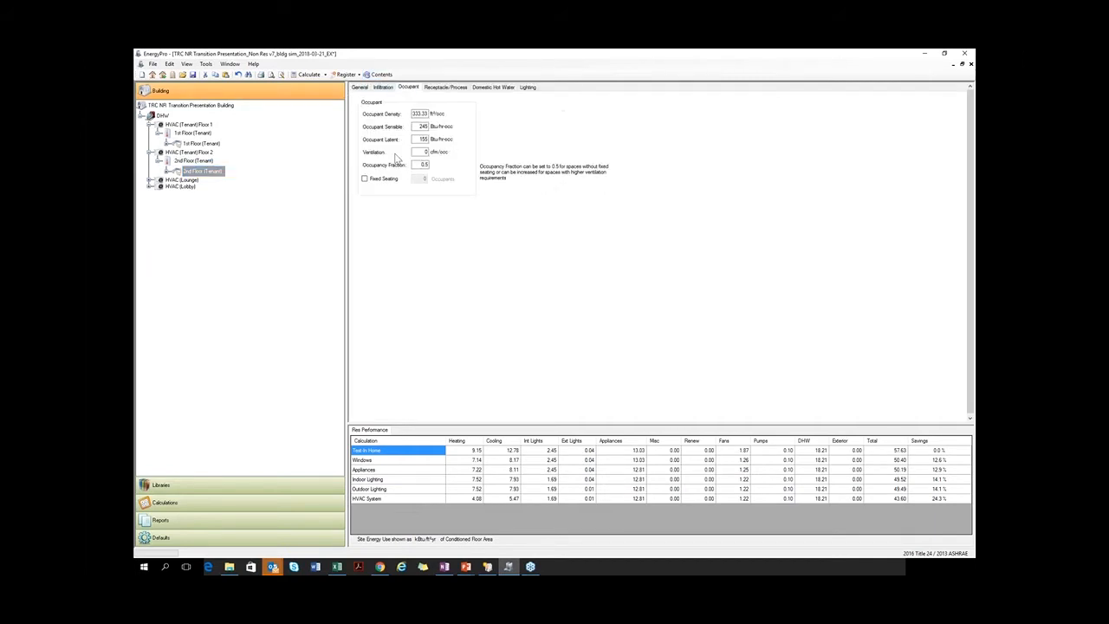
drag(413, 113, 430, 115)
key(Tab)
key(ctrl+h)
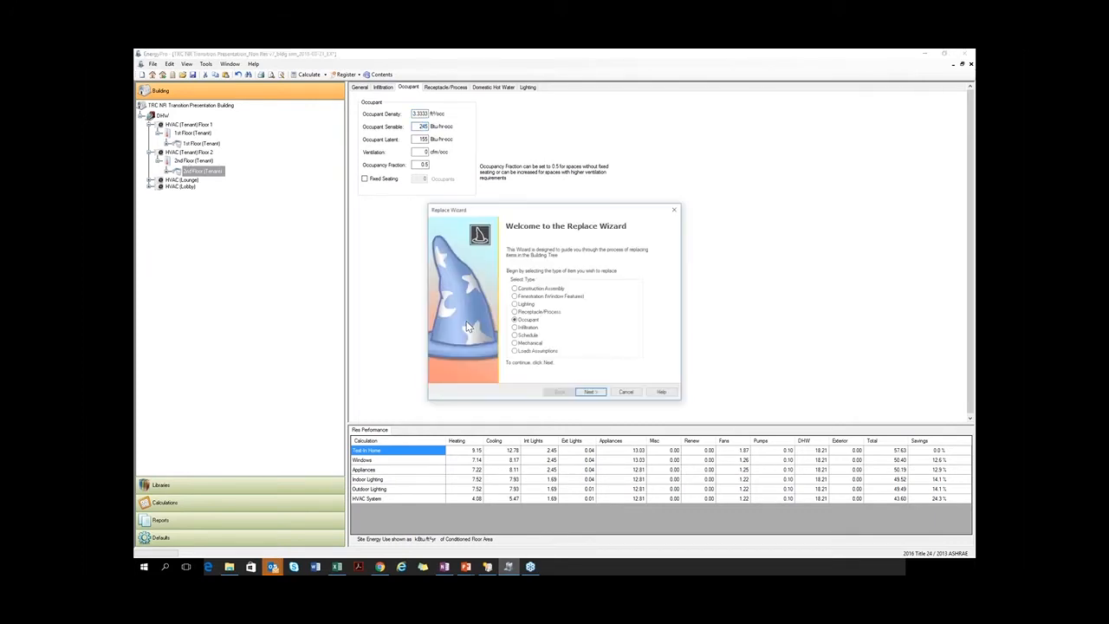
click(594, 394)
click(595, 393)
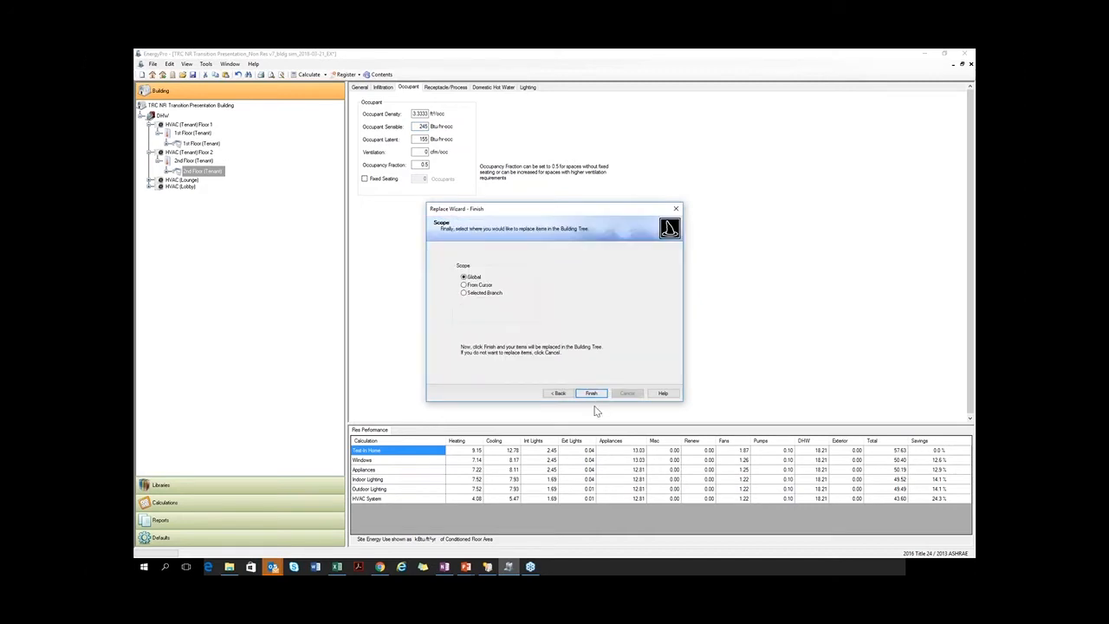
click(593, 393)
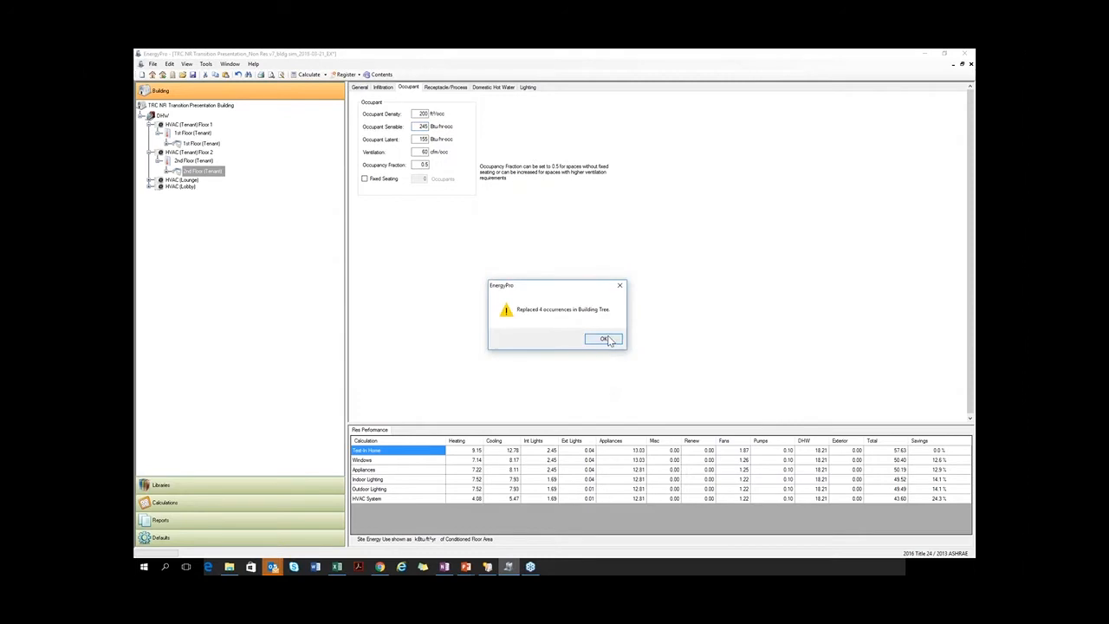
click(603, 340)
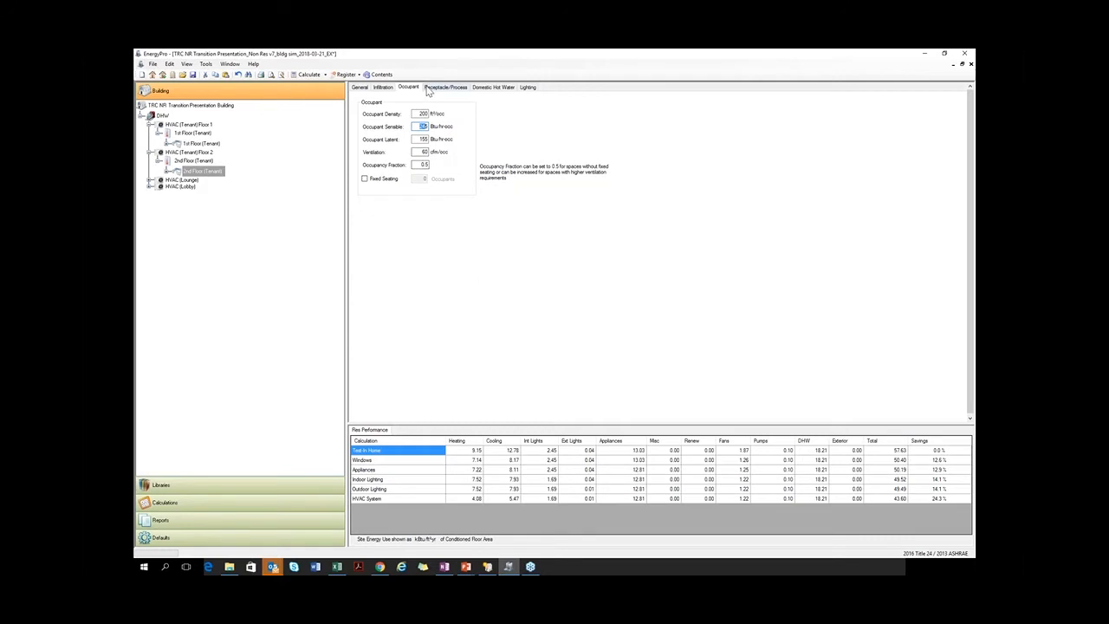
- Check the 2nd Floor (Tenant) room's infiltration and general settings, and the zone details of the 1st Floor Lounge and Lobby
click(383, 88)
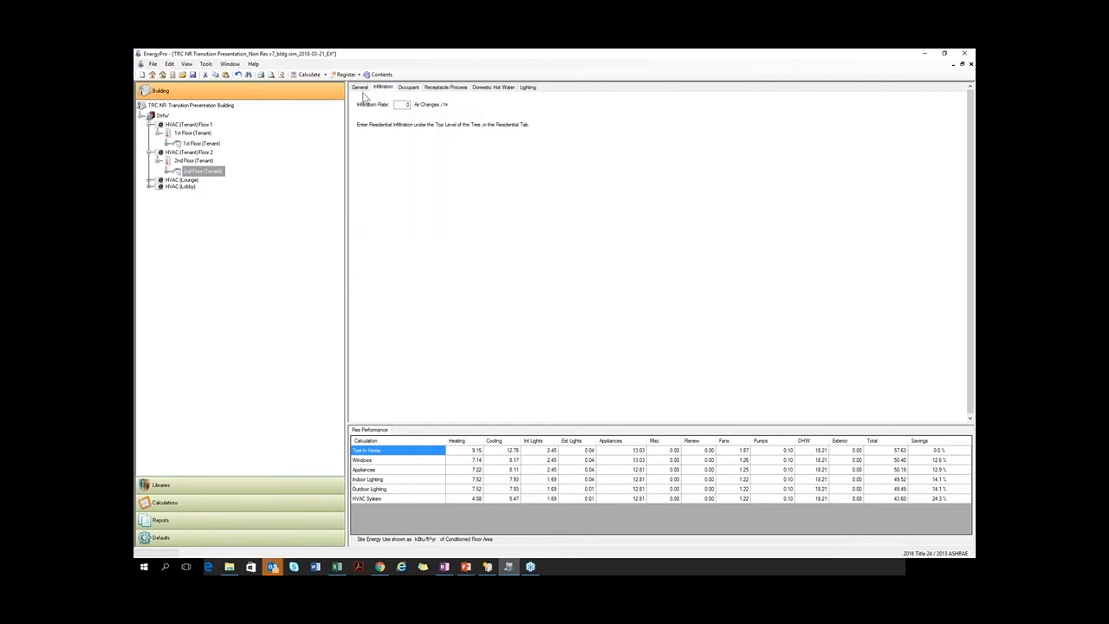
click(361, 88)
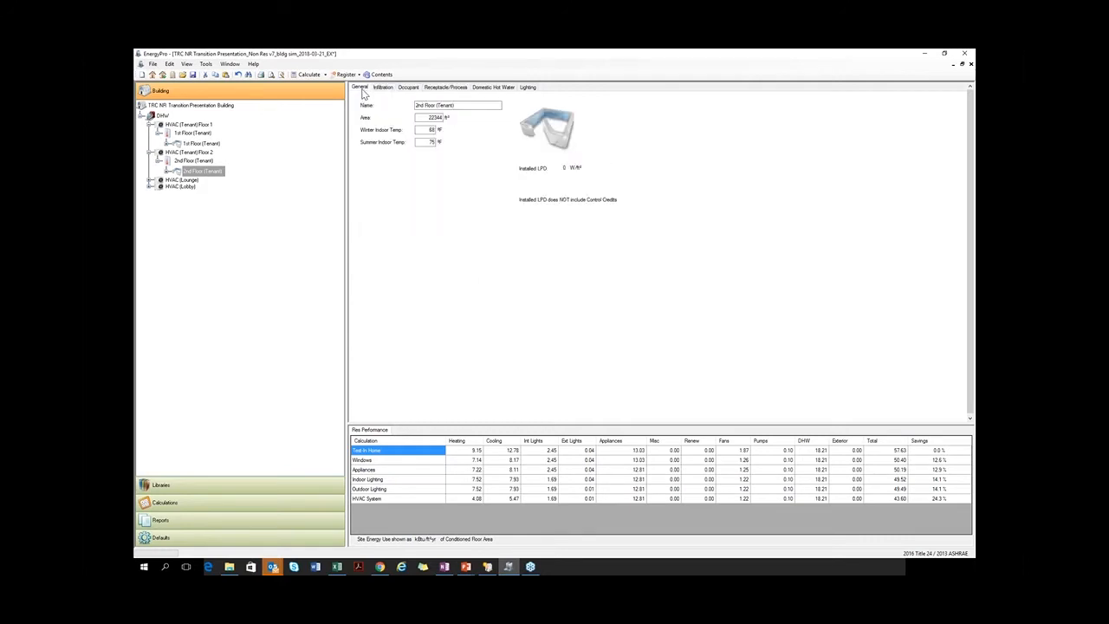
click(150, 180)
click(184, 189)
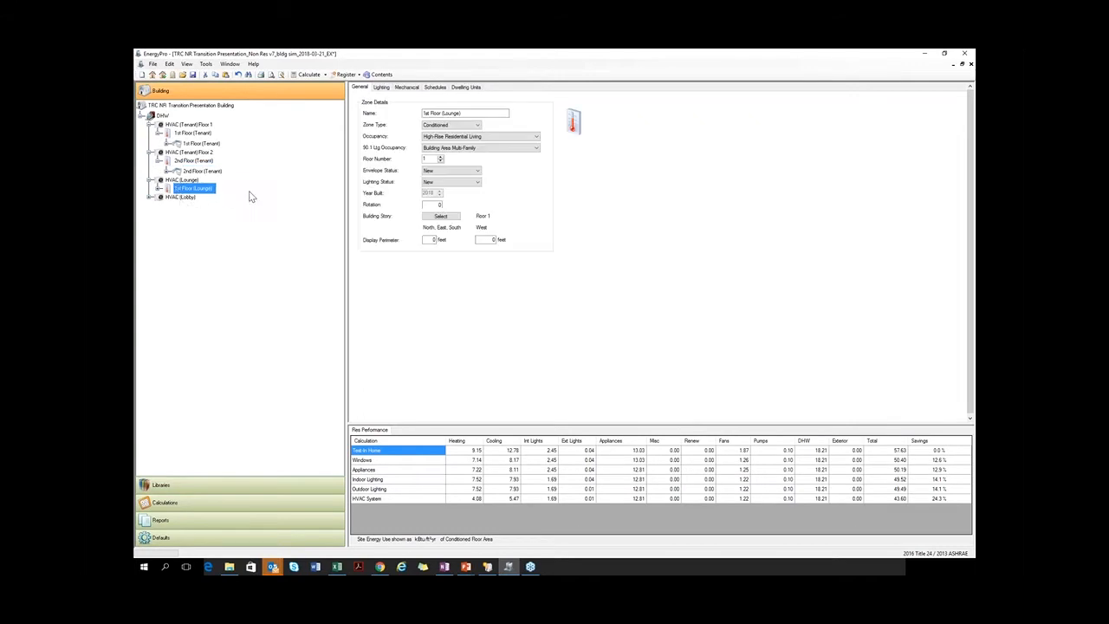
click(150, 197)
click(192, 205)
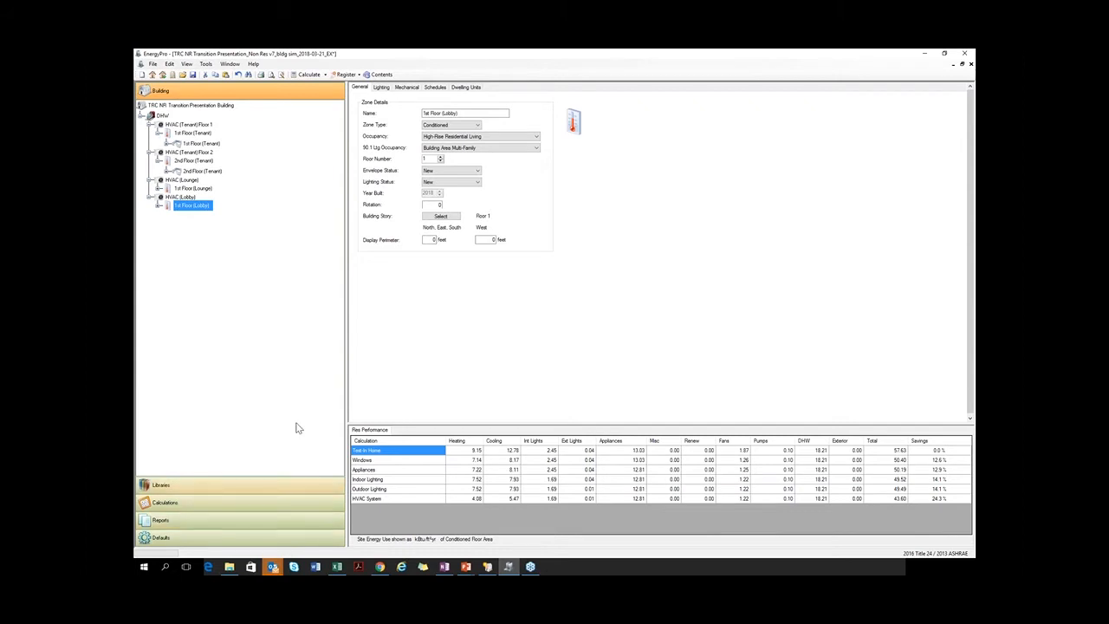
- Disable the Res Performance calculation and enable NR Performance instead
click(206, 508)
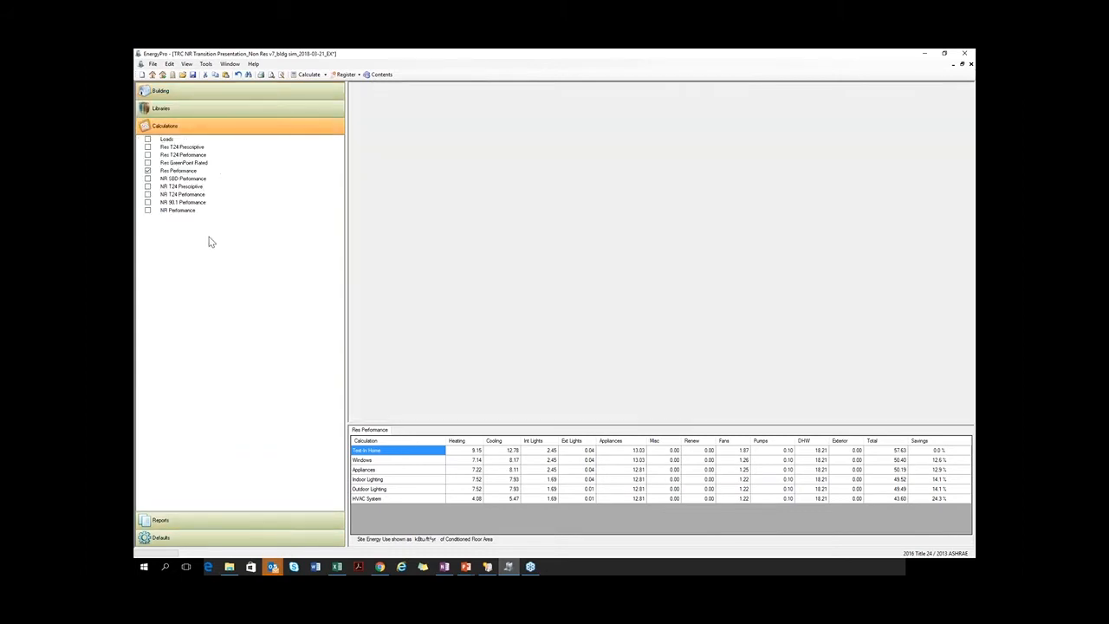
click(150, 172)
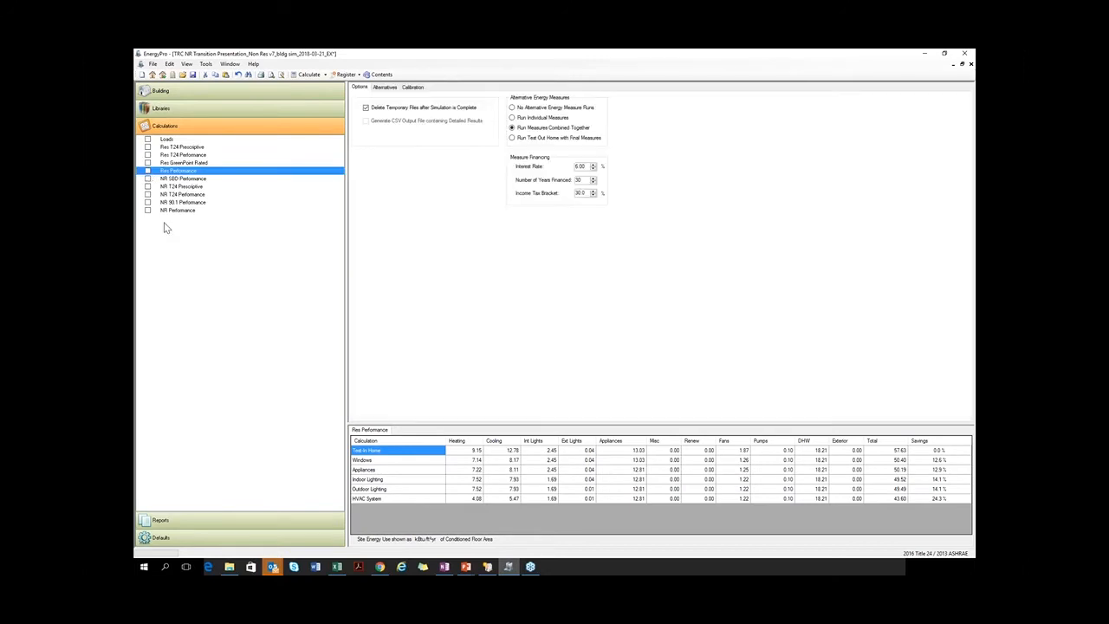
click(148, 209)
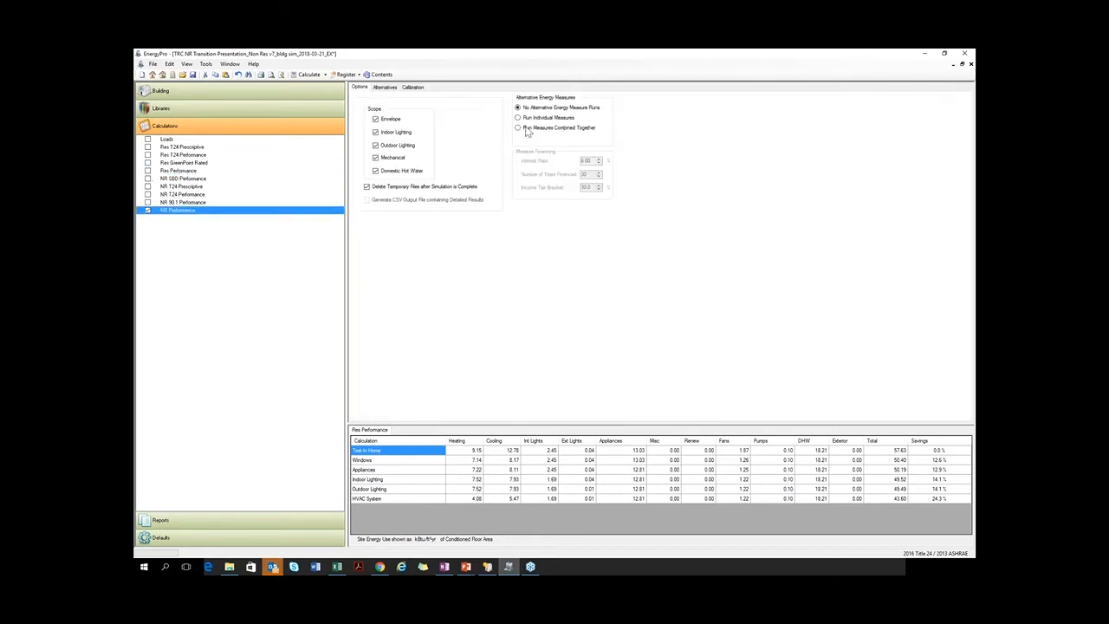
- Set the NR Performance alternative energy measures to Run Measures Combined Together and return to the building model
click(518, 127)
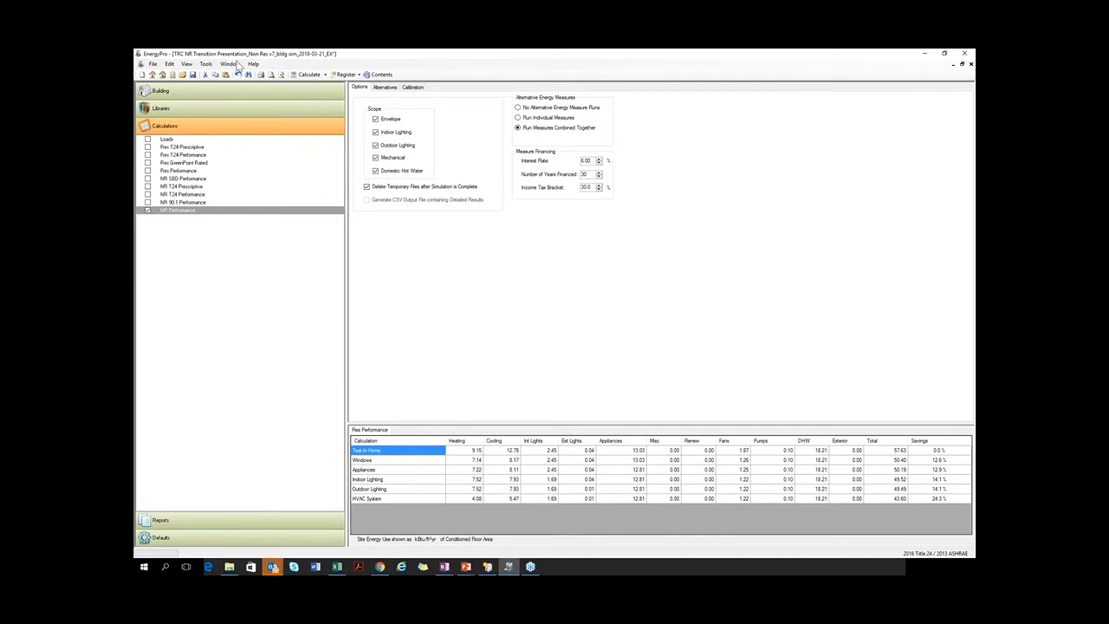
click(244, 91)
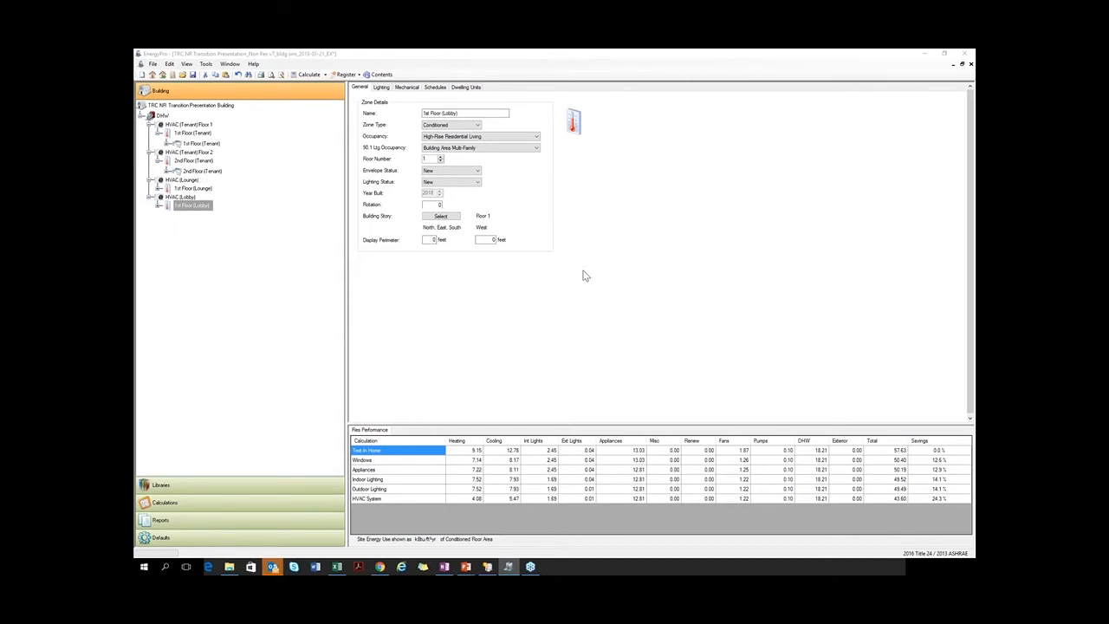
- Check the 2nd Floor (Tenant) zone details and the occupant density in its room's occupant settings
click(198, 170)
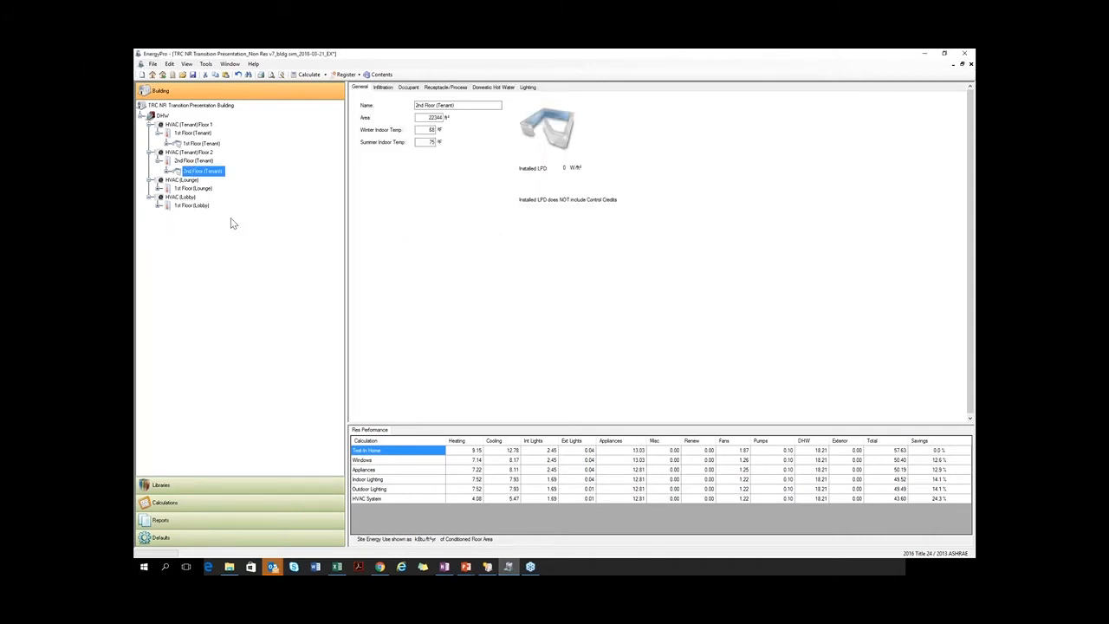
click(211, 161)
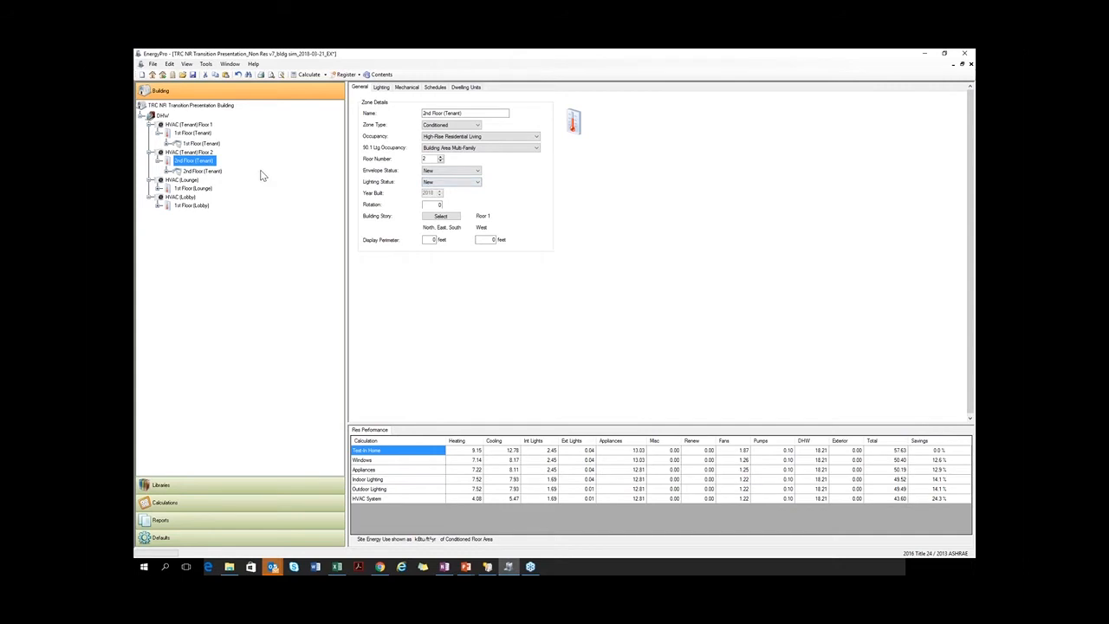
click(208, 171)
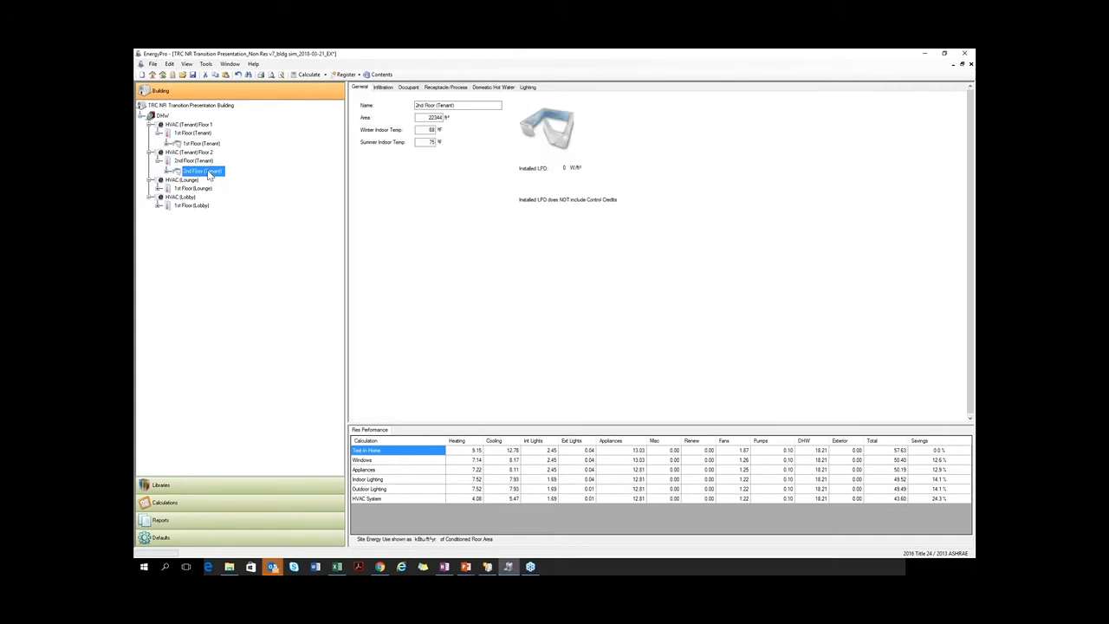
click(408, 90)
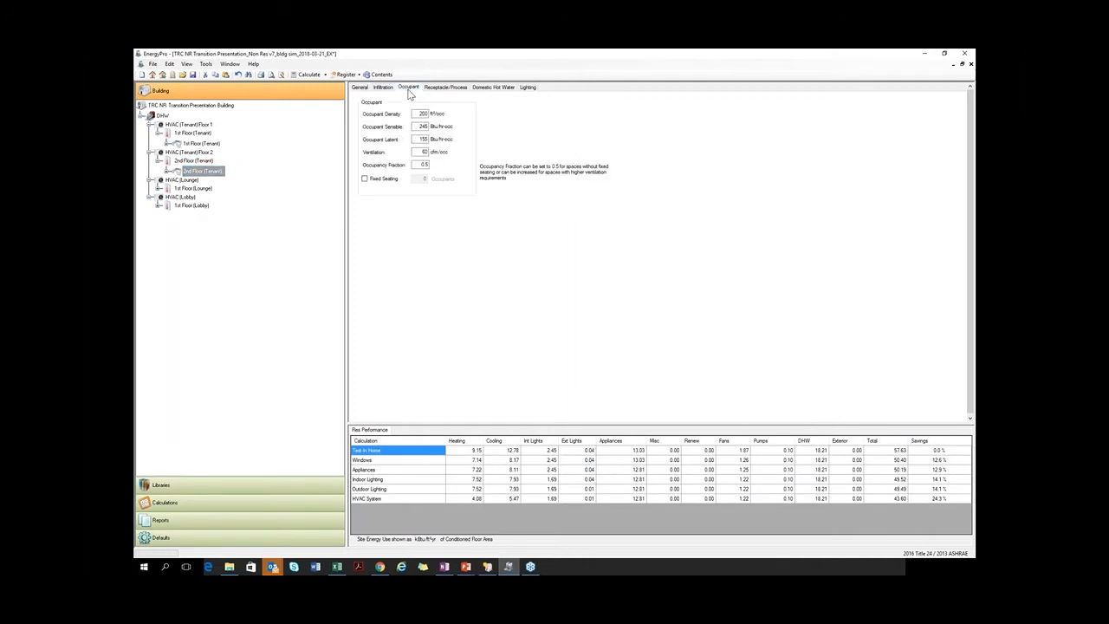
mouse_move(415, 114)
mouse_down()
mouse_move(430, 113)
mouse_move(429, 126)
mouse_up()
click(419, 114)
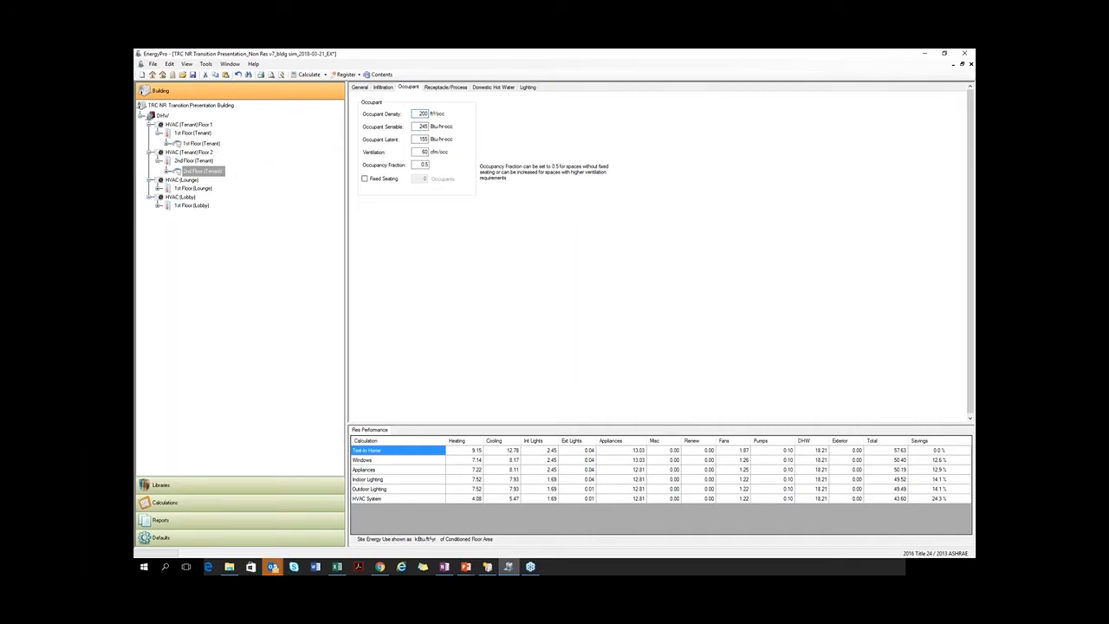
- Switch to the residential v5 model, inspect the 1st Floor (Tenant) room's occupant values, and return to the v7 model
click(489, 568)
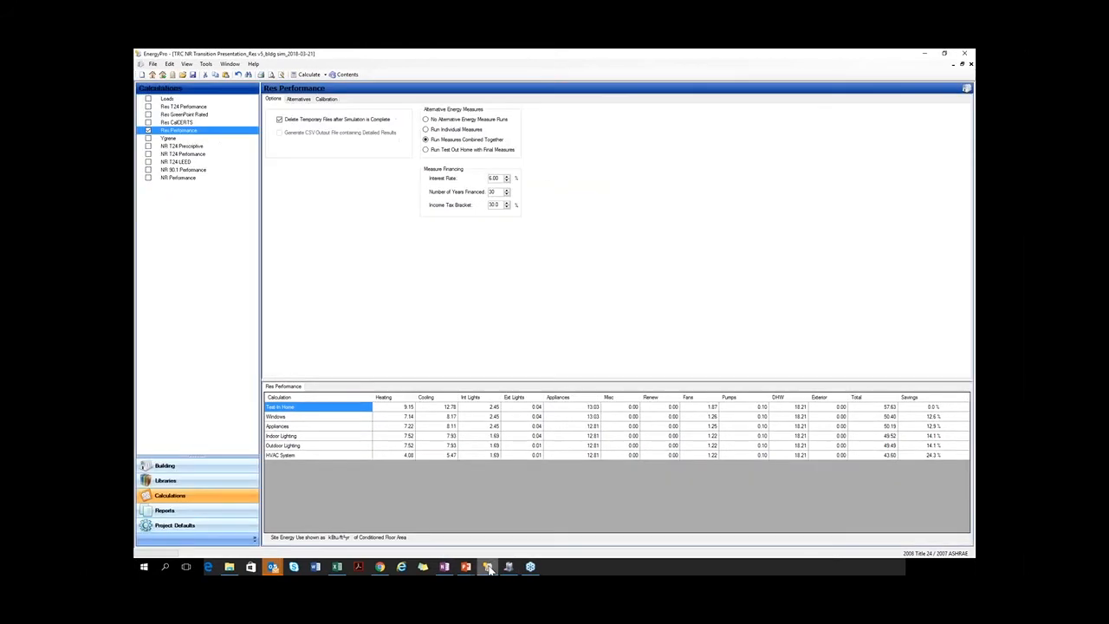
click(208, 467)
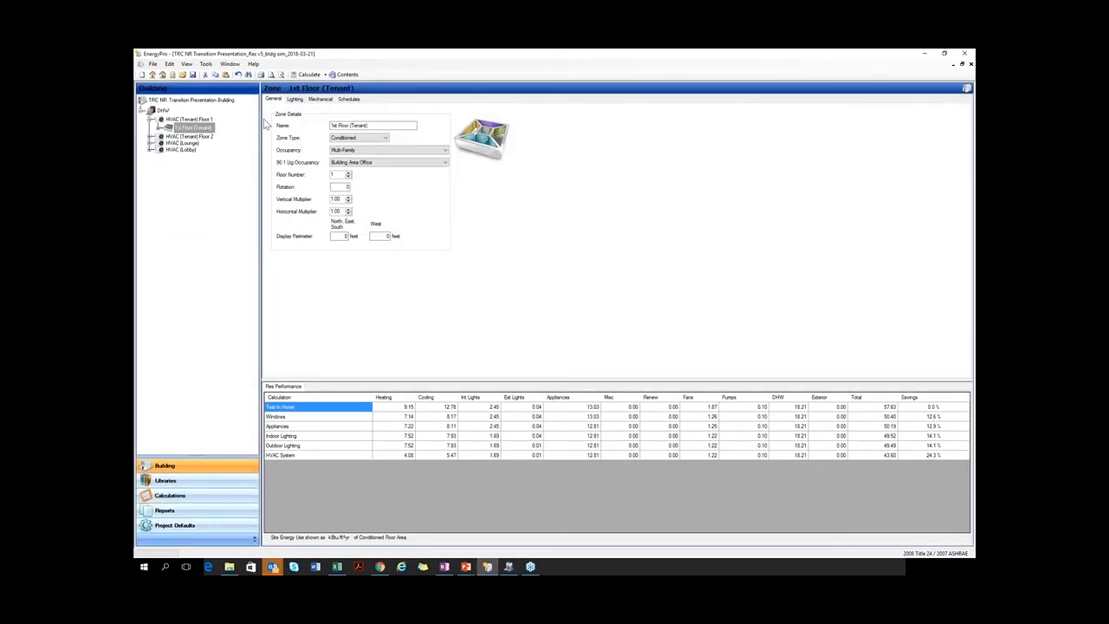
click(159, 127)
click(201, 138)
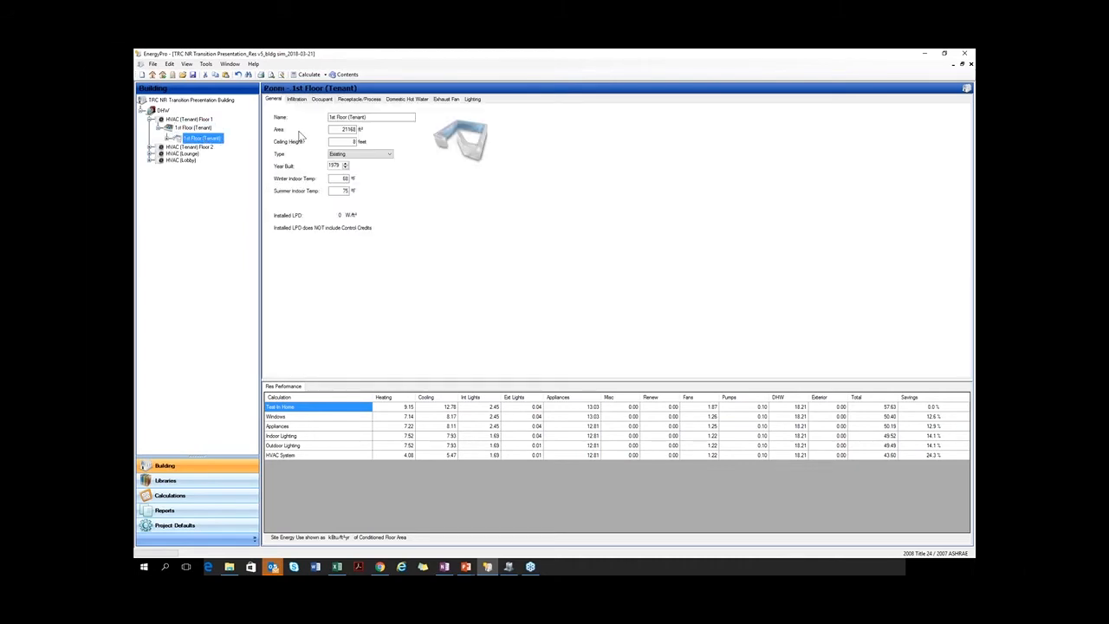
click(321, 99)
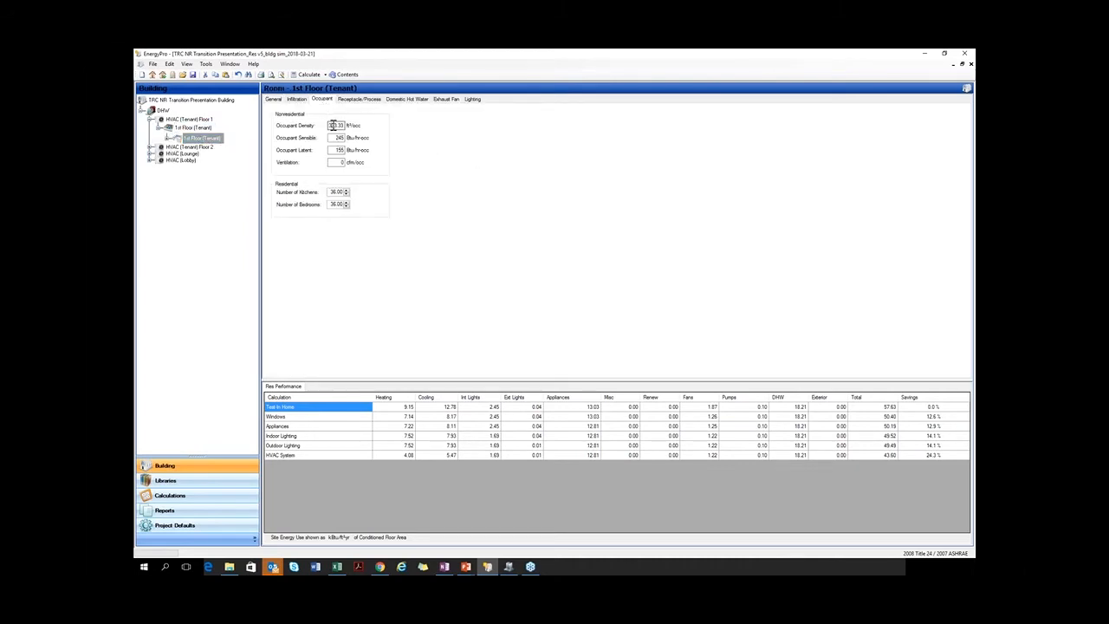
drag(334, 125, 342, 124)
click(335, 138)
click(508, 567)
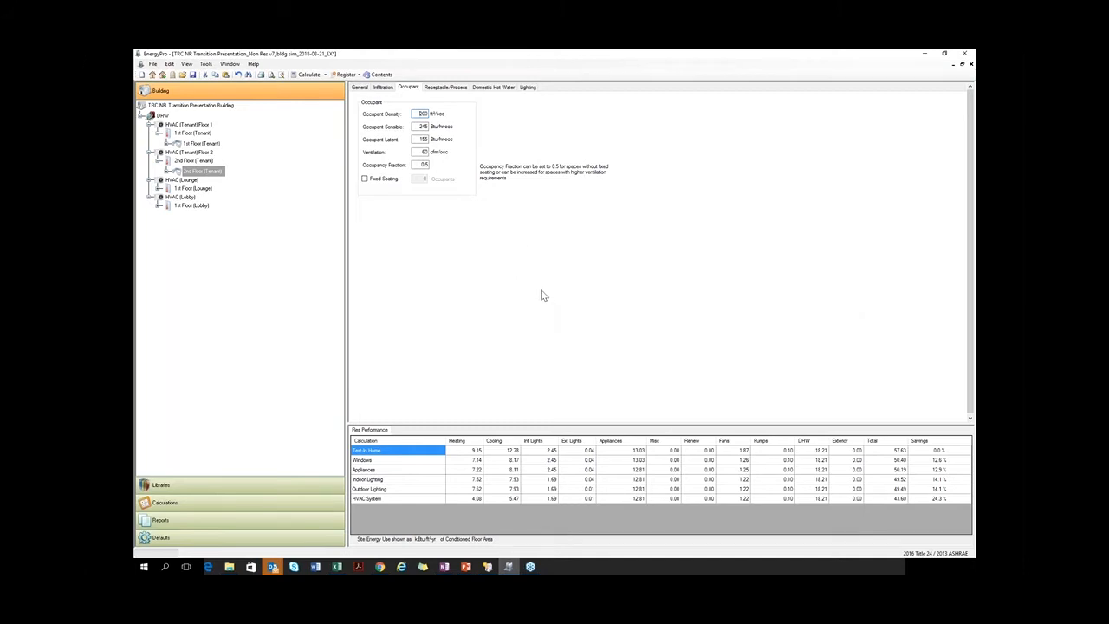
- Review the building-level HERS appliance, indoor lighting and outdoor lighting entries in the v5 model, then return to the v7 model
click(182, 105)
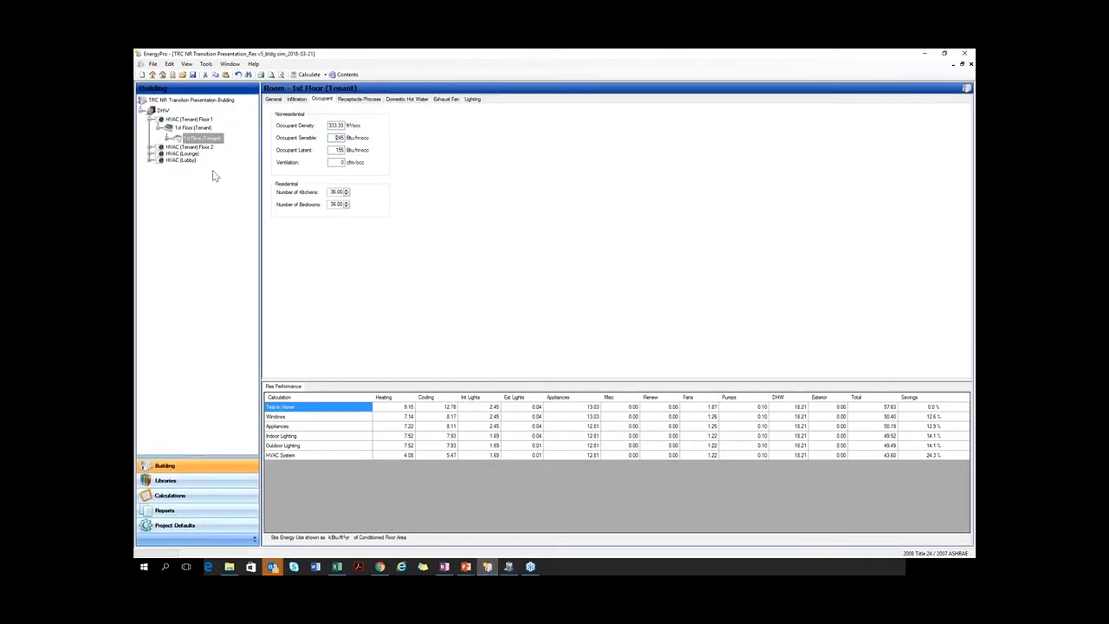
click(178, 101)
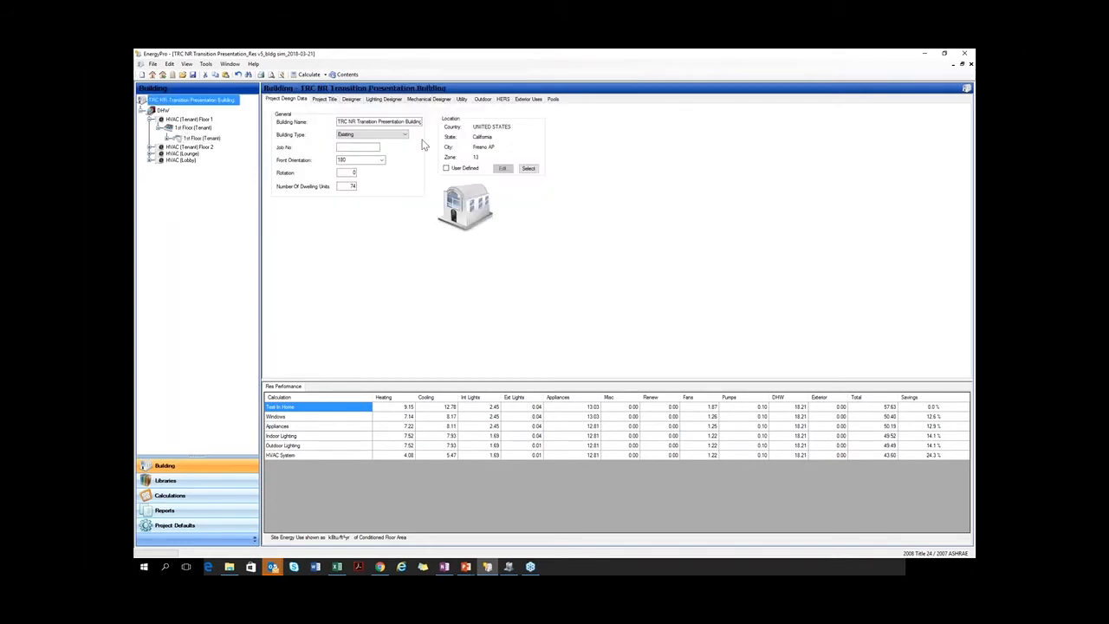
click(502, 99)
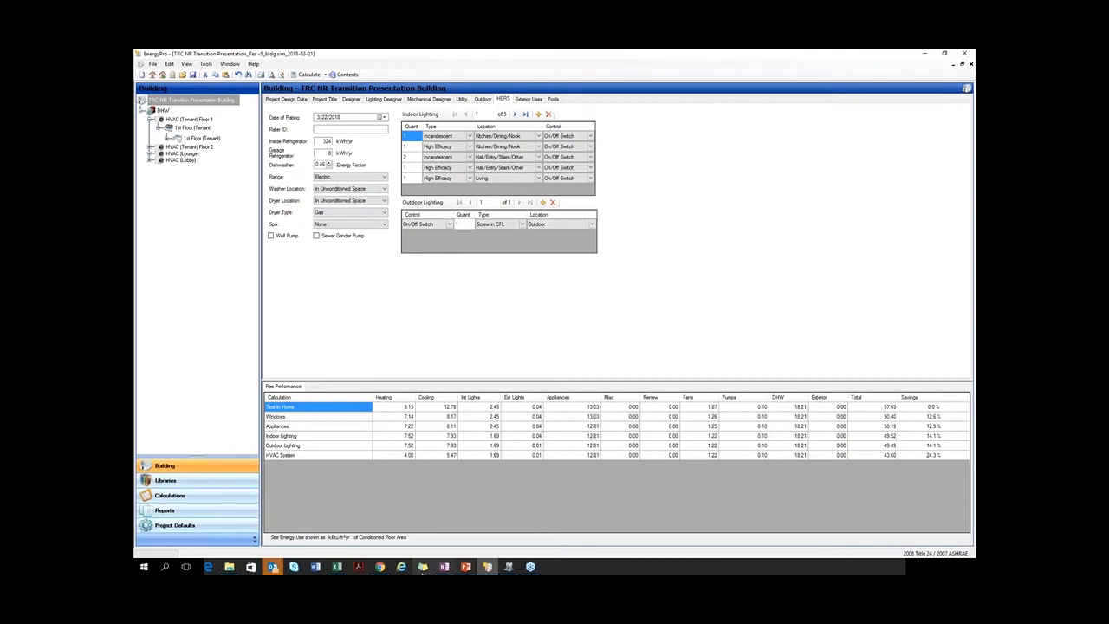
click(508, 566)
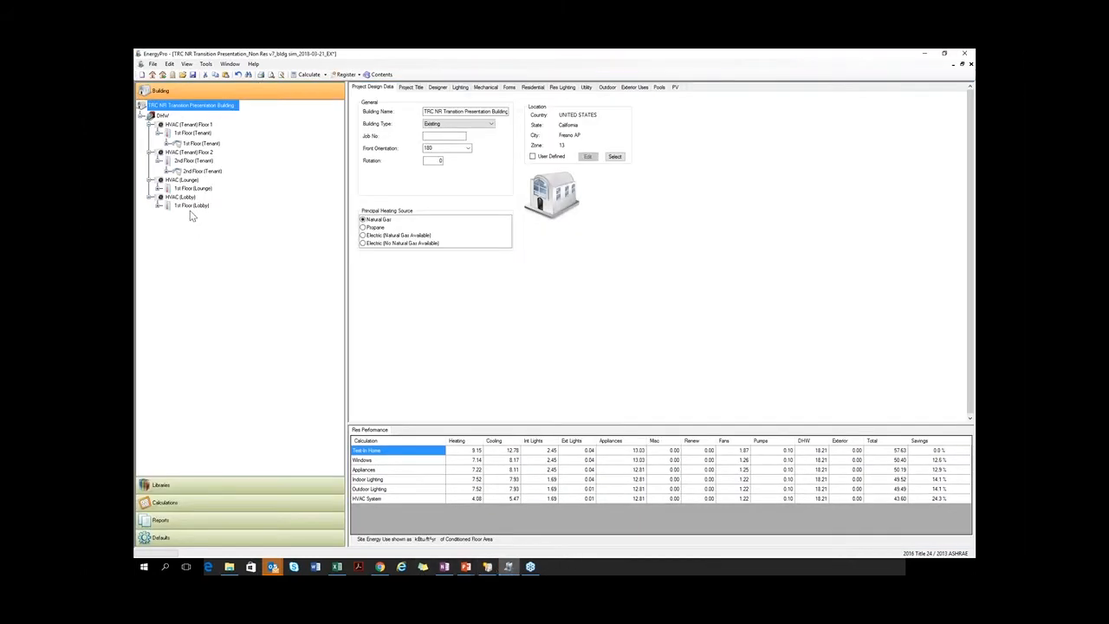
- Set the proposed lighting to User Input LPD for the 1st Floor Tenant, Lounge and Lobby zones
click(193, 161)
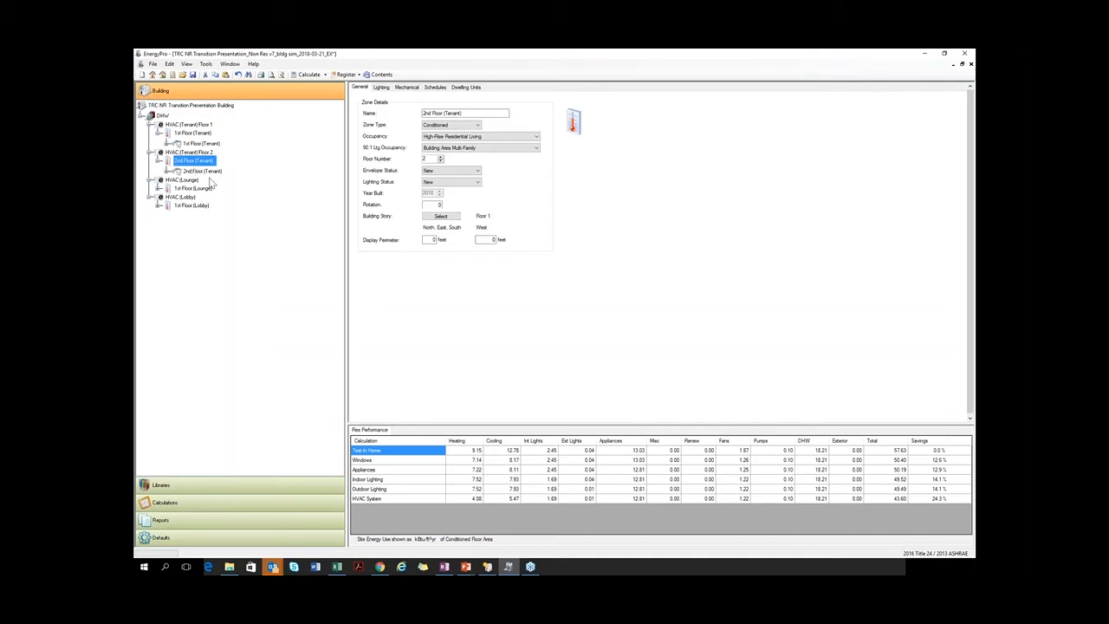
click(381, 89)
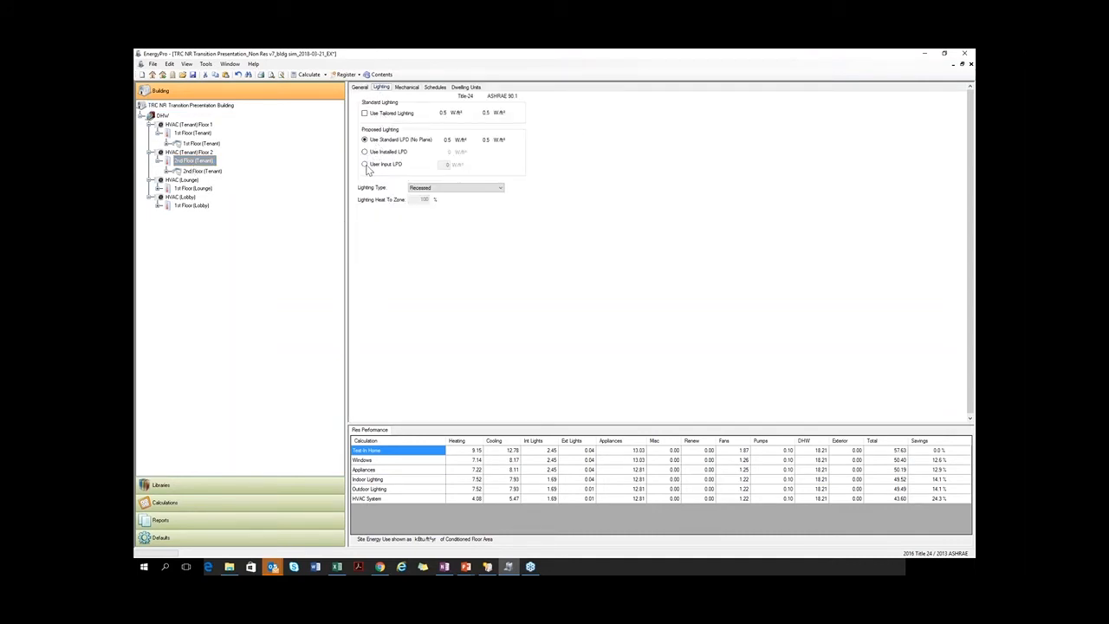
click(189, 134)
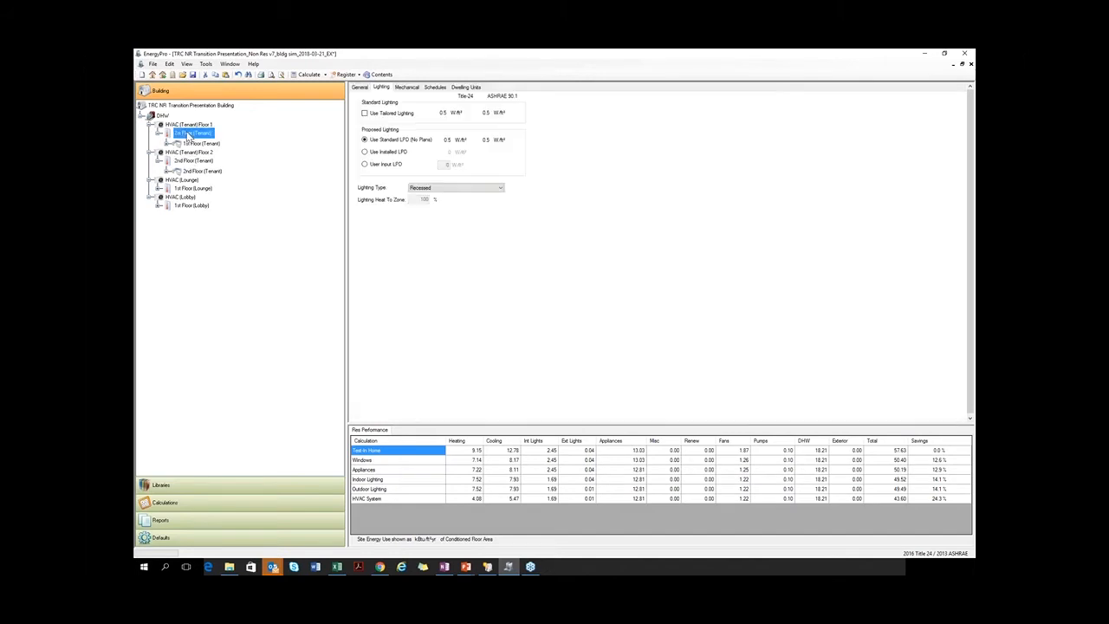
click(368, 165)
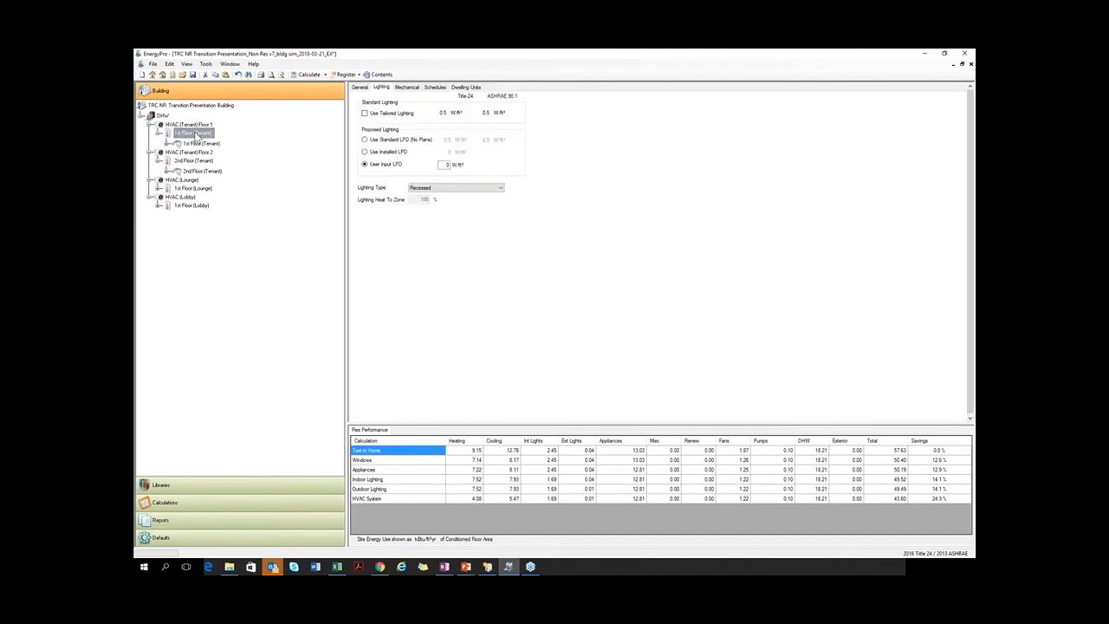
click(192, 189)
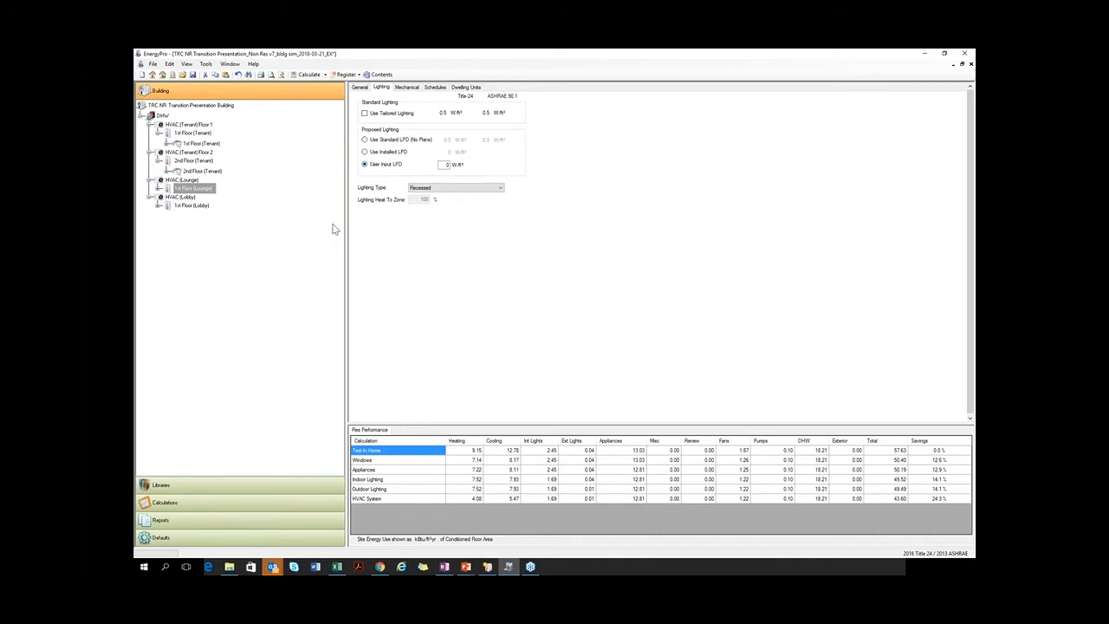
click(205, 208)
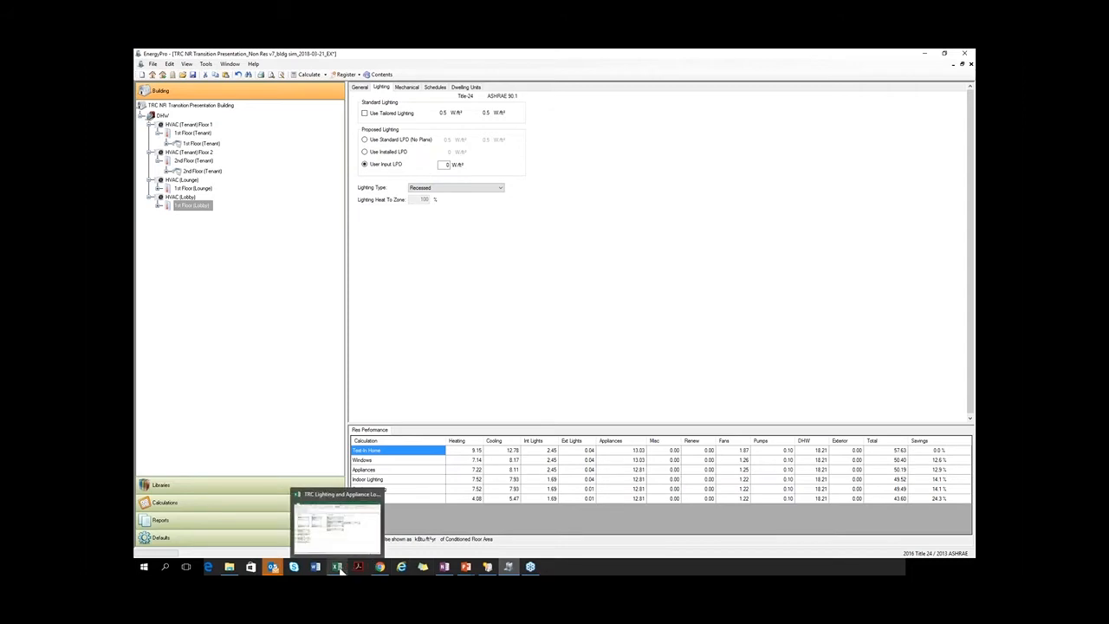
- Switch to the Lighting and Appliance Load Calculator in Excel and examine the Interior HERS Lighting sheet's existing and proposed fixture counts
click(337, 568)
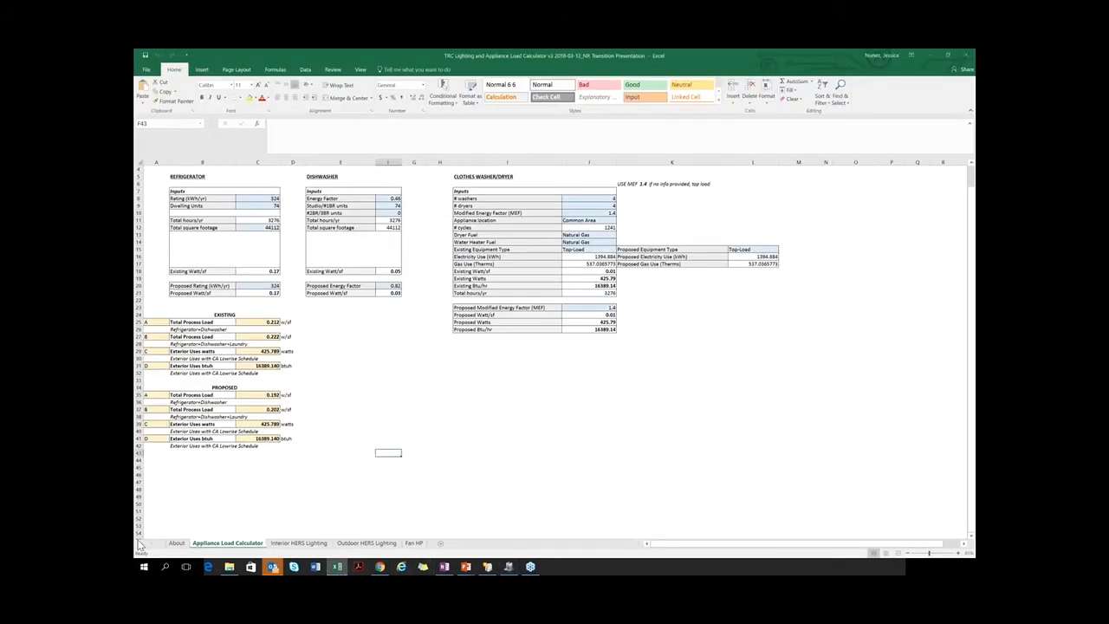
click(297, 543)
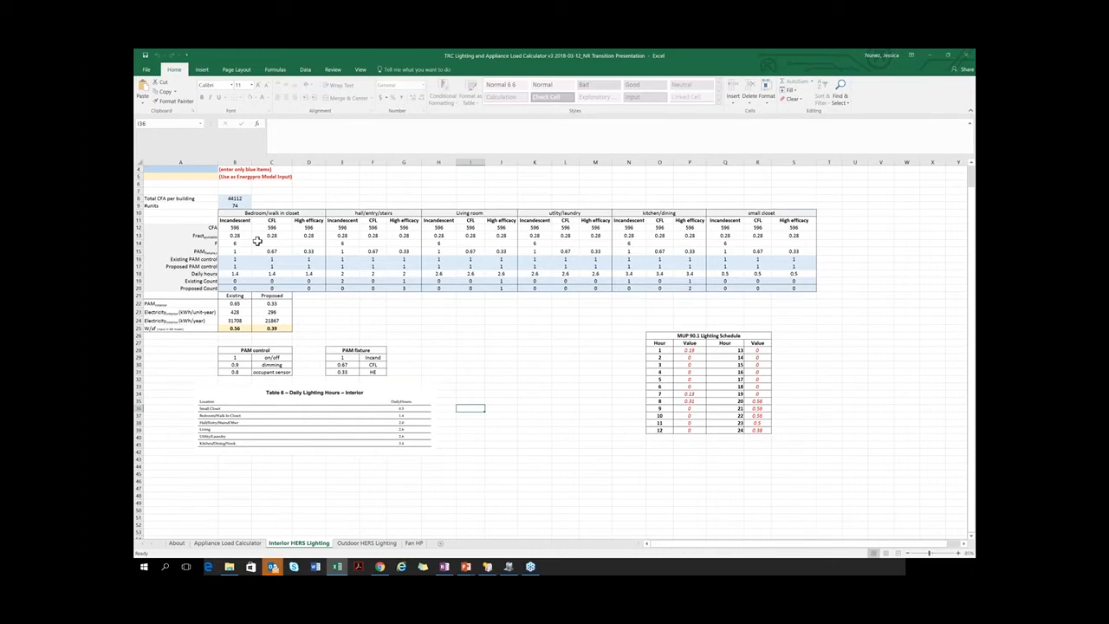
click(342, 312)
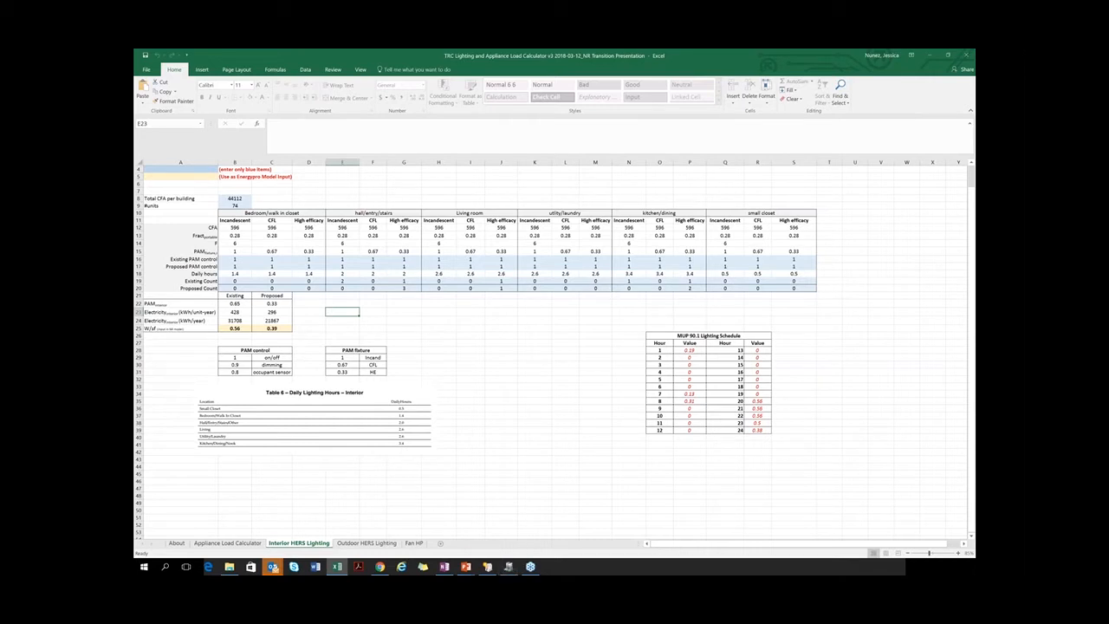
click(563, 446)
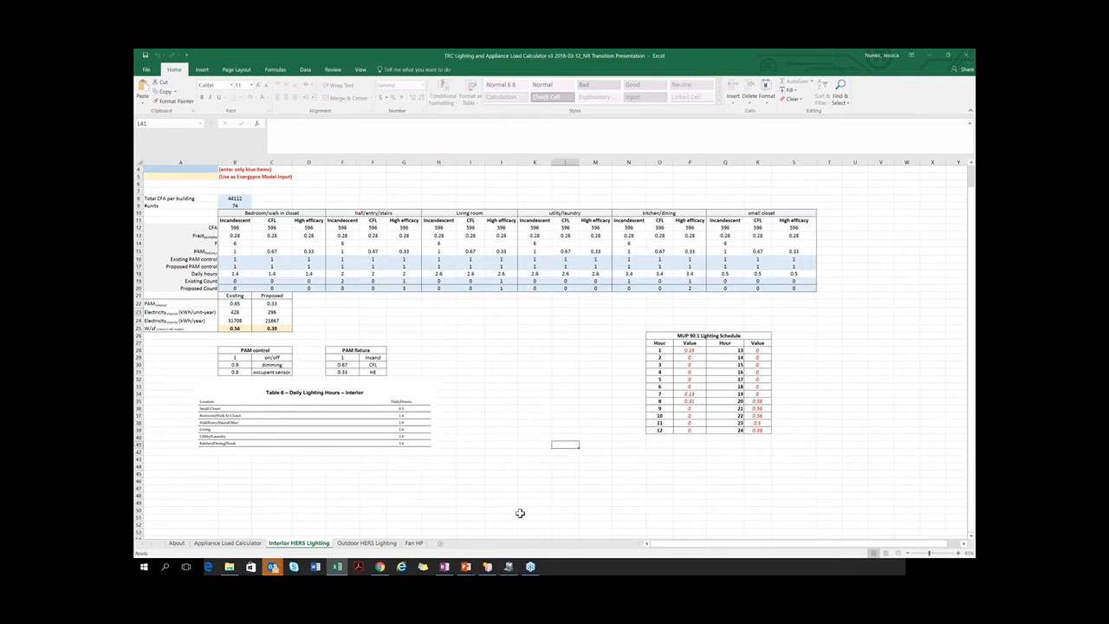
click(242, 281)
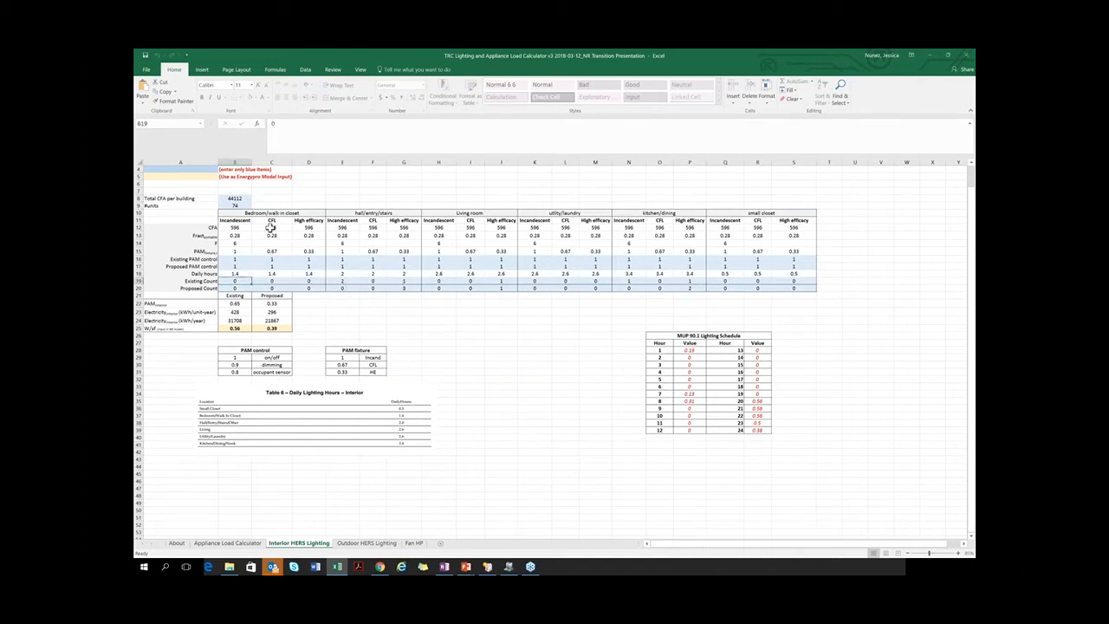
click(210, 289)
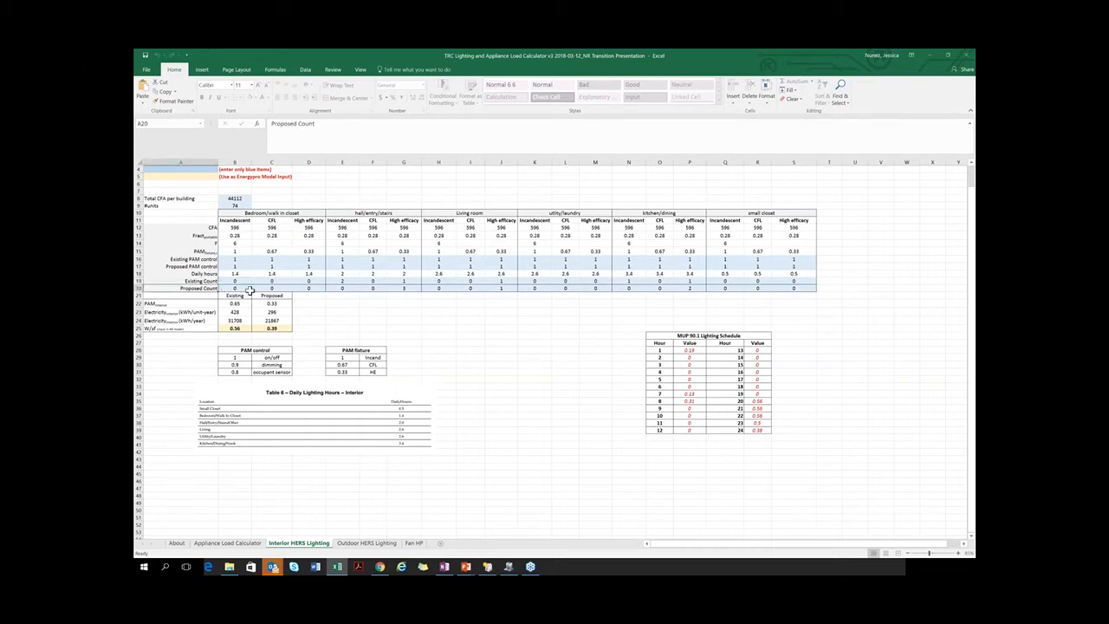
- Switch to the v5 model and inspect the Indoor Lighting upgrade among the Res Performance alternatives
click(496, 570)
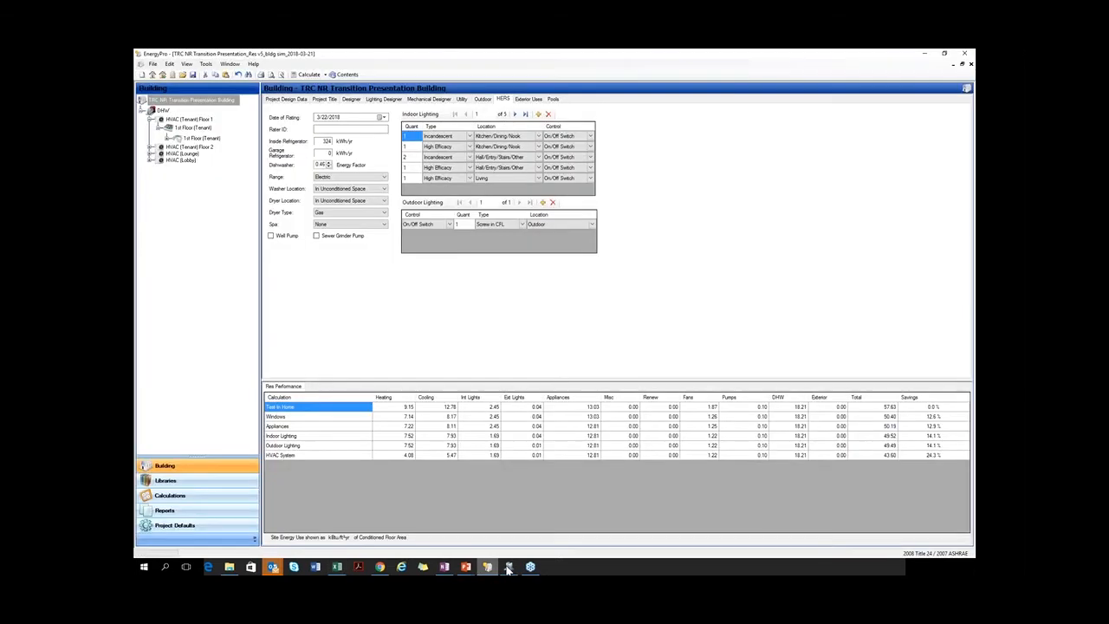
click(190, 497)
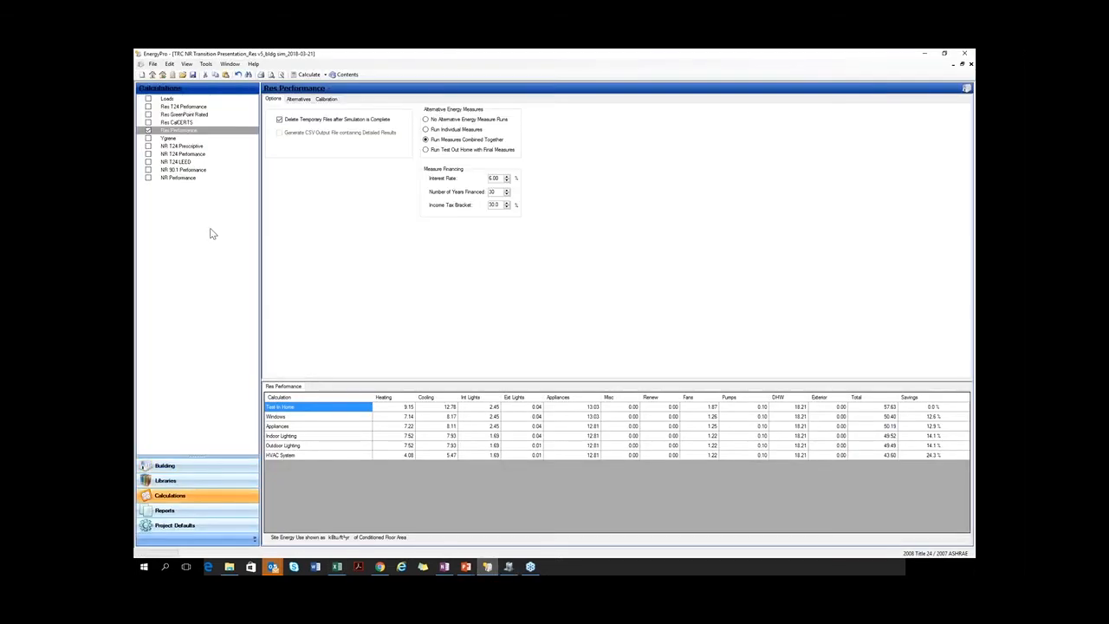
click(298, 100)
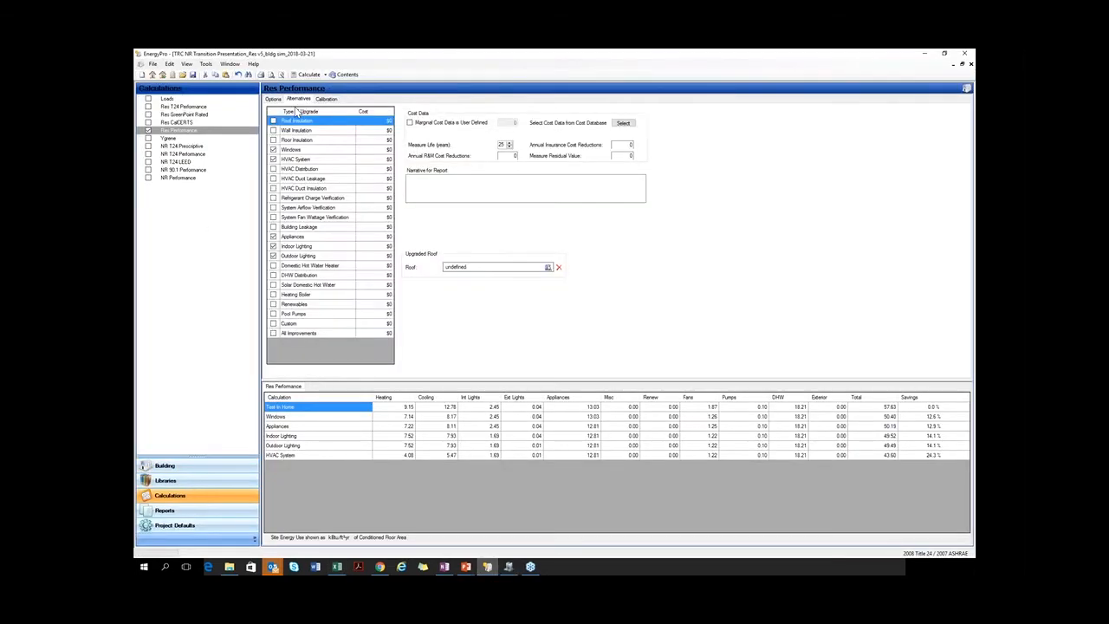
click(296, 246)
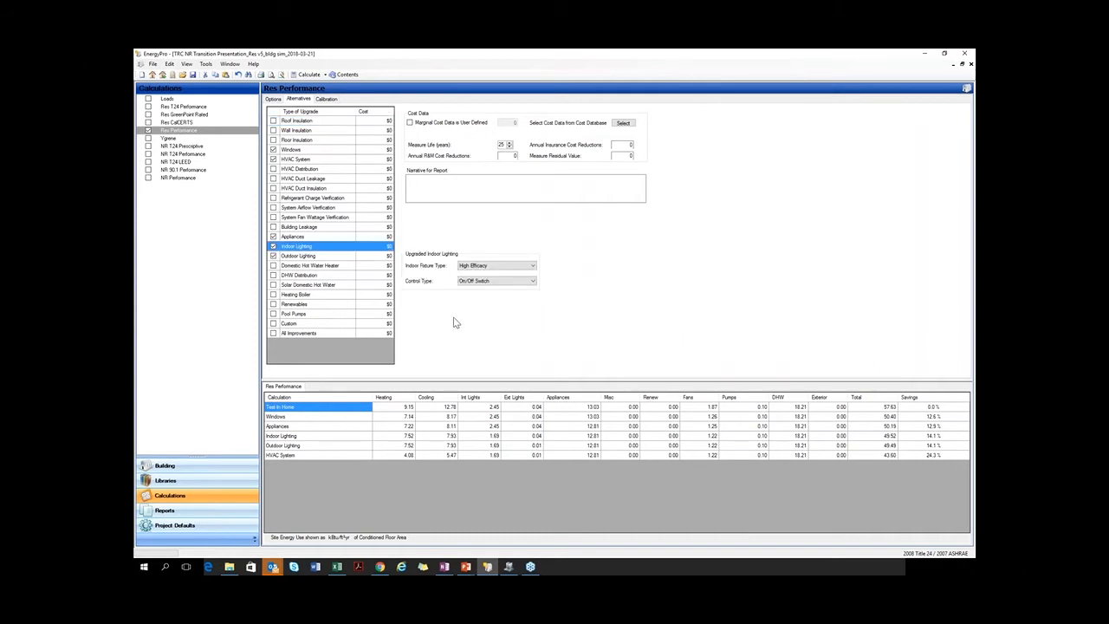
- Return to the Excel calculator and compare the existing and proposed hall/entry/stairs fixture counts for interior HERS lighting
click(337, 566)
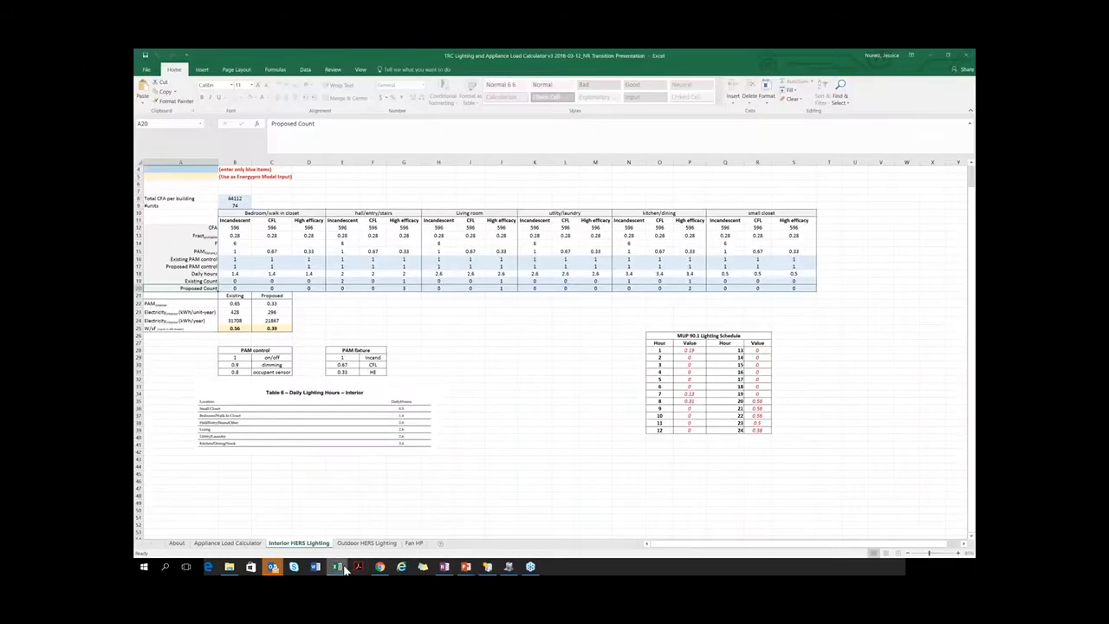
click(231, 290)
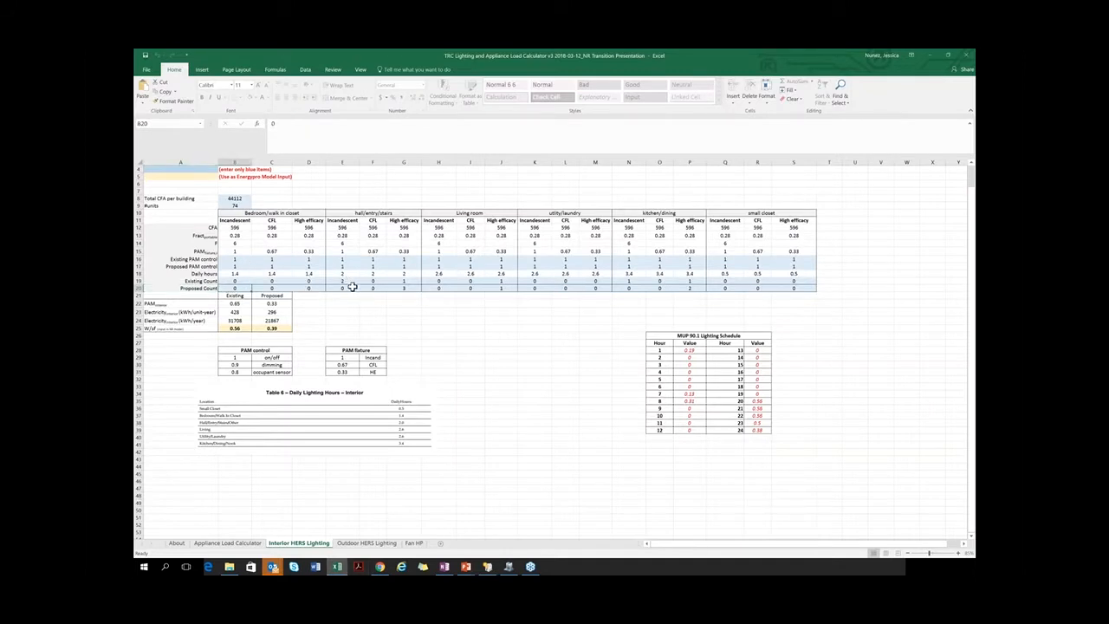
click(400, 288)
click(348, 279)
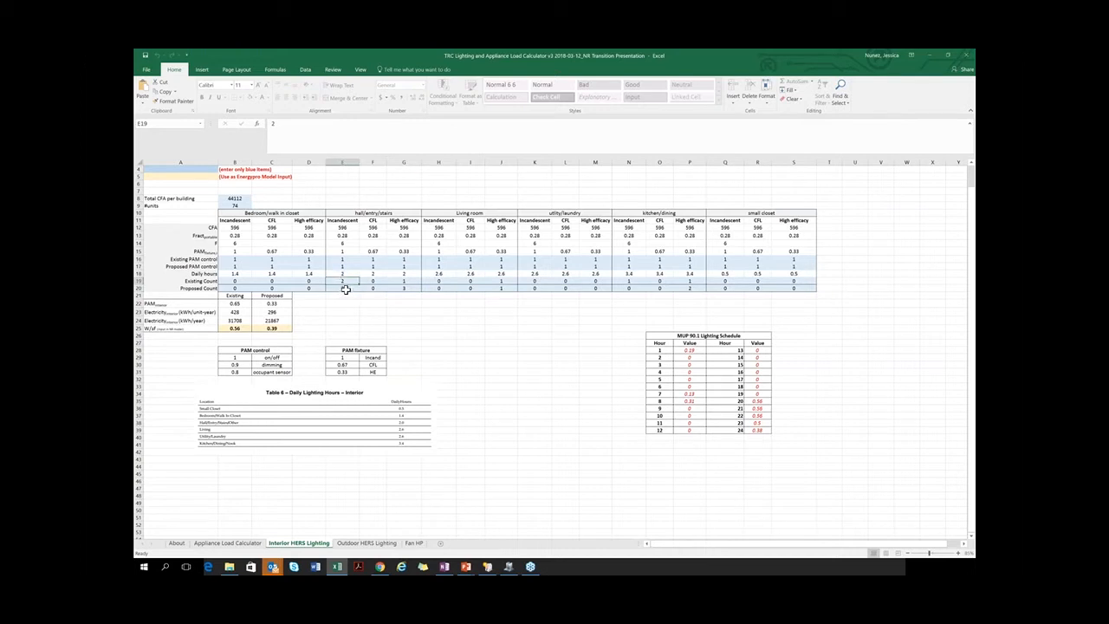
- Try proposed hall/entry/stairs fixture counts of 2 incandescent and 1 high efficacy
click(345, 288)
text(2)
click(404, 288)
text(1)
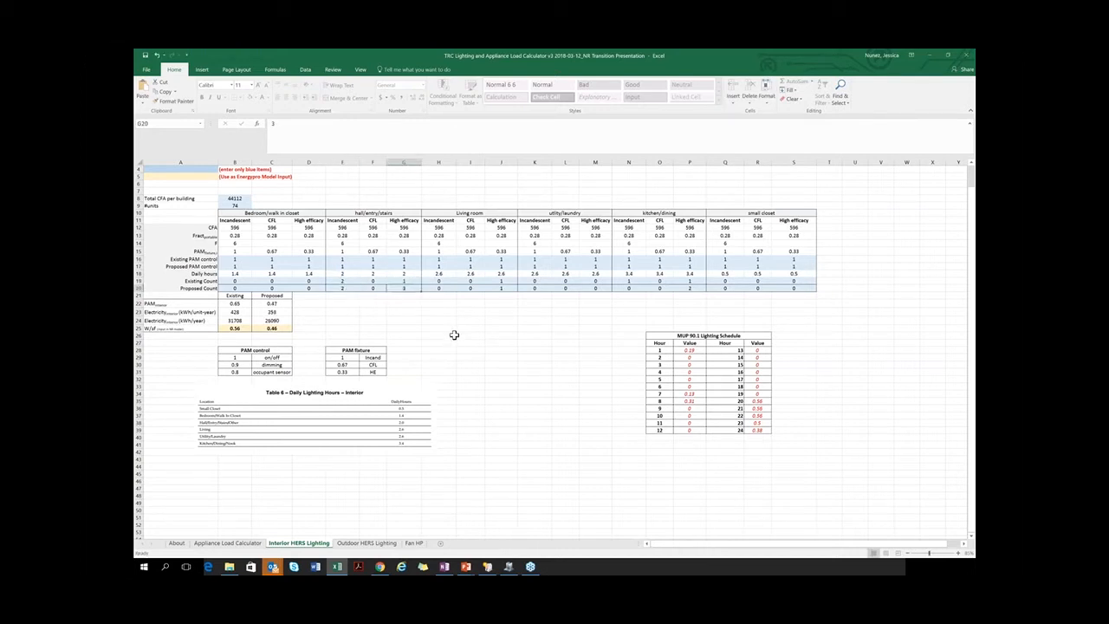
click(454, 359)
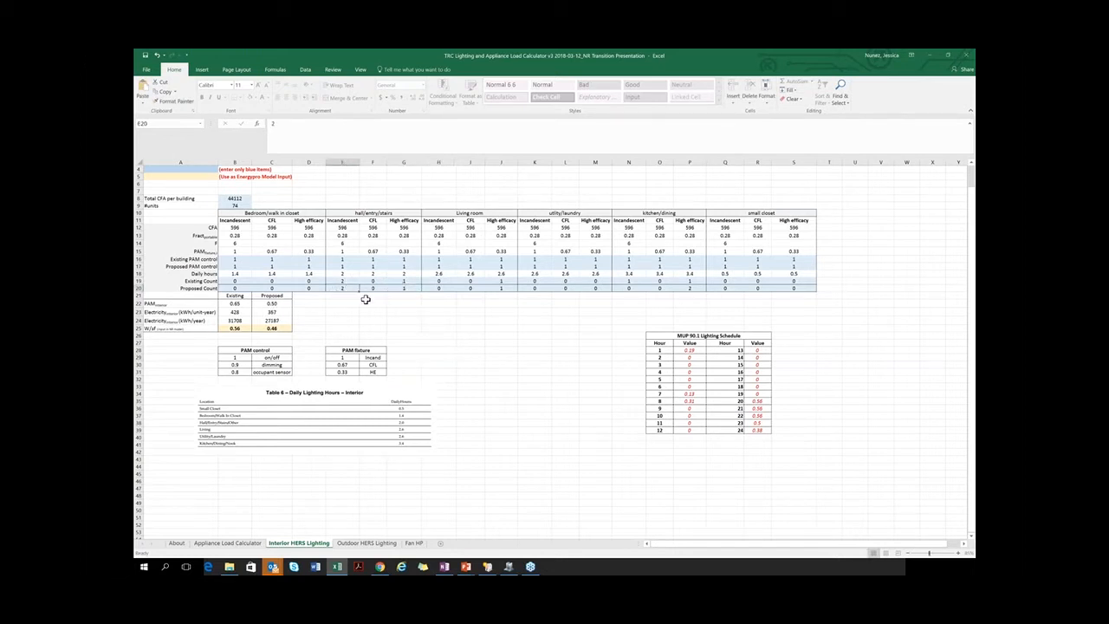
- Restore the proposed hall/entry/stairs fixture counts to 0 incandescent and 3 high efficacy
click(398, 289)
text(3)
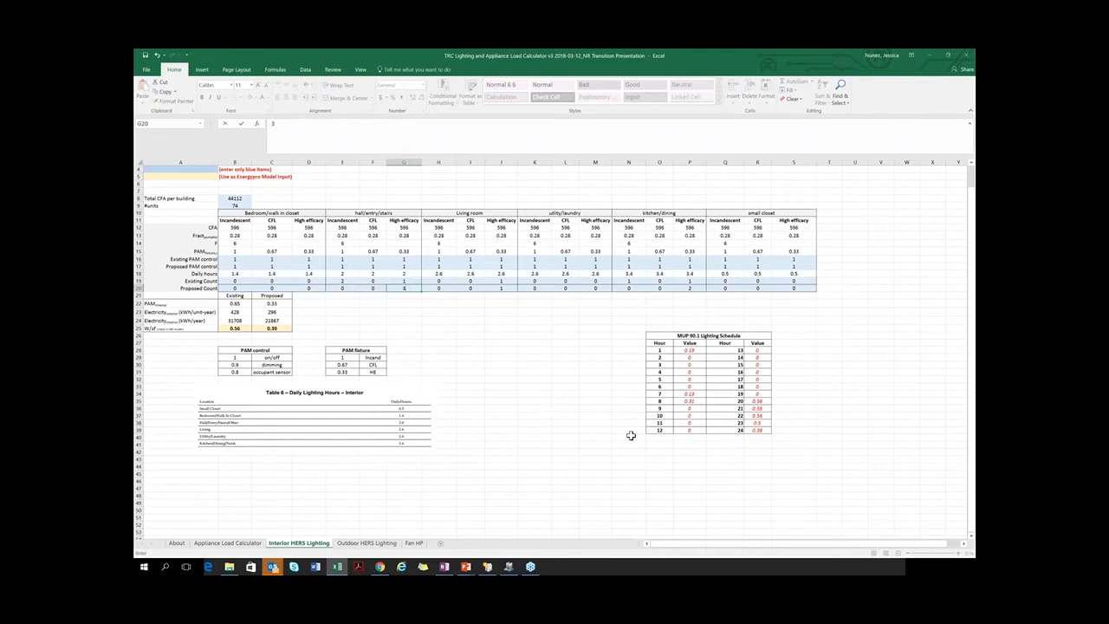
click(617, 436)
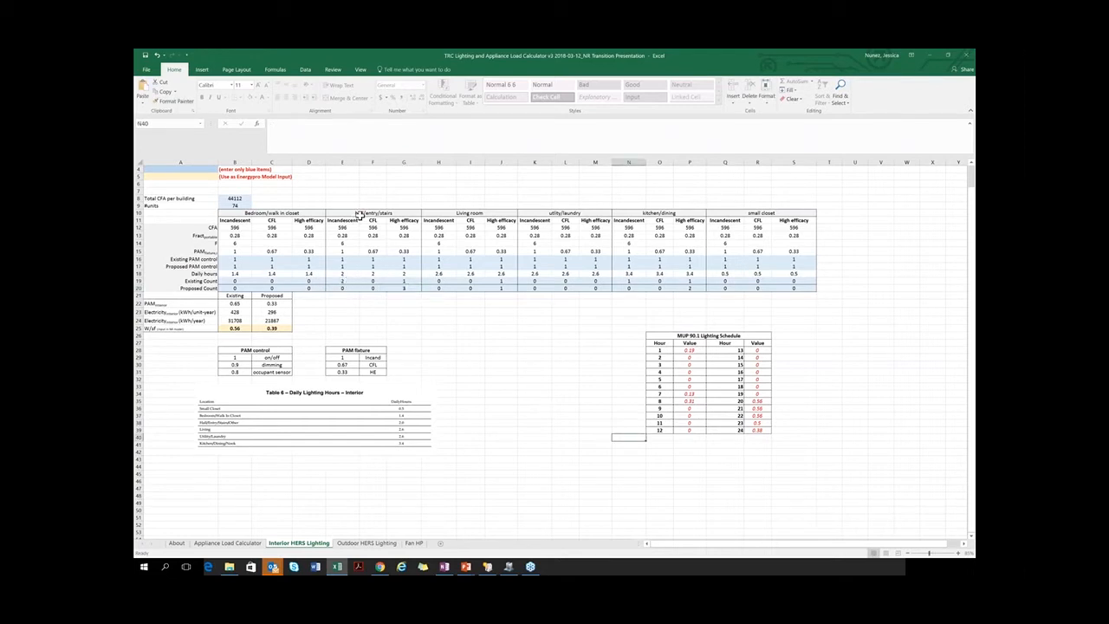
- Compare the existing and proposed hall/entry/stairs fixture counts and examine the PAM control factors for on/off, dimming and occupant sensor
drag(344, 281, 404, 281)
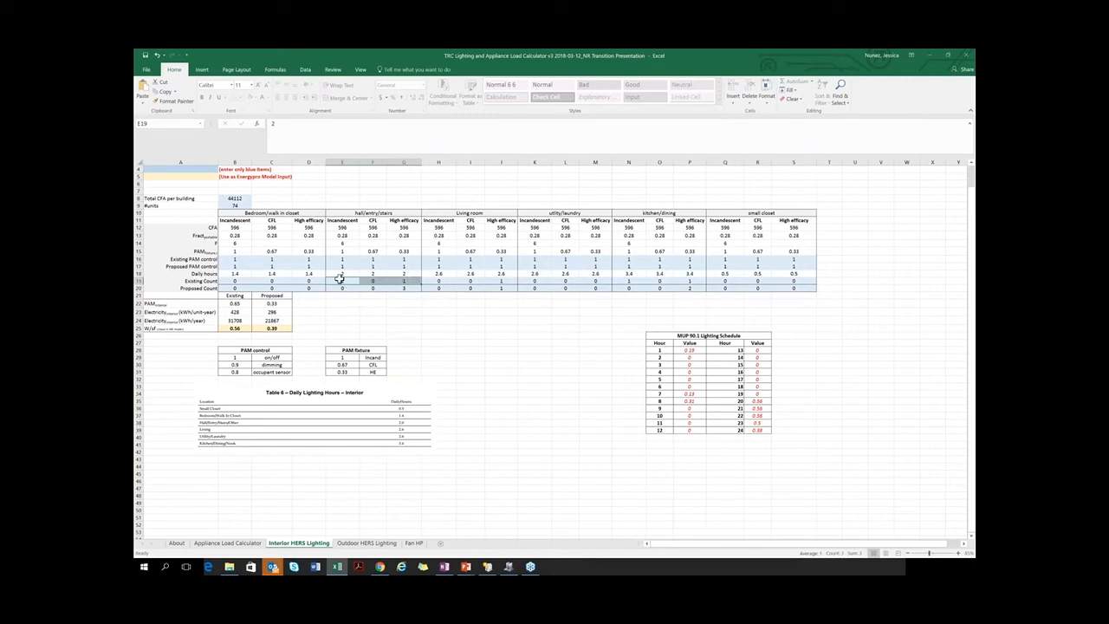
click(413, 311)
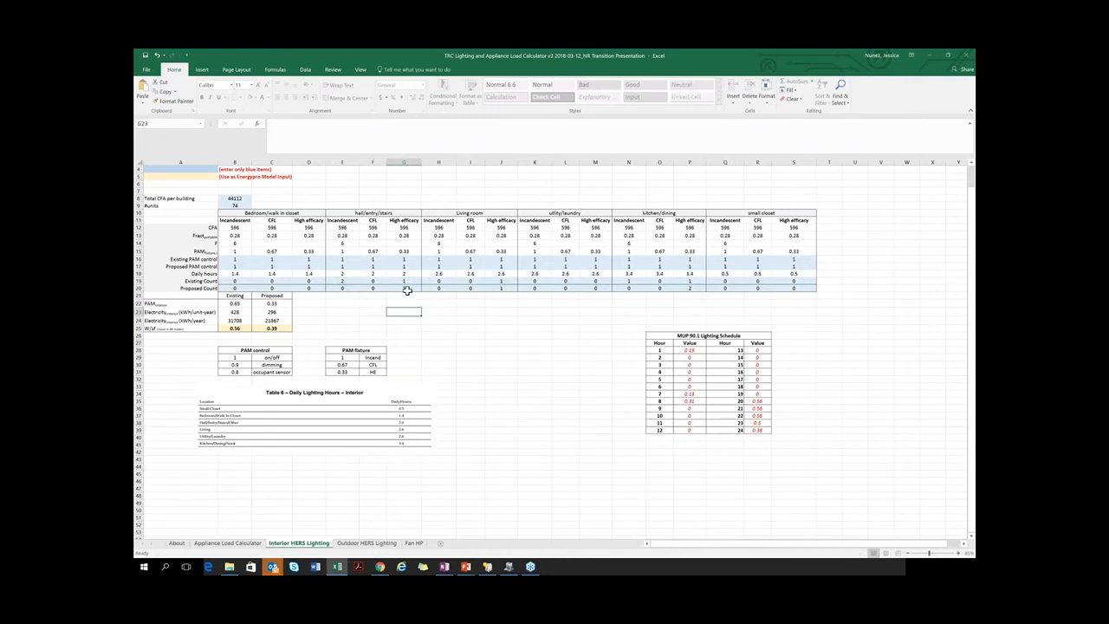
click(409, 289)
click(431, 370)
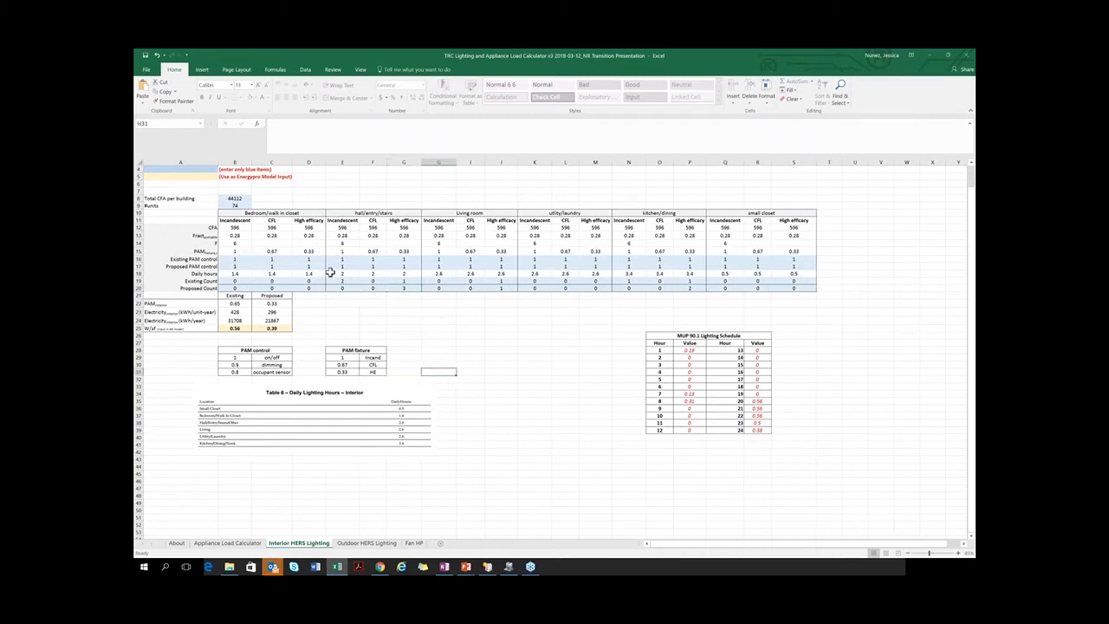
click(232, 258)
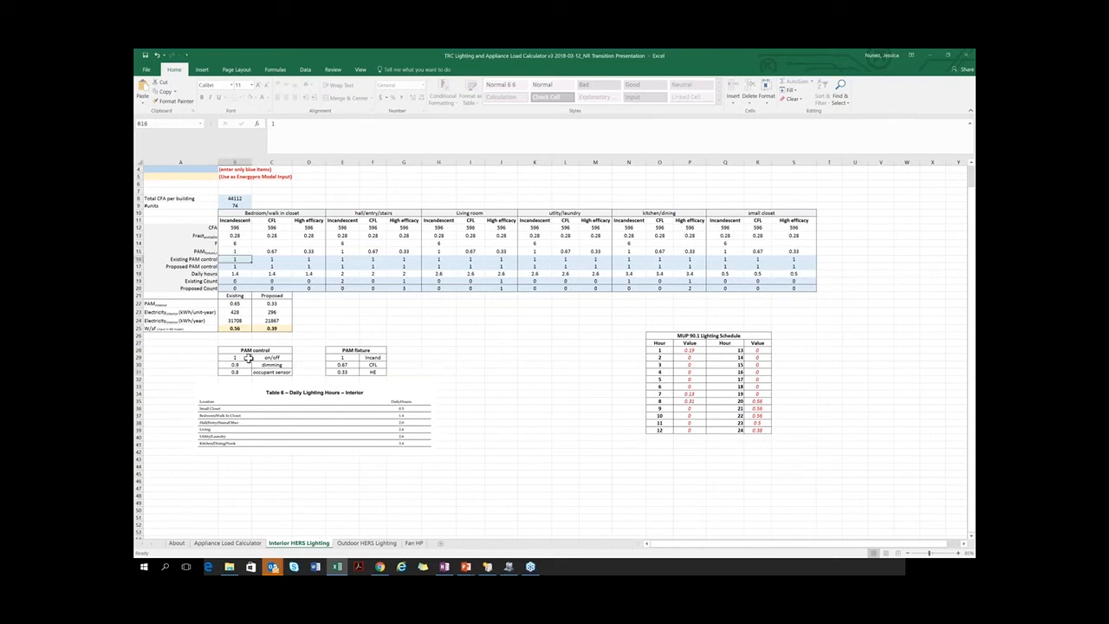
drag(233, 357, 271, 358)
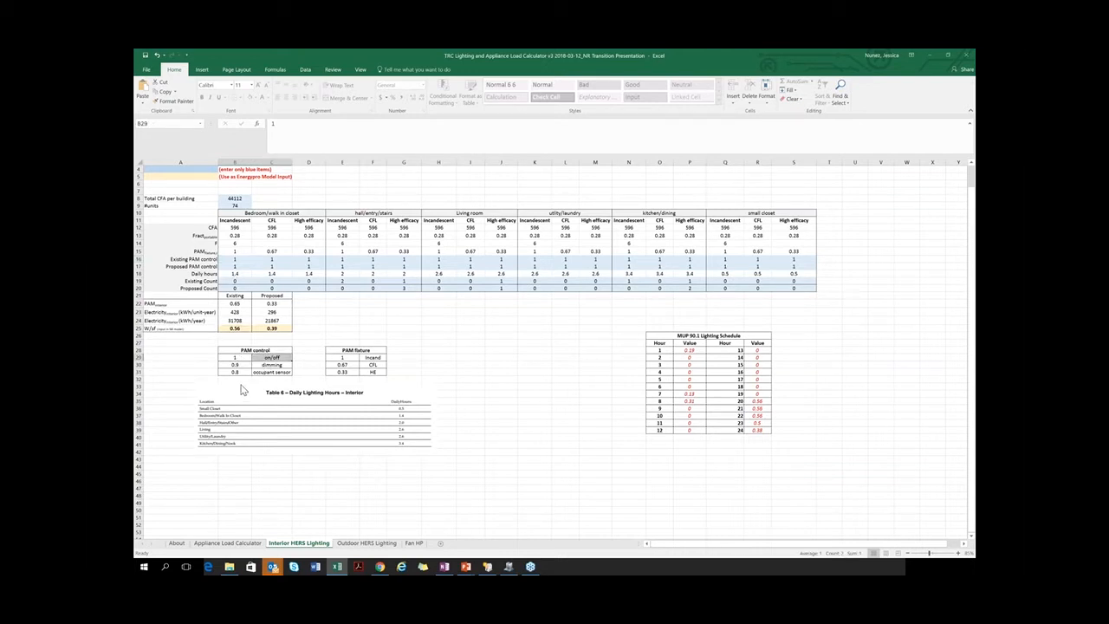
click(251, 372)
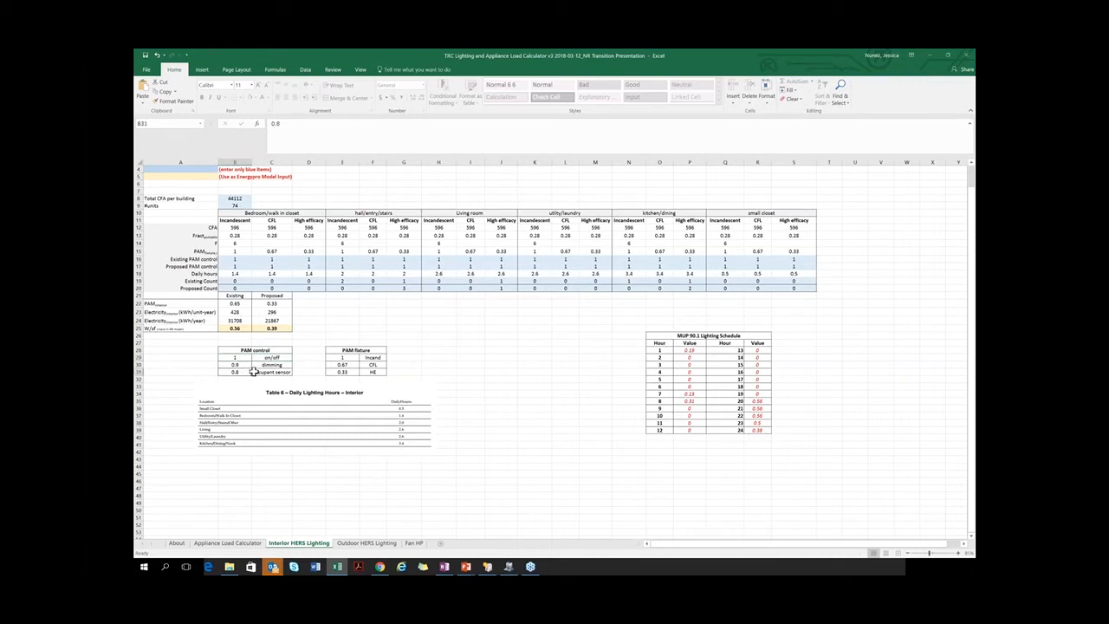
click(439, 381)
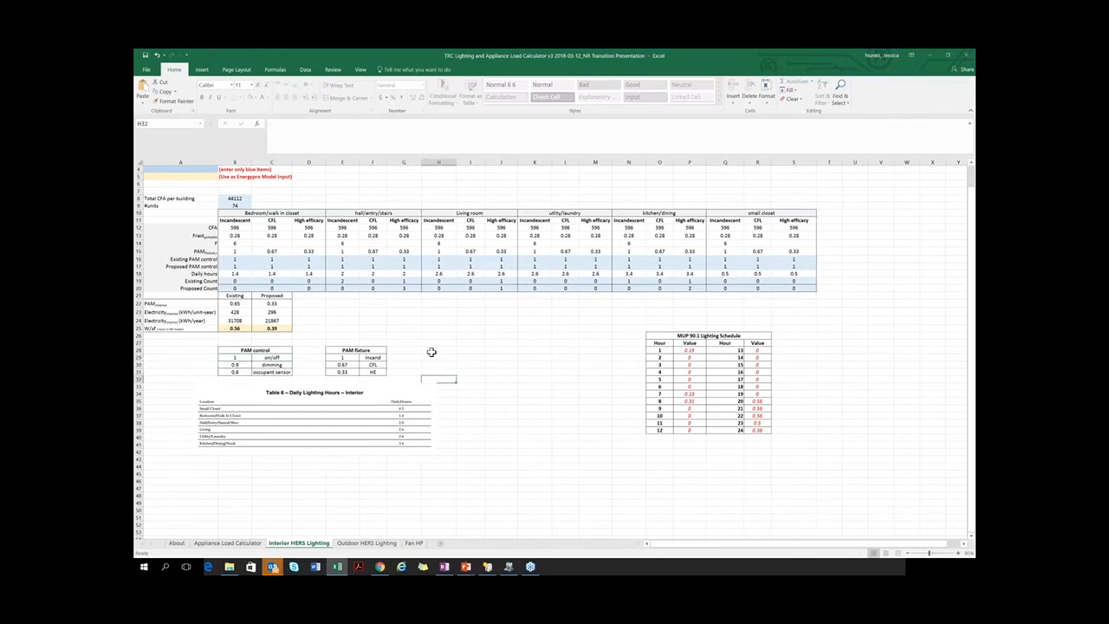
click(430, 351)
- Look up the existing interior lighting W/sf, switch to the v7 model and enter 0.56 W/ft² as the 1st Floor Tenant zone's User Input LPD
click(246, 330)
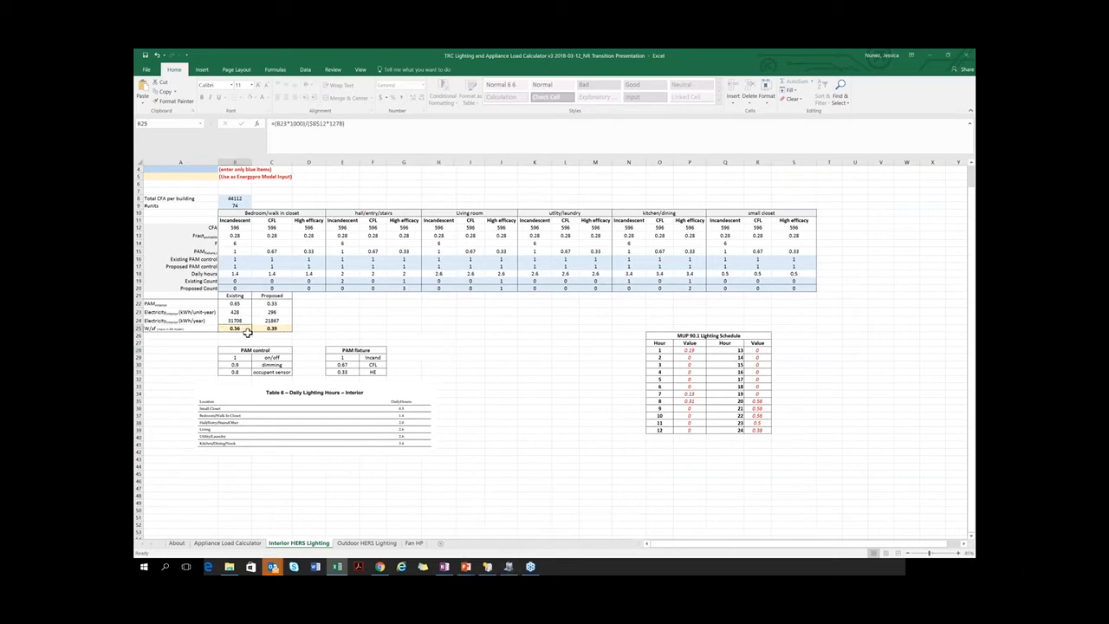
click(260, 329)
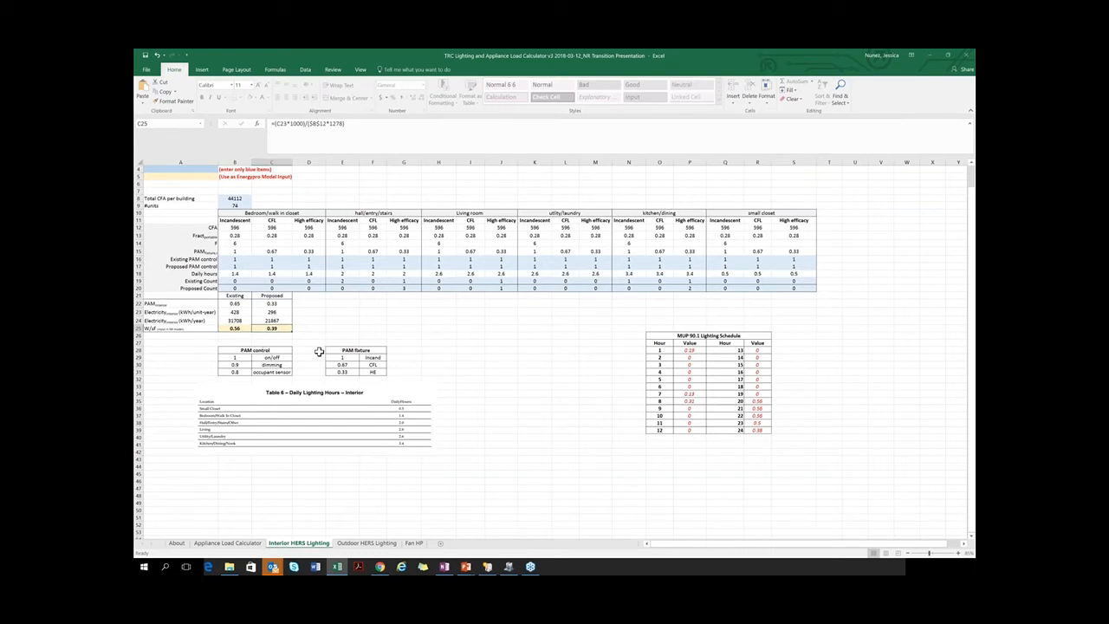
click(243, 329)
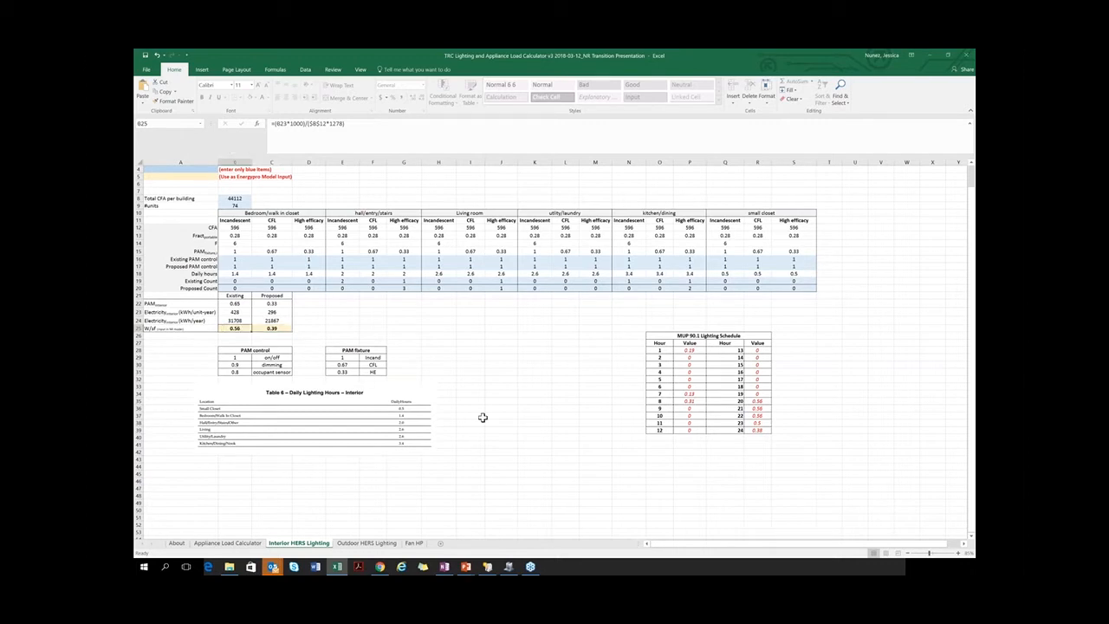
click(509, 566)
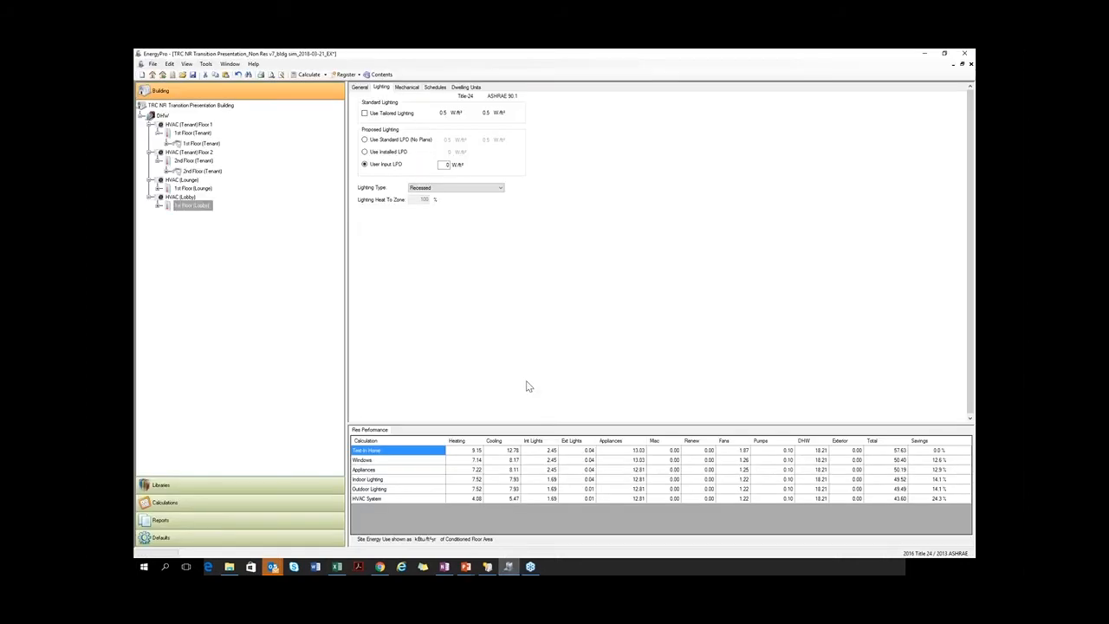
click(192, 132)
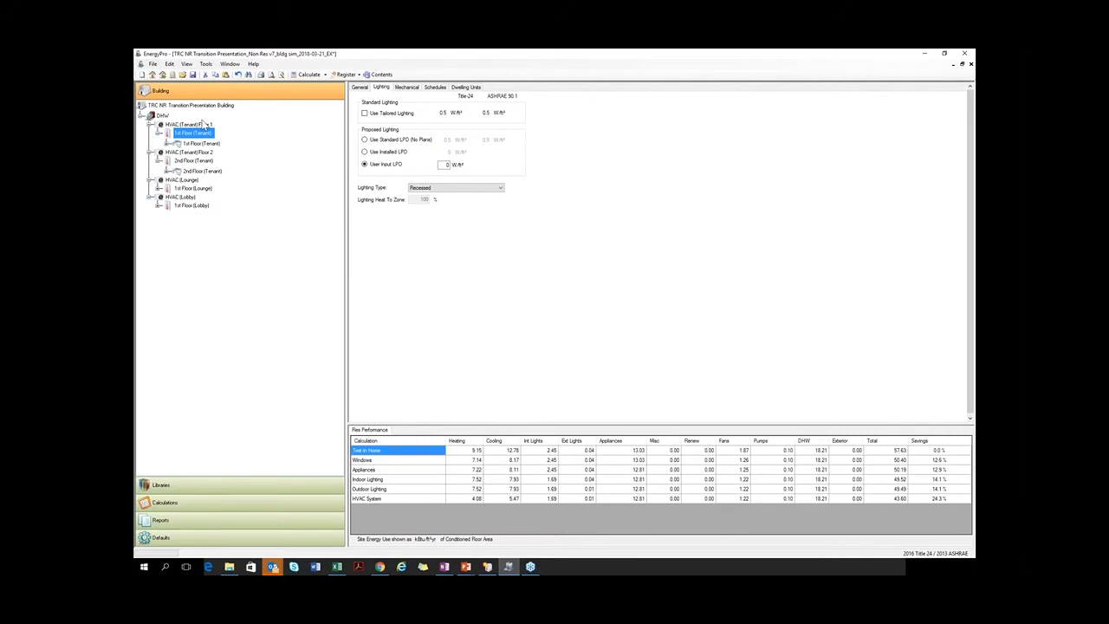
click(444, 165)
- Replace every 0 W/ft² lighting power density in the building tree with 0.56 and check the 2nd Floor Tenant, Lounge and Lobby zones
key(ctrl+h)
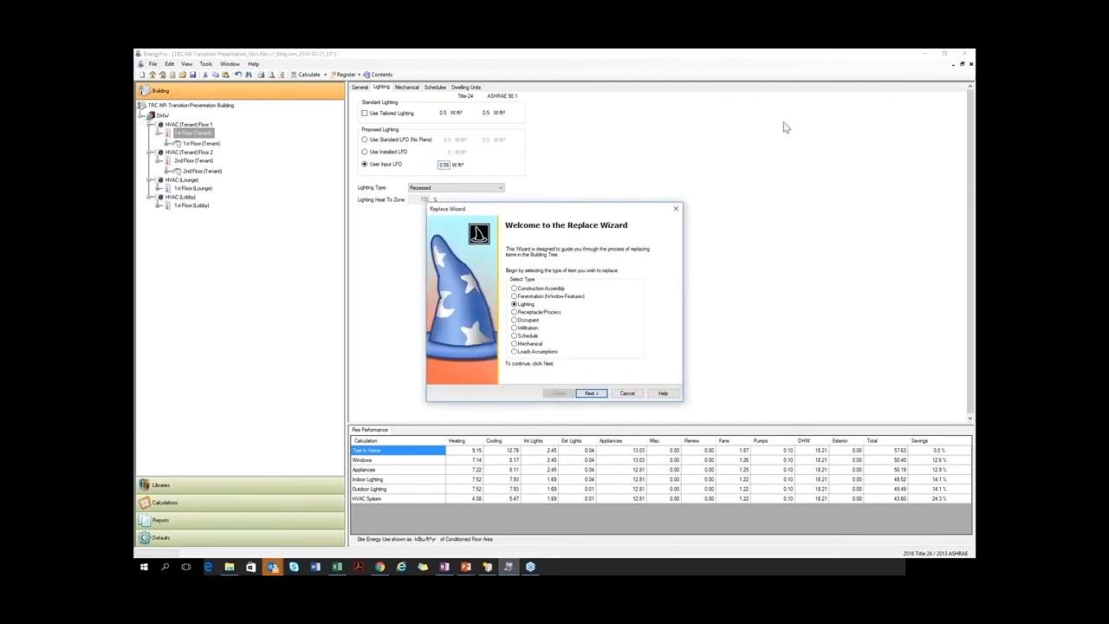
key(Return)
key(Return)
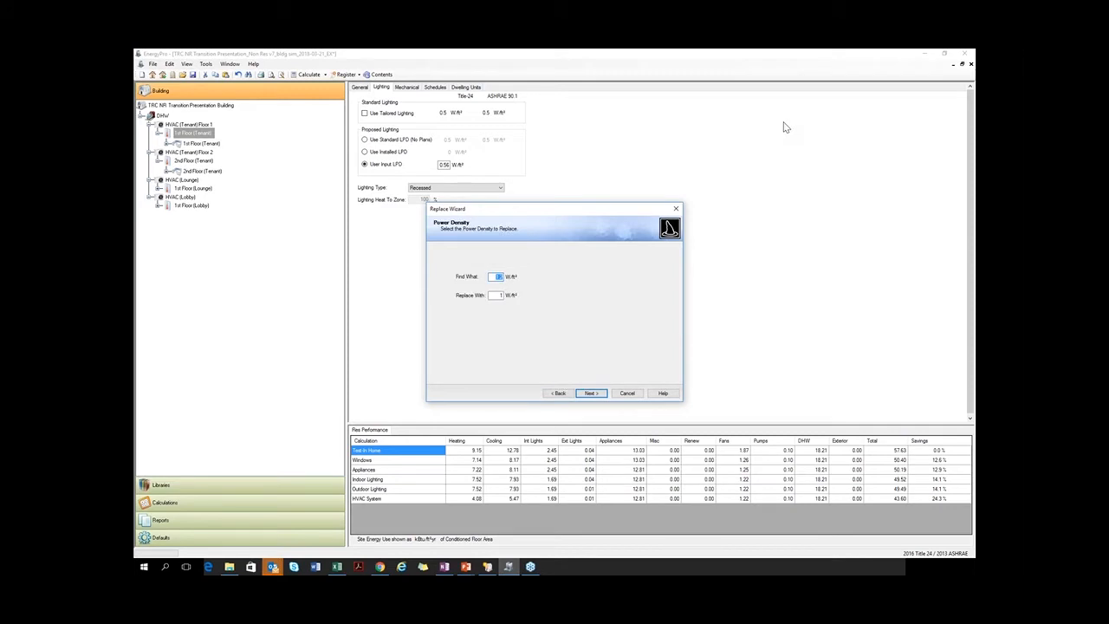
text(0)
key(Return)
key(Return)
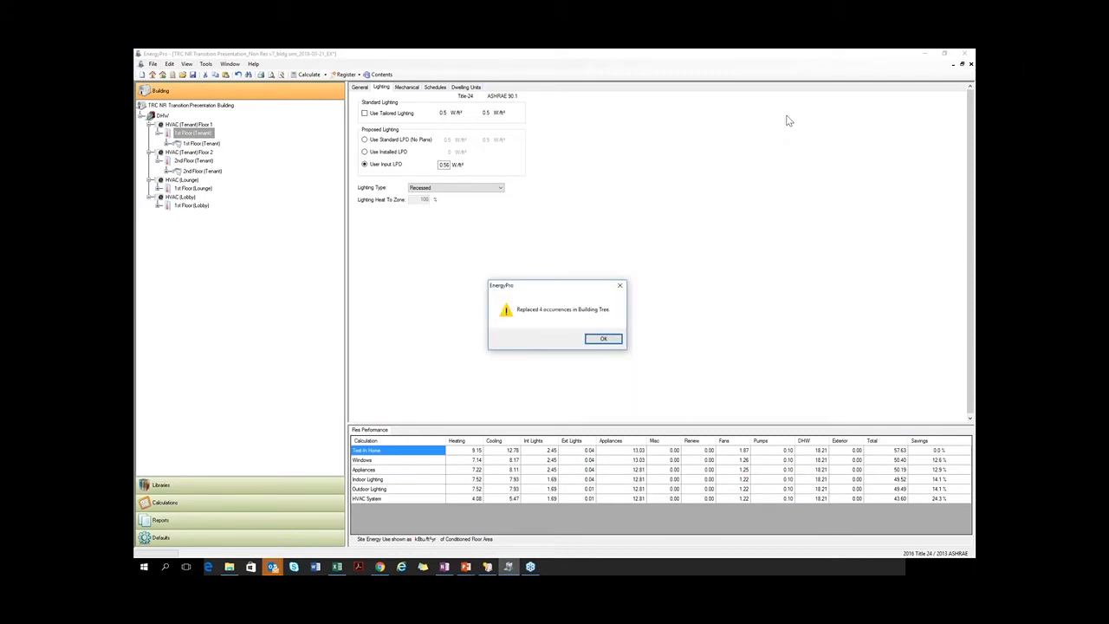
click(597, 338)
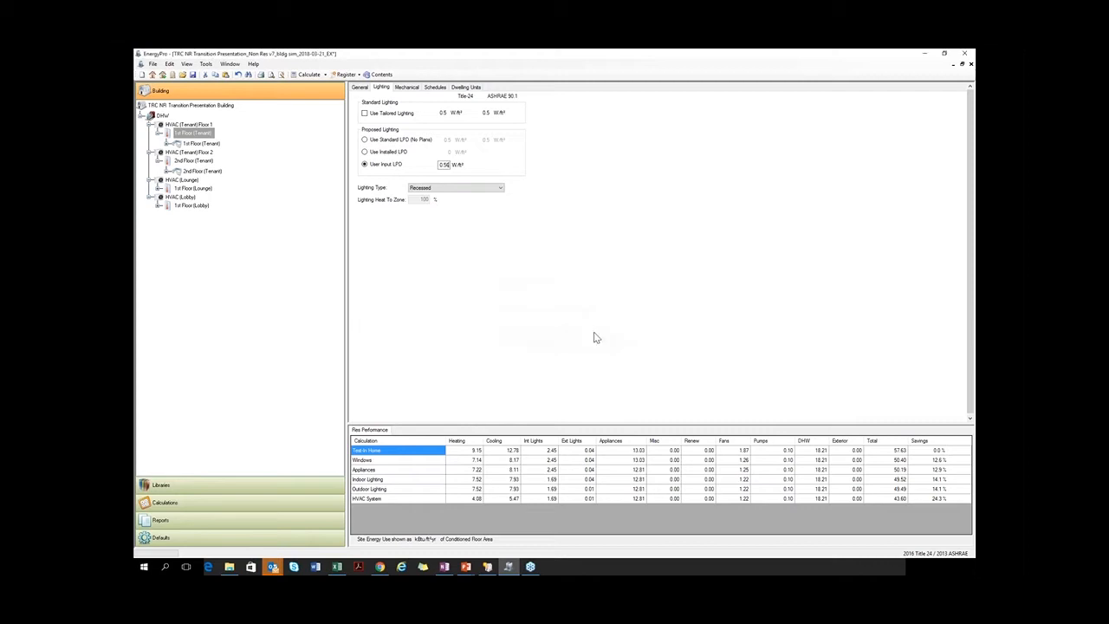
click(197, 163)
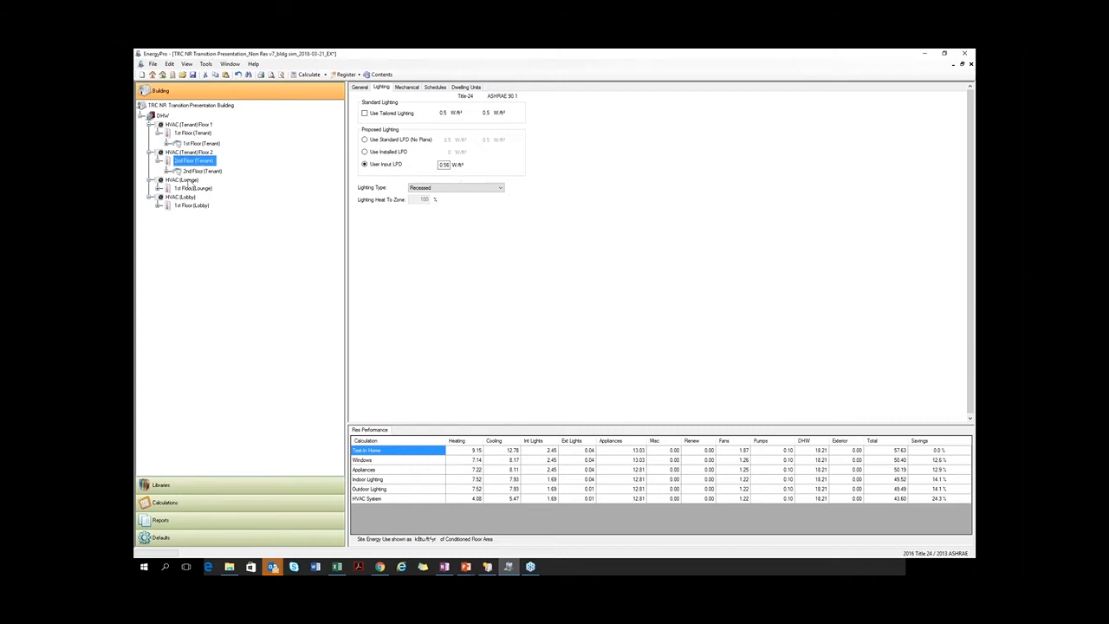
click(191, 187)
click(194, 206)
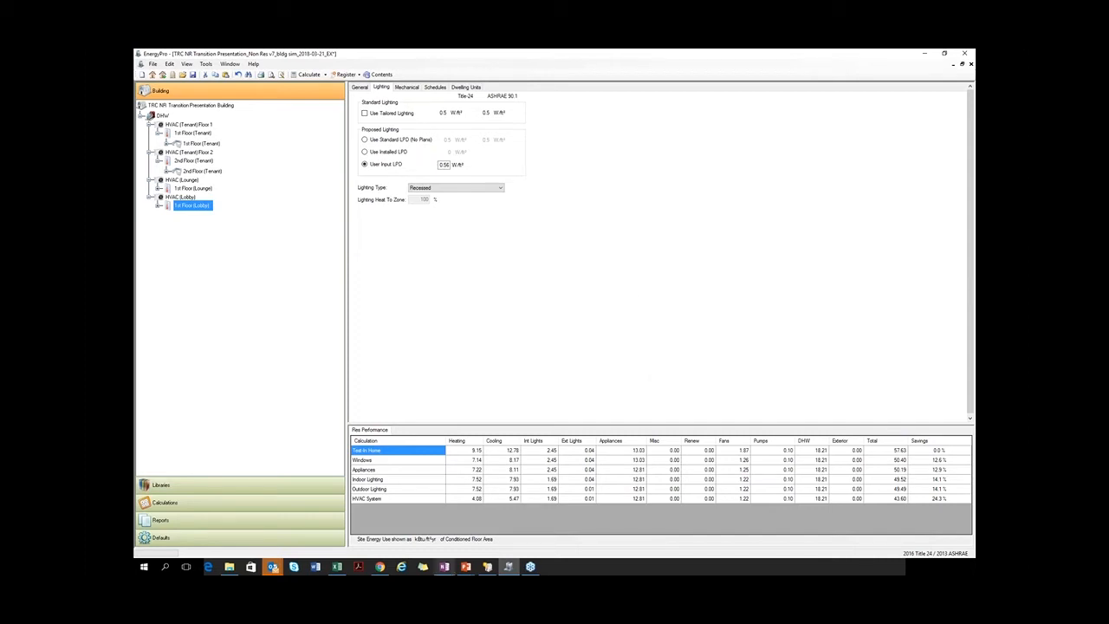
- Return to the Excel calculator and examine the existing and proposed PAM control rows and daily hours for interior lighting
mouse_move(459, 572)
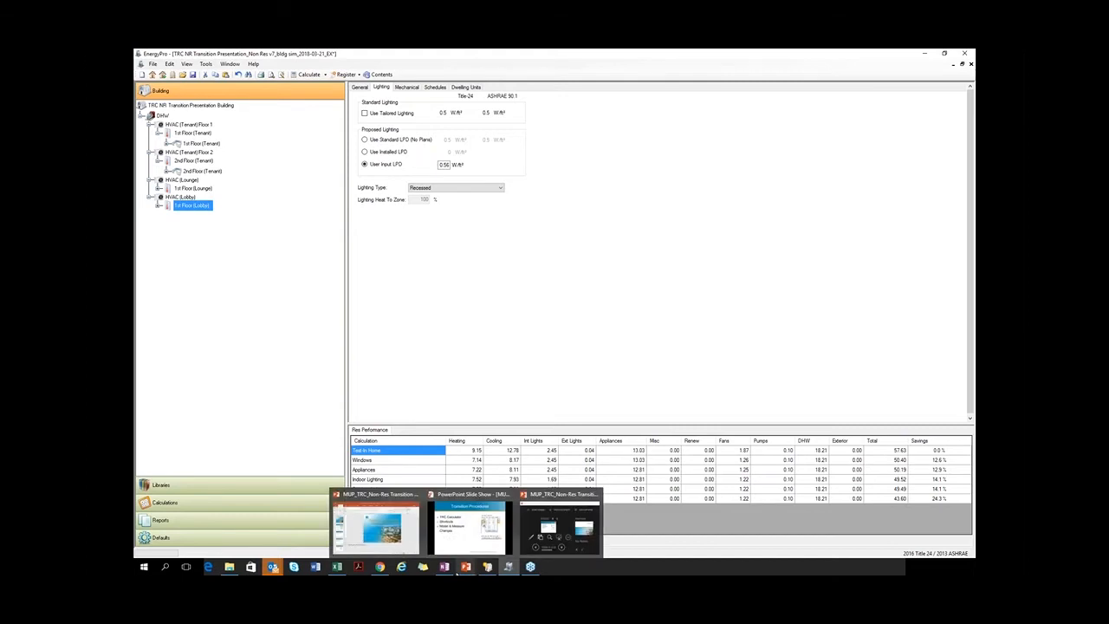
click(336, 566)
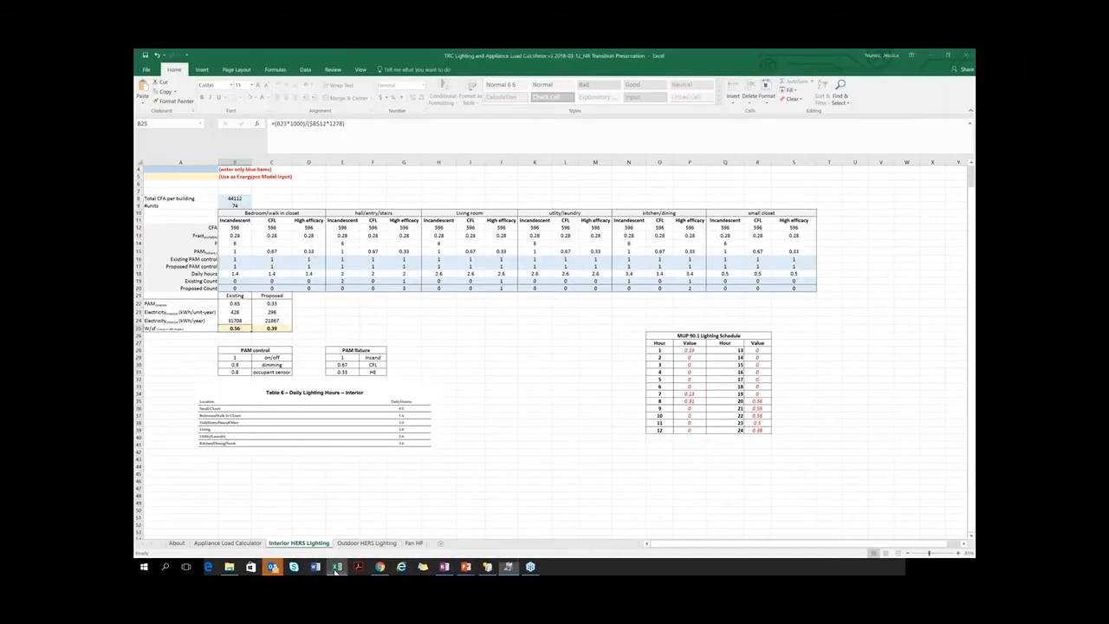
click(597, 431)
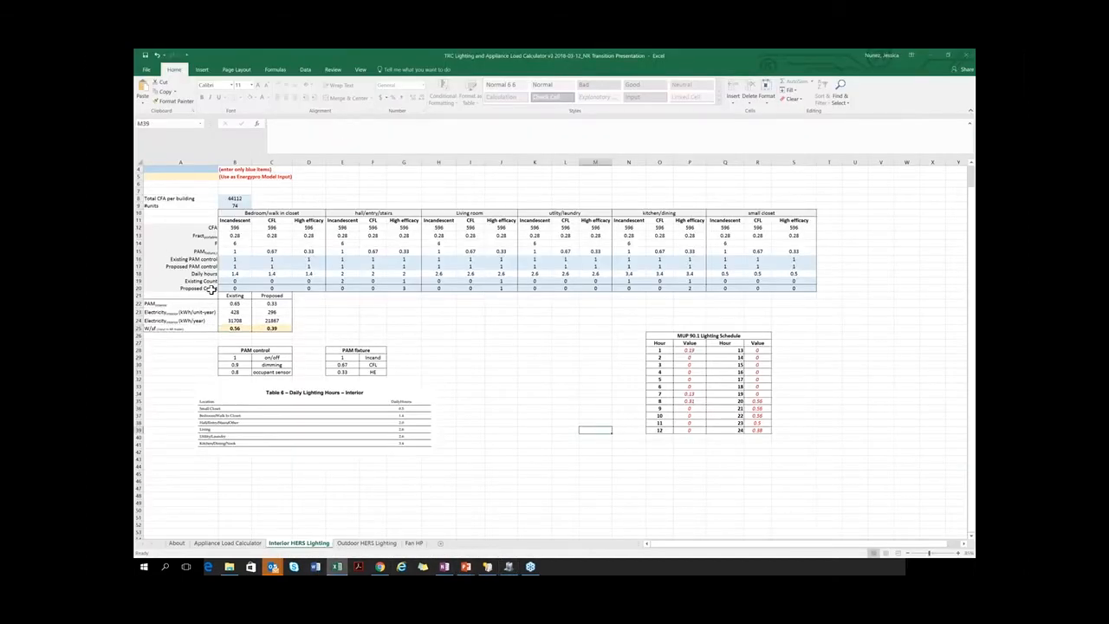
click(236, 259)
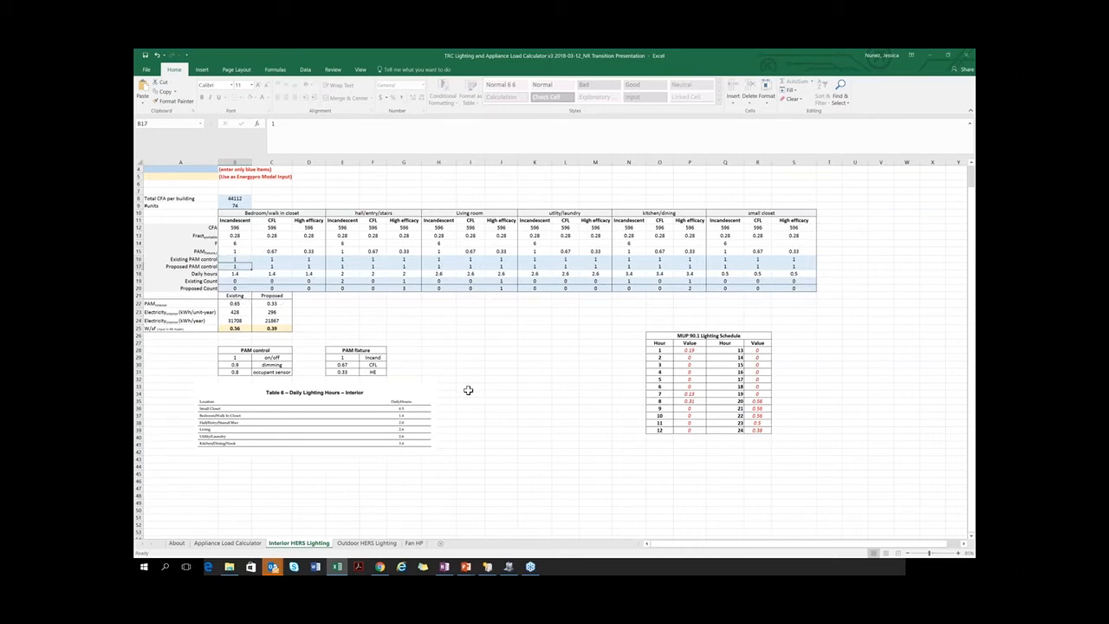
click(572, 388)
click(244, 259)
click(243, 266)
key(Down)
key(Down)
click(535, 437)
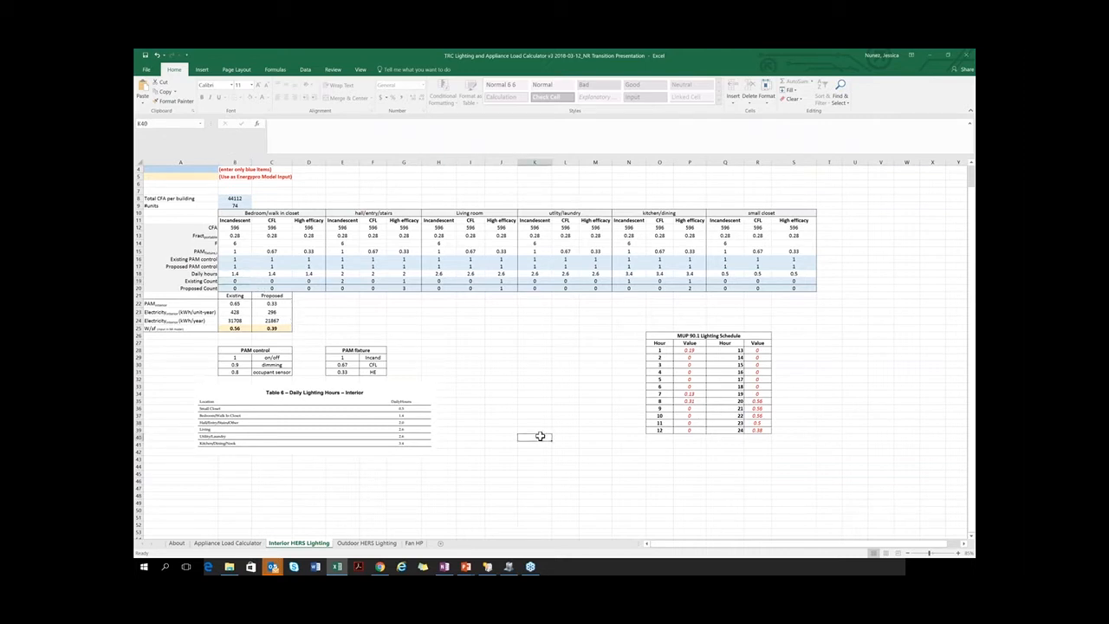
- Switch to the v5 model and inspect the building's HERS refrigerator and dishwasher inputs
mouse_move(486, 566)
click(488, 567)
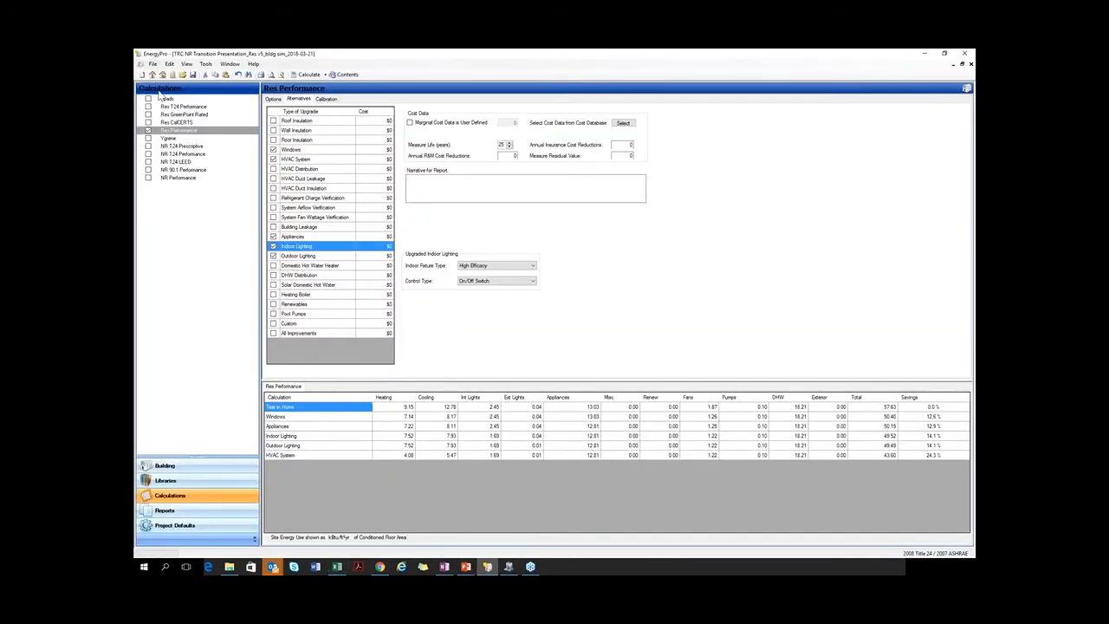
click(186, 468)
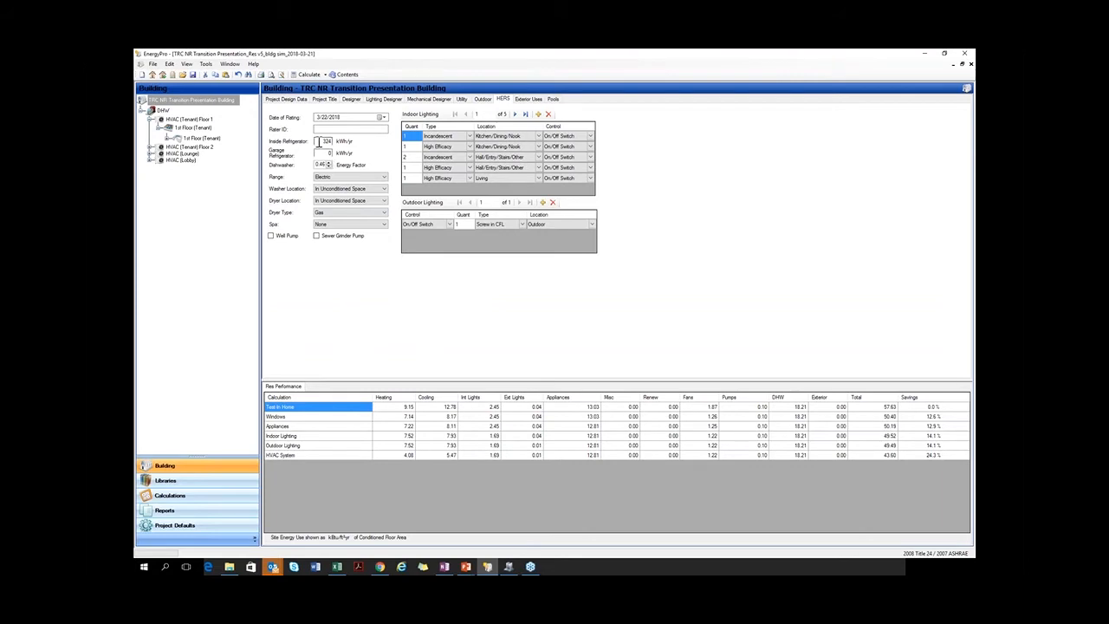
double_click(318, 141)
click(318, 165)
click(320, 153)
- Inspect the Appliances upgrade among the Res Performance alternatives, including its refrigerator ratings and dishwasher energy factor
click(191, 501)
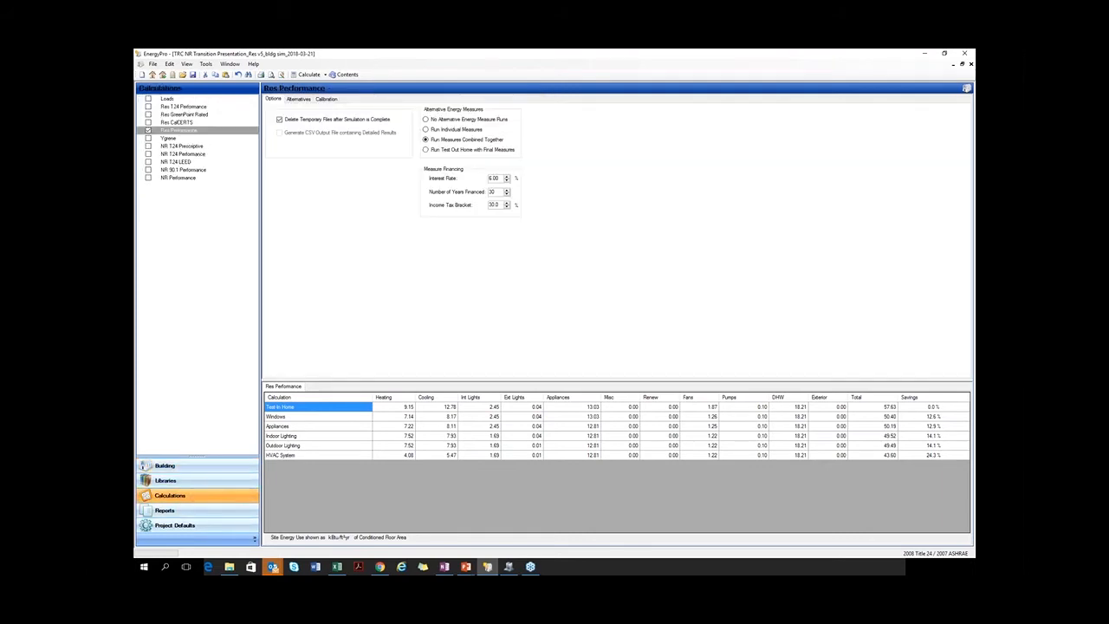
click(299, 98)
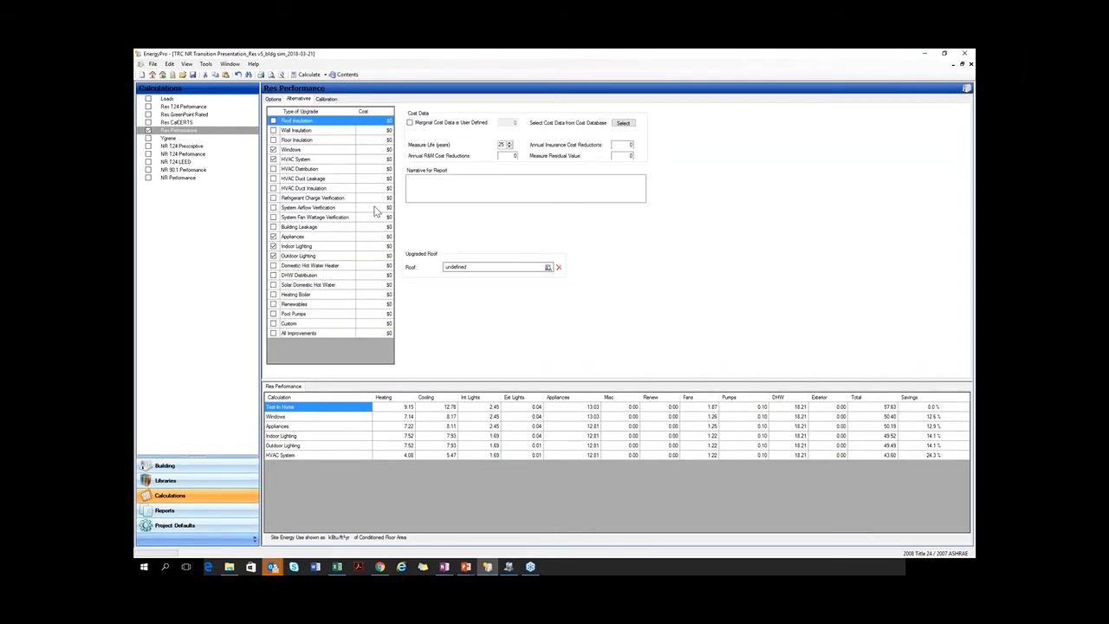
click(291, 237)
double_click(471, 264)
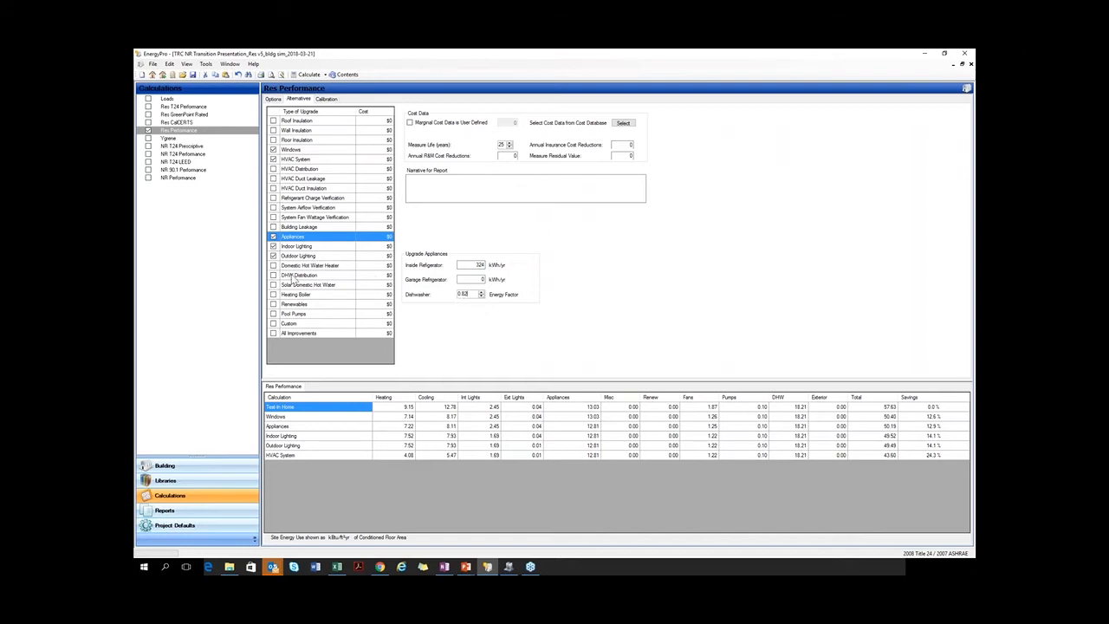
- Return to the building's HERS inputs, switch to the Excel calculator, and review the refrigerator and dishwasher inputs in the Appliance Load Calculator
click(212, 475)
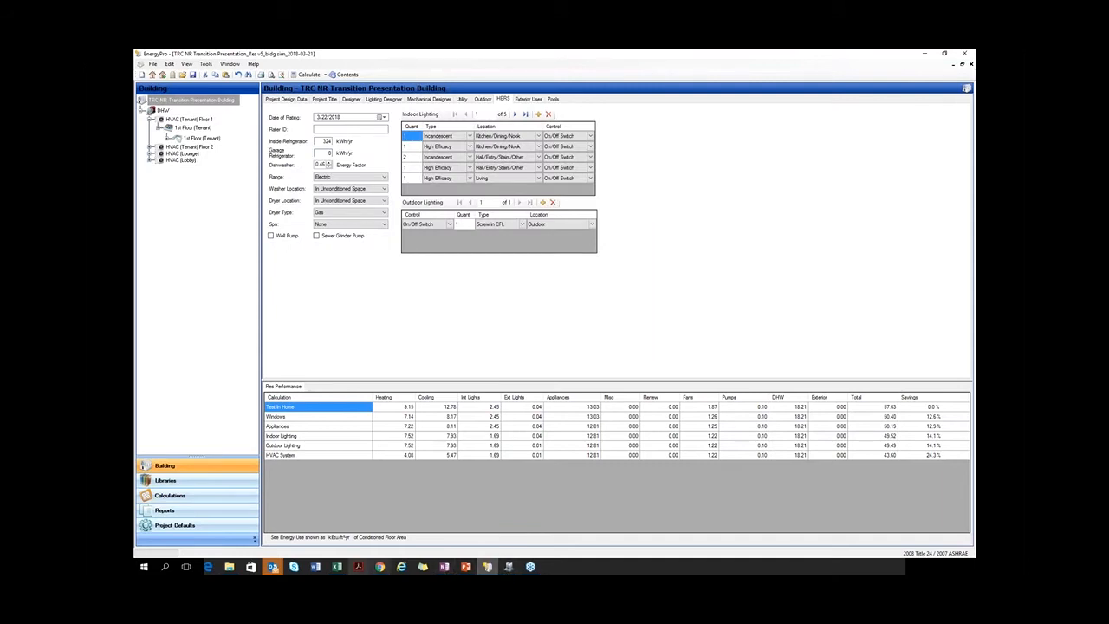
click(337, 567)
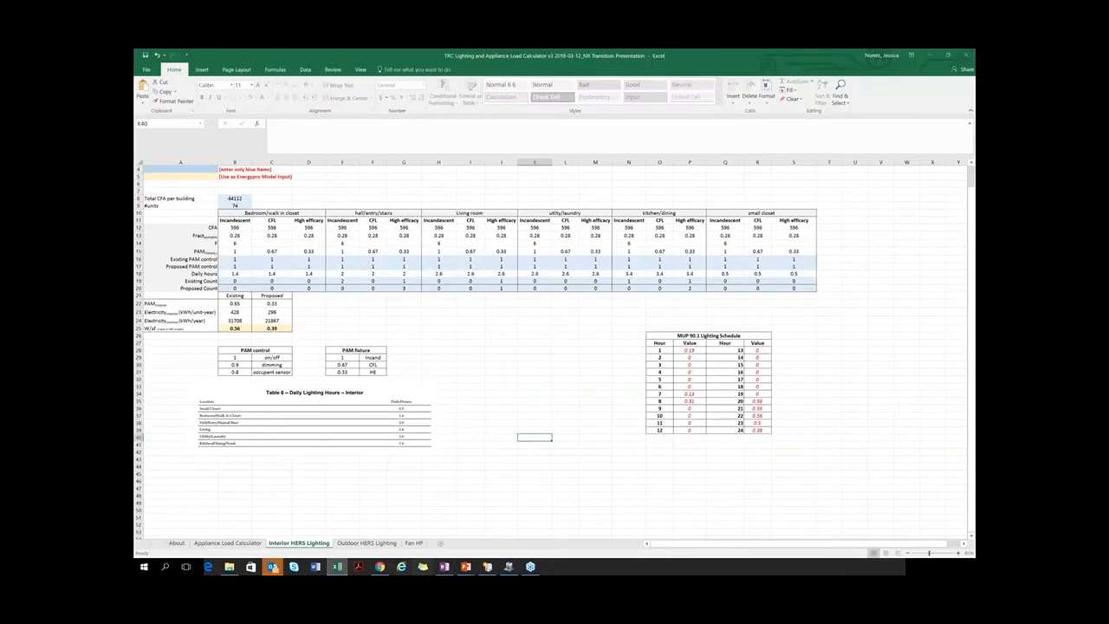
click(227, 542)
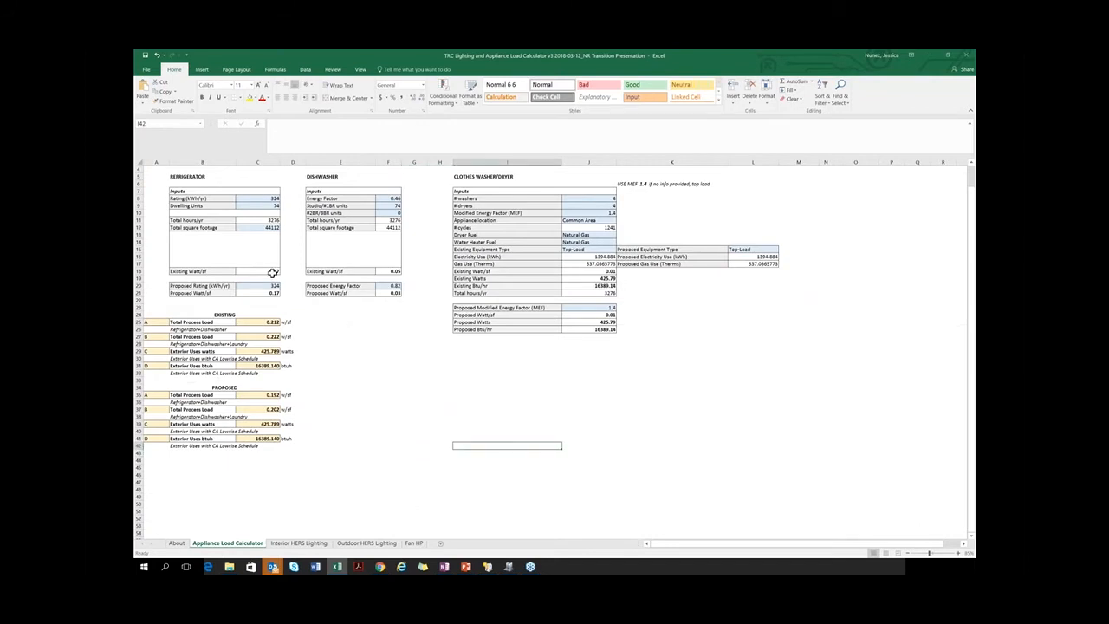
click(267, 199)
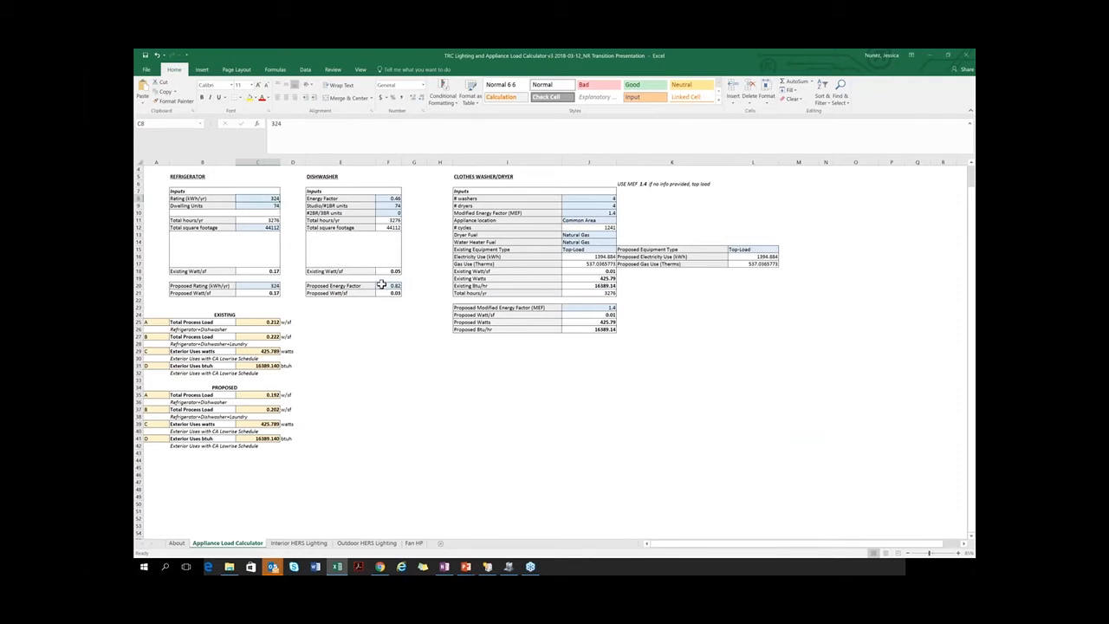
click(413, 366)
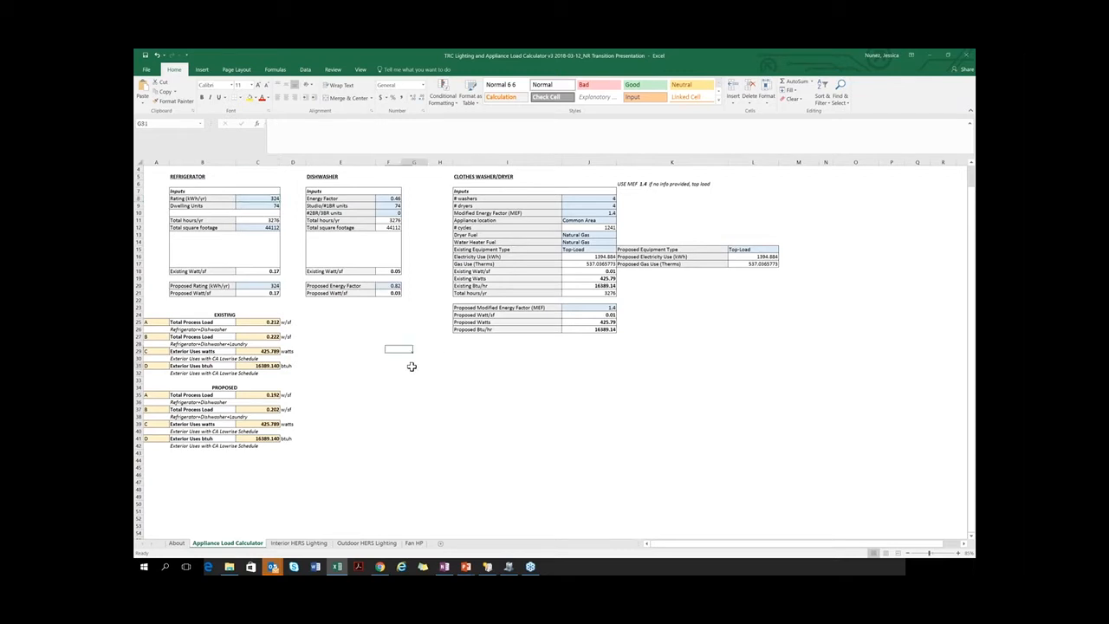
- Examine the clothes washer/dryer inputs for appliance location and its options, dryer fuel and water heater fuel
click(706, 358)
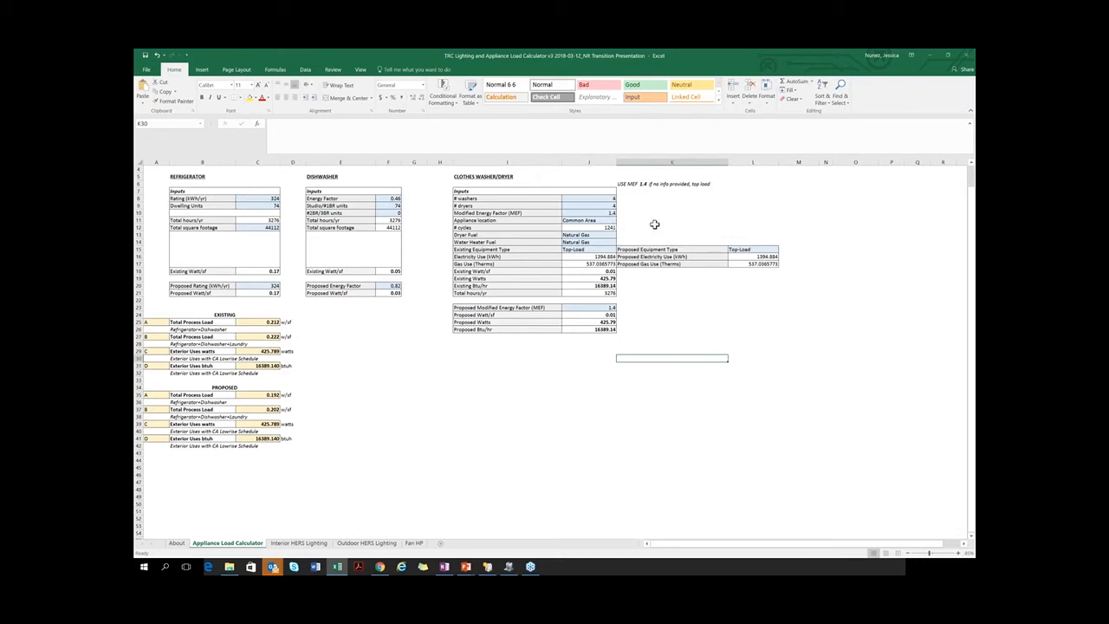
click(592, 221)
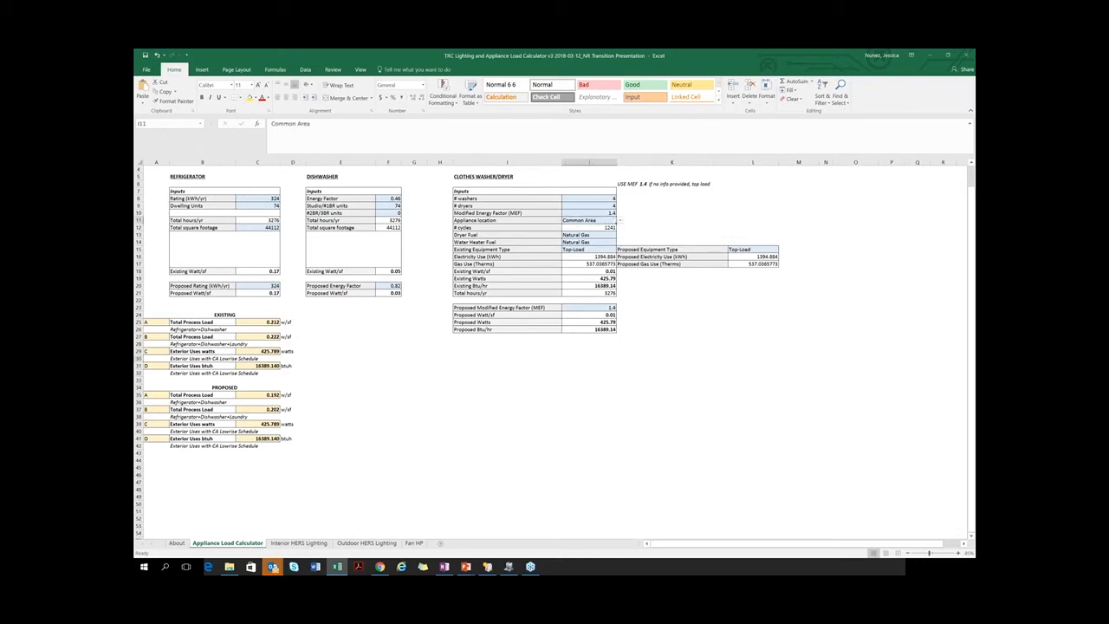
click(621, 221)
click(621, 222)
click(583, 235)
click(565, 243)
- Review the modified energy factor options for the clothes washer, the proposed equipment type and the proposed modified energy factor
click(604, 214)
click(620, 214)
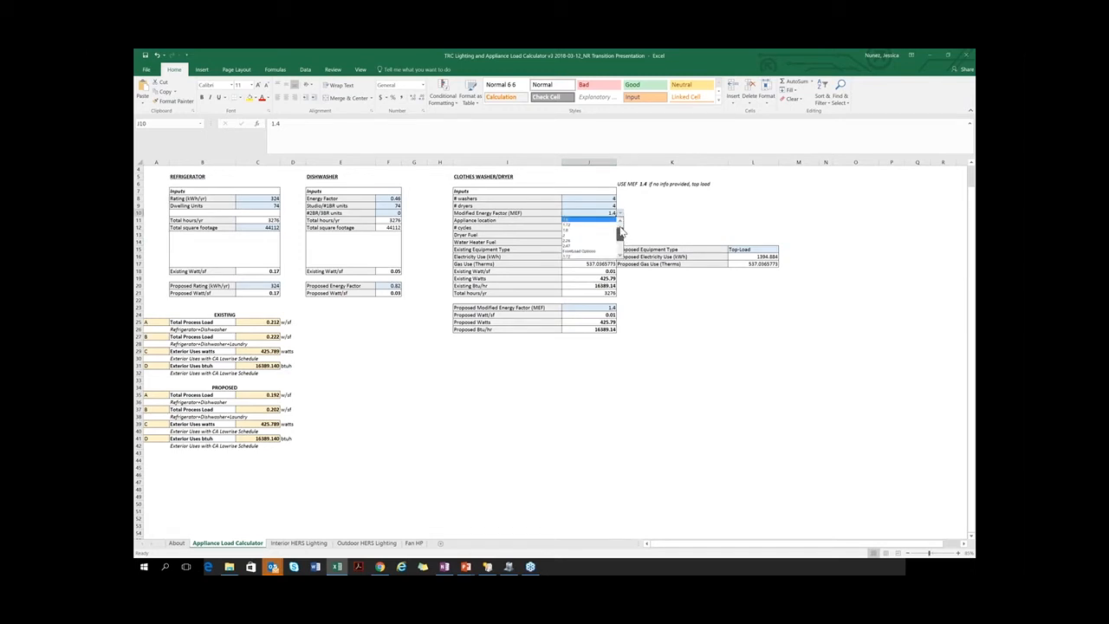
scroll(620, 236, up, 3)
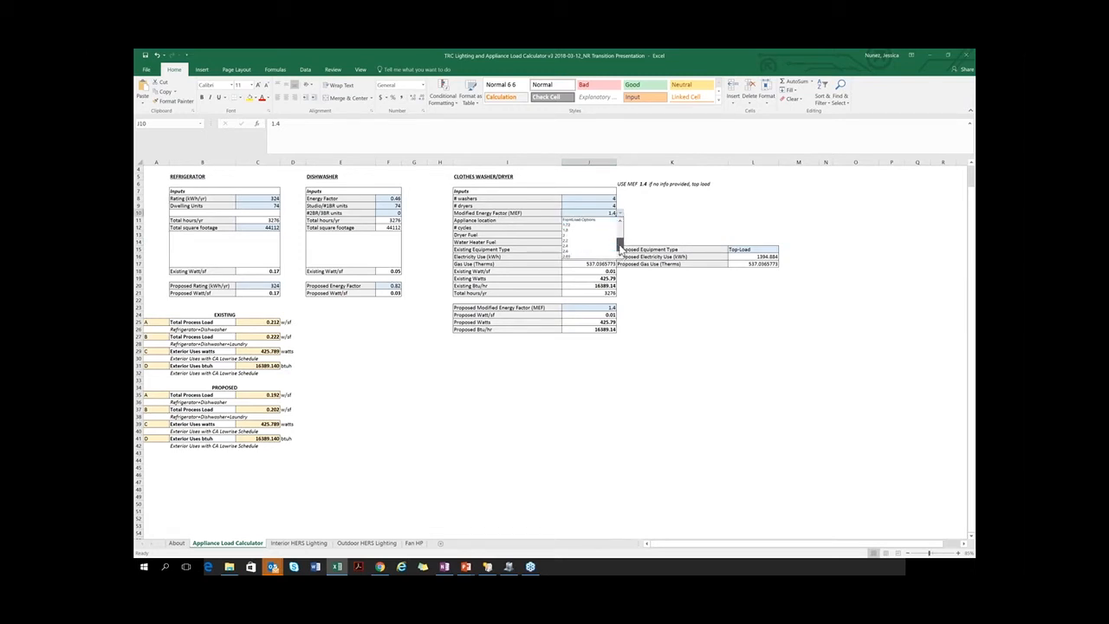
click(597, 232)
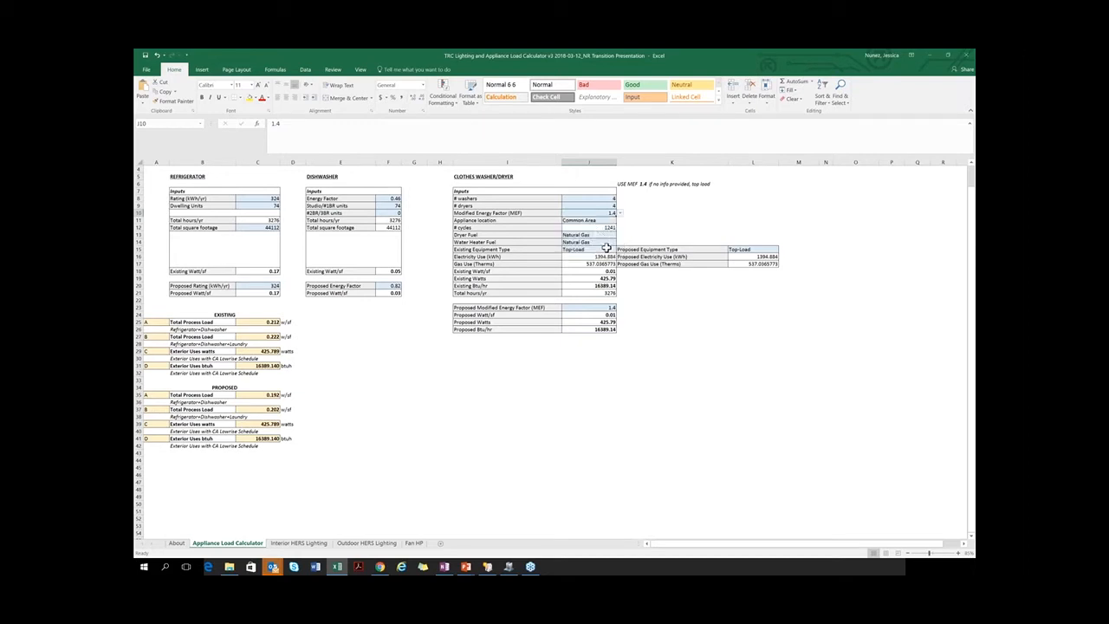
click(742, 248)
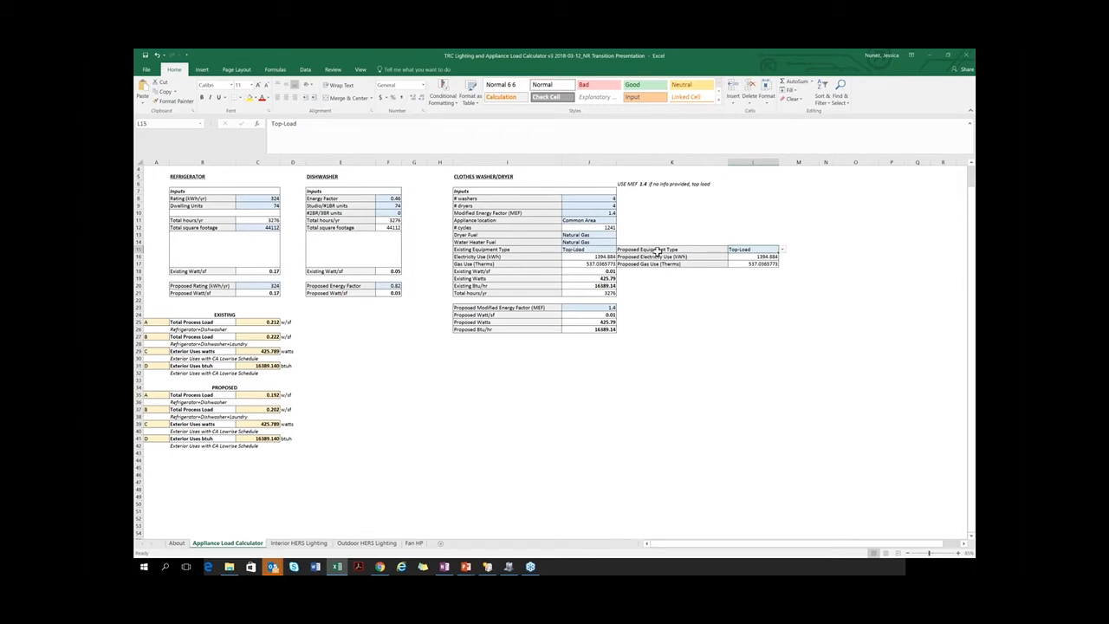
click(608, 307)
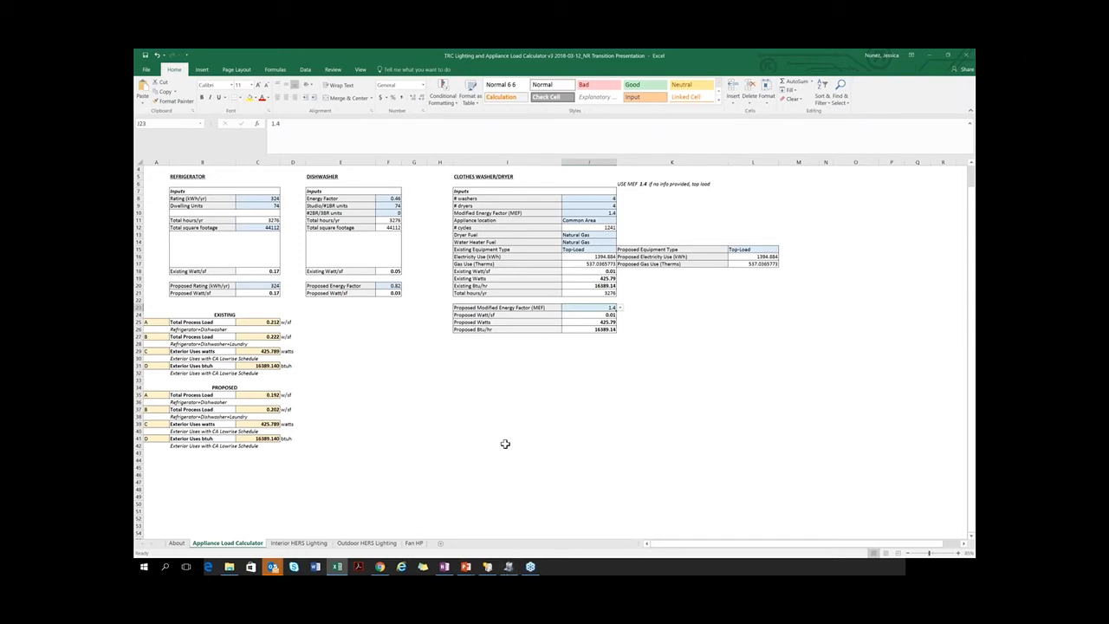
- Check the existing total process load for refrigerator plus dishwasher among the calculator's existing and proposed results
click(387, 409)
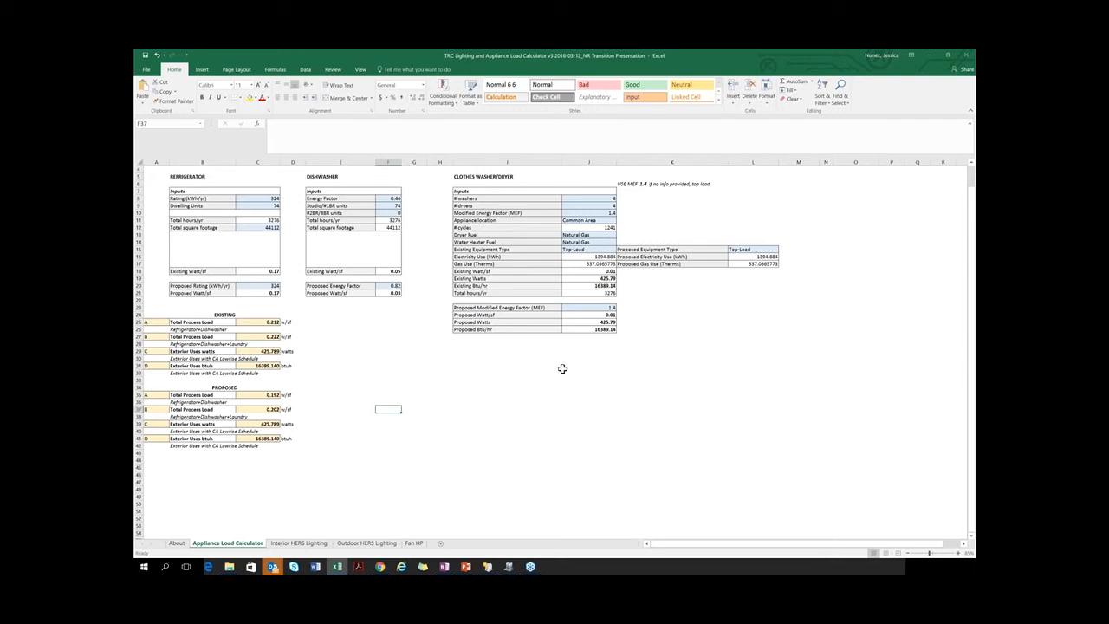
click(196, 322)
drag(222, 325, 260, 322)
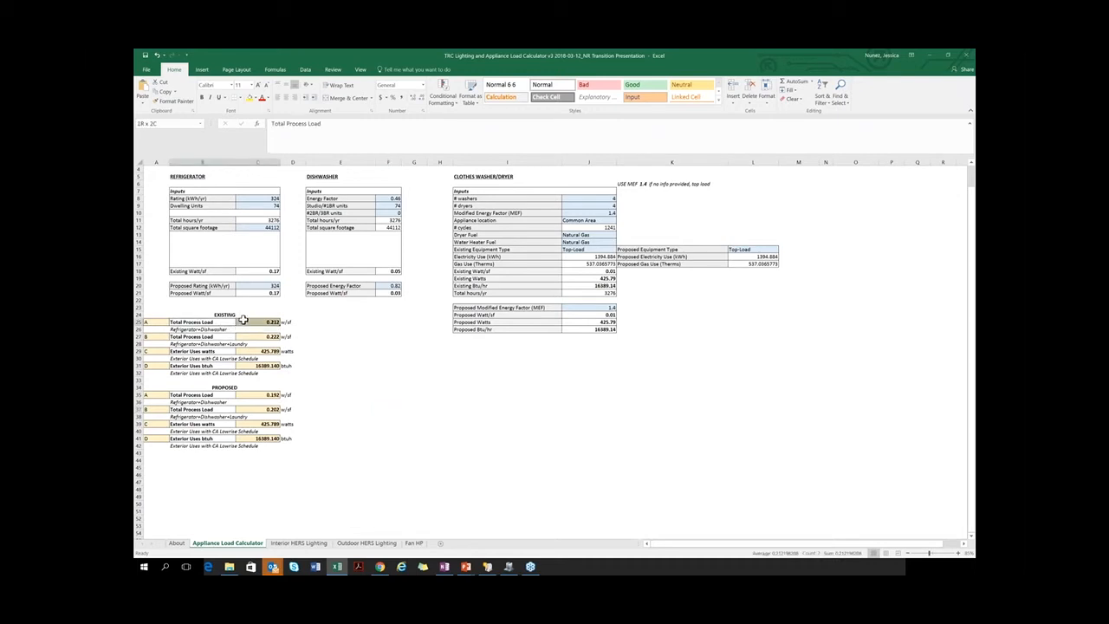
click(342, 396)
click(248, 324)
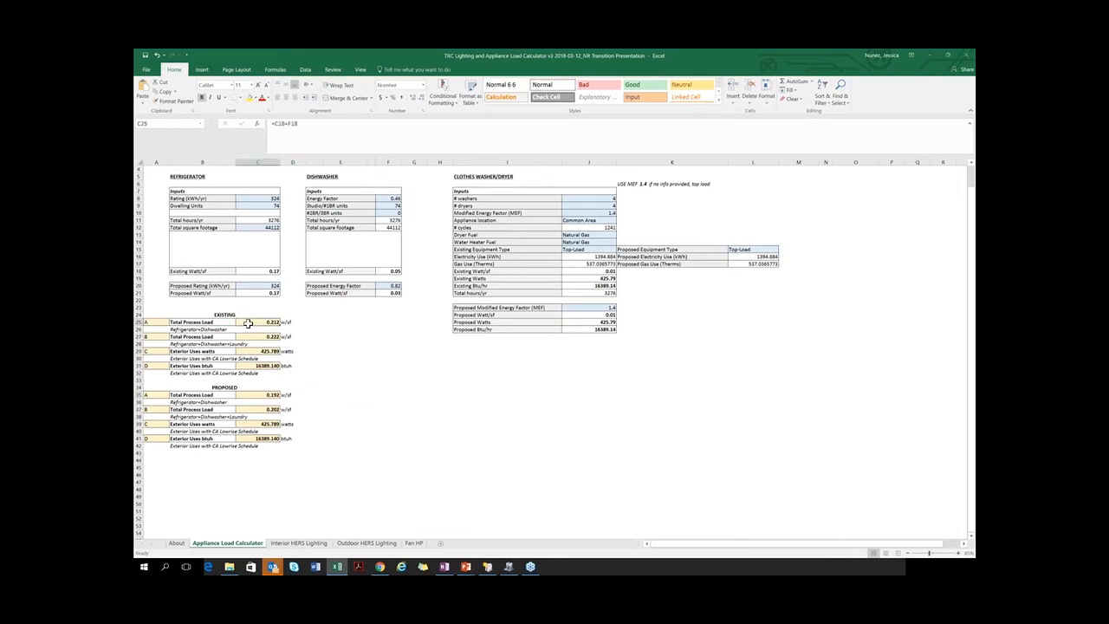
- Switch to the v7 model and set the 2nd Floor Tenant space's process equipment sensible heat to 0.212 W/ft²
click(508, 567)
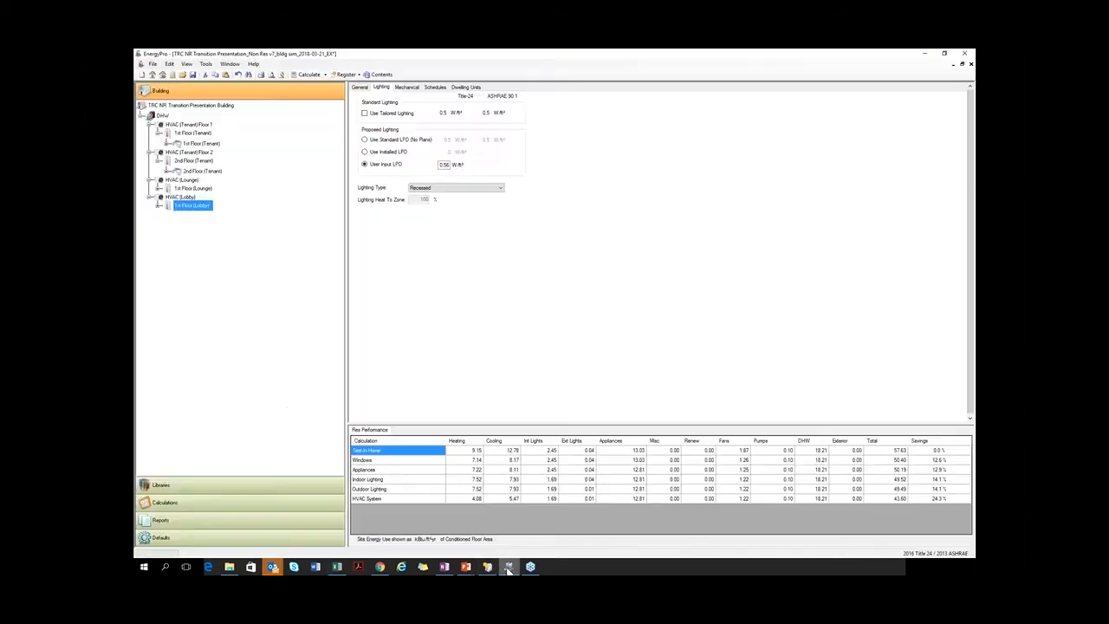
click(197, 172)
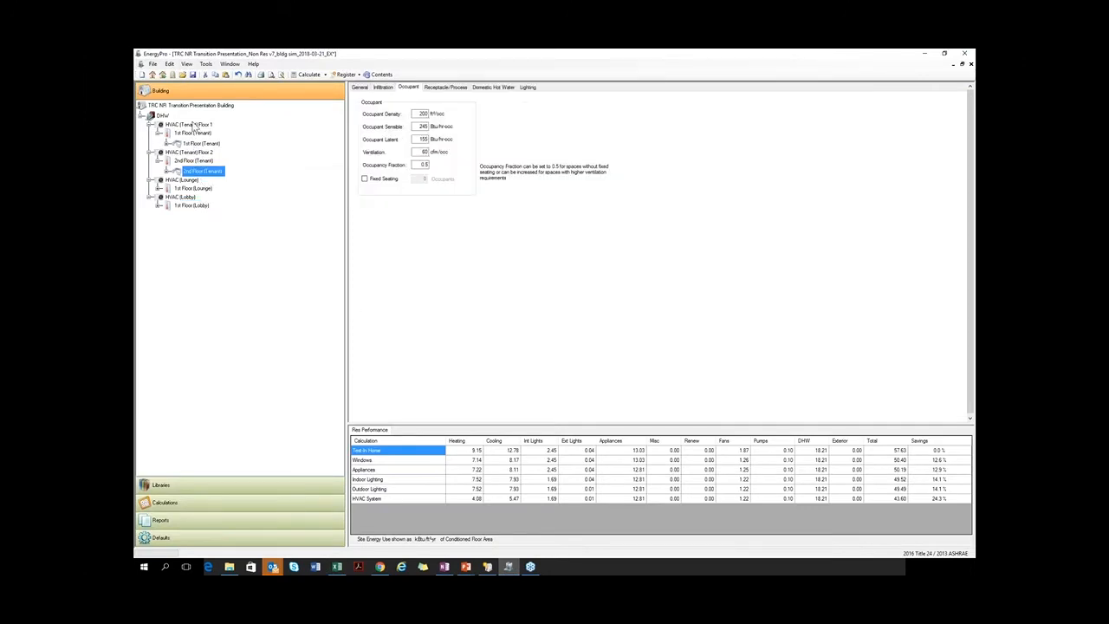
click(461, 89)
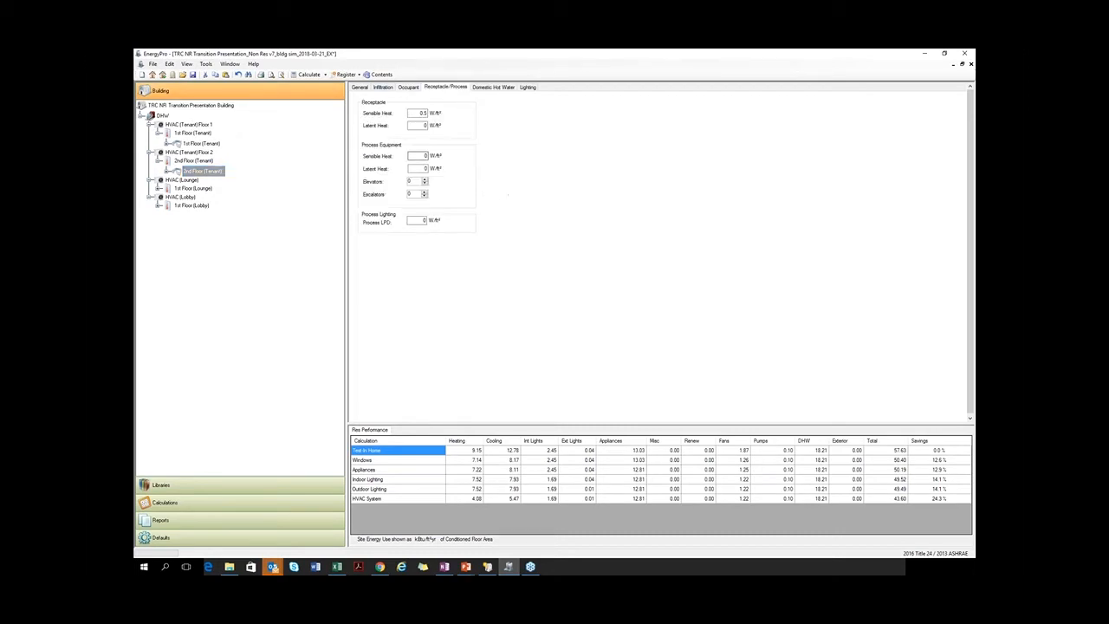
double_click(412, 155)
text(0213)
key(Tab)
click(423, 156)
click(193, 133)
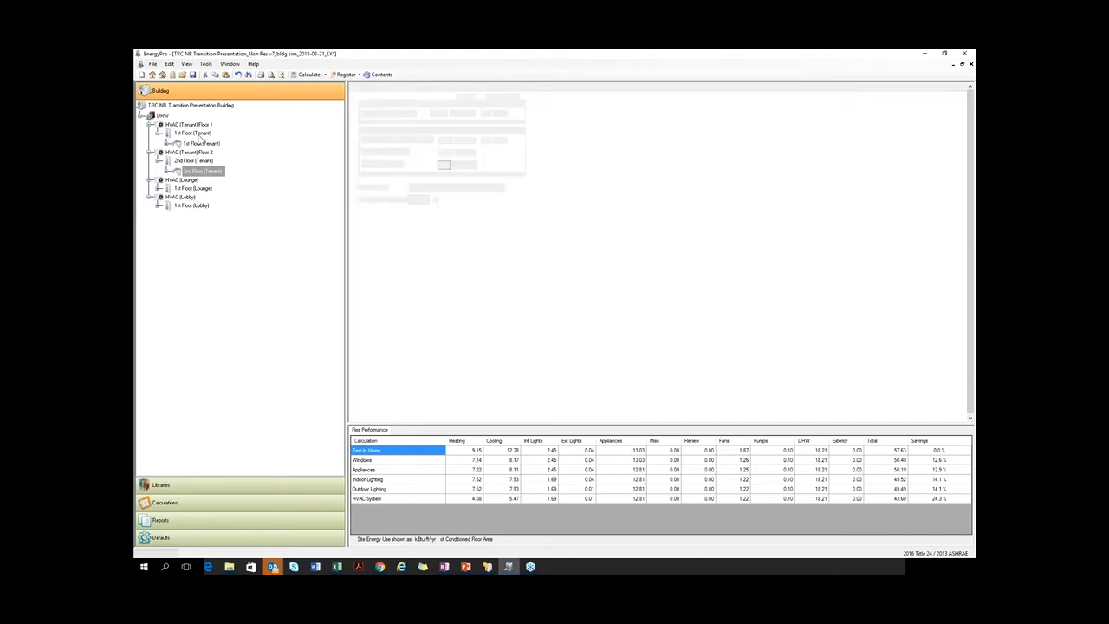
click(202, 172)
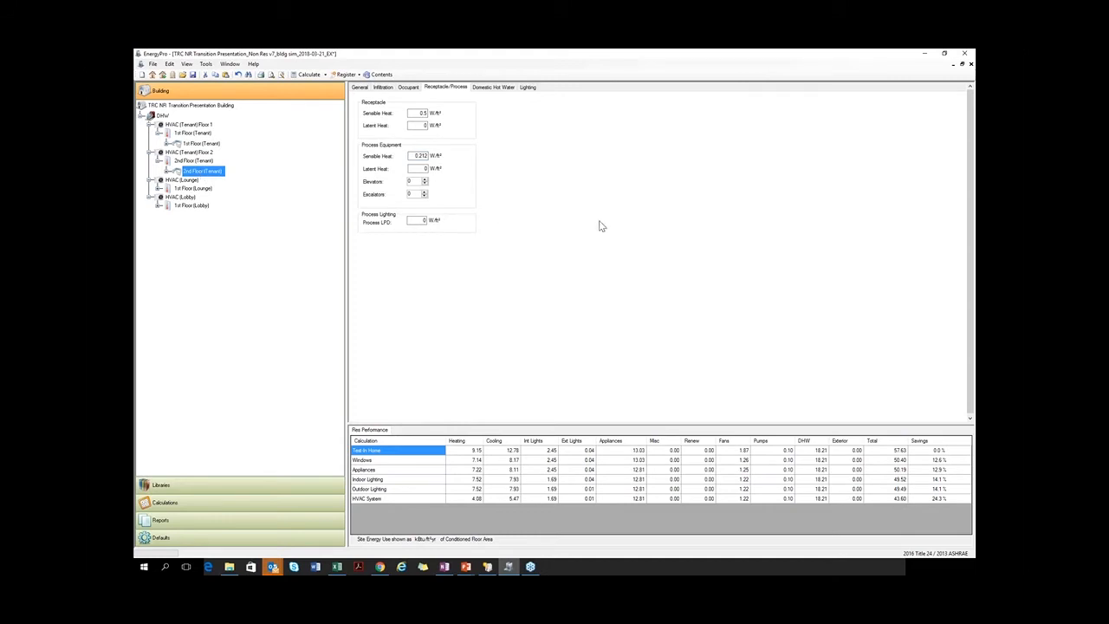
- Globally replace every 0 W/ft² process sensible power density in the building tree with 0.212 W/ft² and check the 1st Floor Tenant space
key(ctrl+h)
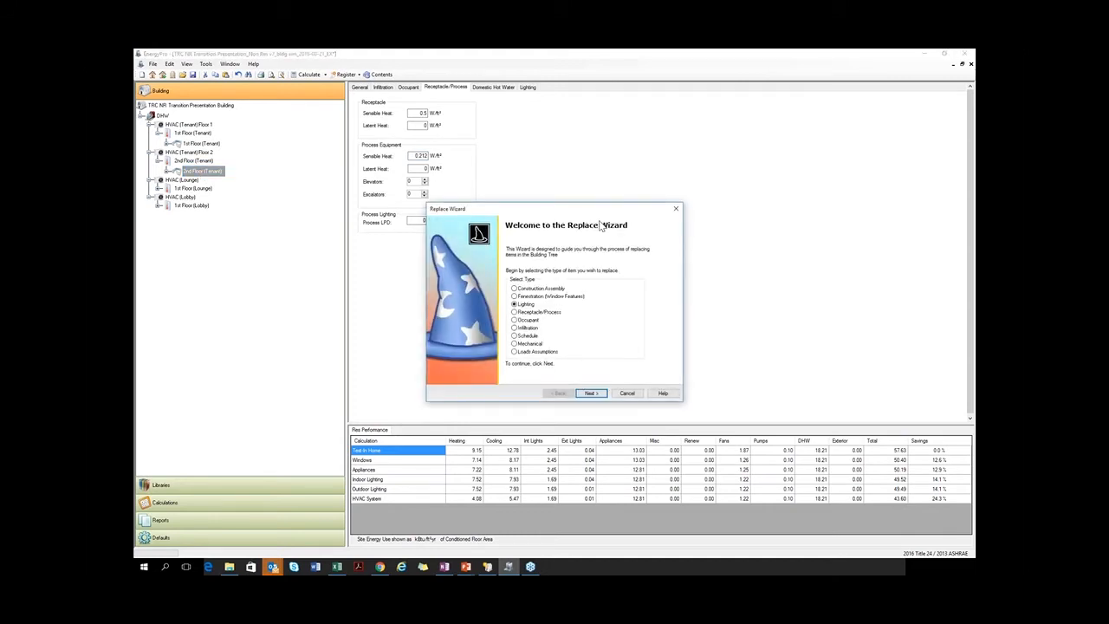
key(Return)
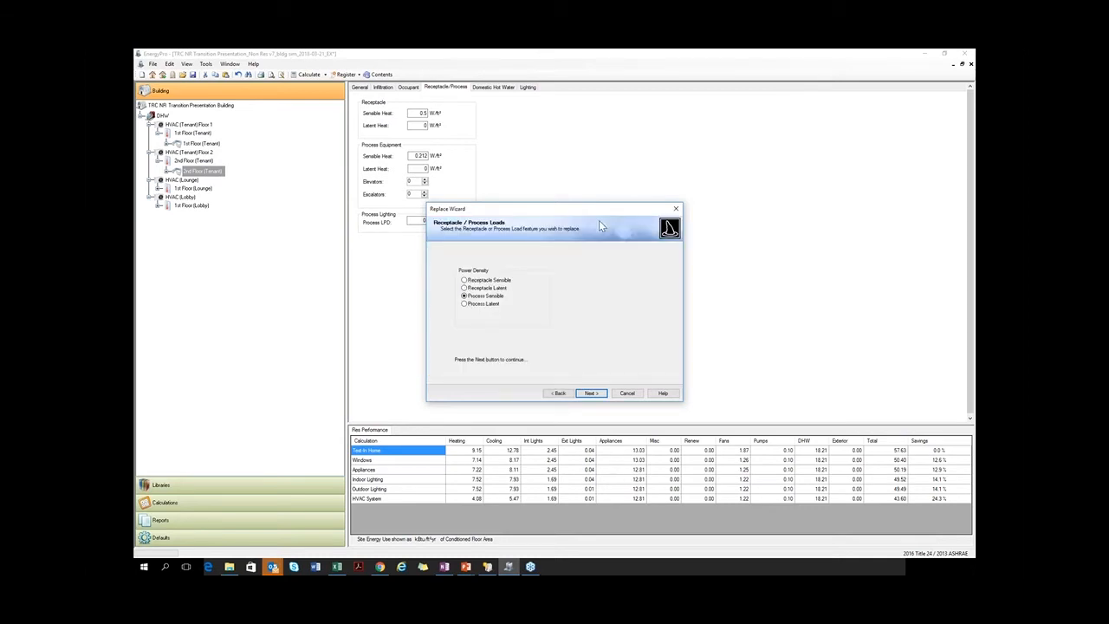
key(Return)
key(Tab)
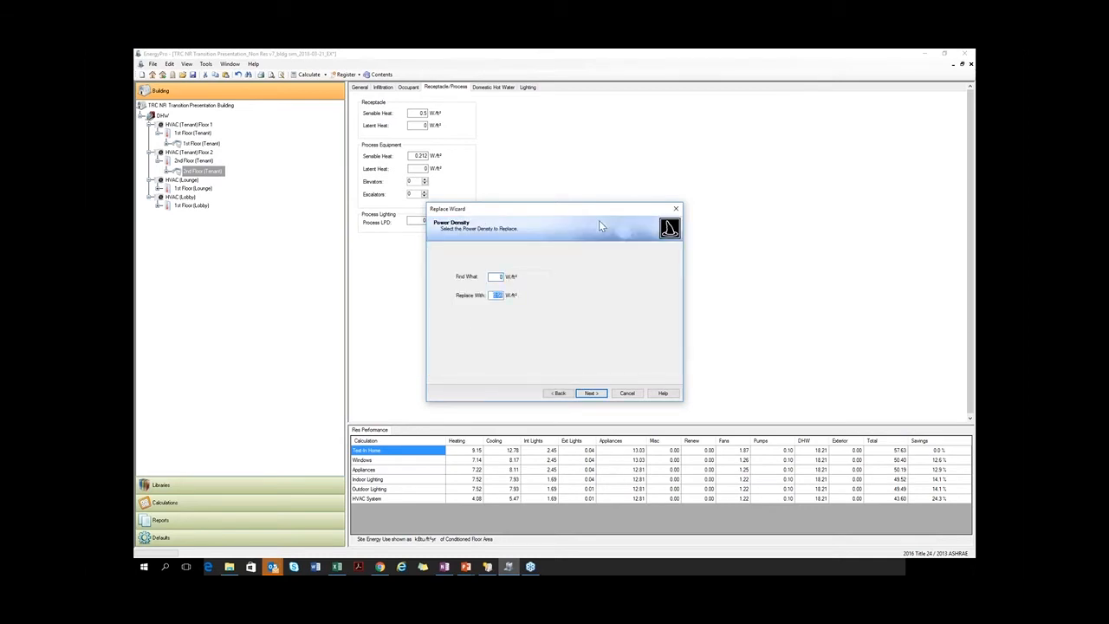
text(1.34)
key(Return)
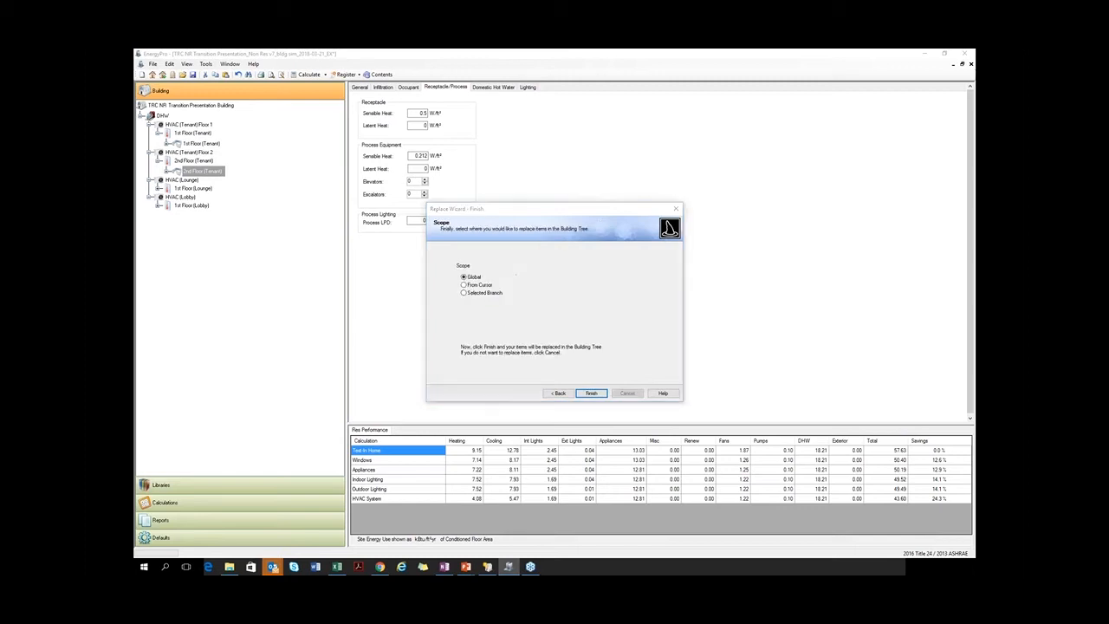
key(Return)
click(603, 339)
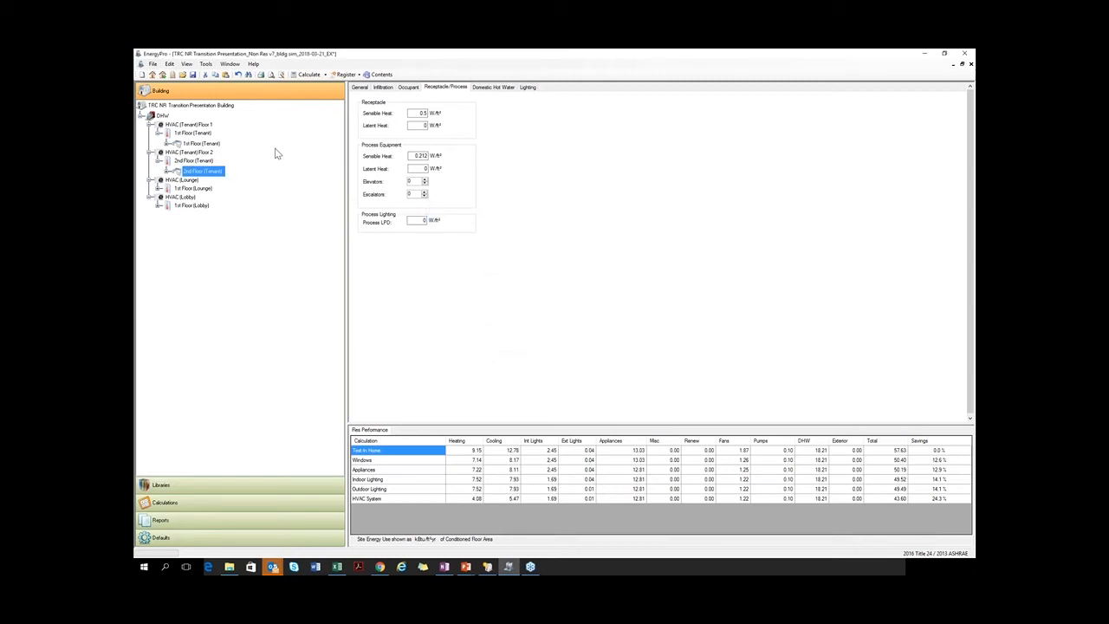
key(Up)
key(Up)
key(Up)
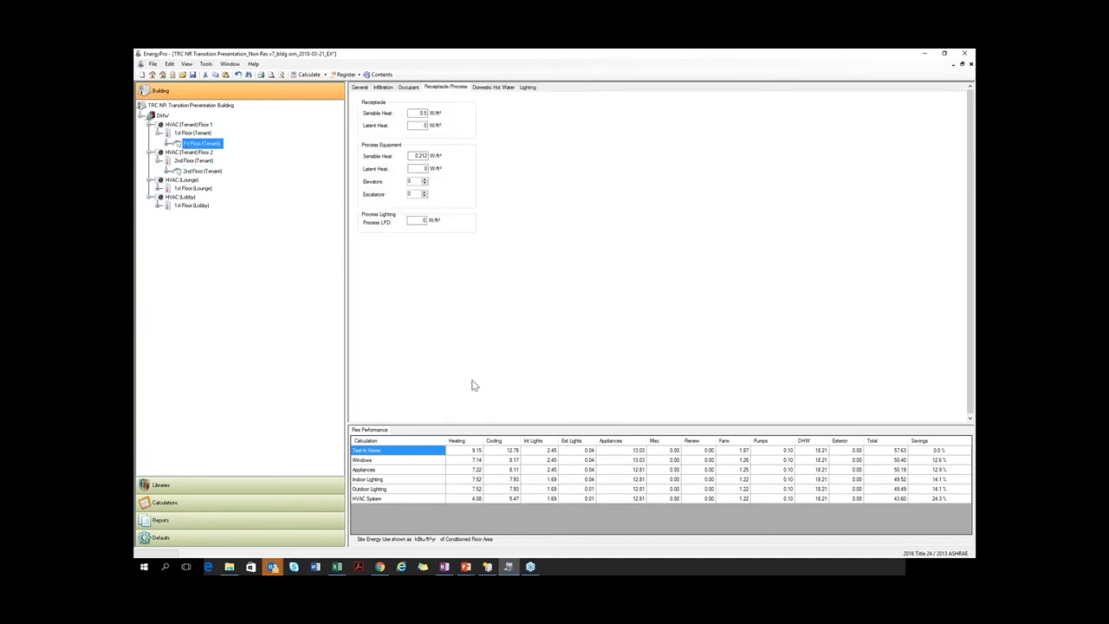
- Add one electricity use and one fossil fuel use to the building's exterior uses, both described as Laundry
double_click(222, 105)
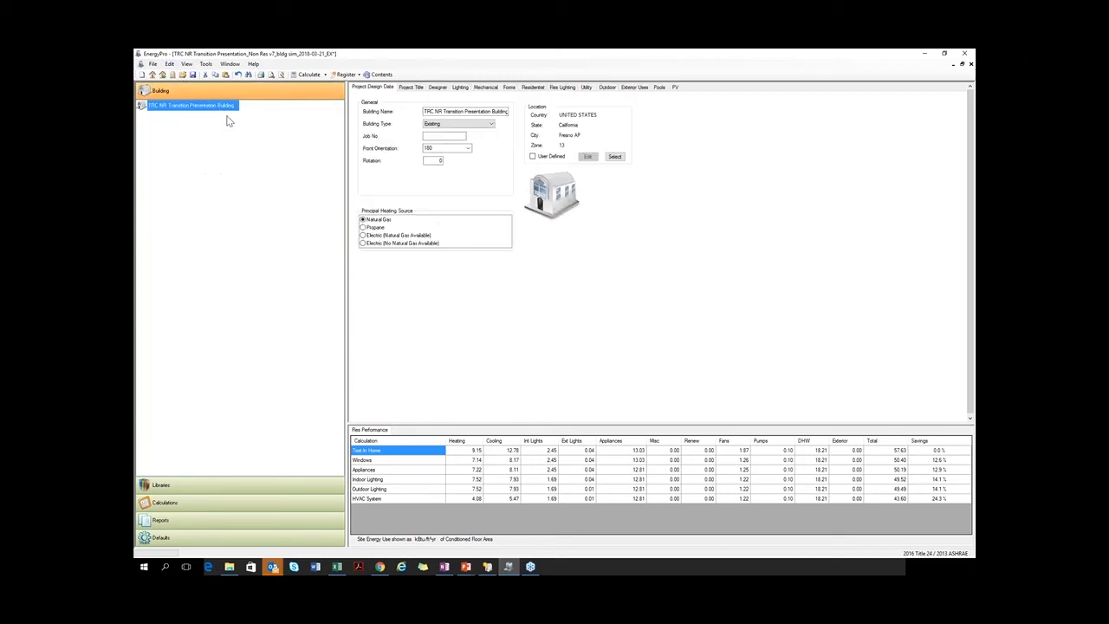
click(638, 87)
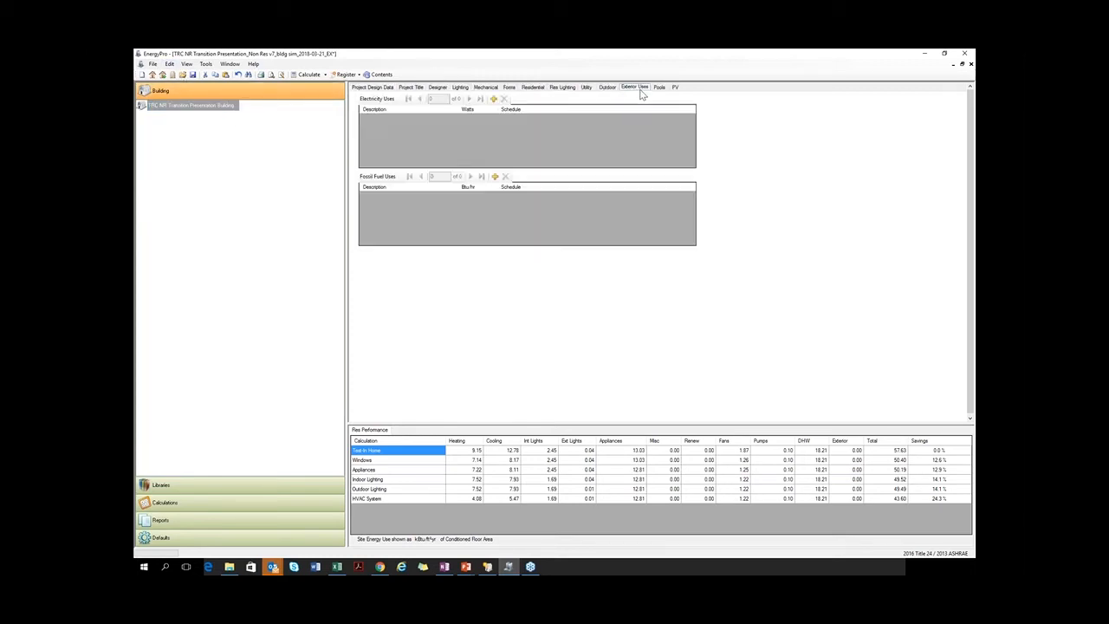
click(493, 99)
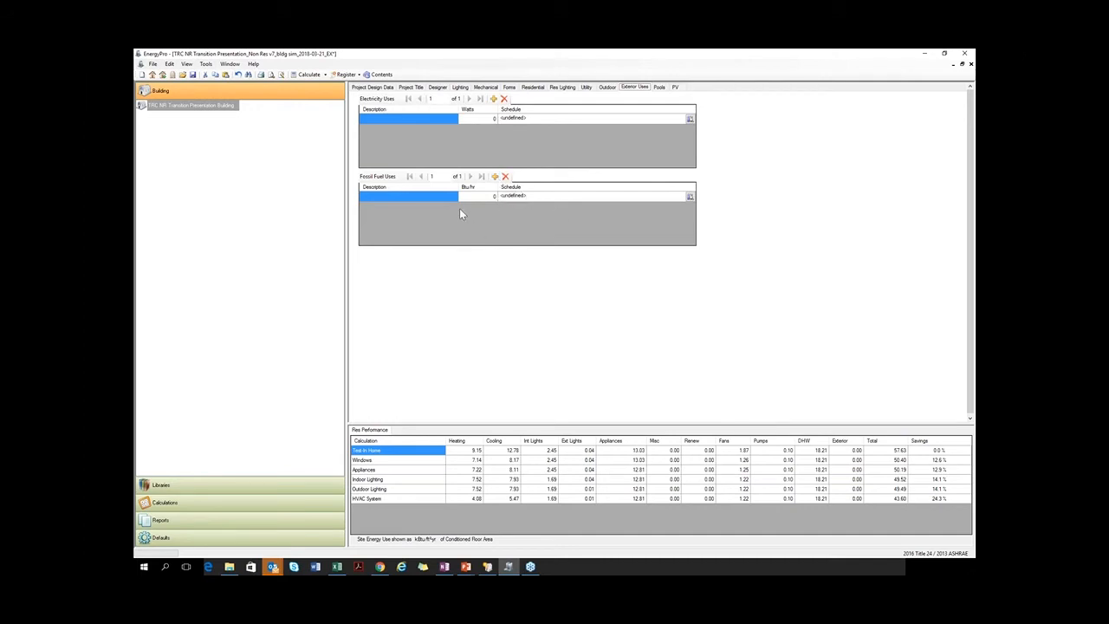
click(395, 195)
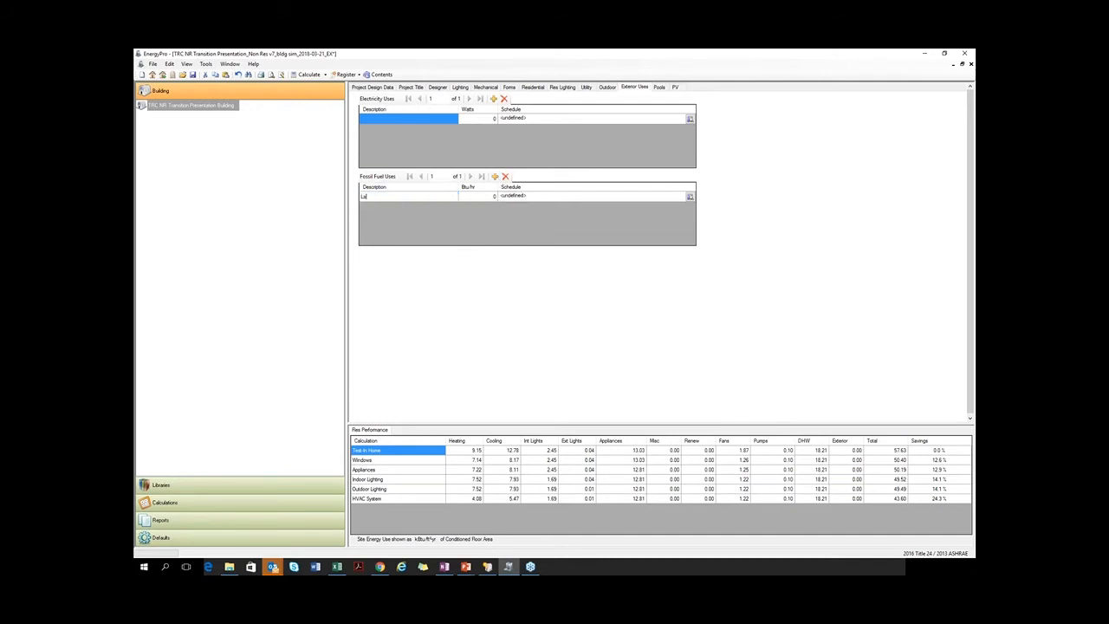
click(376, 122)
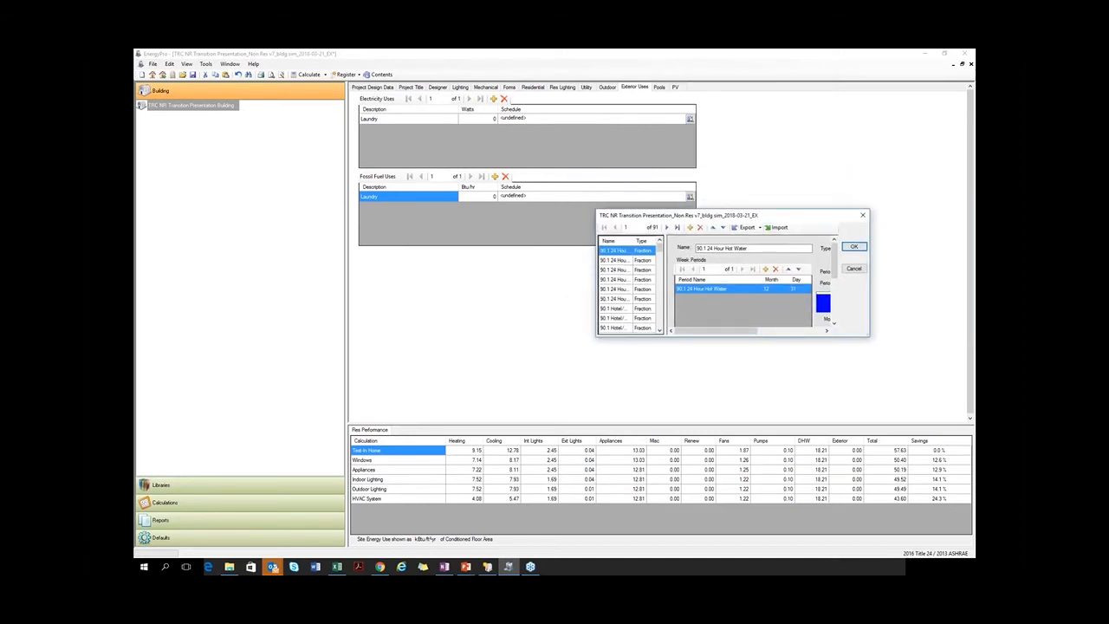
- Assign the CA Lowrise Process schedule to the Laundry electricity use
key(ctrl+End)
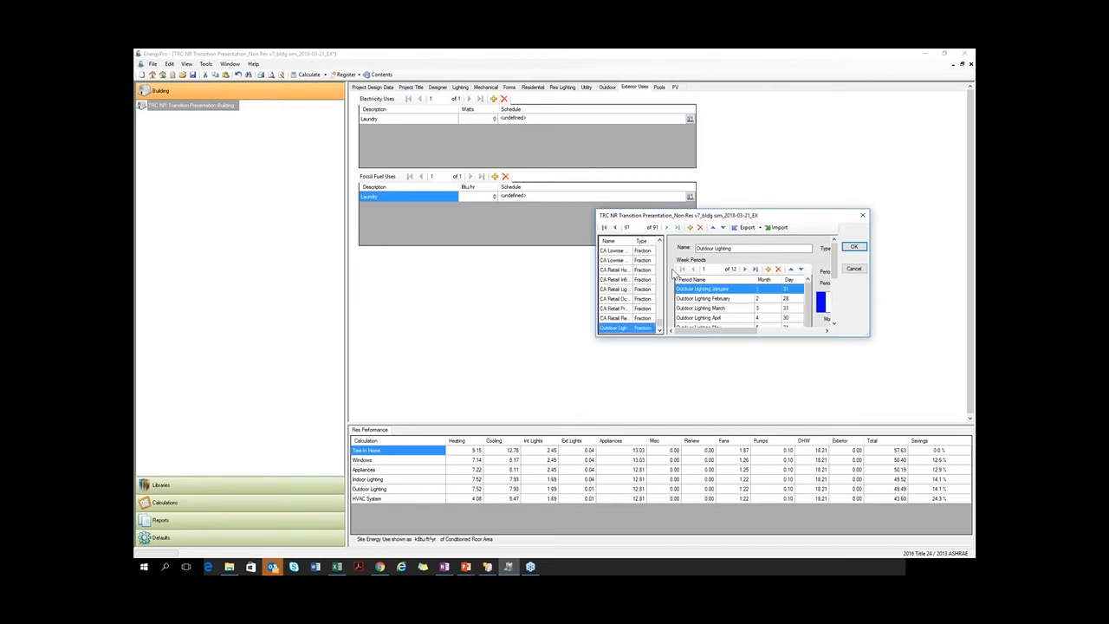
key(Up)
key(Up)
key(Up)
key(Up)
key(Up)
key(Up)
key(Up)
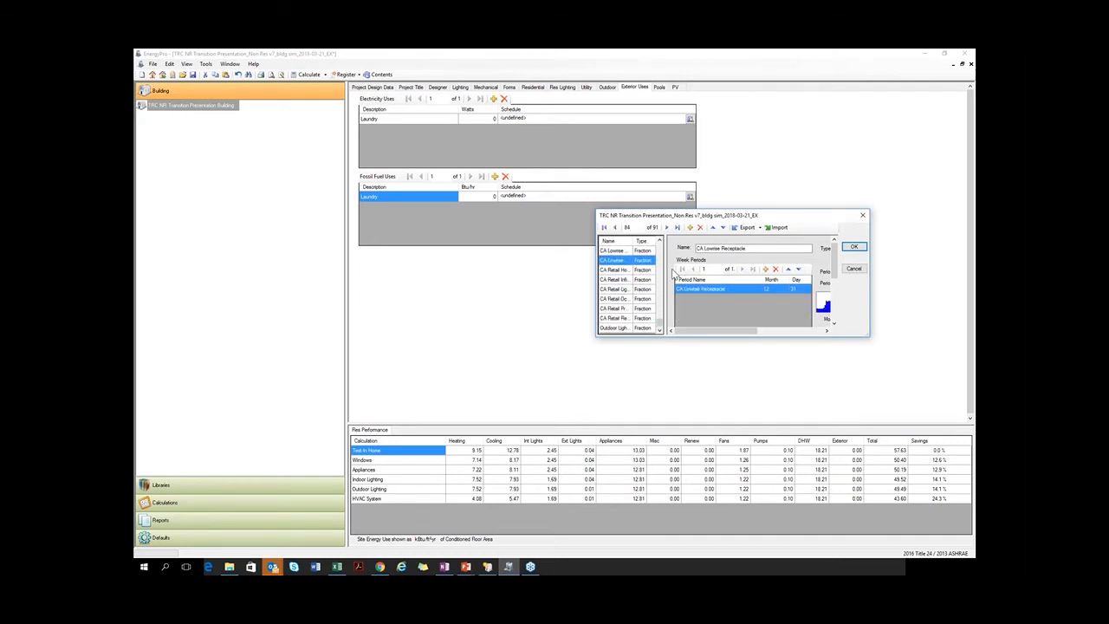
key(Up)
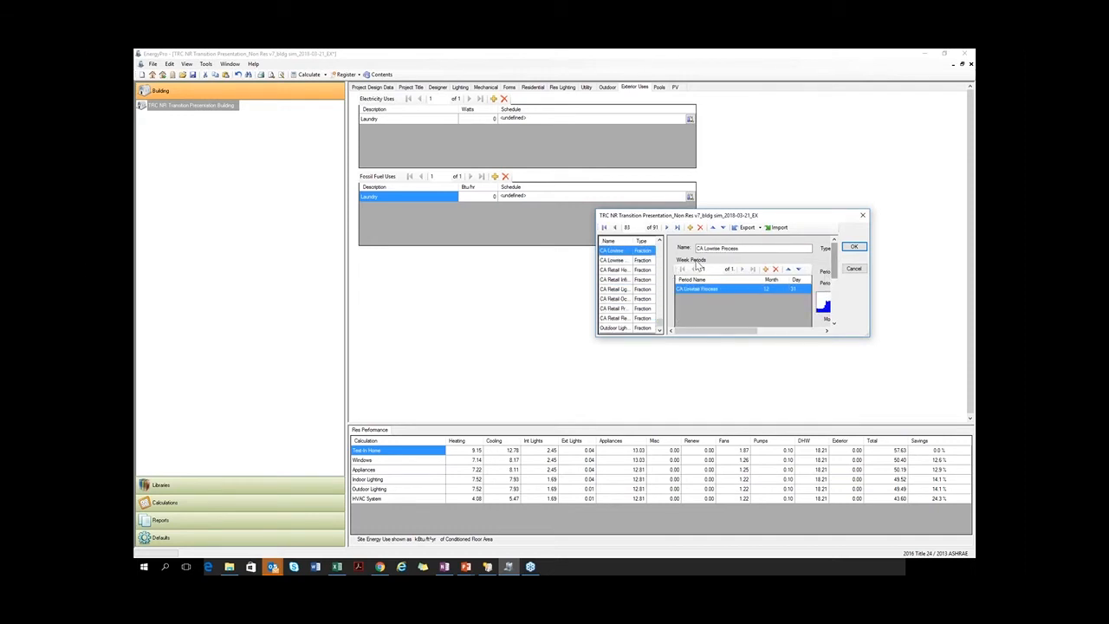
click(854, 246)
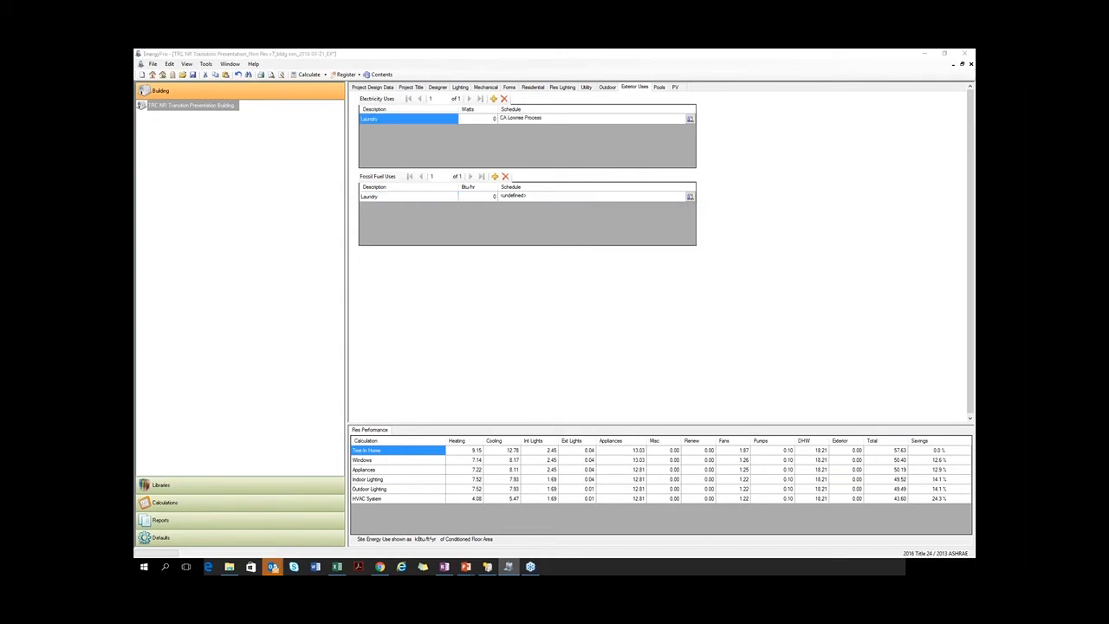
- Assign the CA Lowrise Process schedule to the Laundry fossil fuel use
drag(975, 153, 580, 220)
drag(458, 283, 450, 414)
click(399, 439)
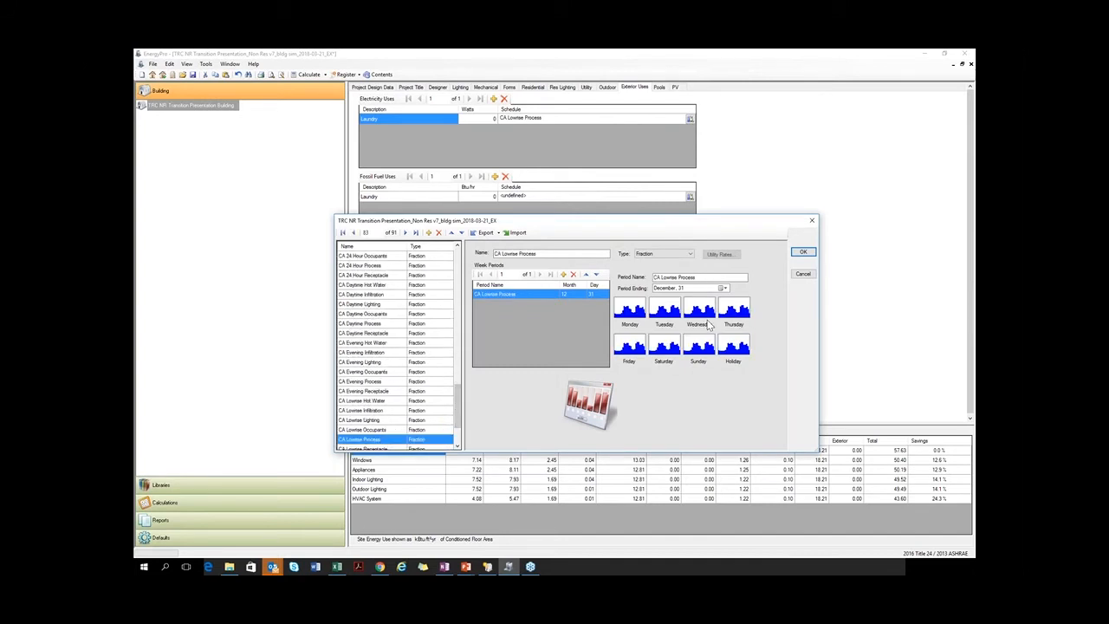
click(804, 252)
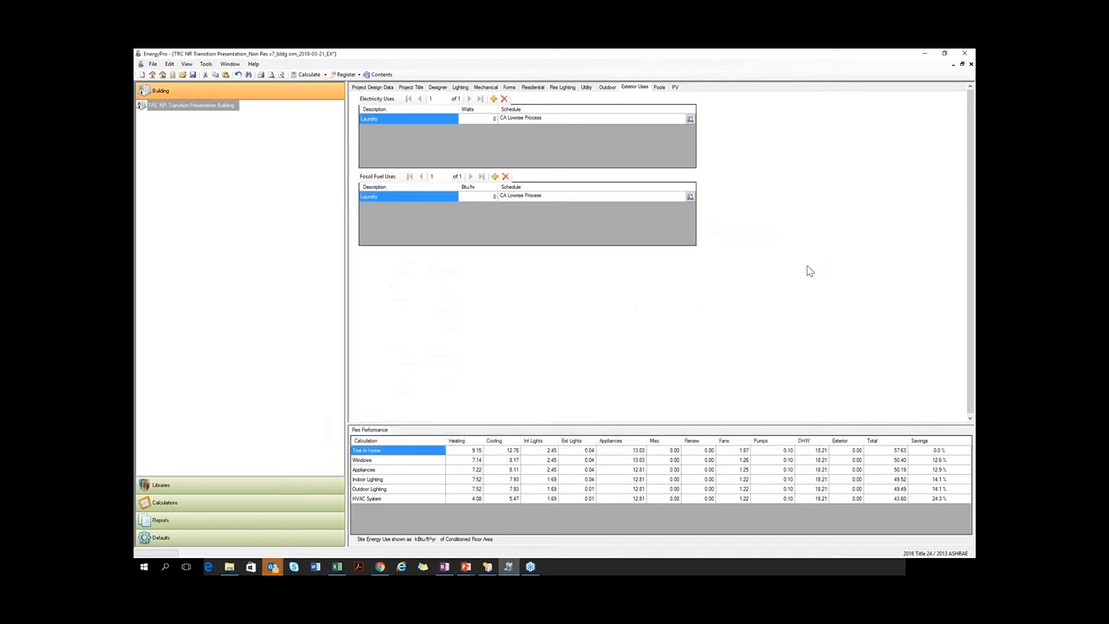
- Switch to the Excel Appliance Load Calculator and examine the existing exterior uses watts and btuh values along with the clothes washer/dryer inputs
click(336, 567)
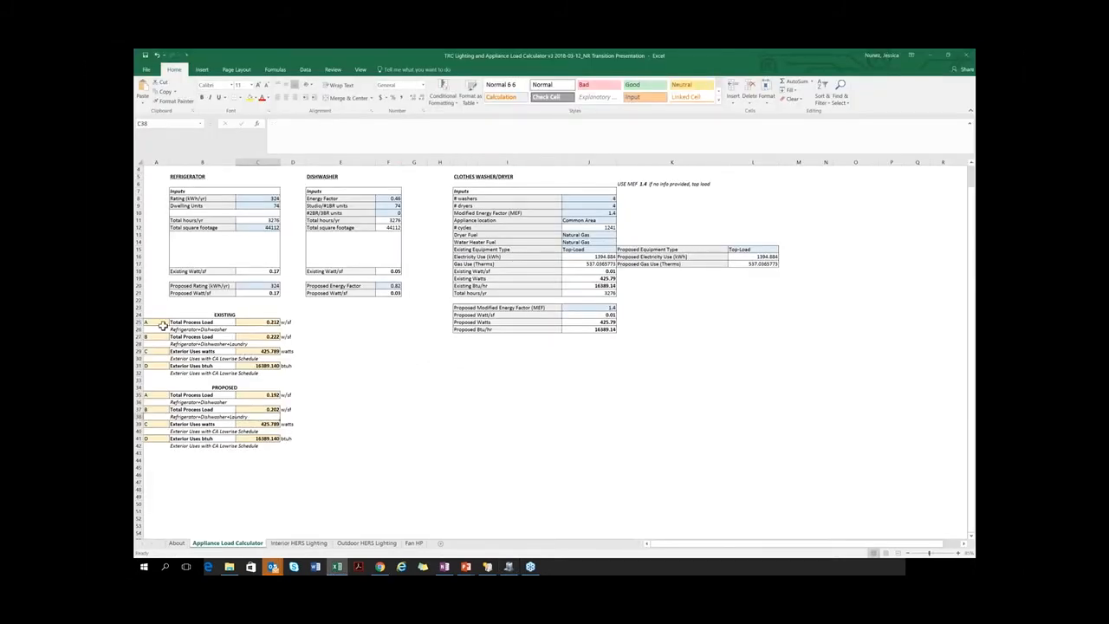
drag(162, 323, 161, 365)
click(386, 441)
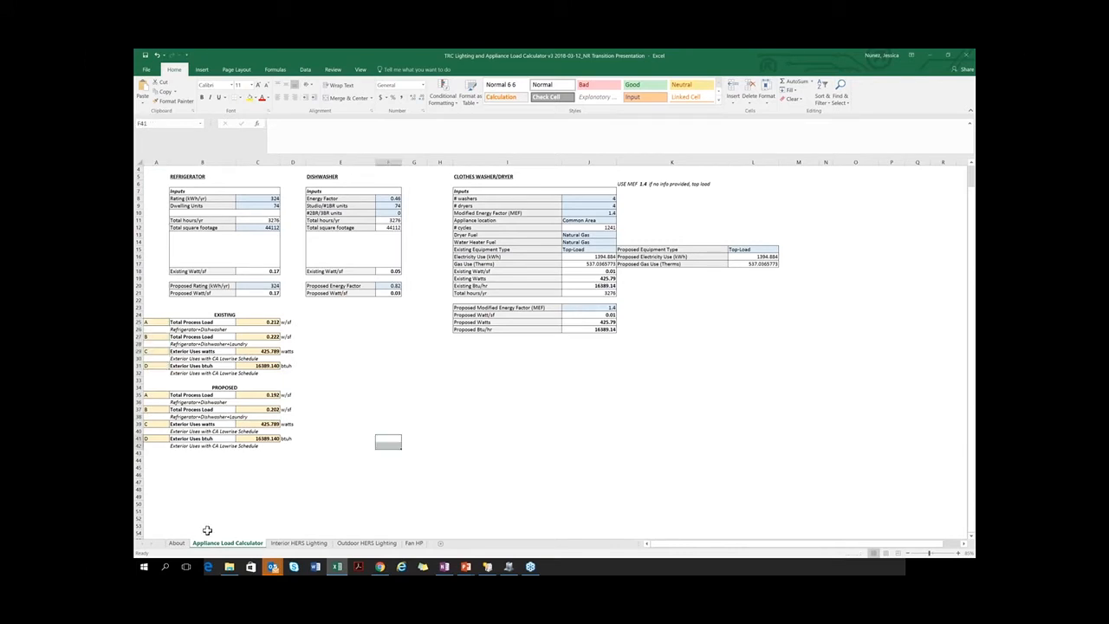
click(250, 473)
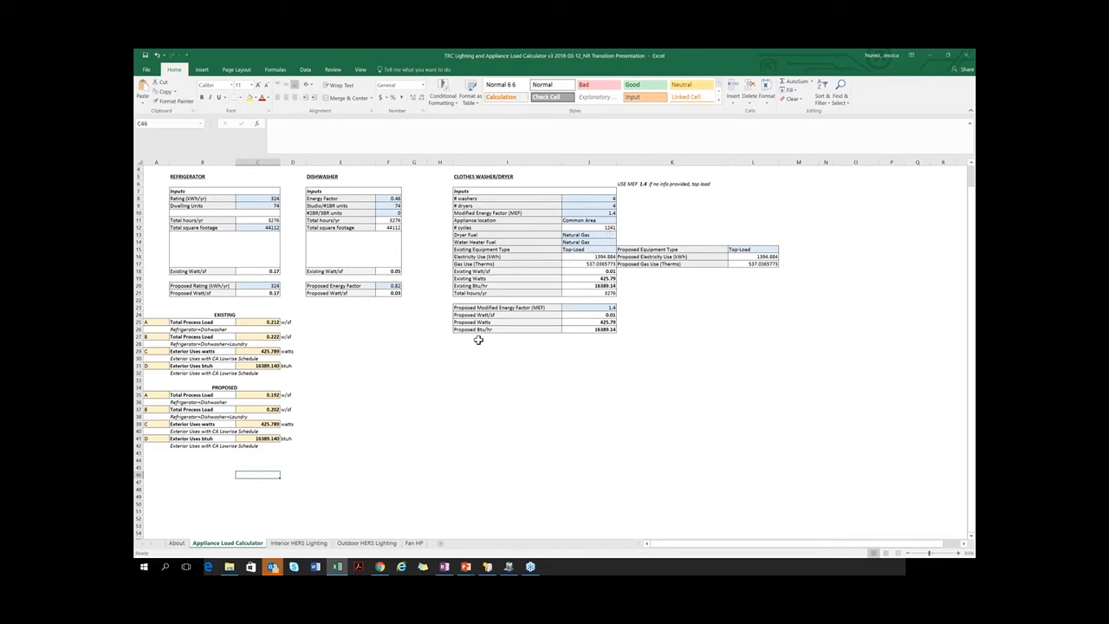
click(490, 395)
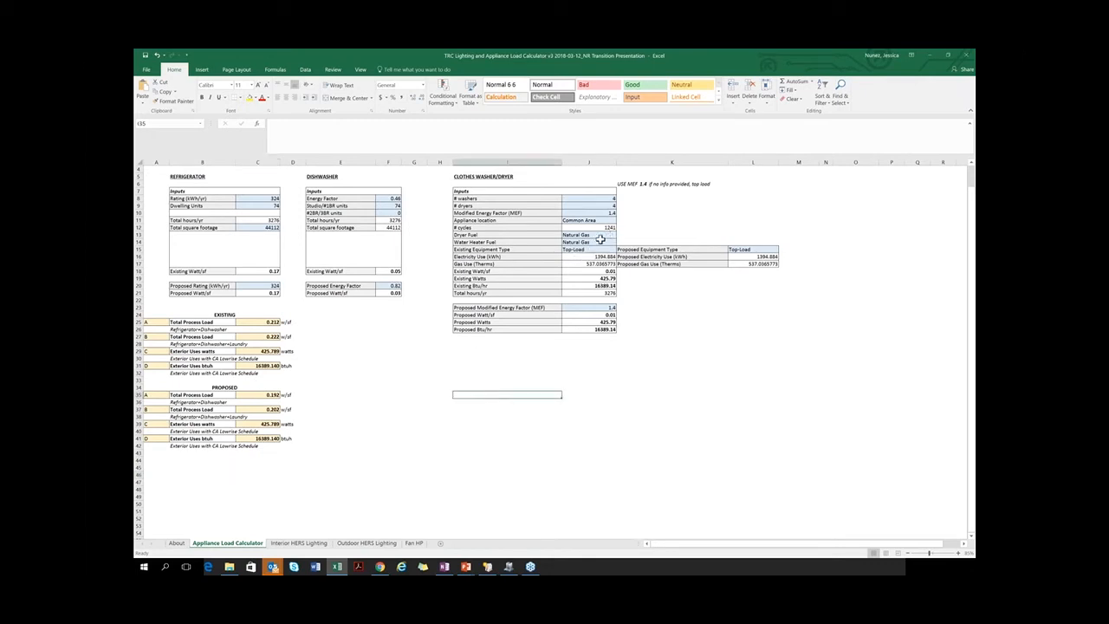
click(204, 351)
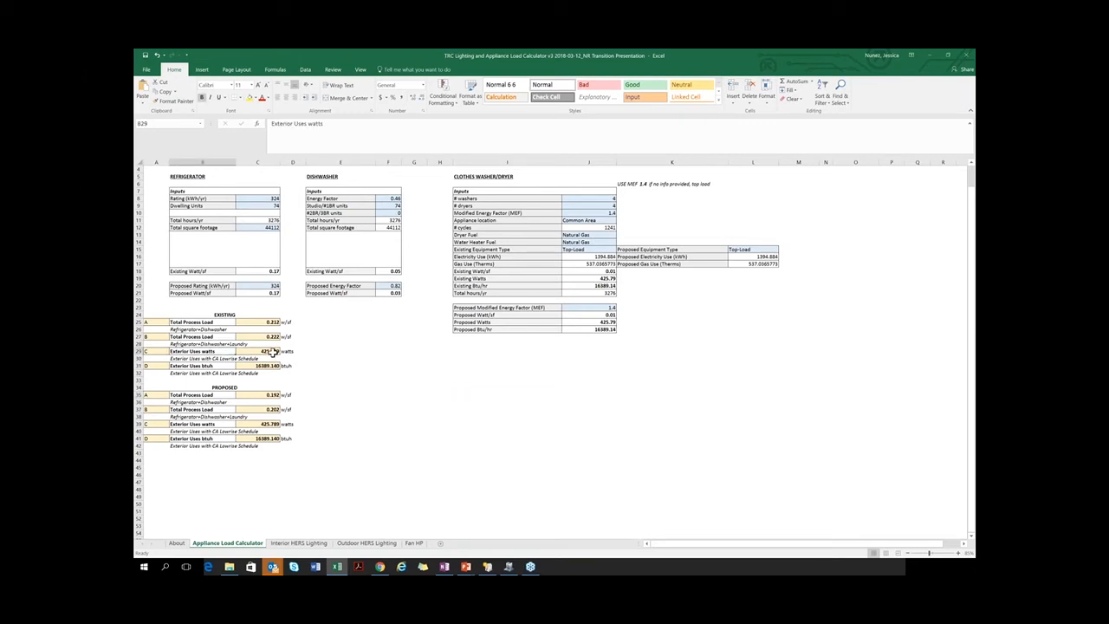
click(273, 351)
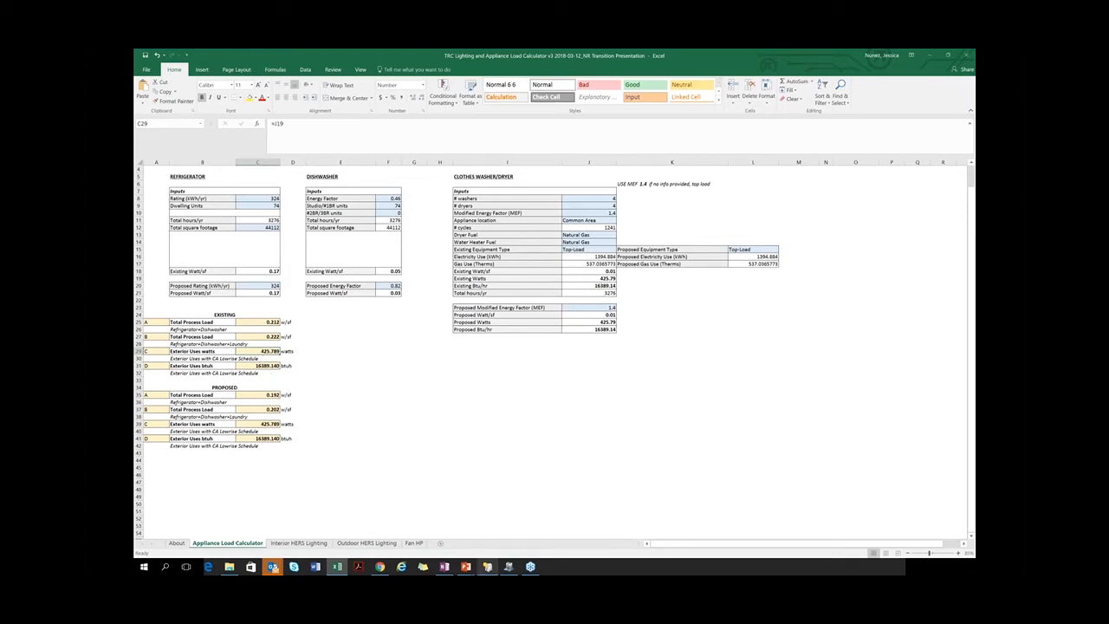
- Switch back to the v7 model in EnergyPro and set the Laundry electricity use to 425 watts
click(508, 567)
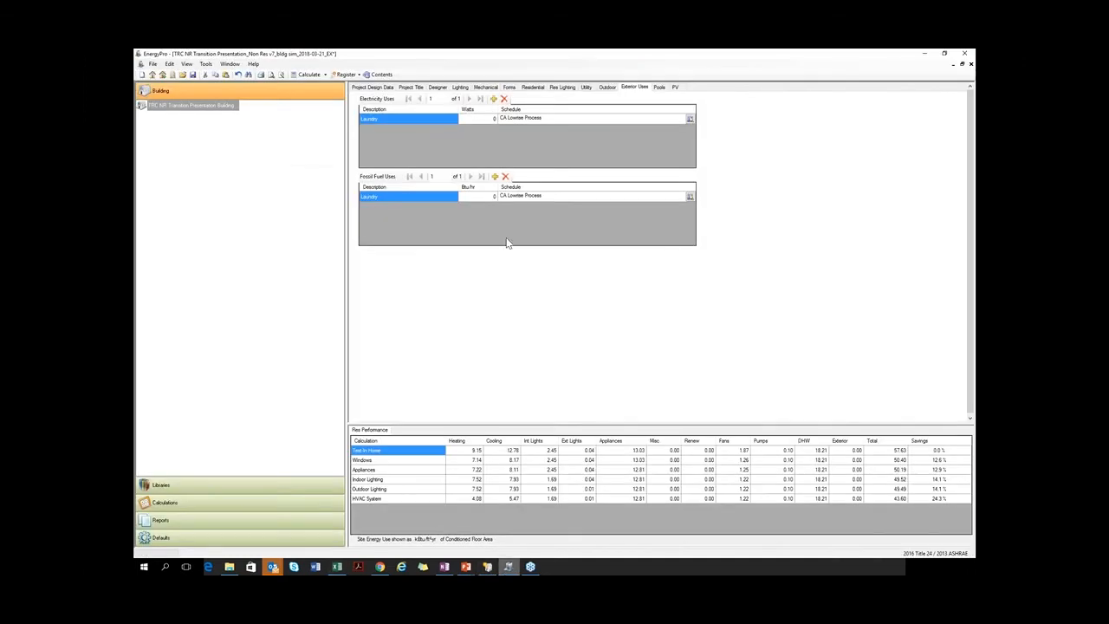
click(484, 122)
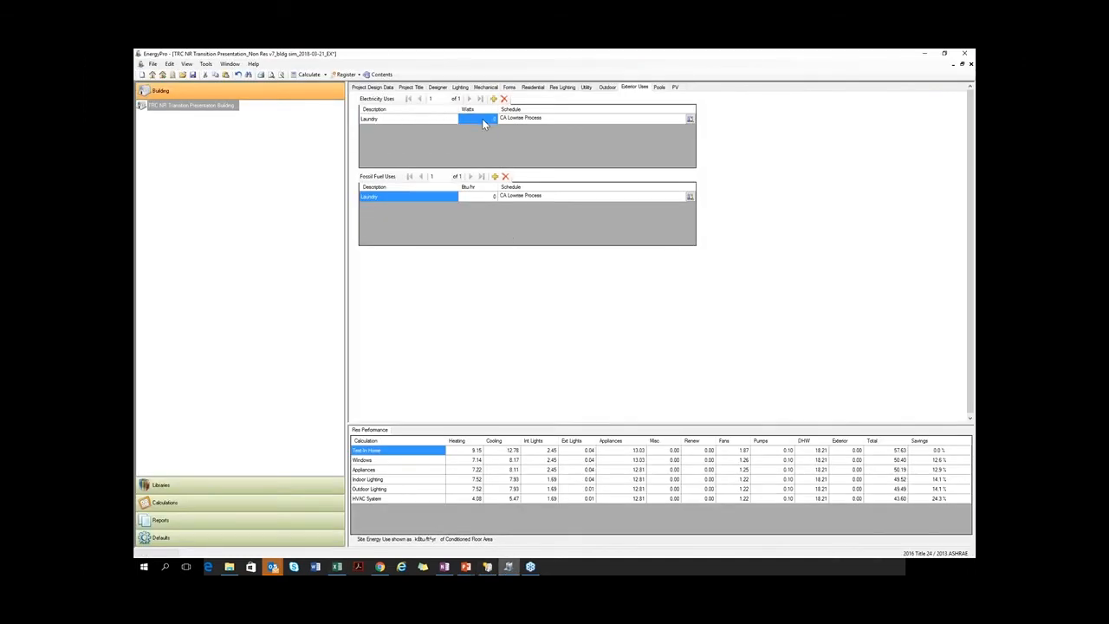
text(425)
- Try to enter the Laundry fossil fuel use's Btu/hr load, and look at the calculation options
click(480, 197)
text(16358)
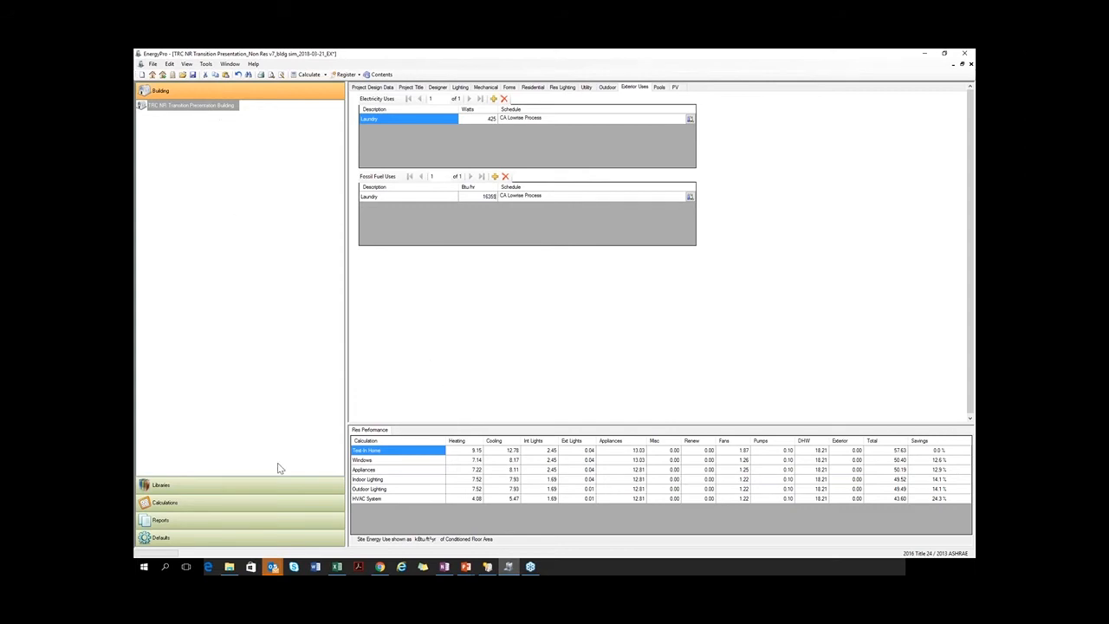
click(192, 504)
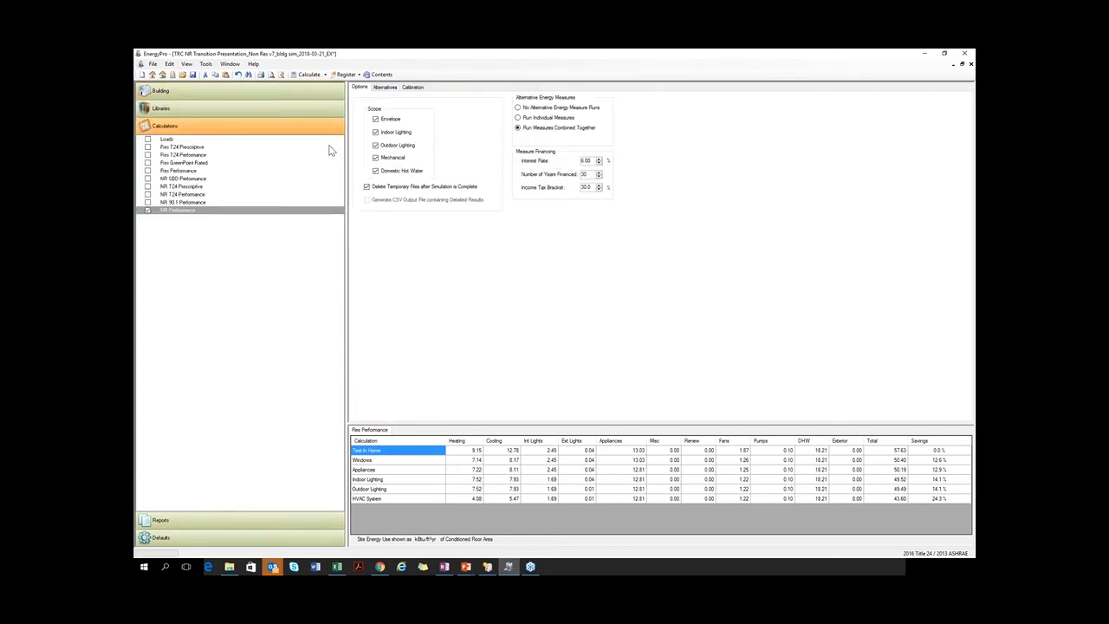
click(213, 90)
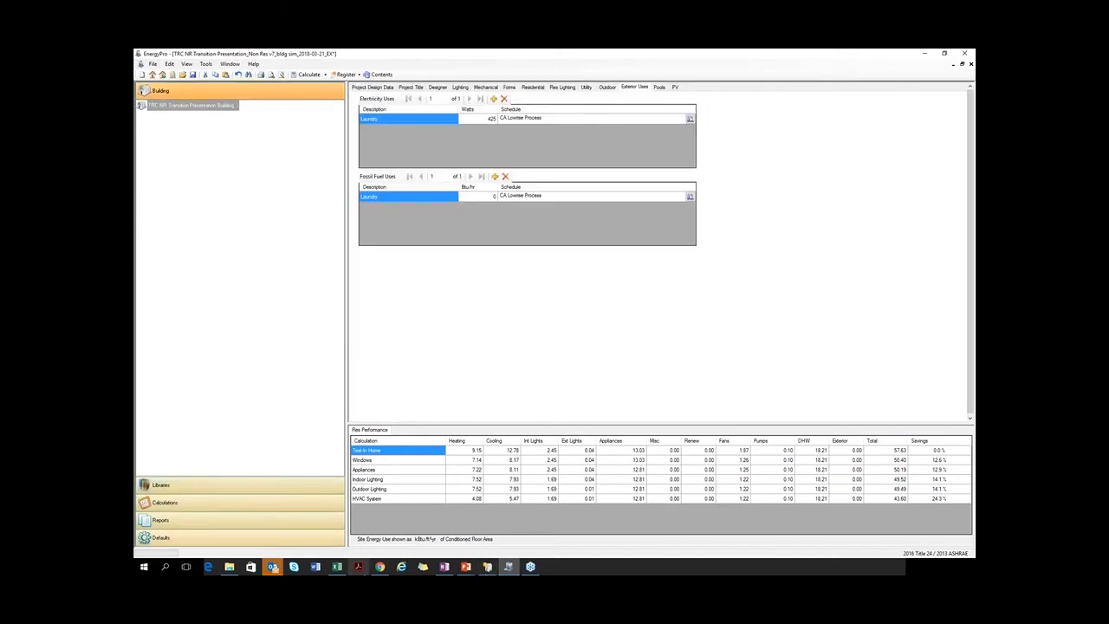
- Switch to the Excel calculator and review the existing and proposed total process loads and exterior uses values
click(336, 566)
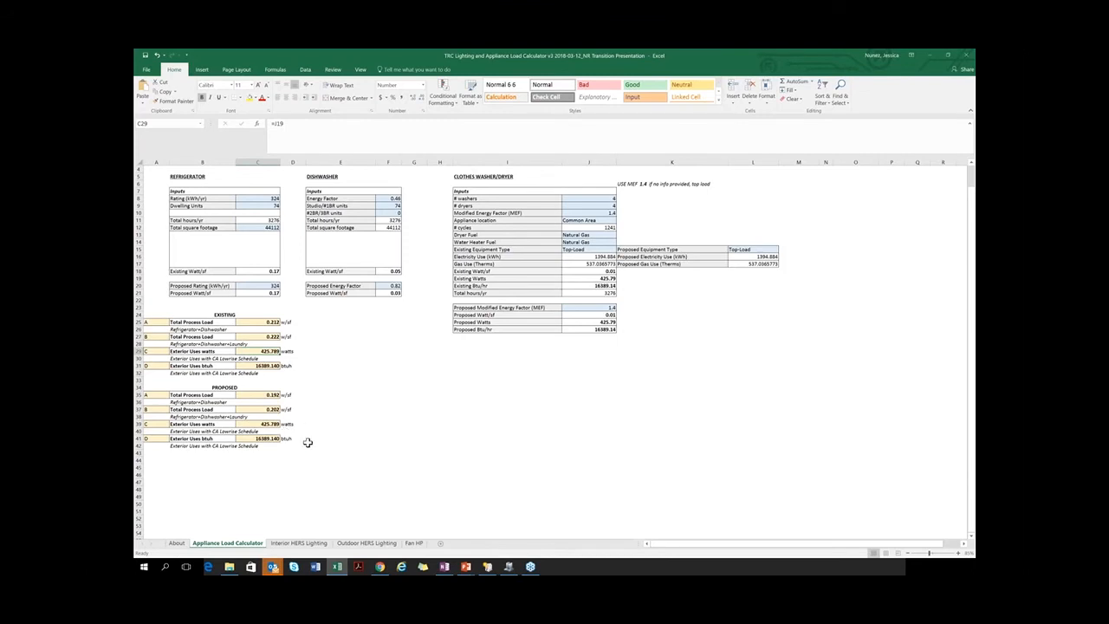
click(265, 323)
drag(269, 351, 269, 365)
click(341, 402)
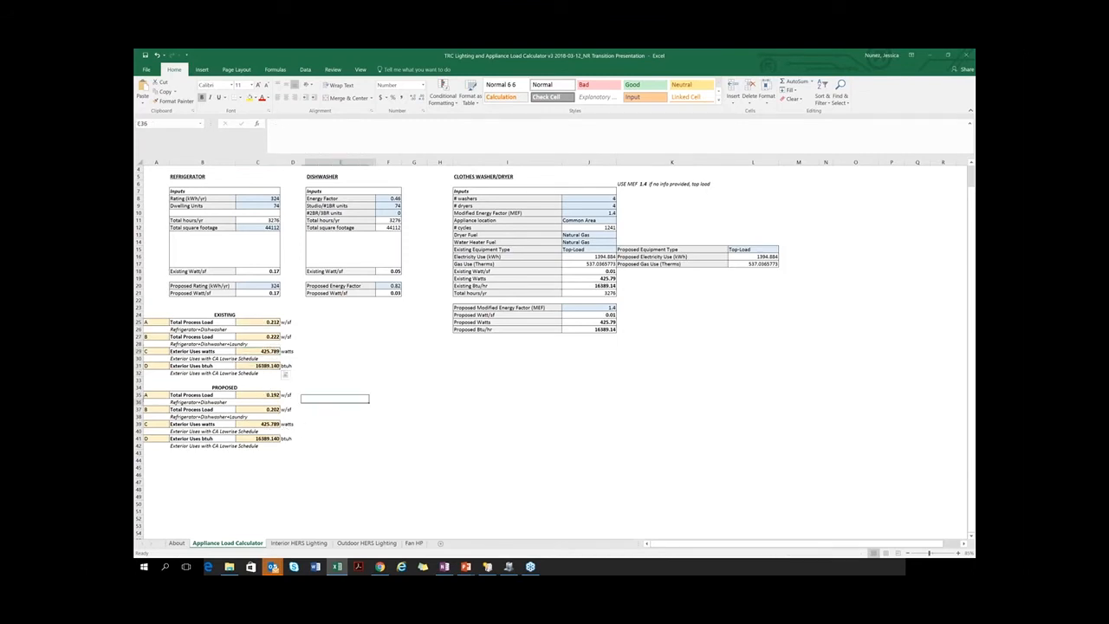
click(273, 396)
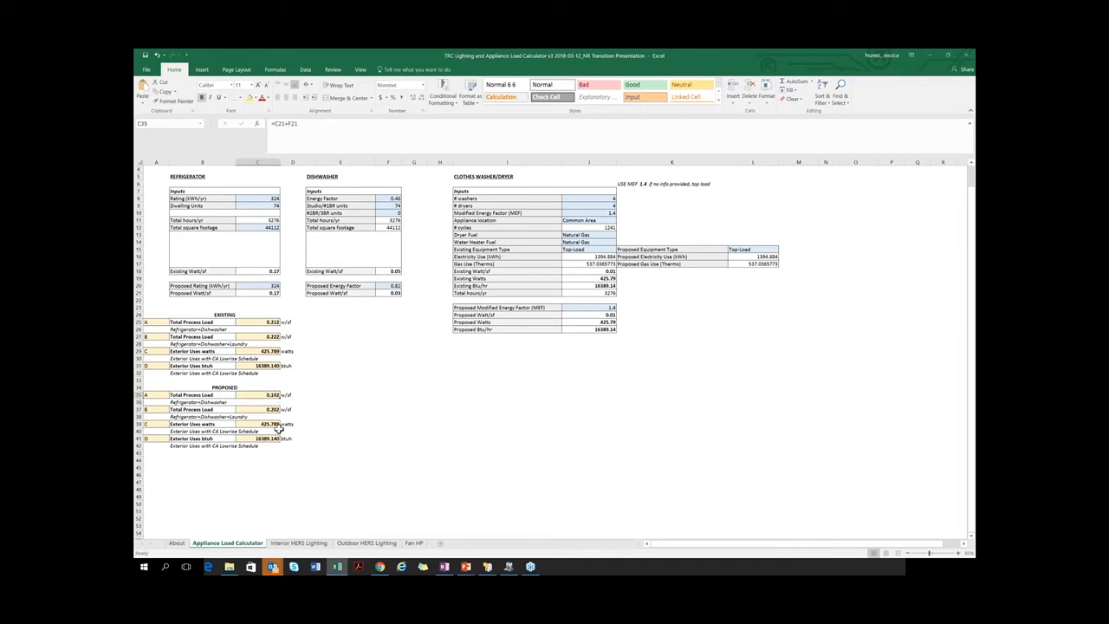
drag(276, 426, 275, 438)
click(385, 461)
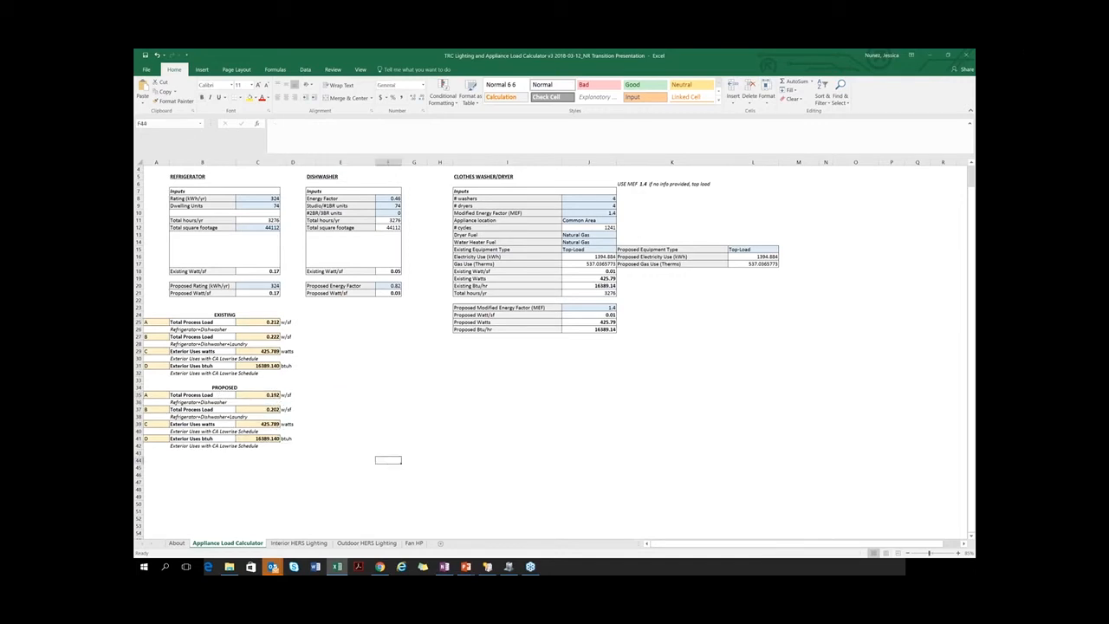
- Switch to the v7 model in EnergyPro and set the Laundry fossil fuel use to 16,389 Btu/hr
click(507, 568)
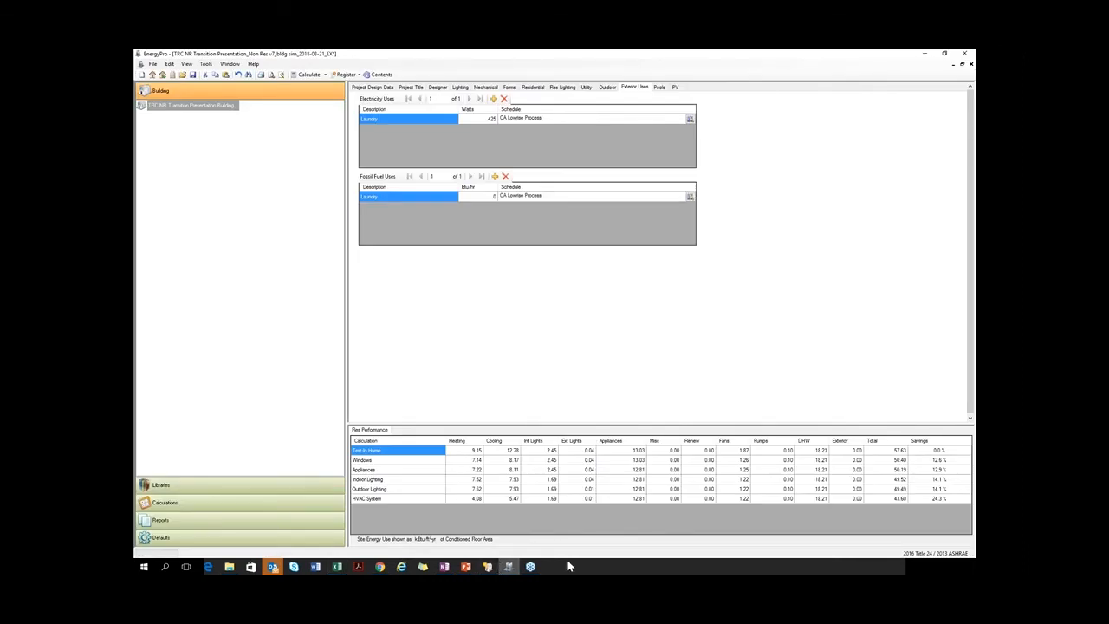
click(482, 195)
text(16385)
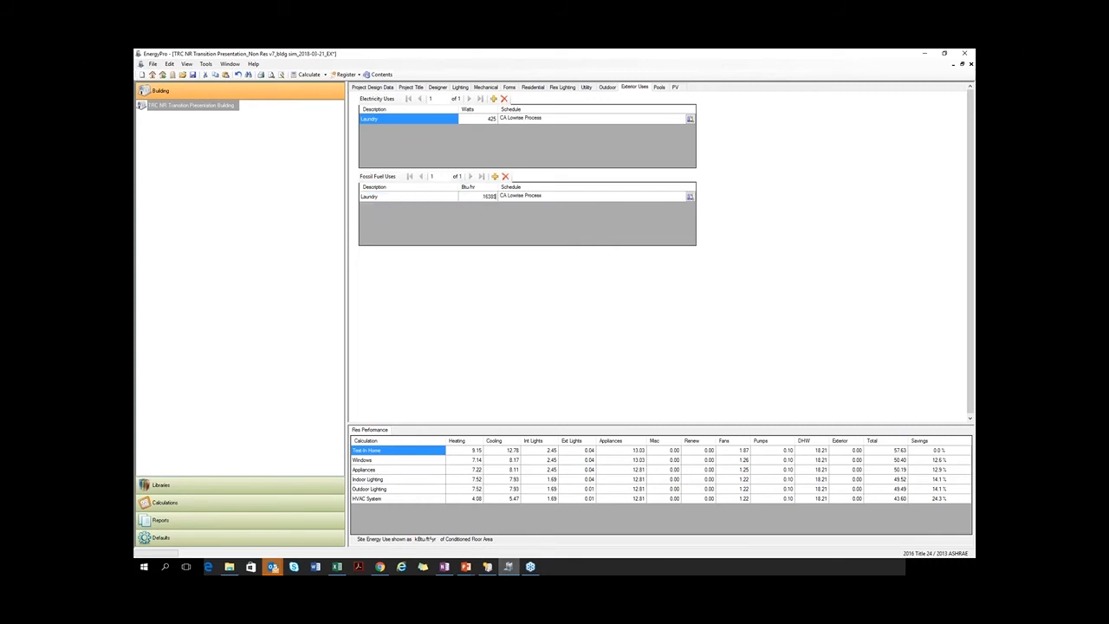
click(485, 119)
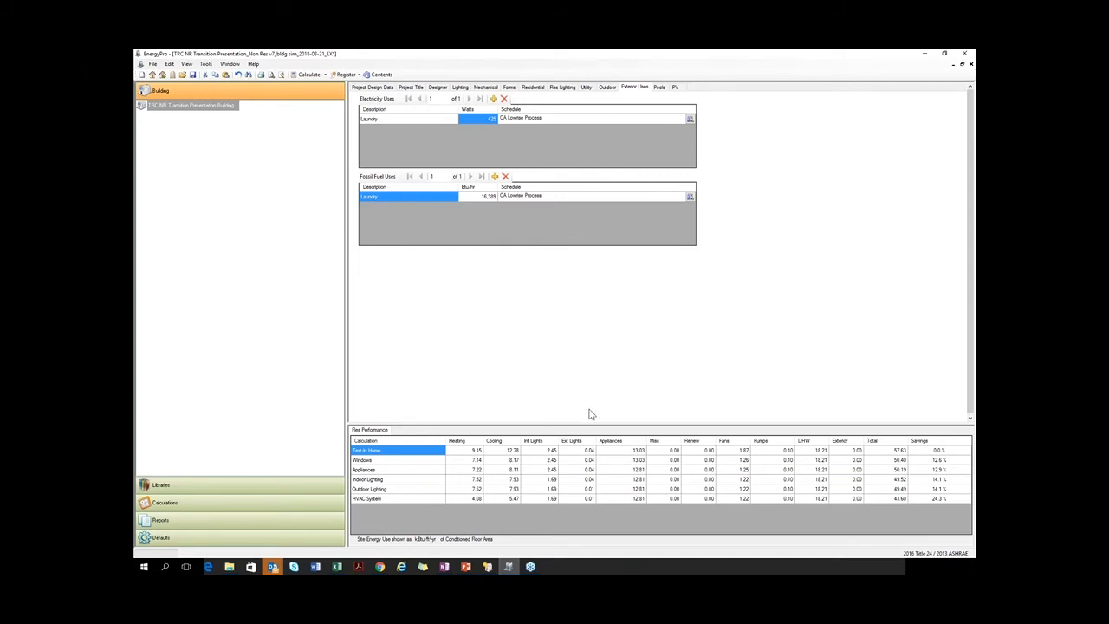
click(250, 271)
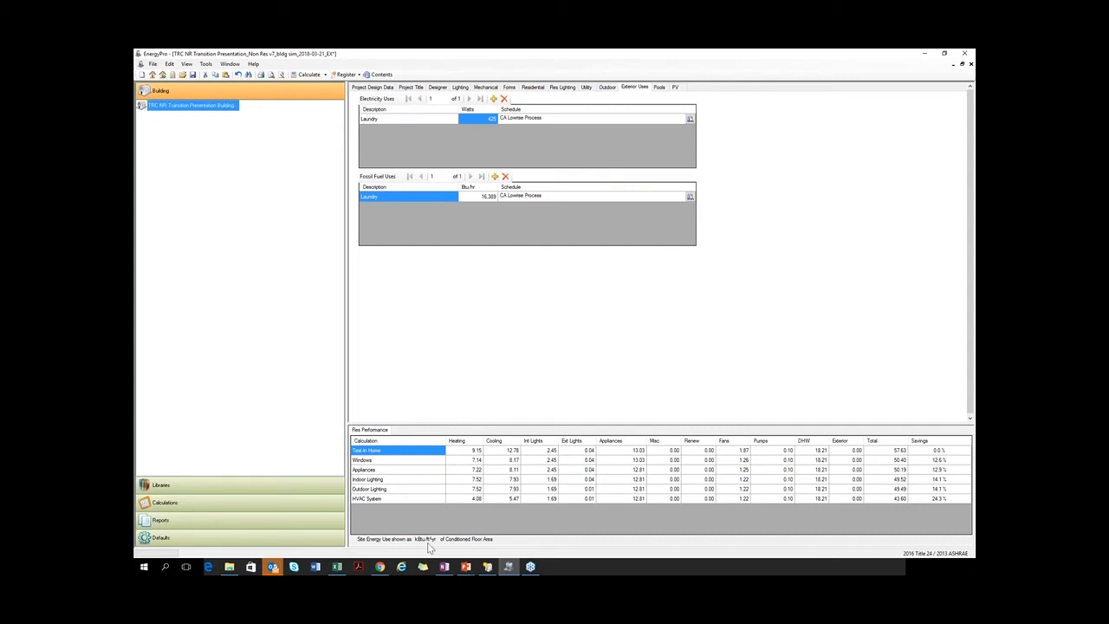
- Switch to the v5 model and check the 1st Floor Tenant zone's load profile and HVAC operation schedules
click(487, 568)
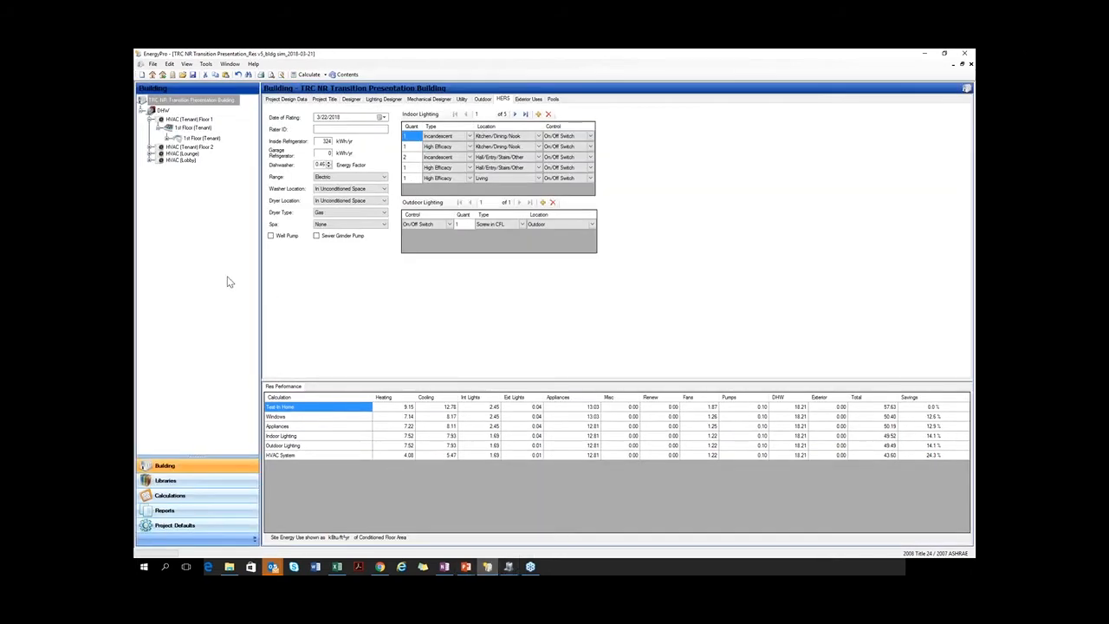
click(187, 138)
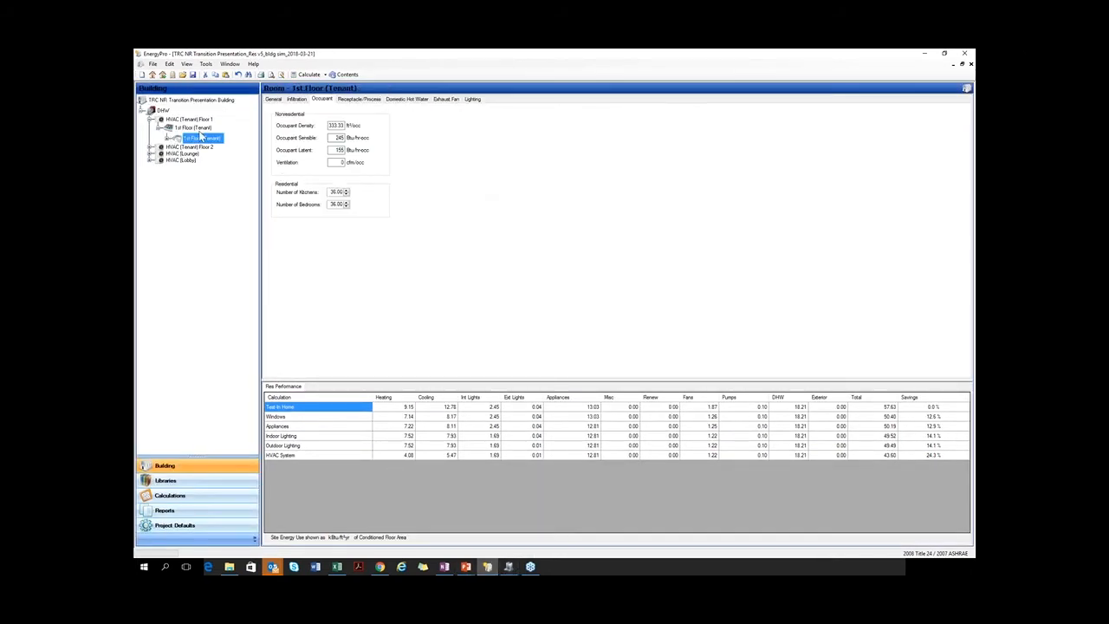
click(192, 127)
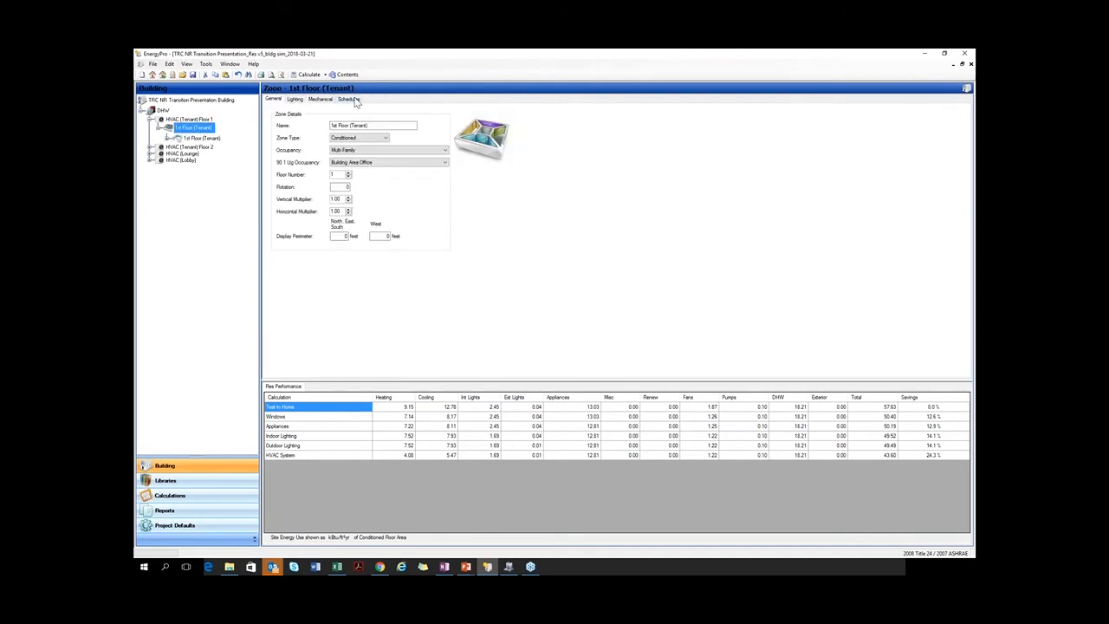
click(354, 100)
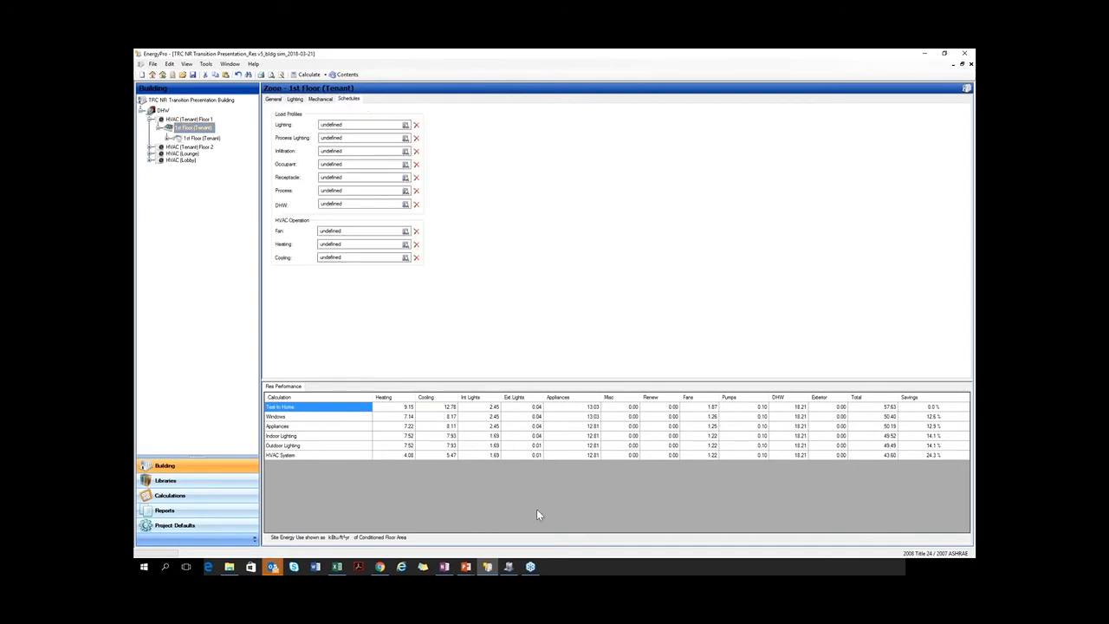
- Switch back to the v7 model, expand the building tree and show the 1st Floor Tenant zone's schedules
click(508, 567)
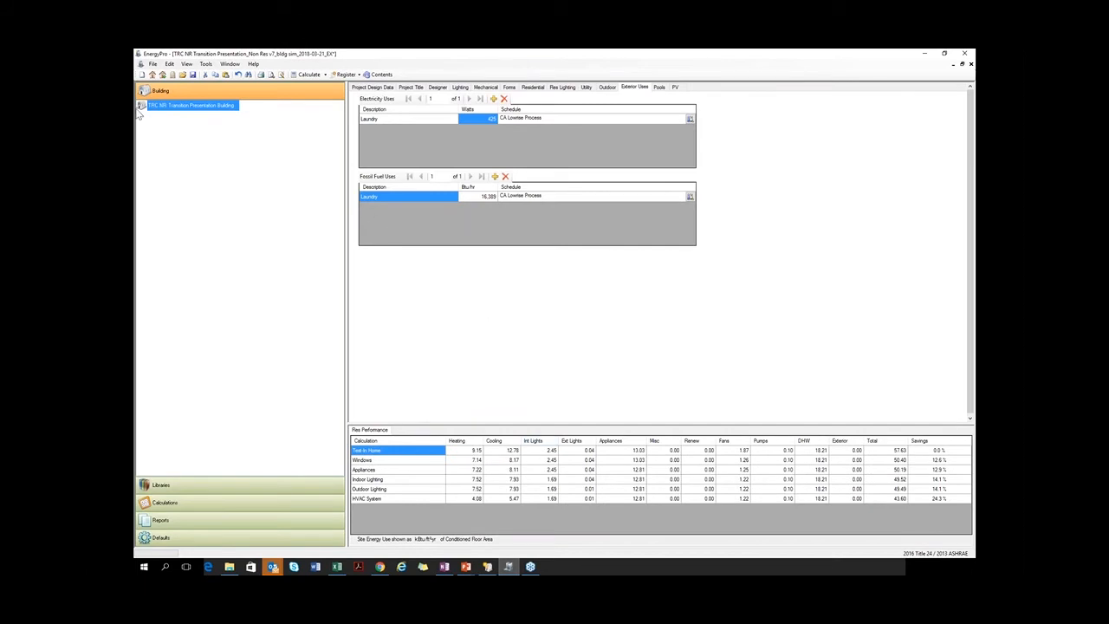
click(508, 568)
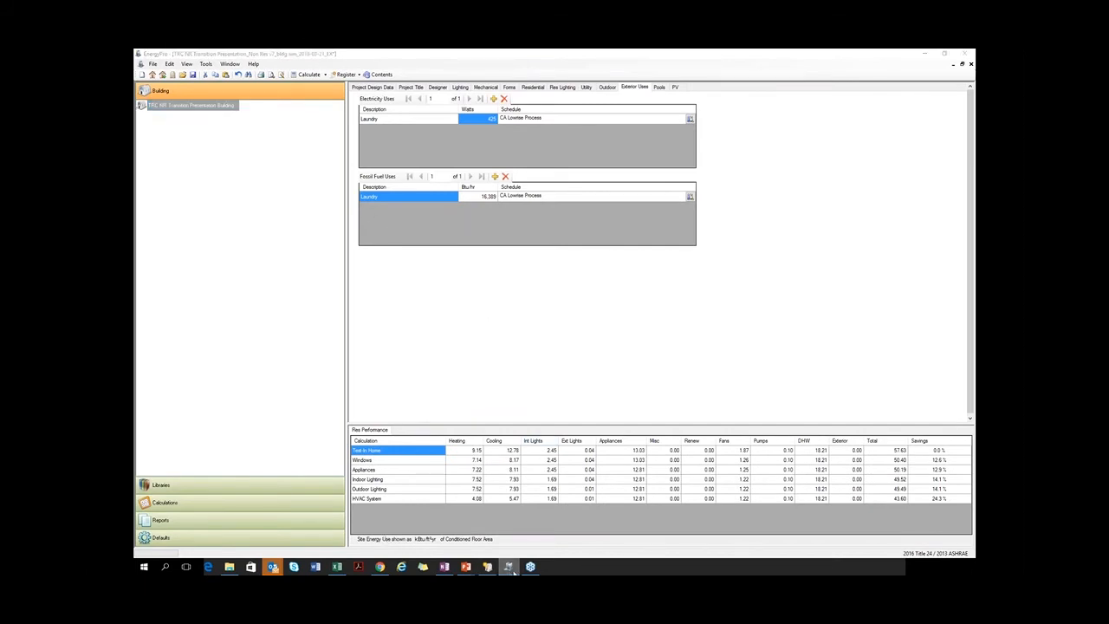
click(509, 568)
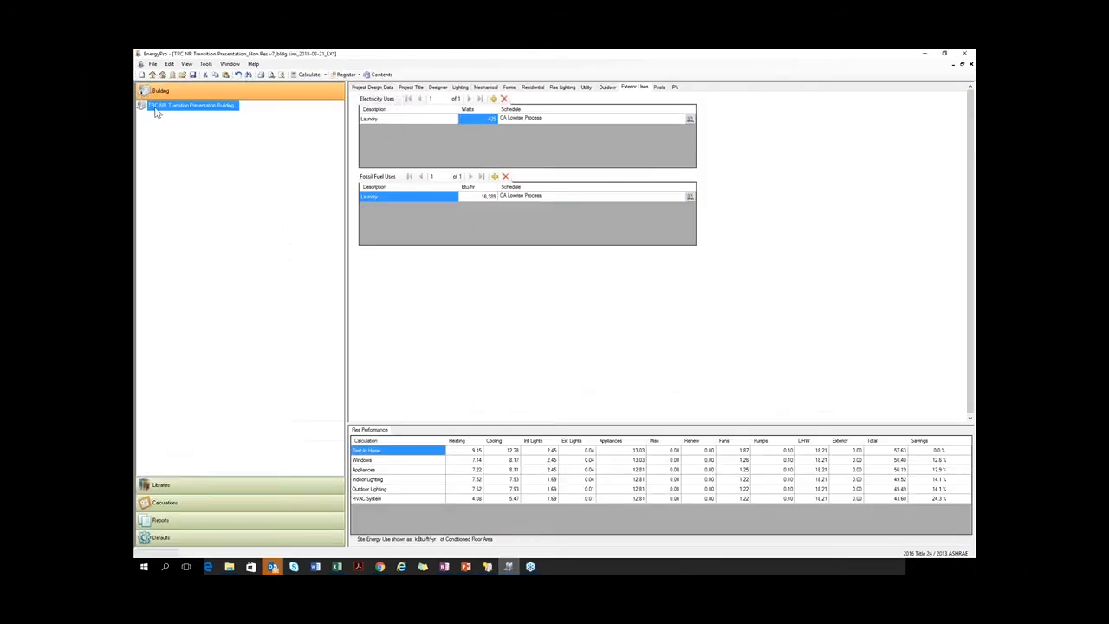
click(239, 75)
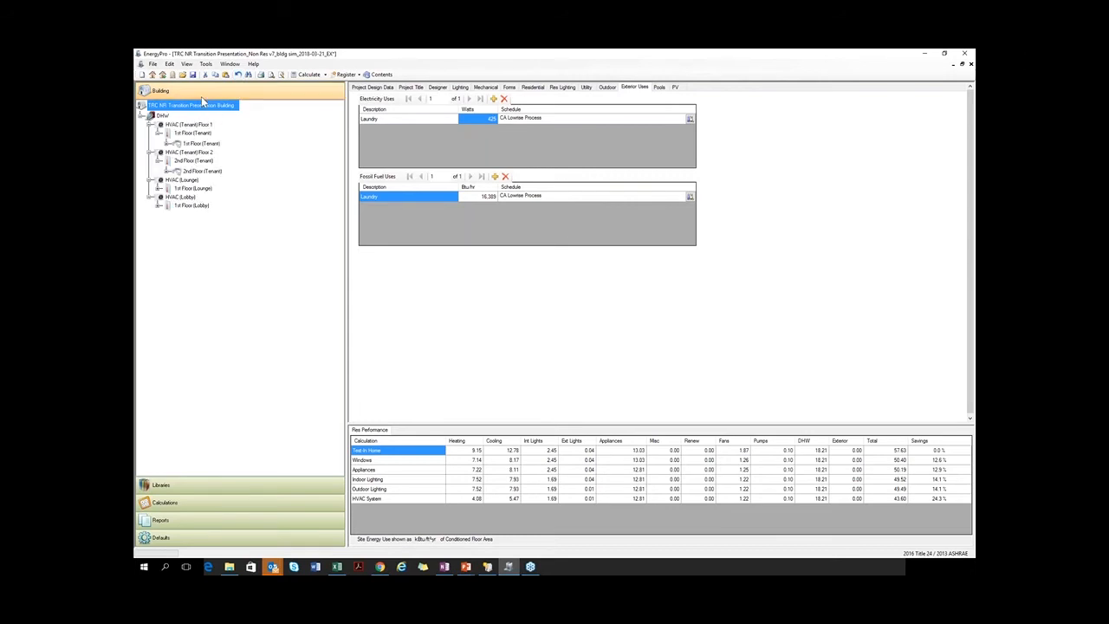
click(210, 143)
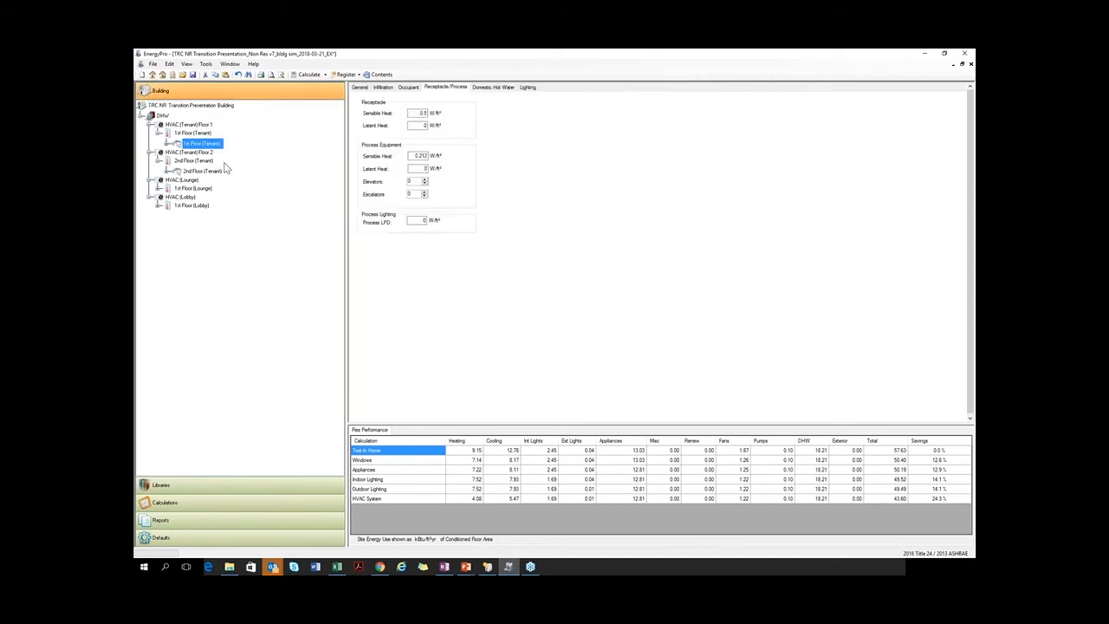
click(194, 133)
click(435, 87)
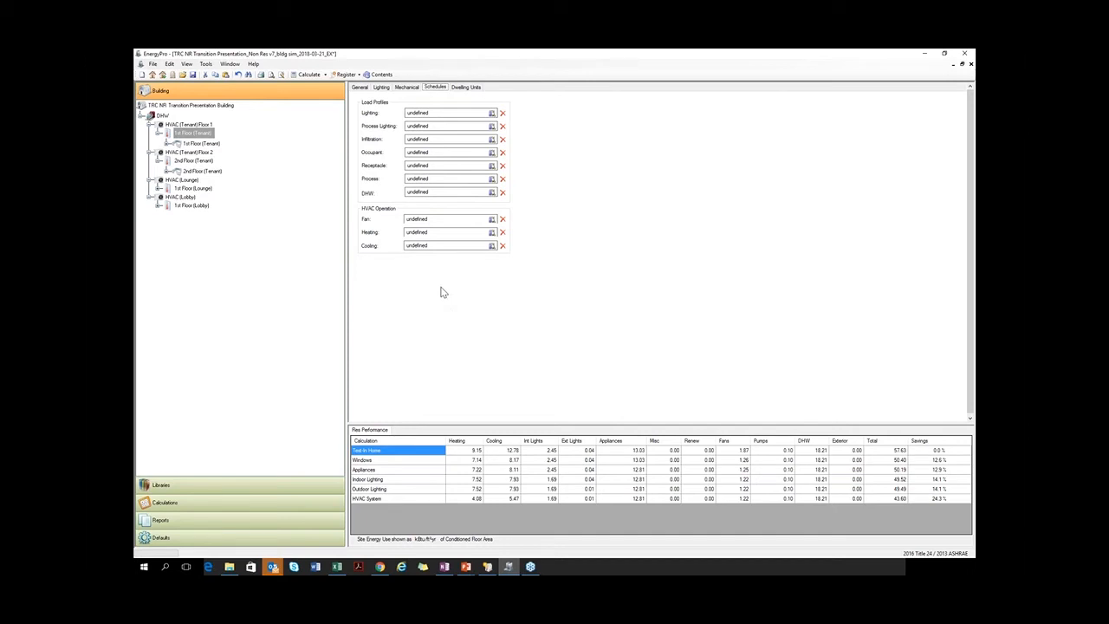
- Use the Replace Wizard to replace undefined Cooling schedules with CA Lowrise Cooling across the whole building
click(249, 75)
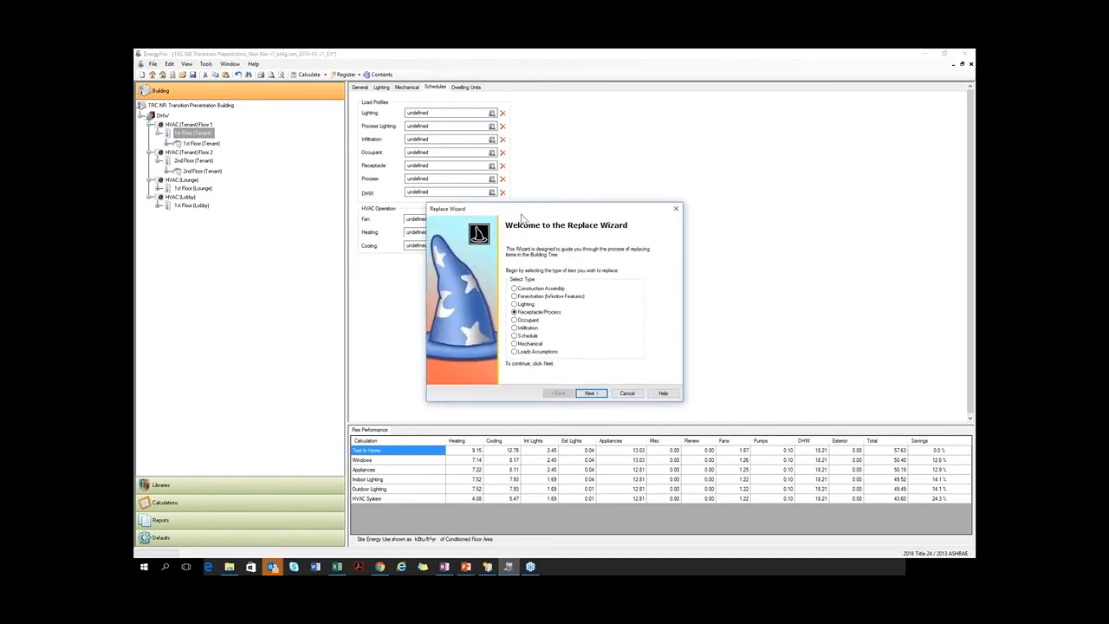
drag(522, 210, 567, 205)
click(560, 330)
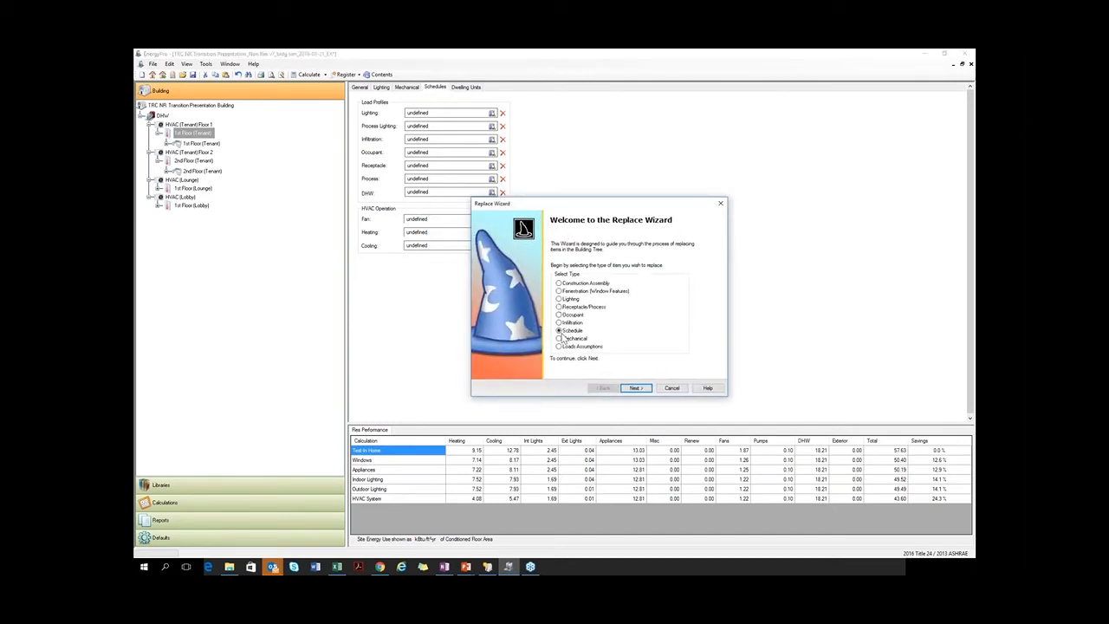
click(634, 389)
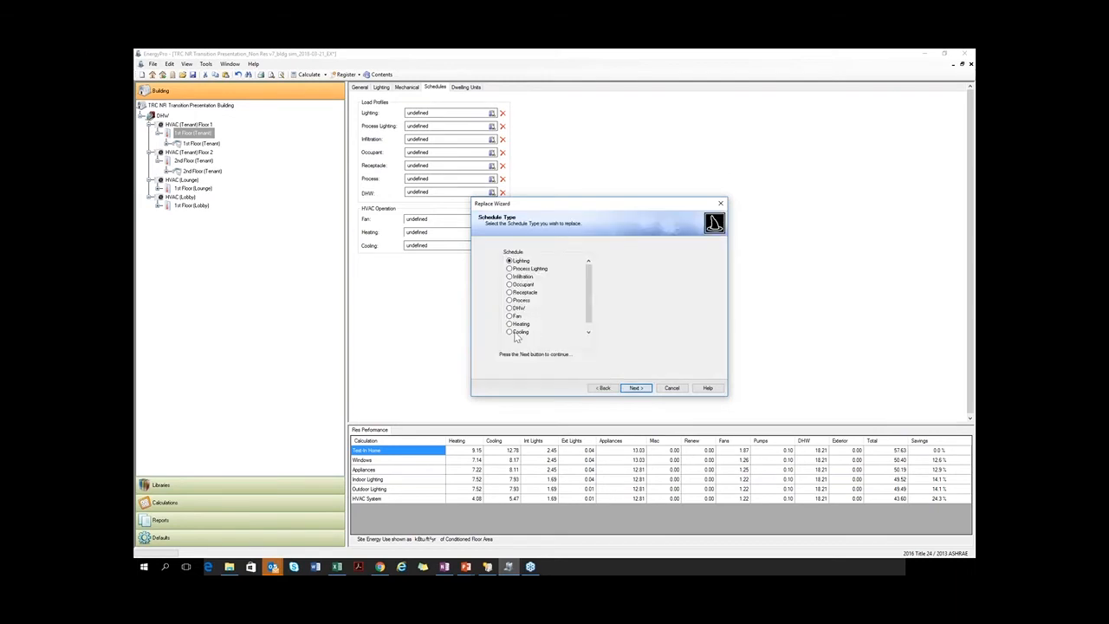
click(630, 387)
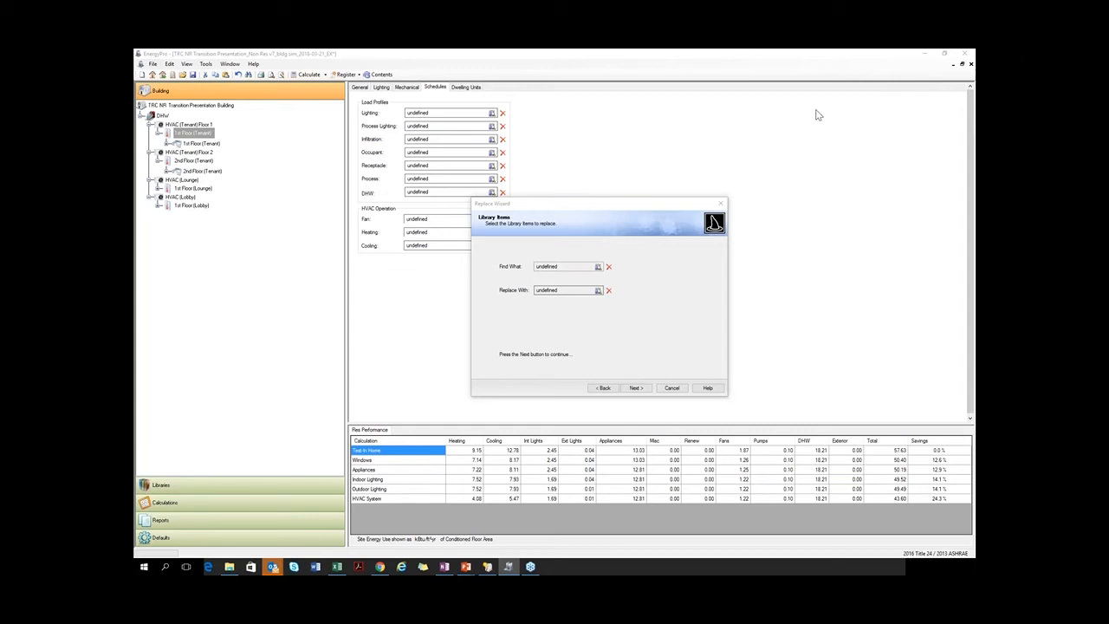
drag(813, 185, 778, 158)
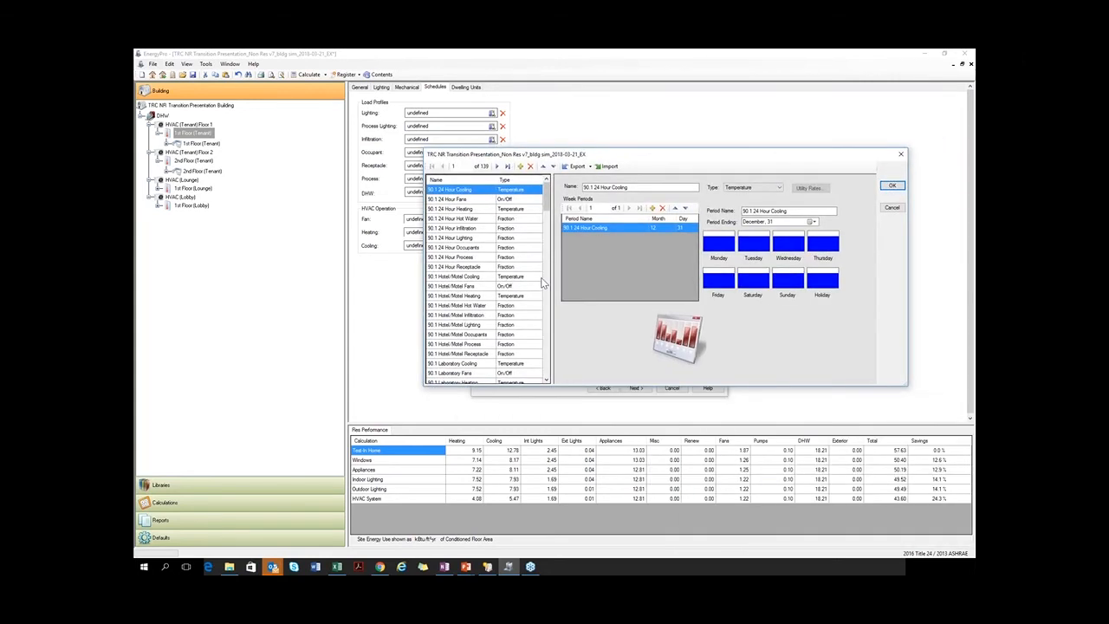
drag(547, 201, 522, 373)
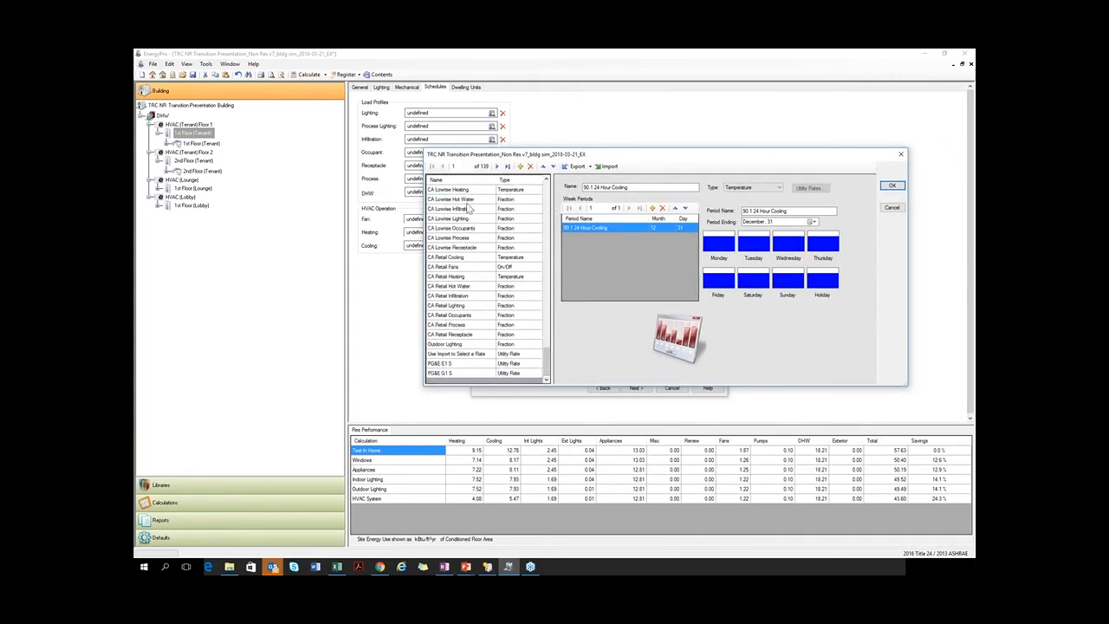
scroll(474, 257, up, 1)
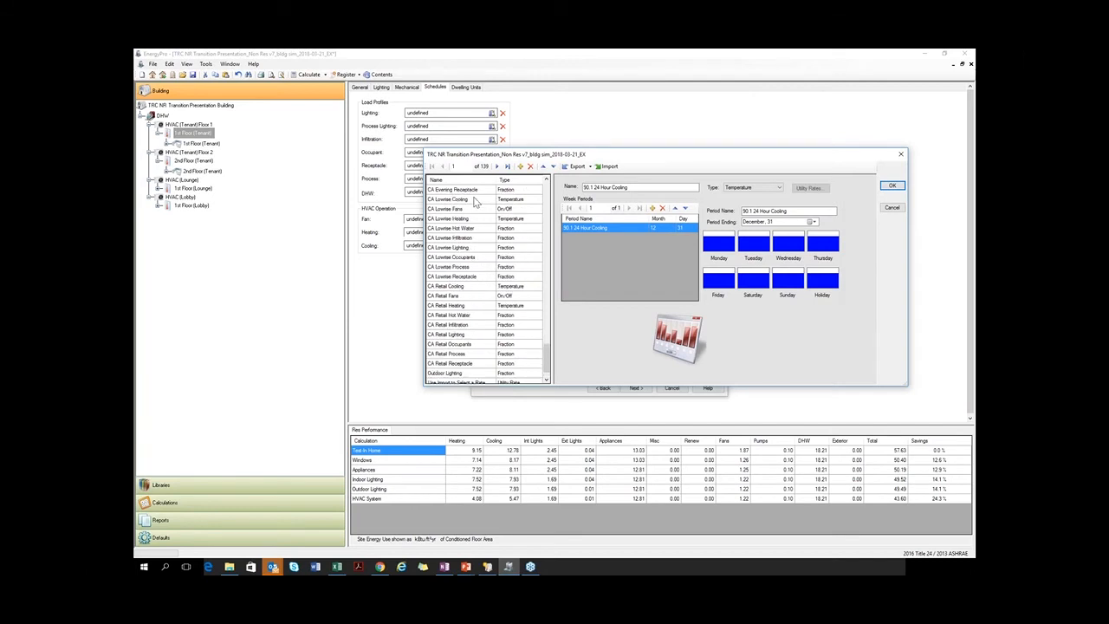
click(474, 201)
click(892, 185)
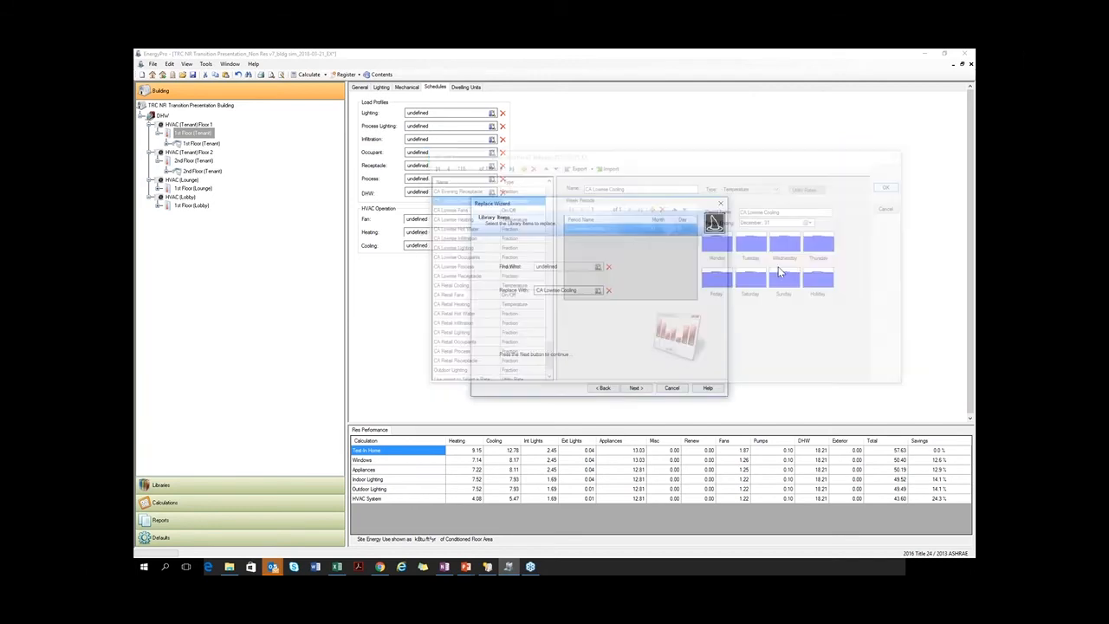
click(636, 388)
click(638, 389)
click(605, 339)
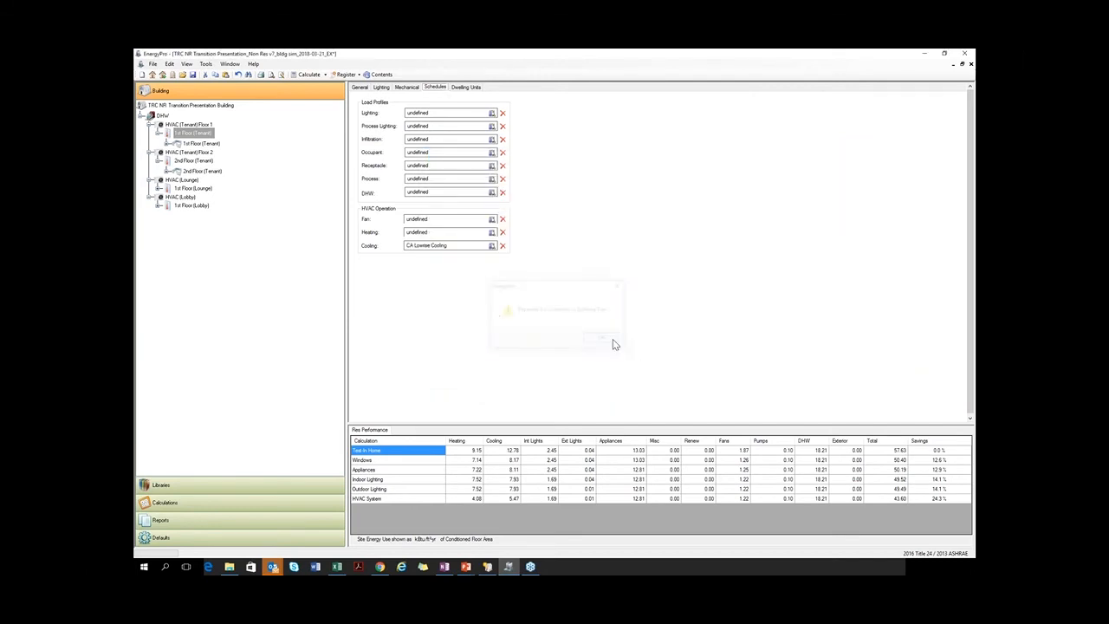
- Replace undefined Heating schedules with CA Lowrise Heating globally, using the Replace Wizard
key(ctrl+h)
key(Return)
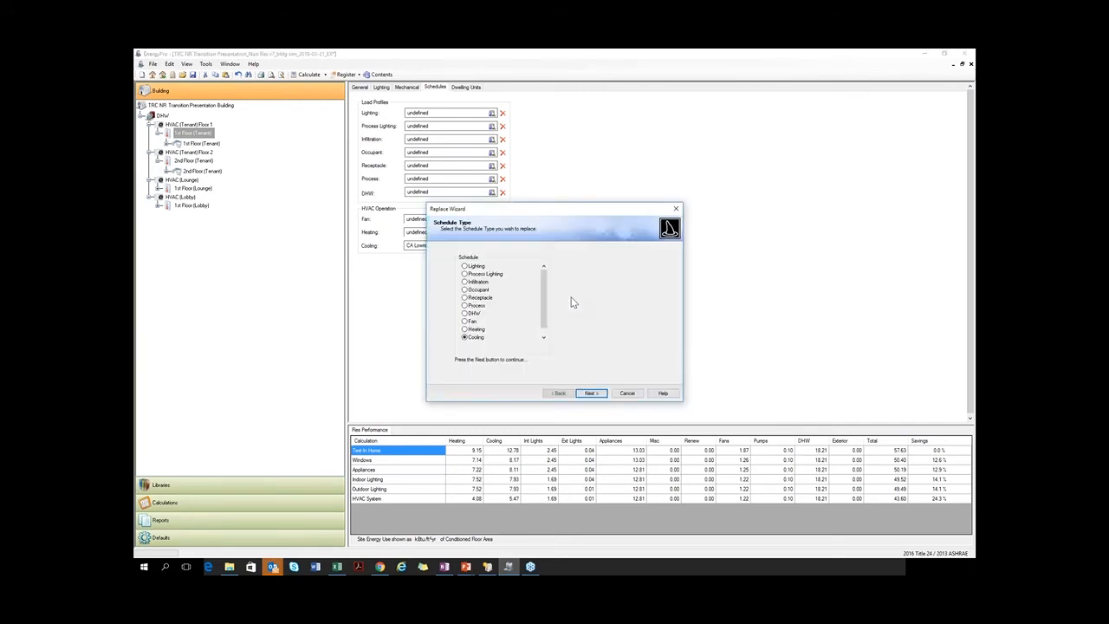
key(Return)
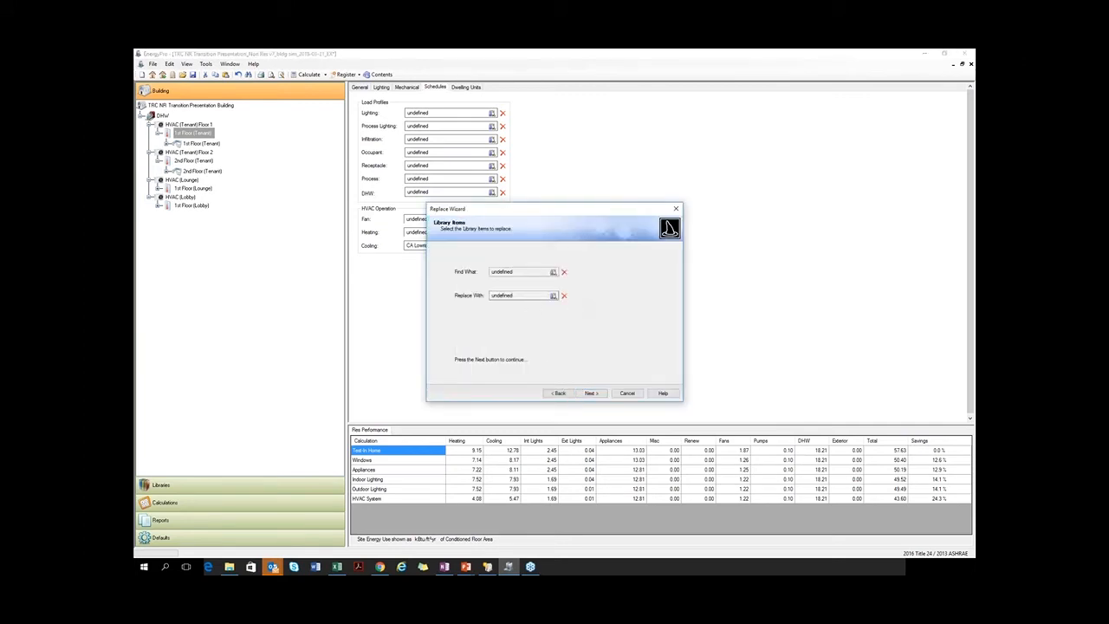
click(553, 295)
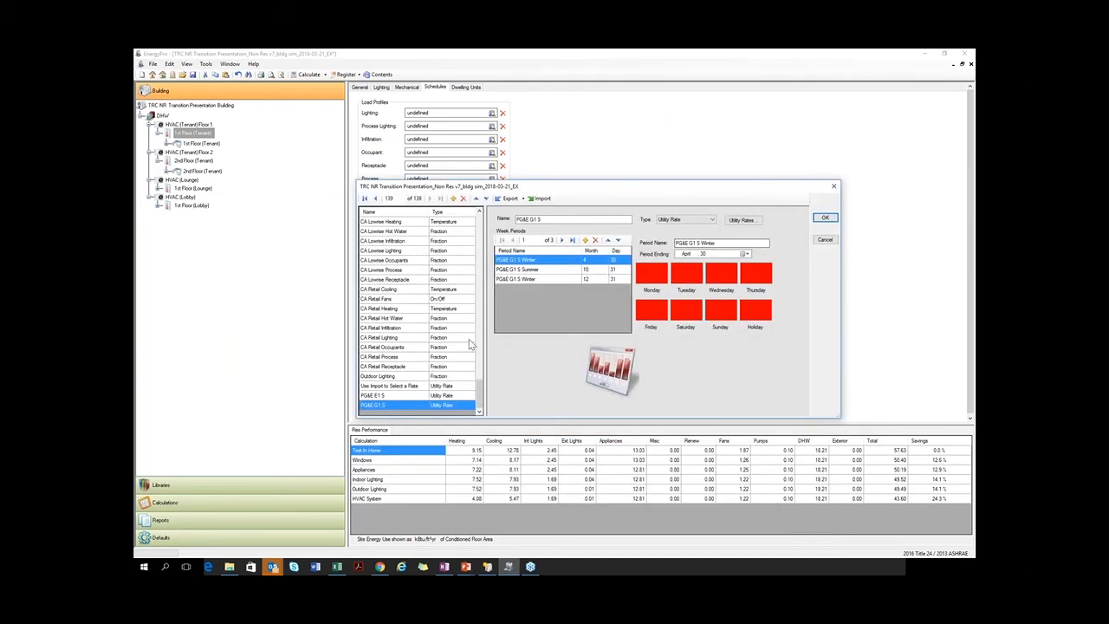
scroll(468, 345, up, 2)
click(394, 279)
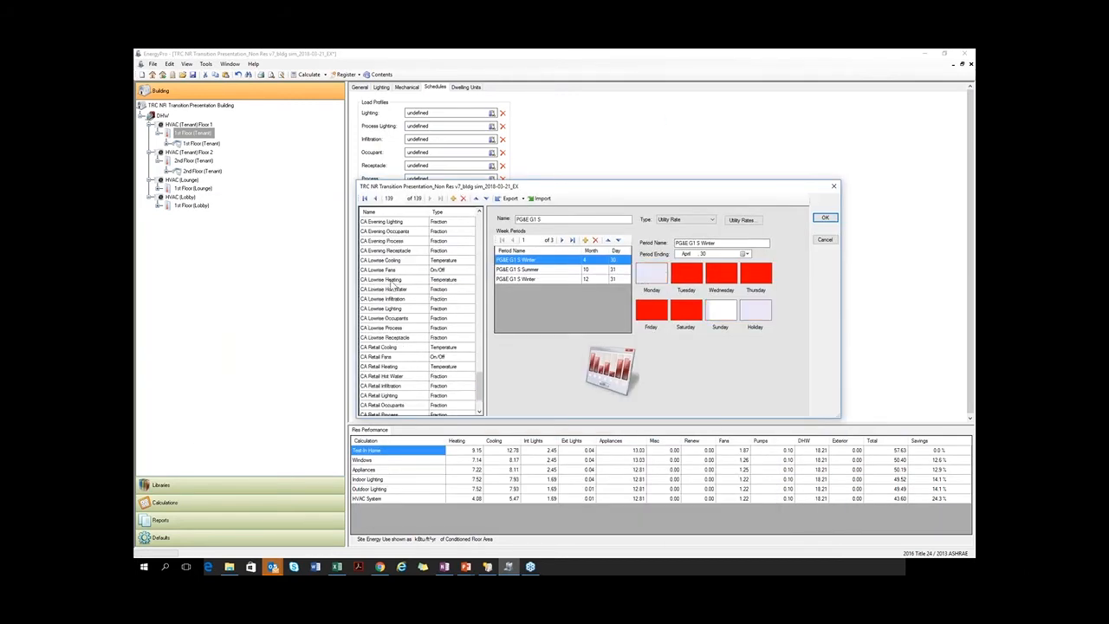
click(825, 220)
click(591, 394)
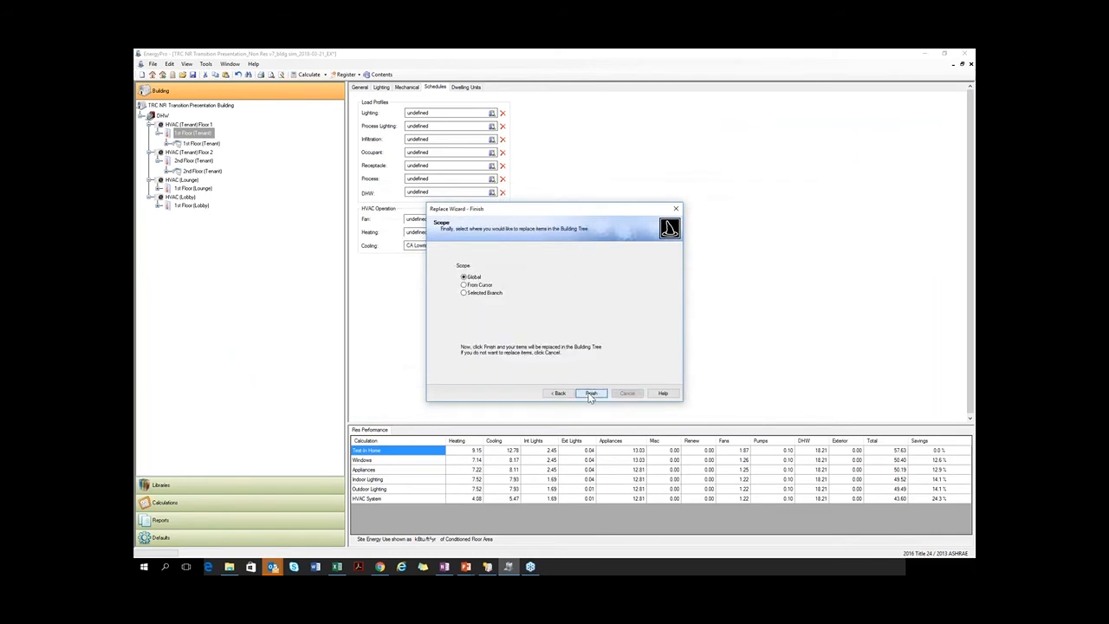
click(591, 395)
click(597, 339)
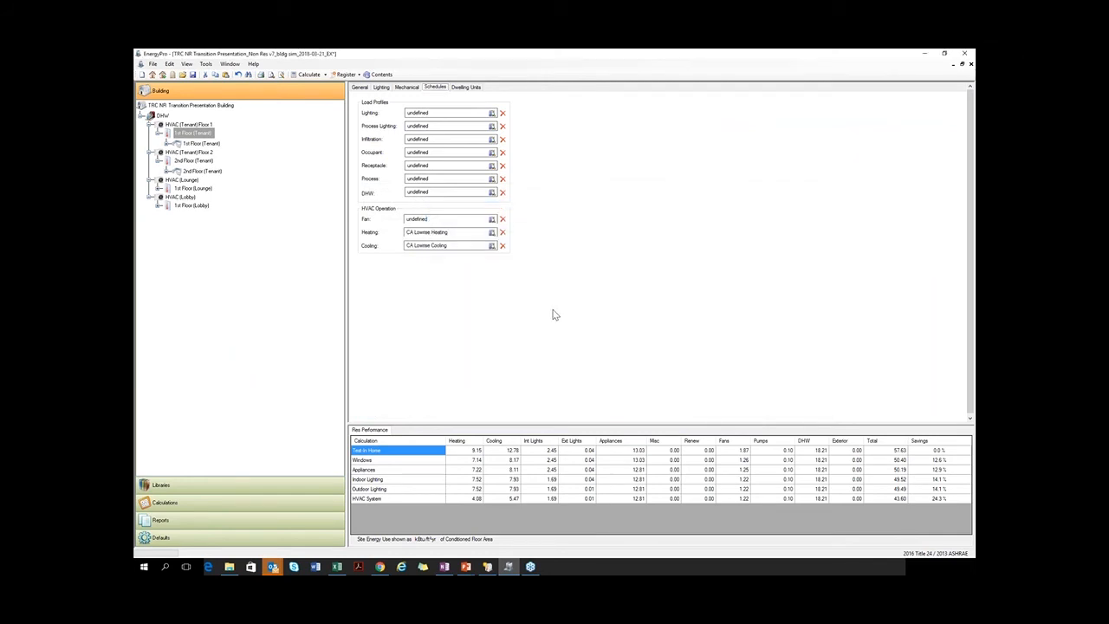
- Replace undefined Process schedules with CA Lowrise Process globally, using the Replace Wizard
key(ctrl+h)
key(Return)
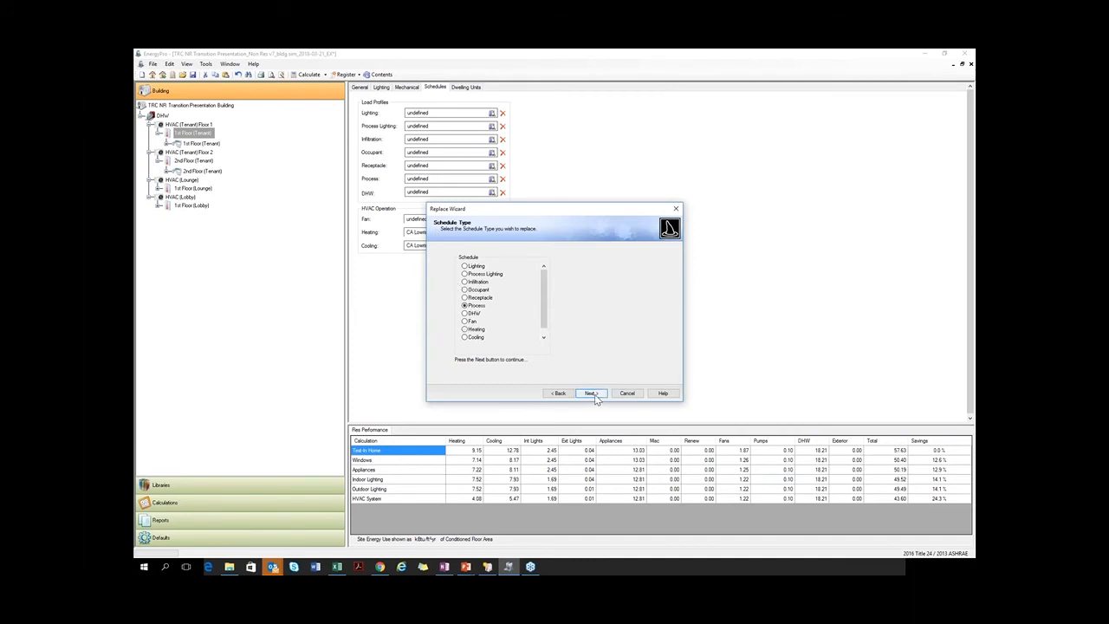
click(593, 396)
click(519, 296)
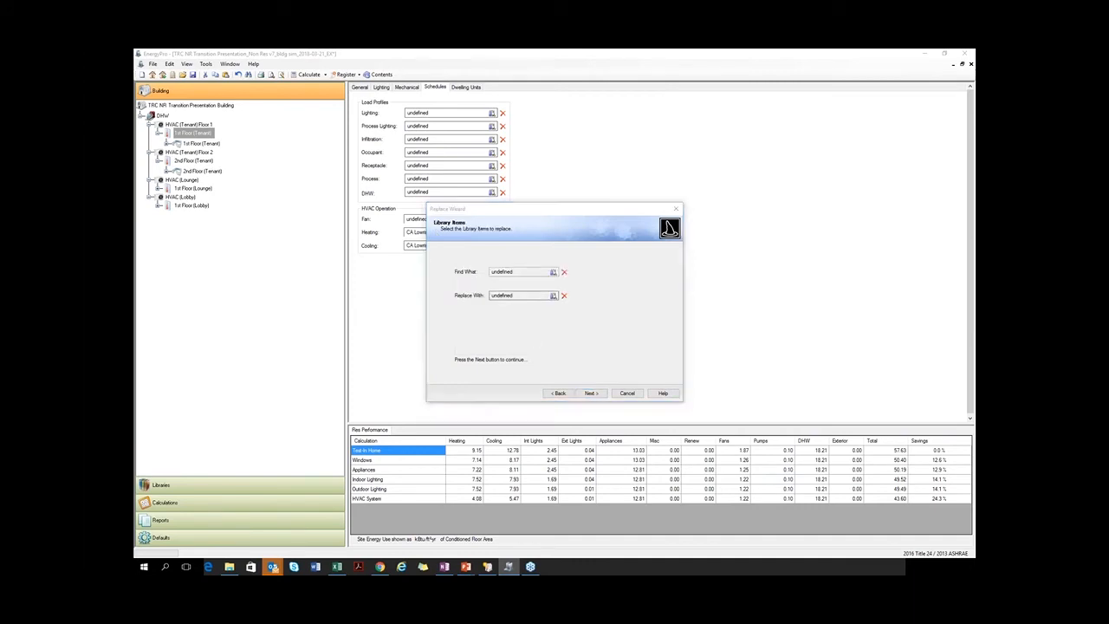
scroll(387, 343, down, 12)
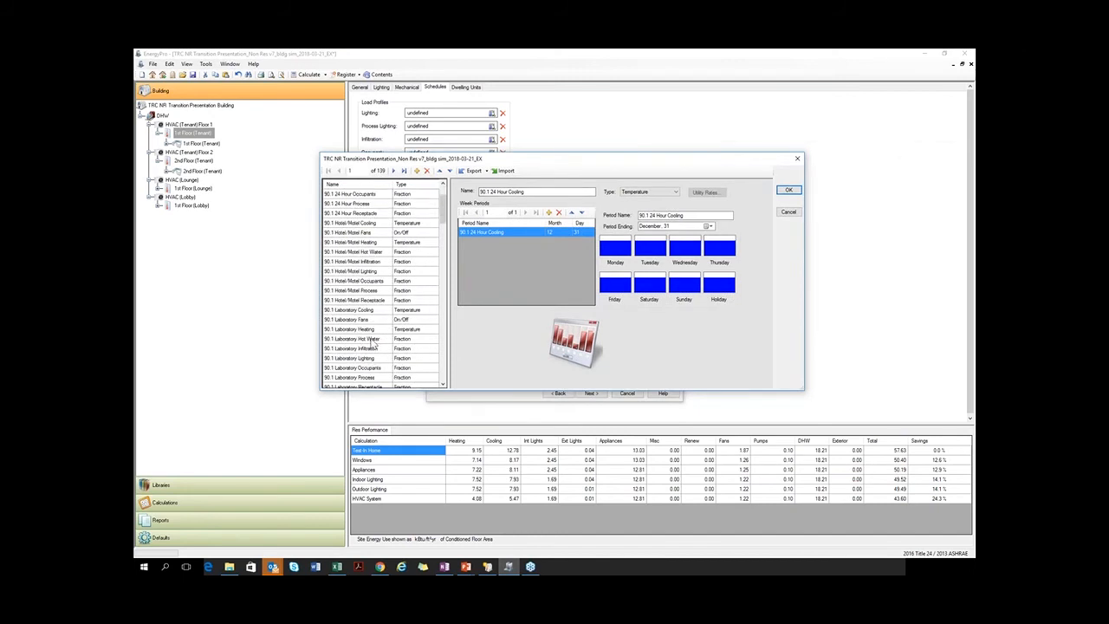
scroll(386, 343, down, 15)
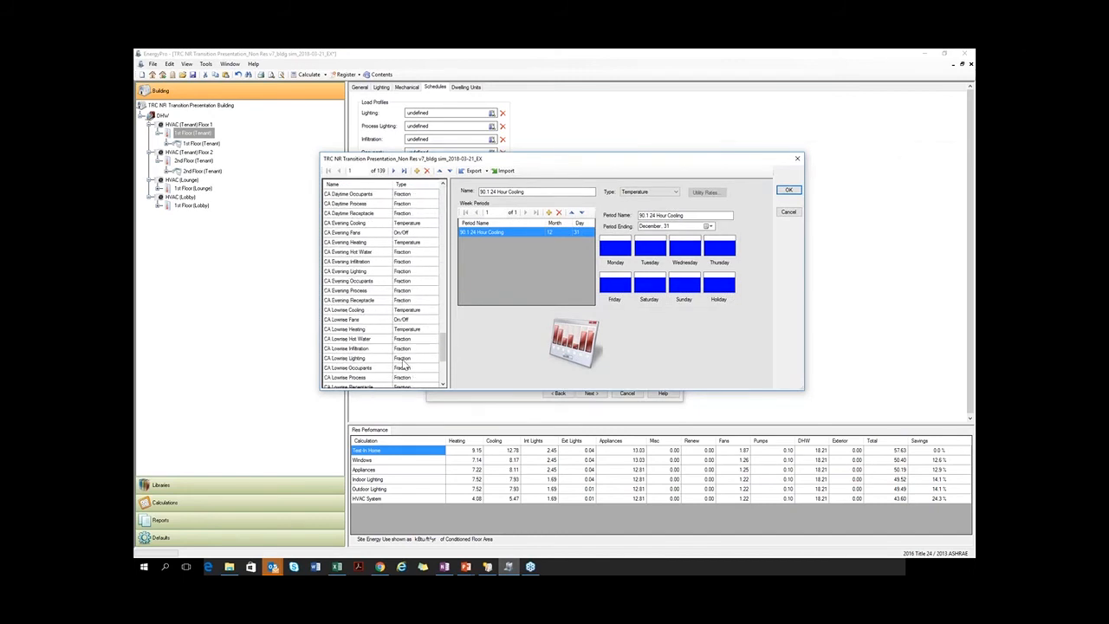
click(356, 348)
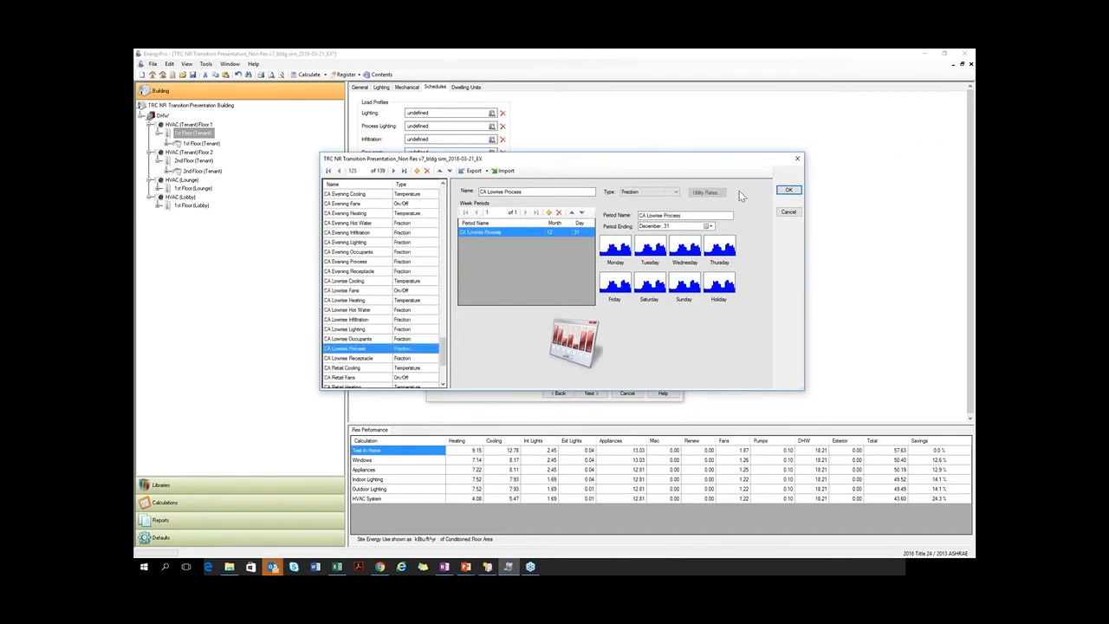
click(788, 190)
click(592, 393)
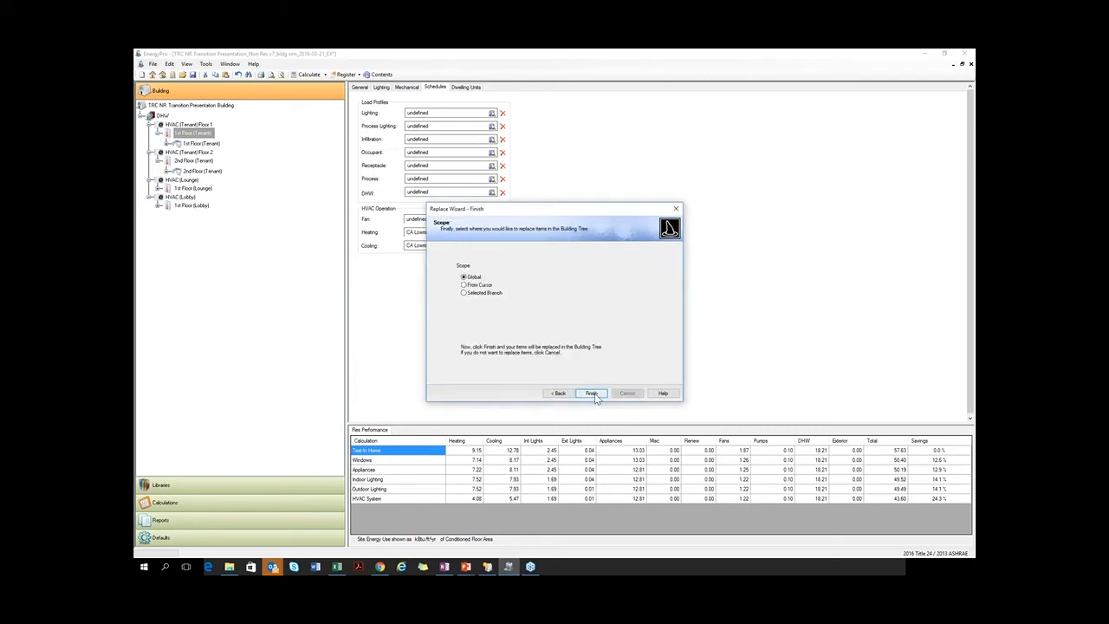
click(592, 394)
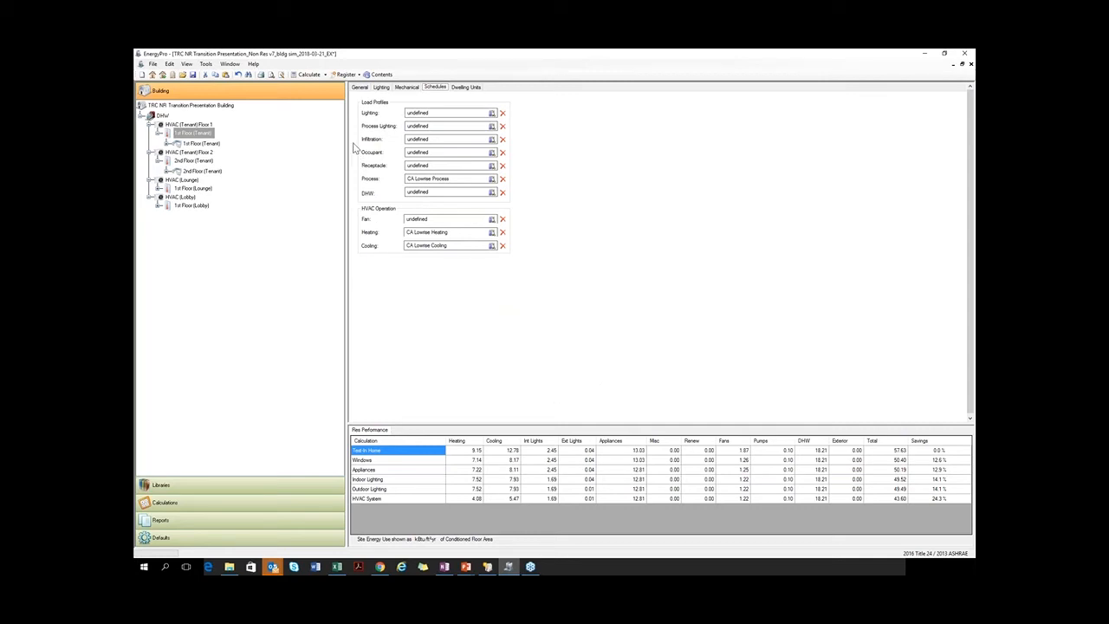
- From the 1st Floor Tenant zone's Lighting load profile, duplicate the 90.1 Multifamily Lighting schedule and name the copy MUP Lighting
click(423, 114)
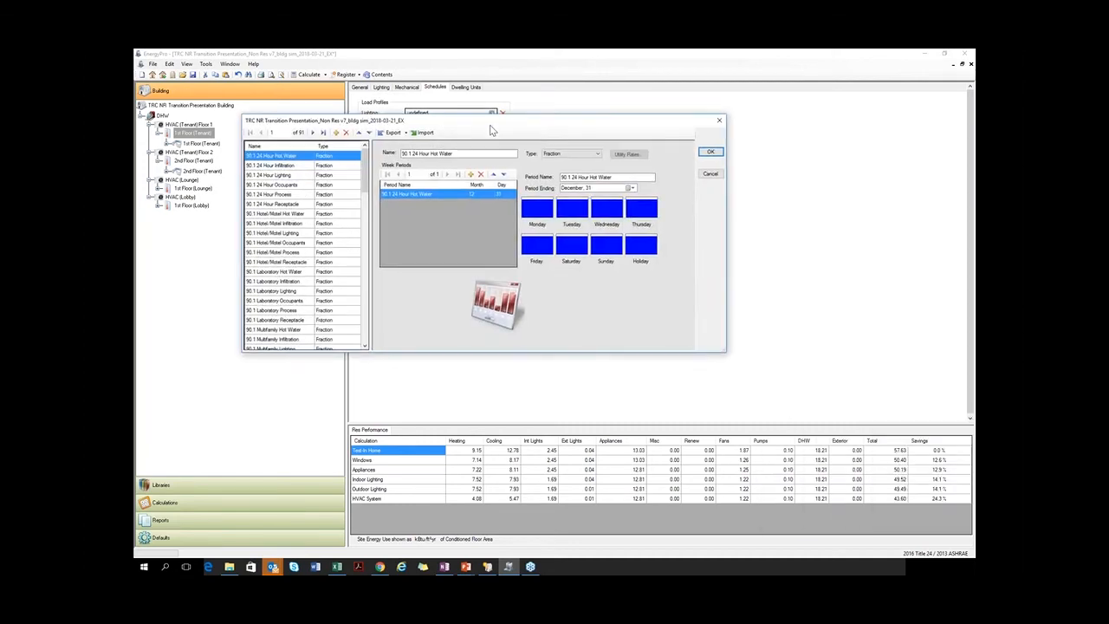
scroll(349, 284, down, 10)
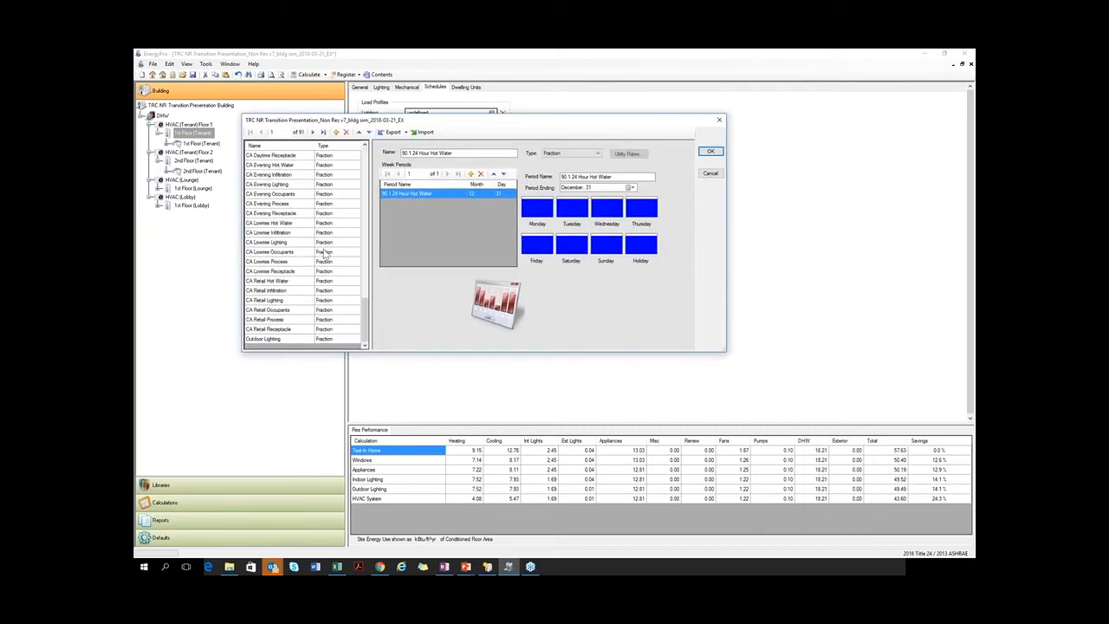
scroll(350, 235, up, 3)
drag(369, 301, 369, 266)
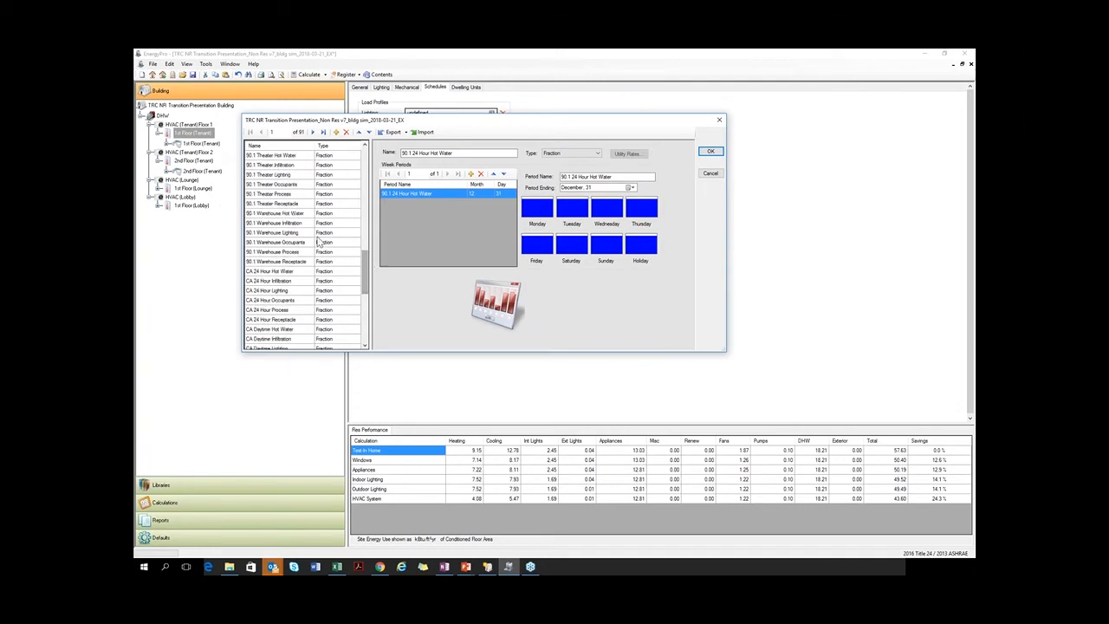
scroll(321, 242, up, 5)
scroll(321, 301, up, 6)
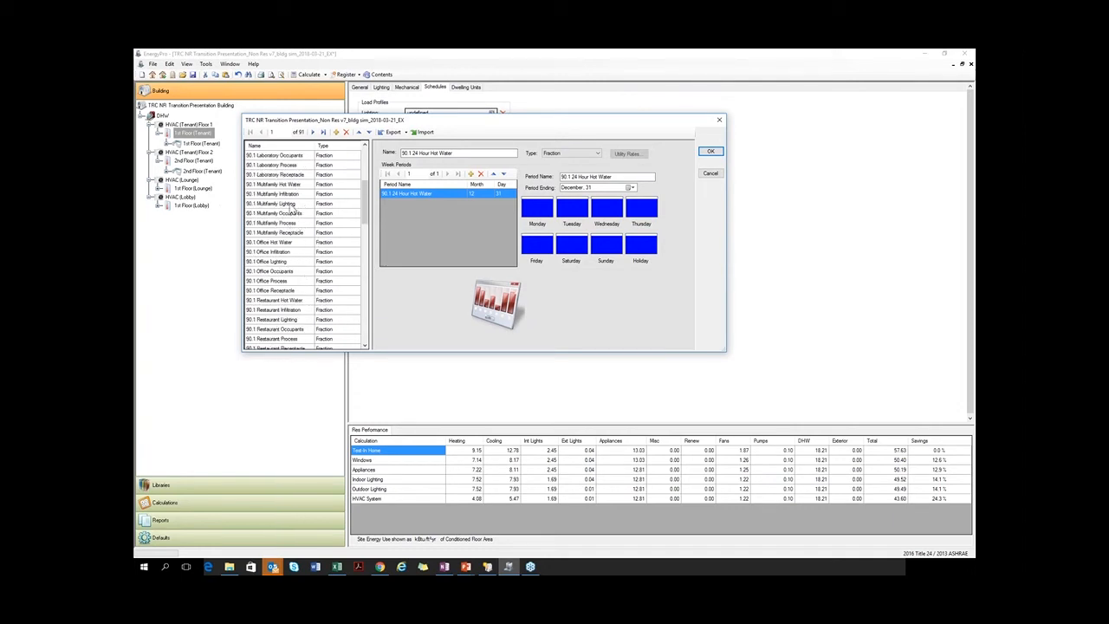
click(294, 206)
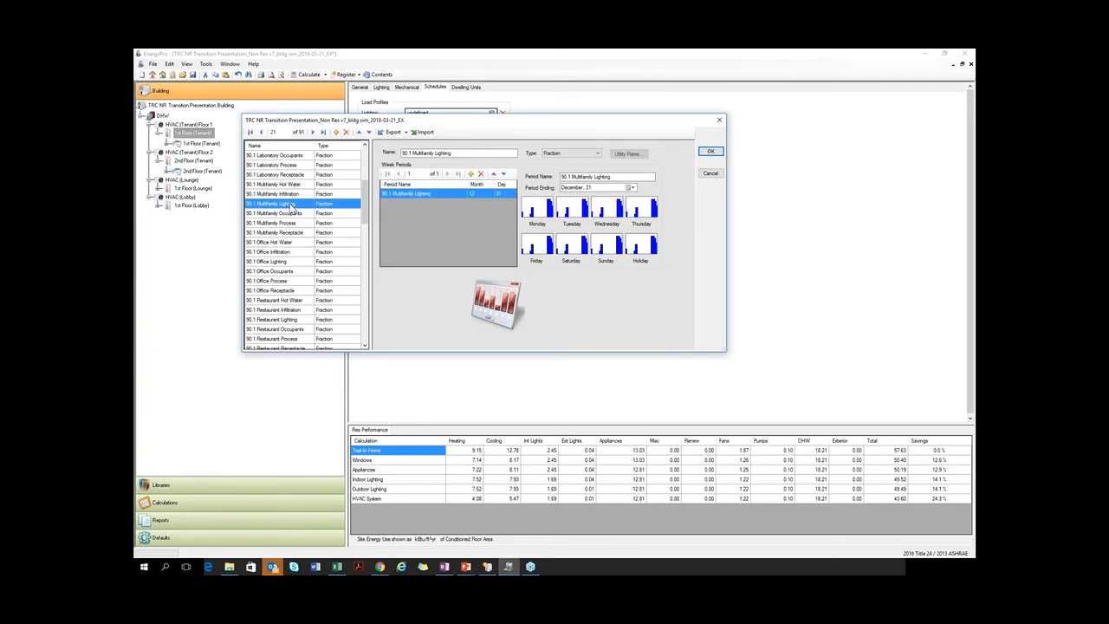
click(337, 132)
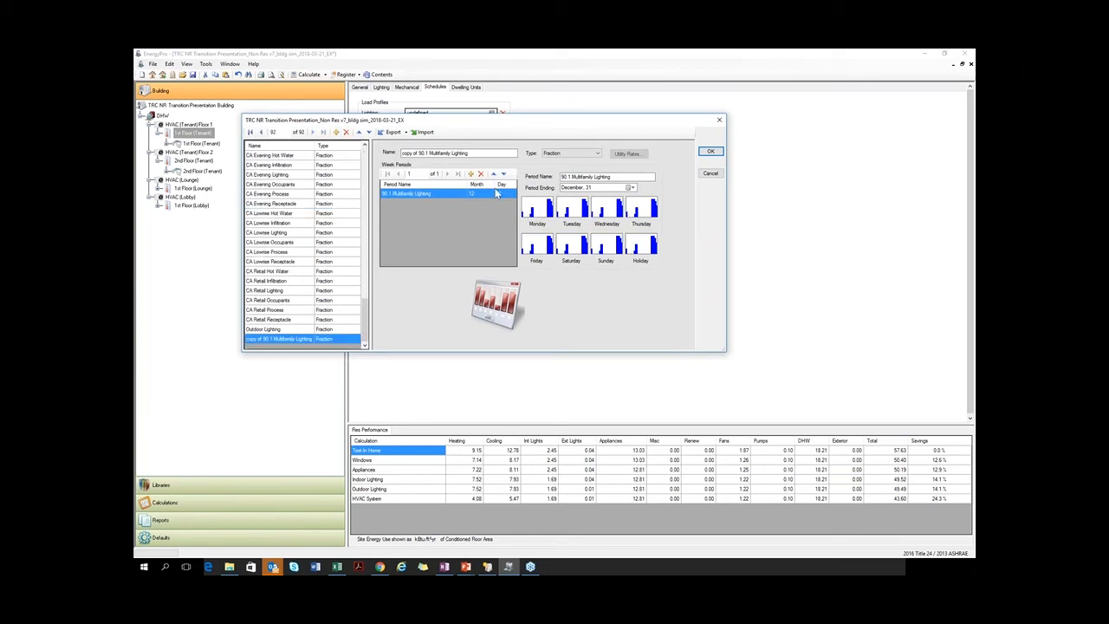
drag(474, 153, 258, 148)
text(MUP)
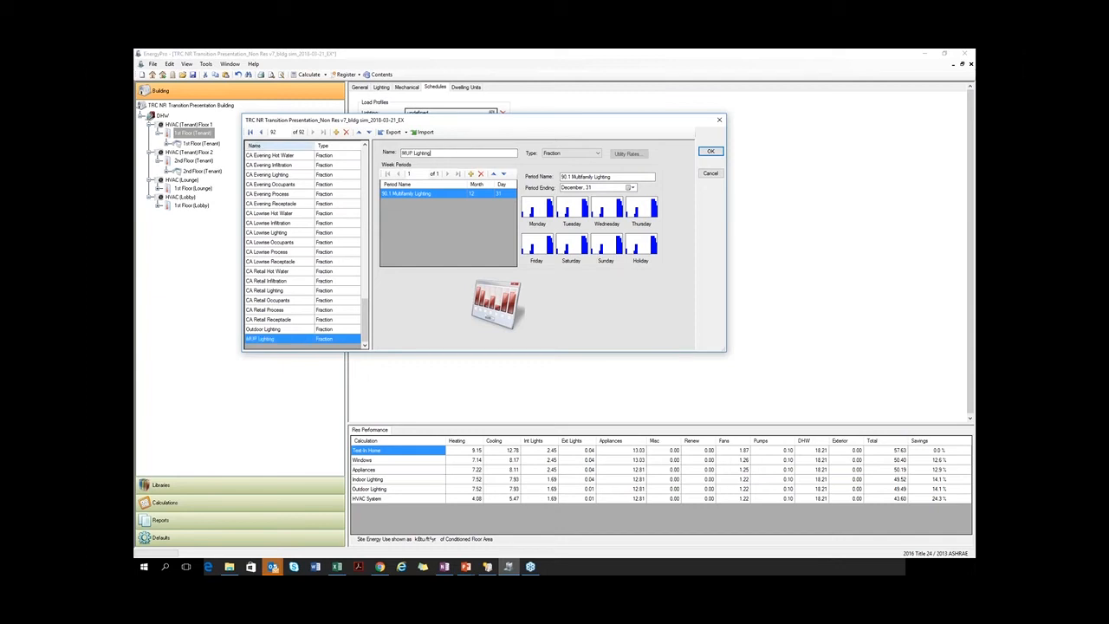
- Open the MUP Lighting schedule's Monday hourly profile and set the first hour to 19
click(538, 205)
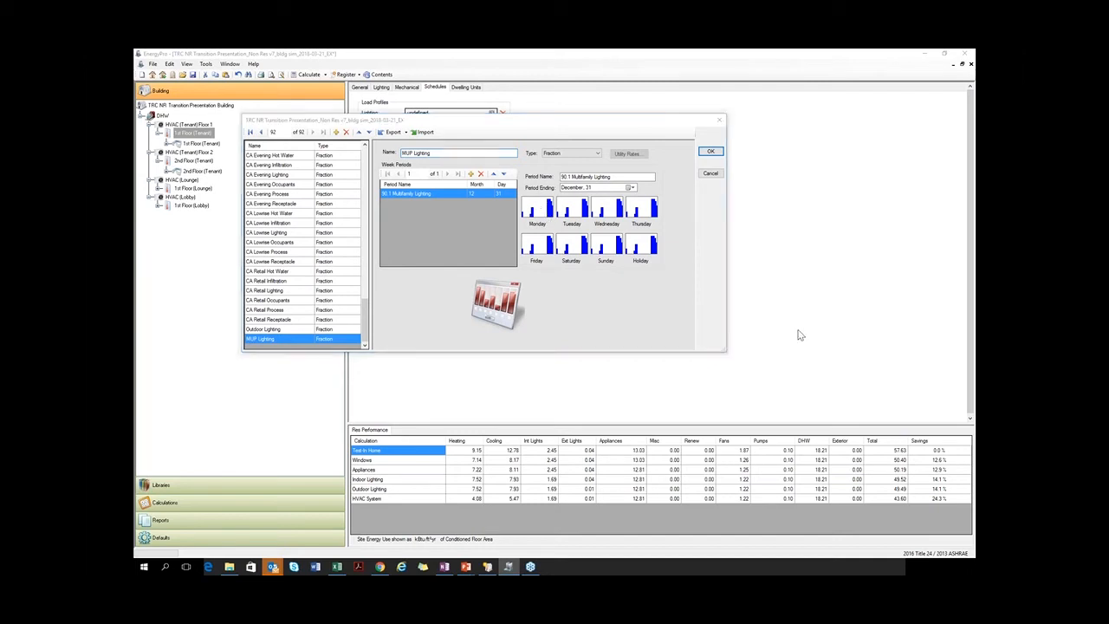
drag(577, 168, 434, 151)
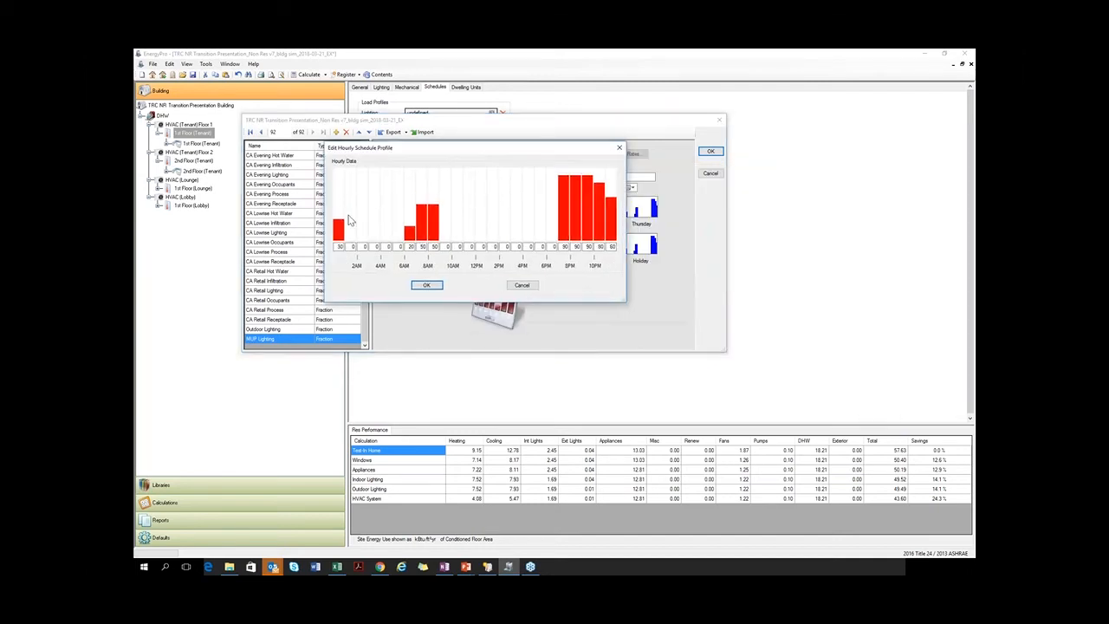
click(338, 247)
text(19)
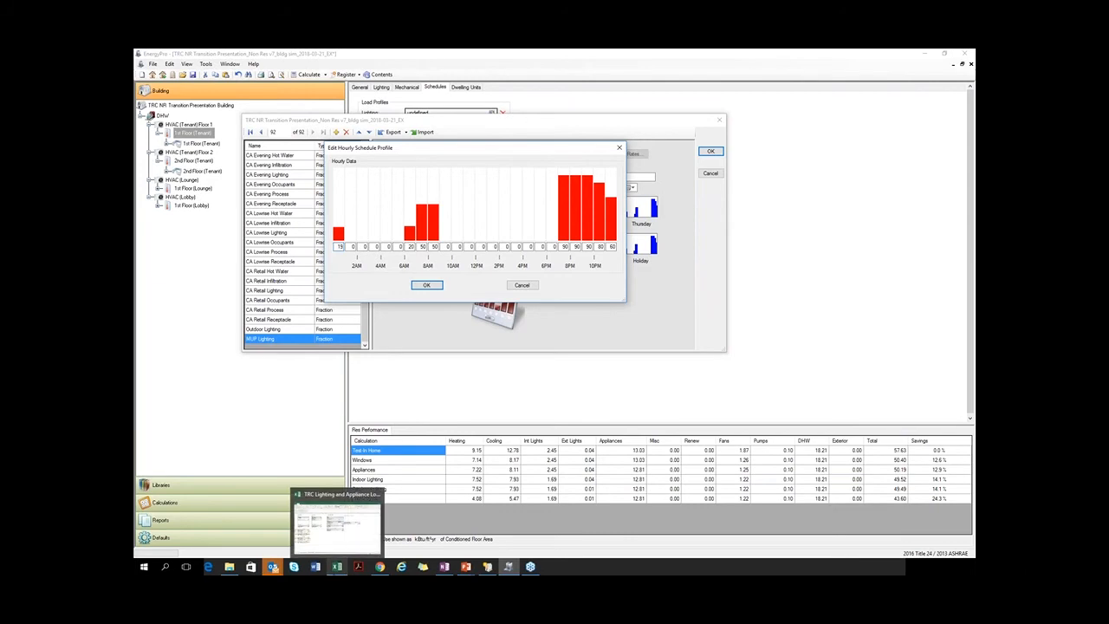
- Switch to the Excel calculator, check the hourly MUP 90.1 Lighting Schedule values on the Interior HERS Lighting sheet, and return to EnergyPro
click(337, 567)
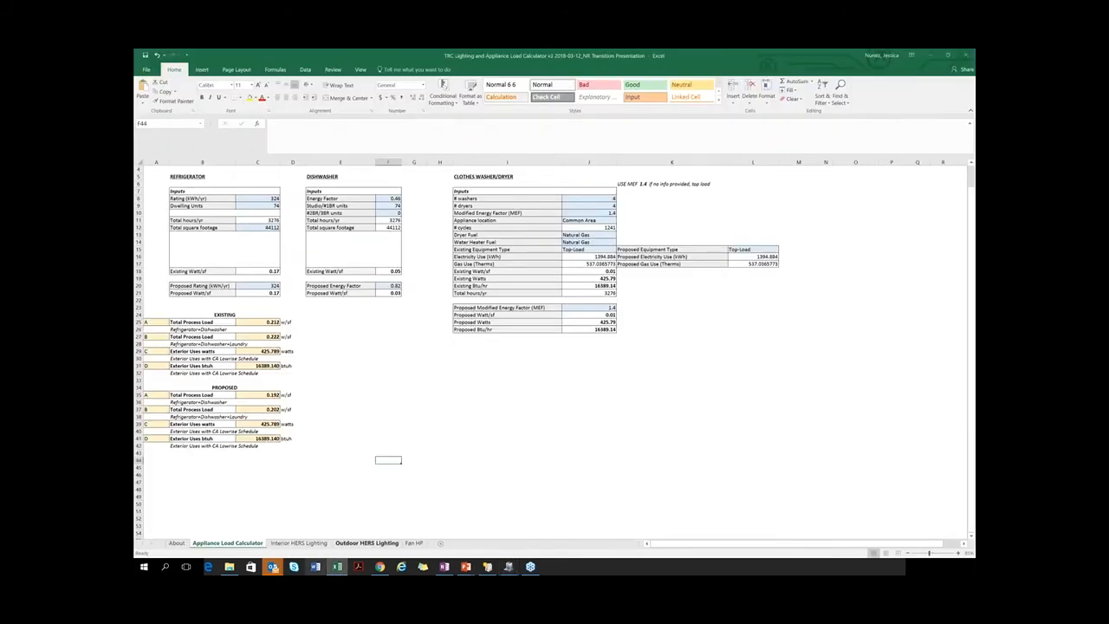
click(299, 542)
drag(689, 350, 715, 449)
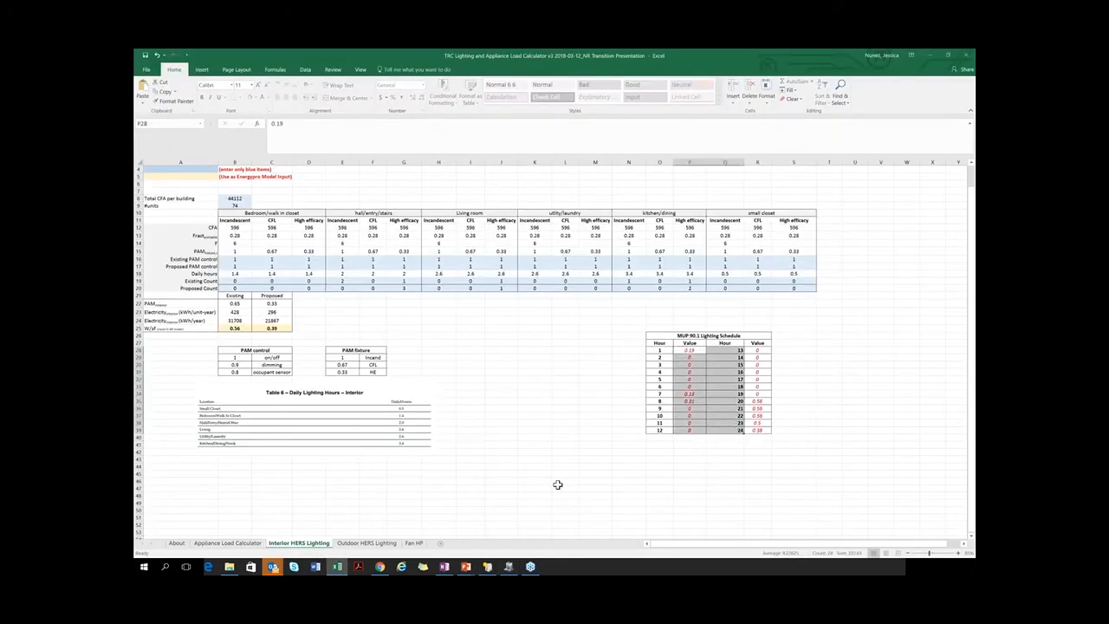
click(535, 488)
key(alt+Tab)
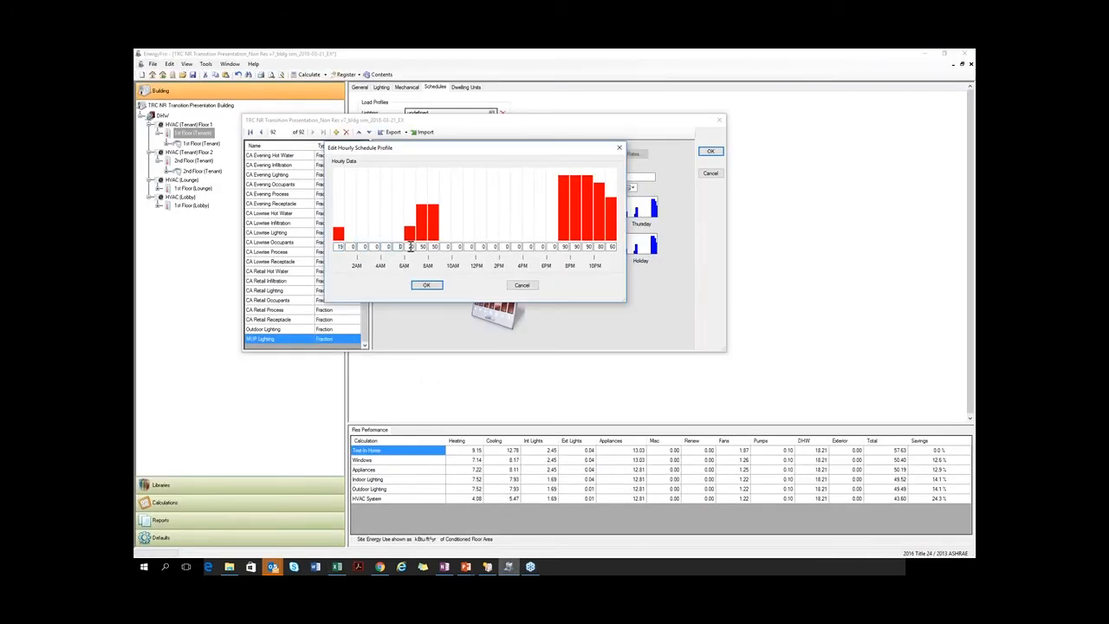
- In Monday's hourly profile, set hour 7 to 13, hour 8 to 31 and hour 9 to 0
drag(411, 247, 420, 247)
text(13)
double_click(422, 247)
text(31)
double_click(436, 247)
text(0)
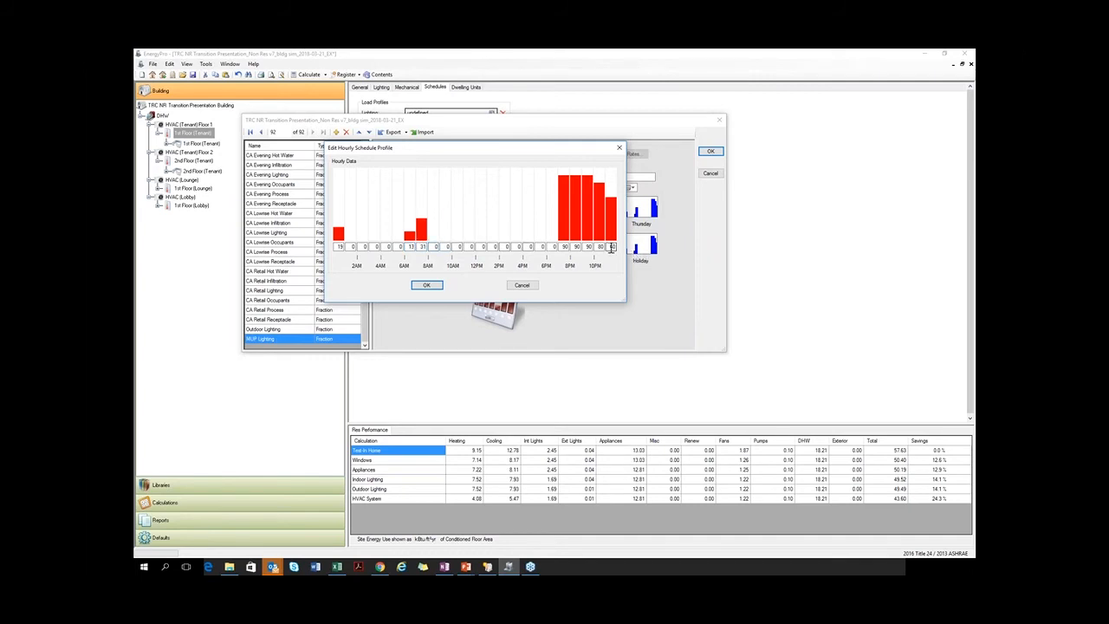
- Set Monday's hours 20 to 22 to 56, hour 23 to 50 and hour 24 to 38, and accept the hourly profile
double_click(612, 247)
text(38)
double_click(600, 247)
text(53)
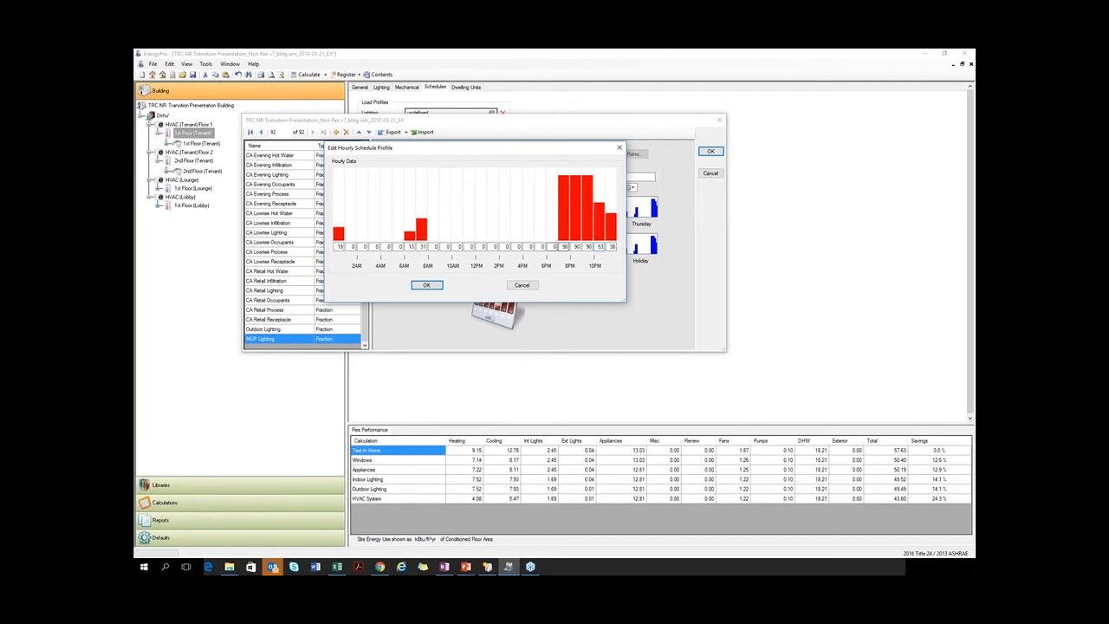
double_click(565, 247)
text(56)
double_click(576, 247)
text(56)
double_click(588, 247)
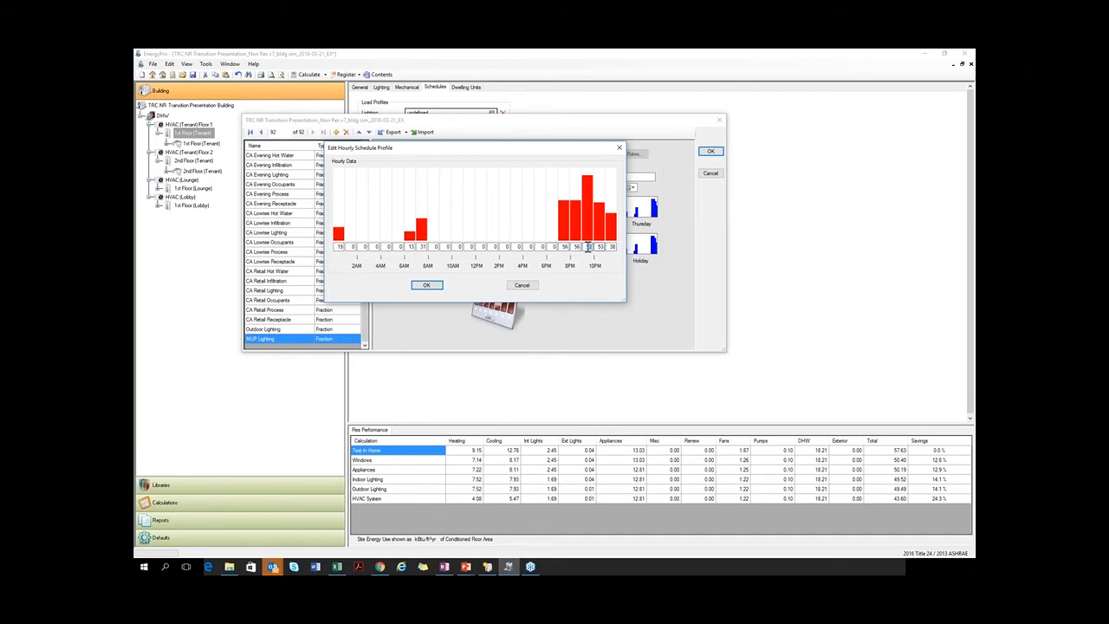
text(56)
double_click(600, 247)
text(5)
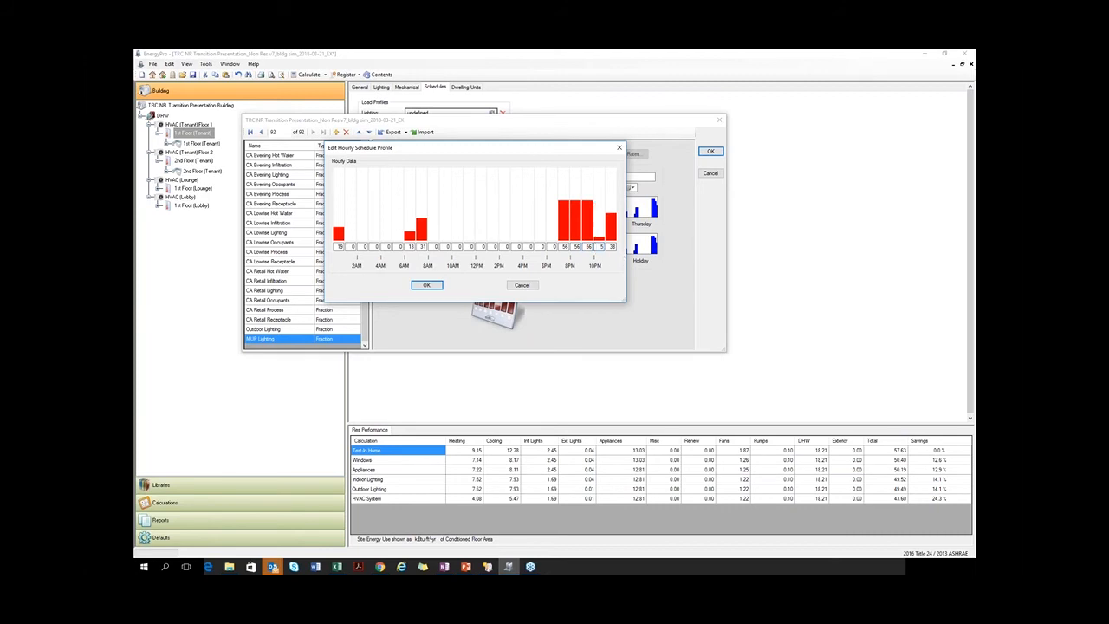
text(0)
click(430, 286)
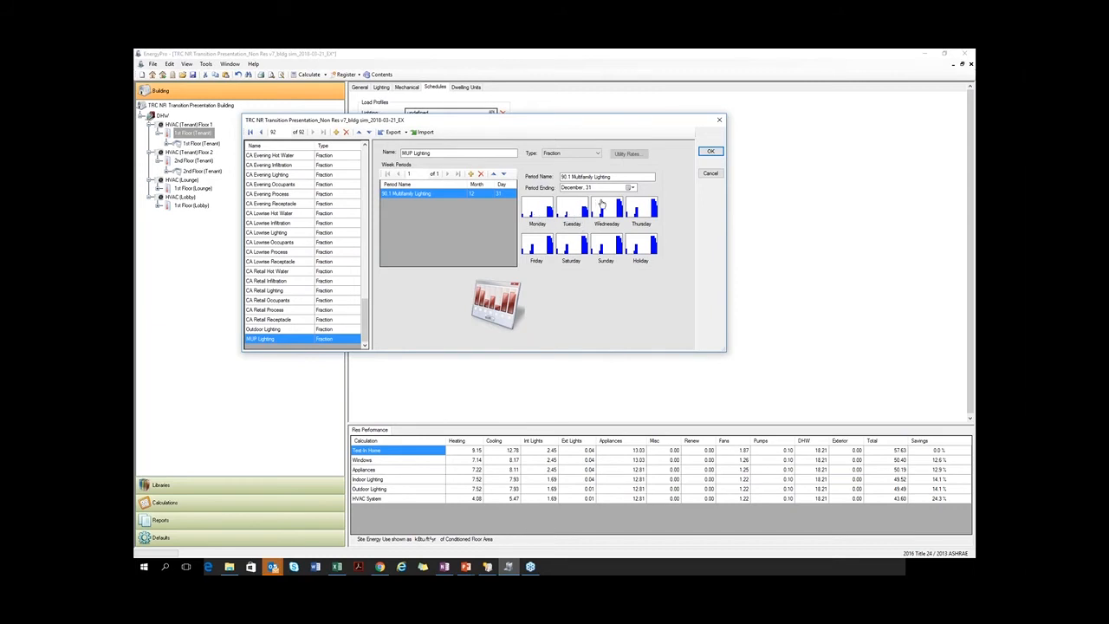
- Copy Monday's hourly profile to the remaining days of the MUP Lighting schedule, including Saturday, Sunday and Holiday
right_click(634, 202)
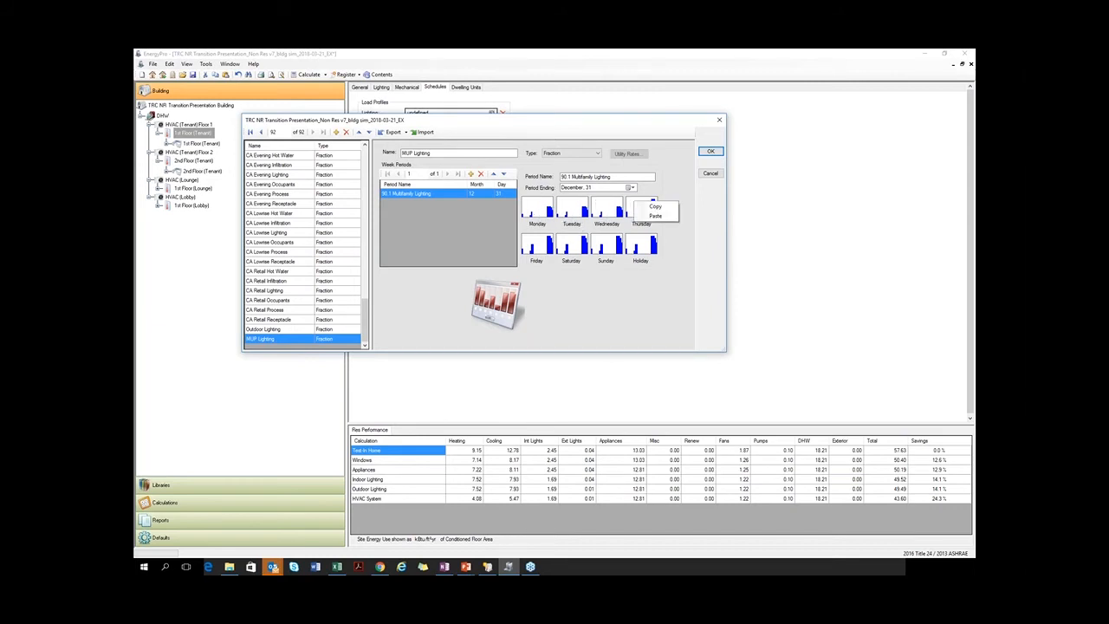
click(657, 206)
right_click(641, 243)
click(659, 257)
right_click(610, 243)
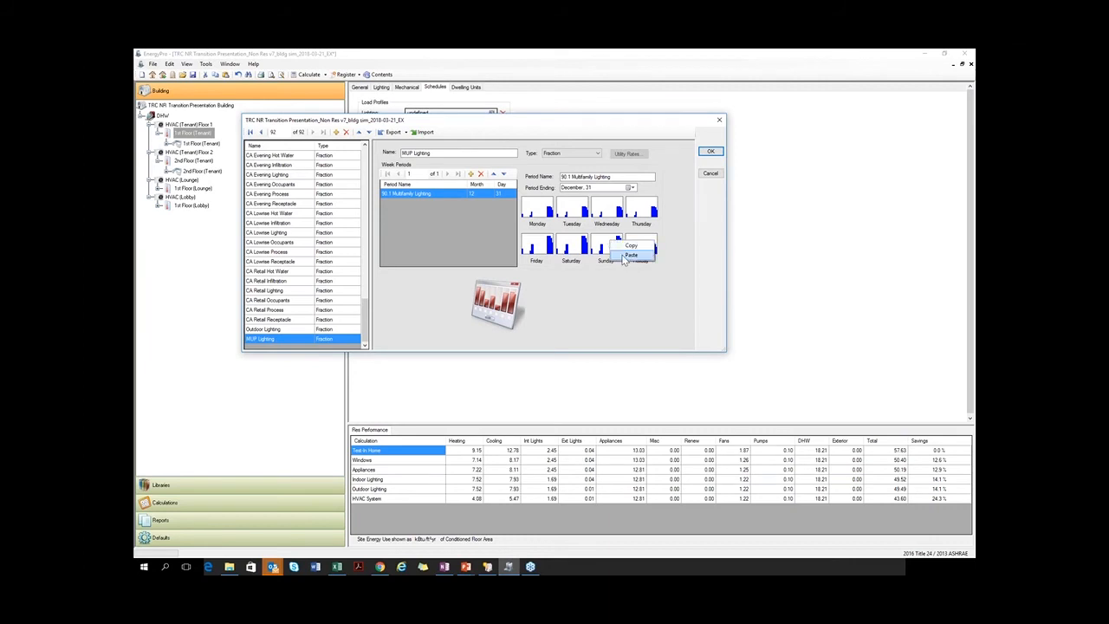
click(630, 257)
right_click(574, 243)
click(594, 257)
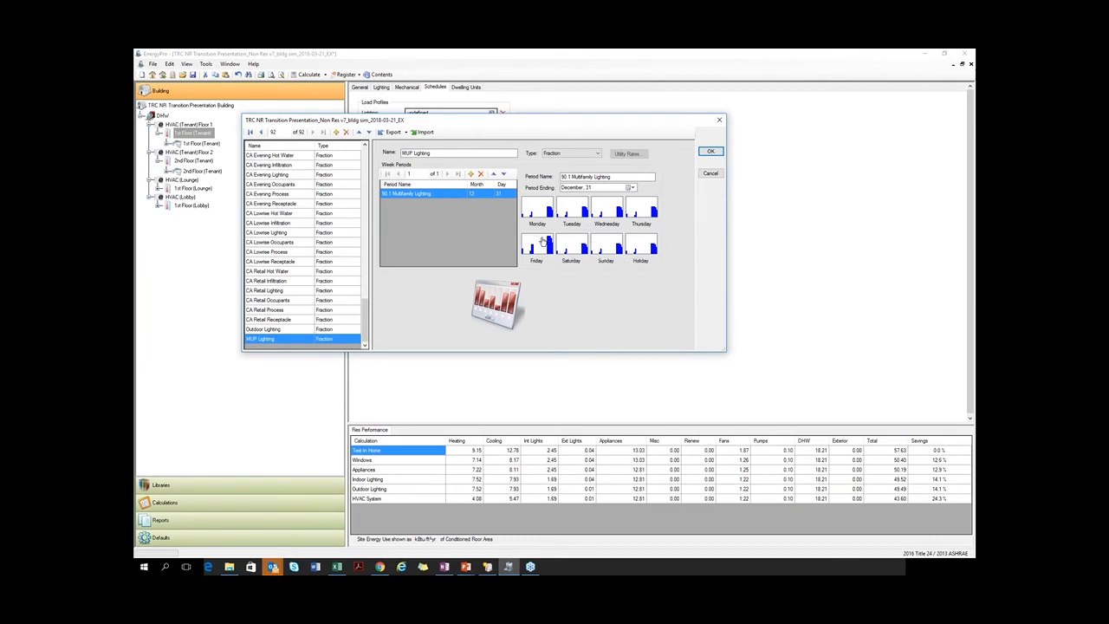
right_click(543, 241)
click(563, 256)
- Export the MUP Lighting schedule to the default library and assign it as the 1st Floor Tenant zone's Lighting load profile
click(393, 133)
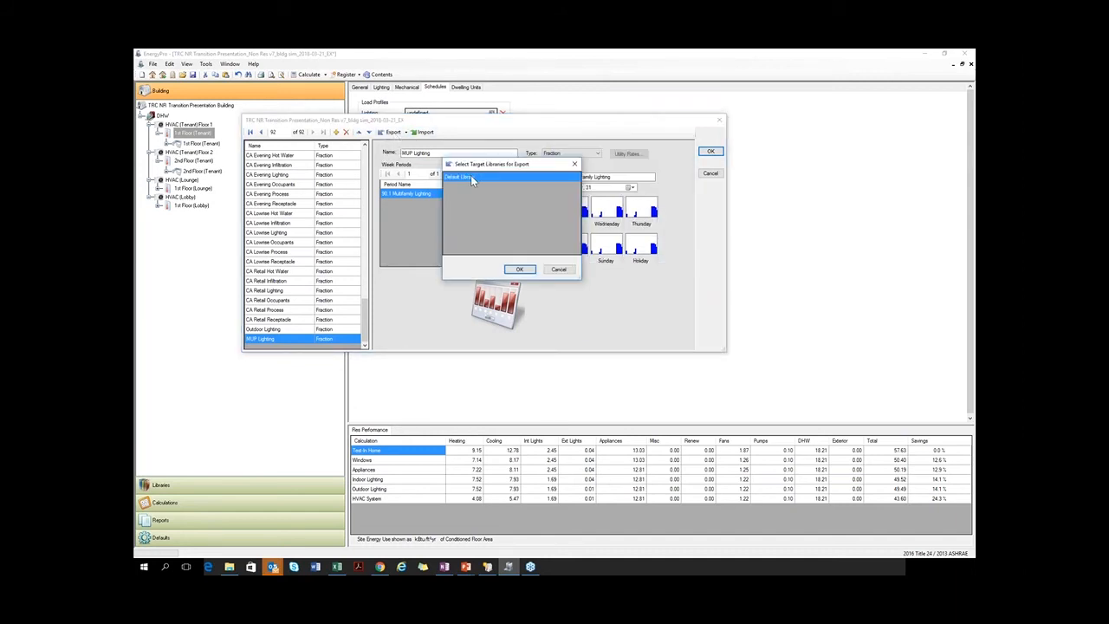
key(Return)
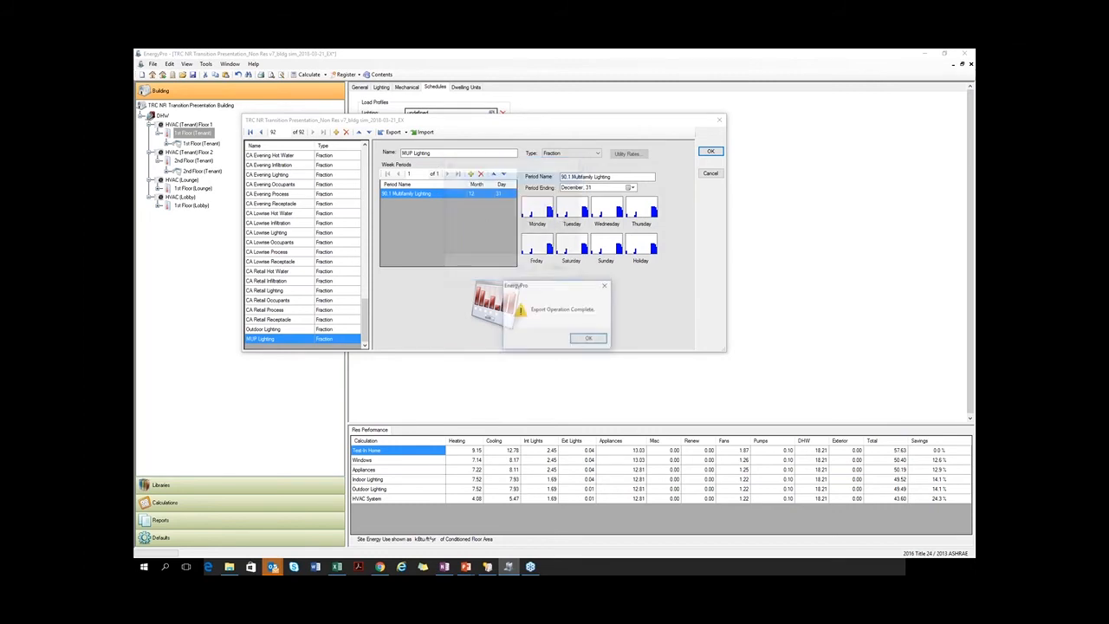
click(584, 340)
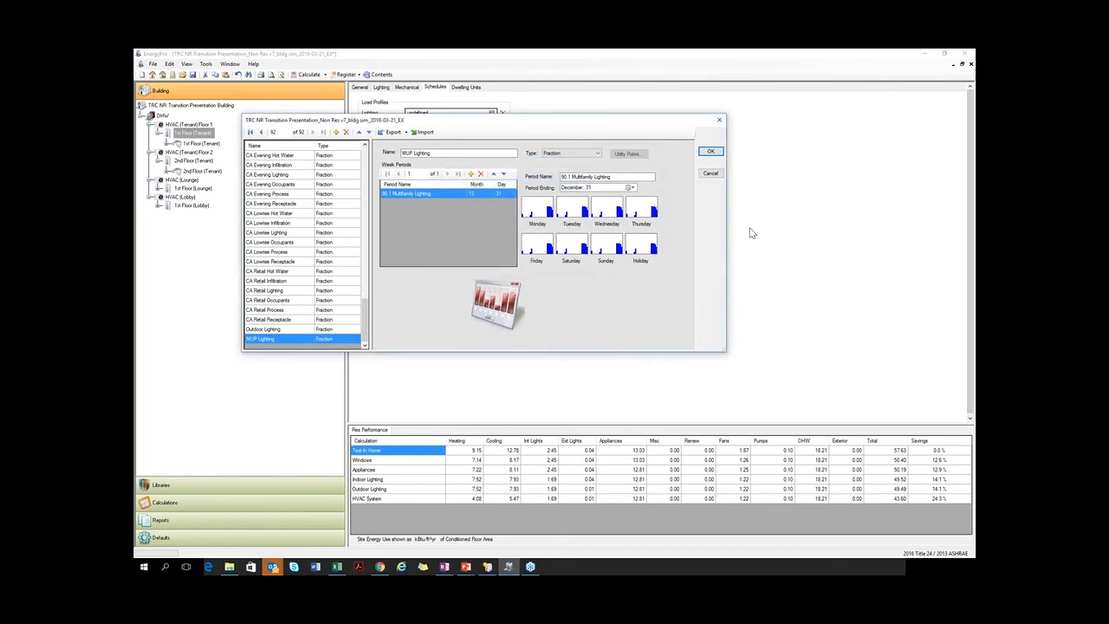
click(709, 153)
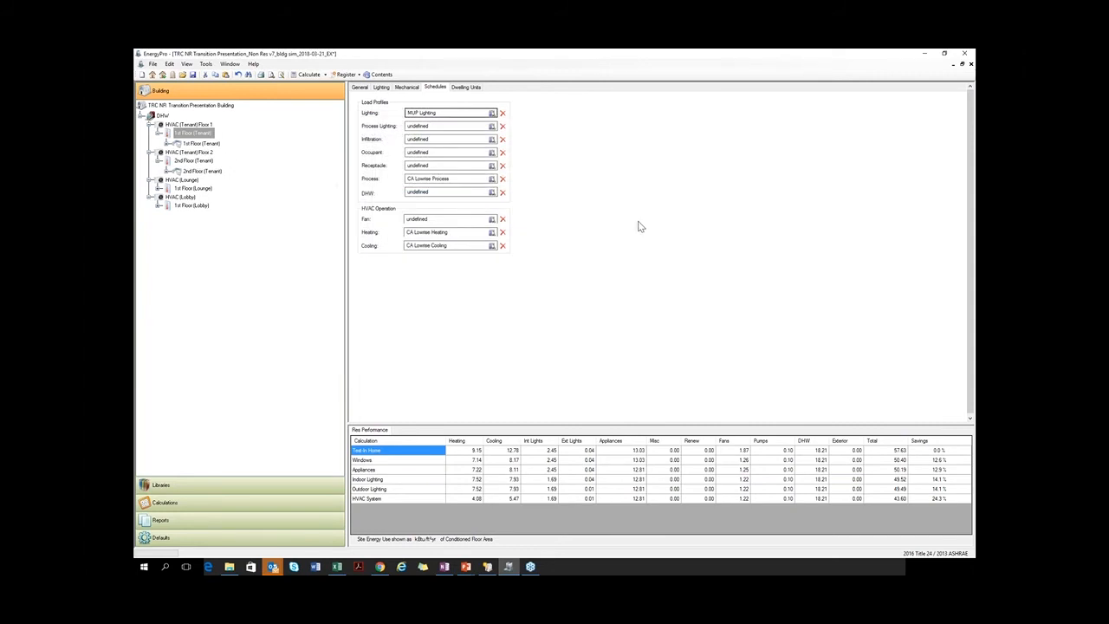
- Replace the Lighting schedules throughout the building with MUP Lighting, using the Replace Wizard with Global scope
key(ctrl+h)
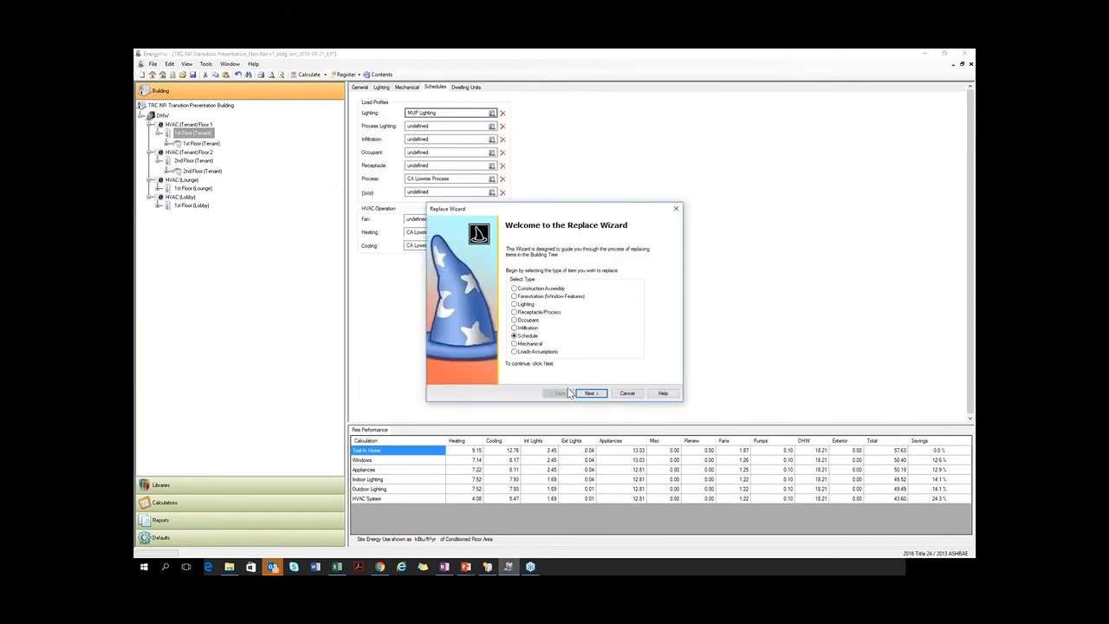
click(589, 392)
click(467, 266)
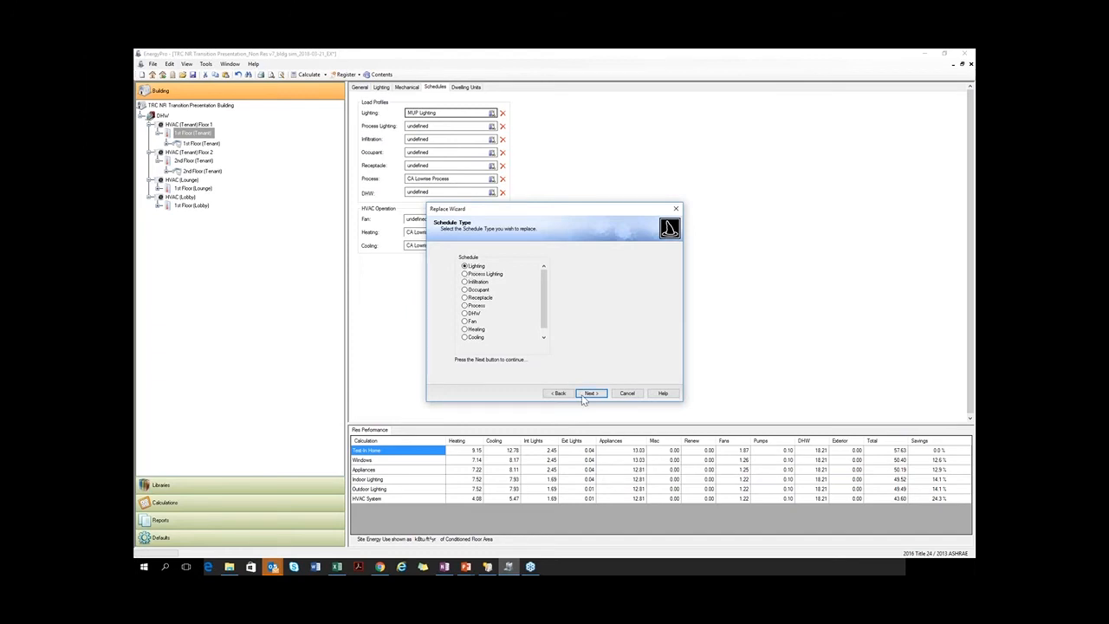
click(591, 394)
click(554, 295)
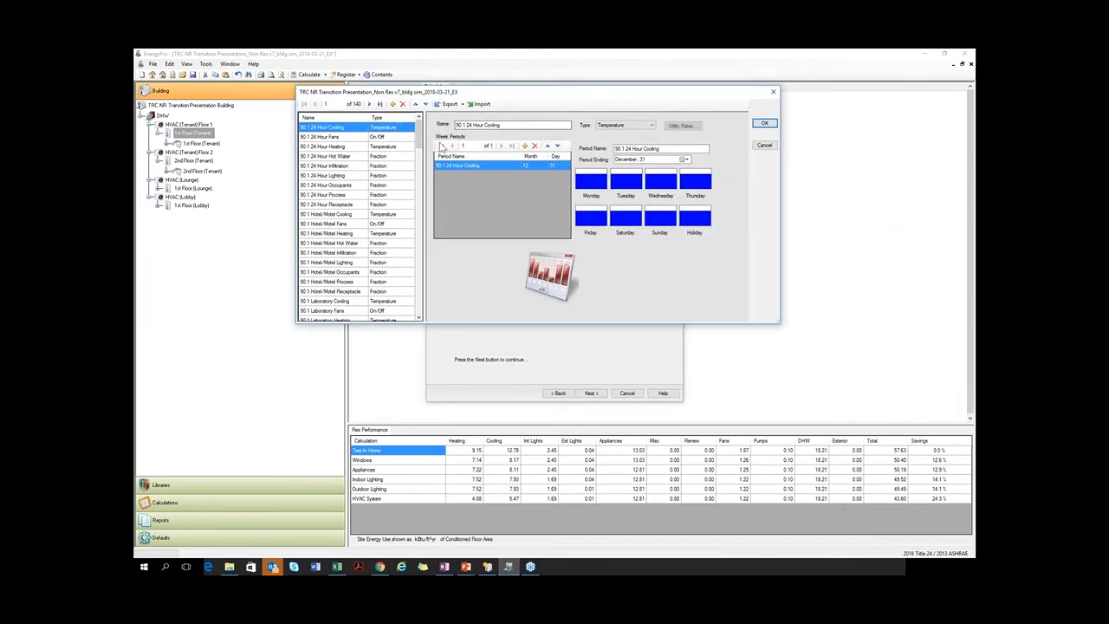
scroll(409, 305, down, 5)
scroll(409, 305, down, 3)
click(335, 311)
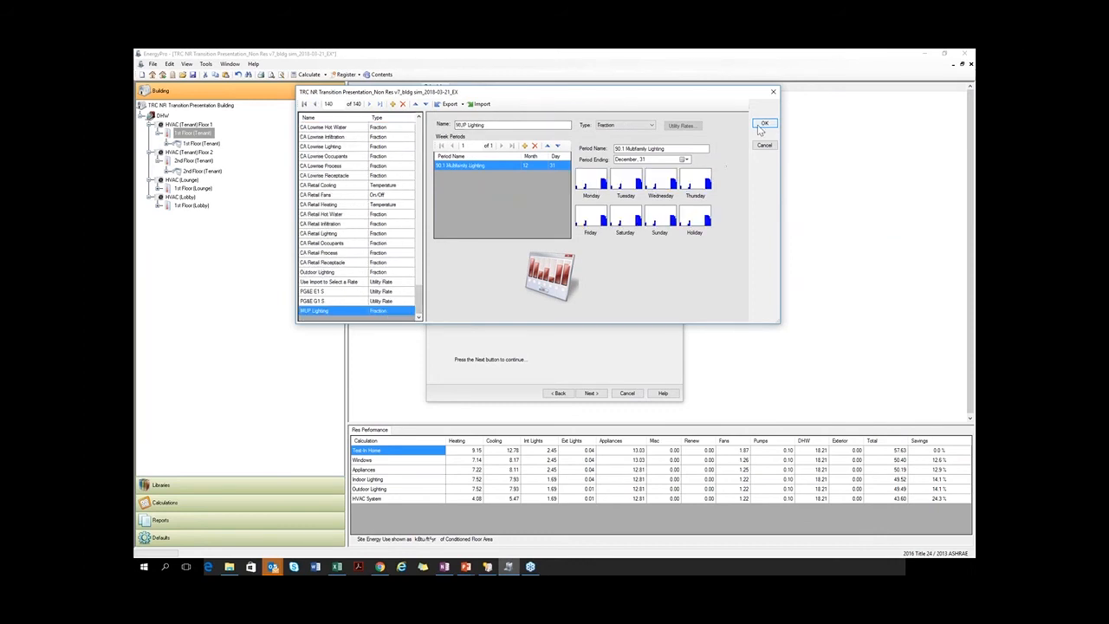
click(764, 123)
click(590, 394)
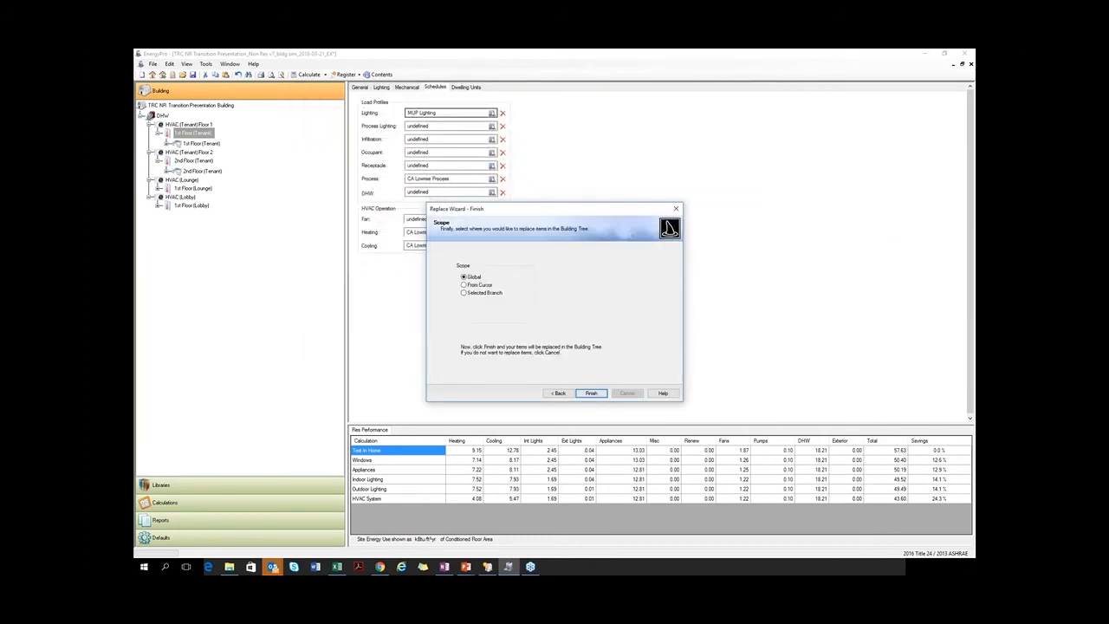
click(593, 393)
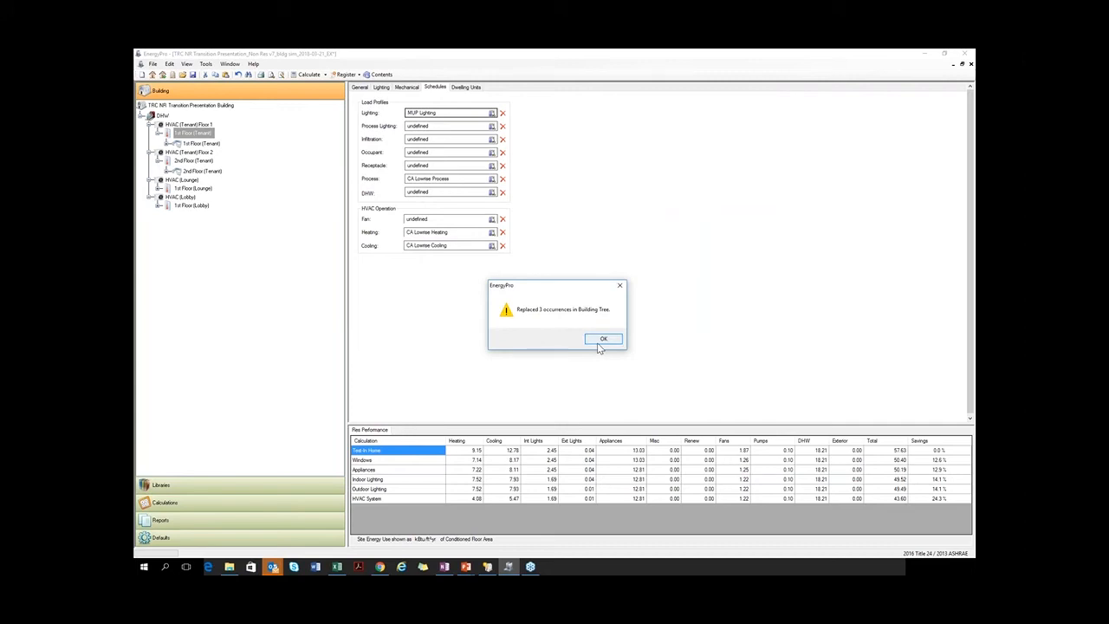
click(600, 342)
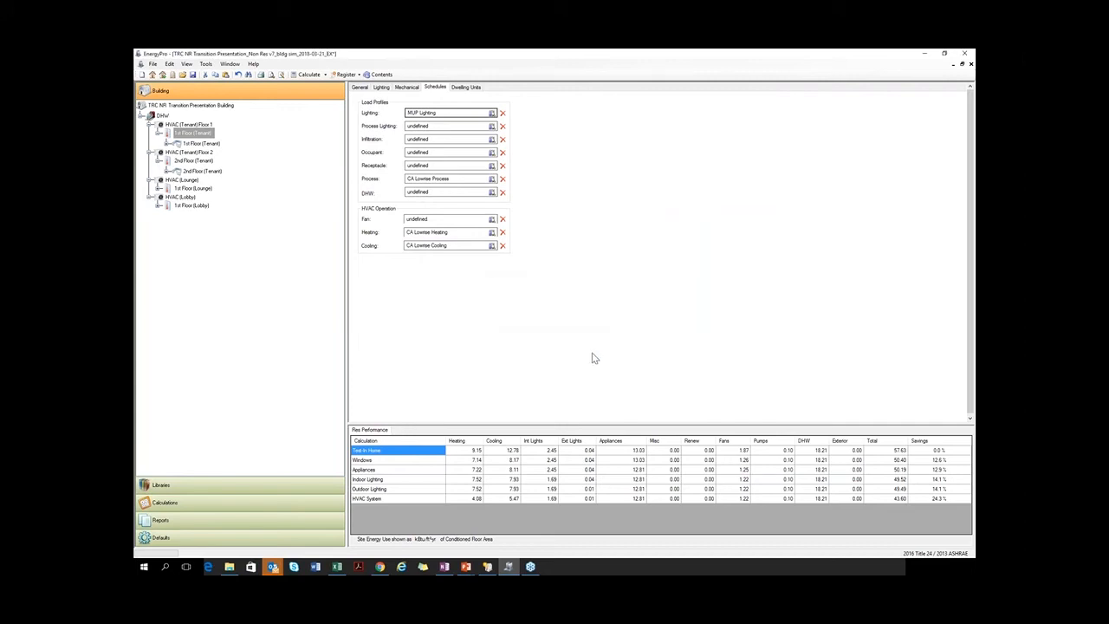
- Check the schedules assigned to the 2nd Floor Tenant and 1st Floor Lounge zones, and compare them with the v5 model's zone schedules
click(195, 161)
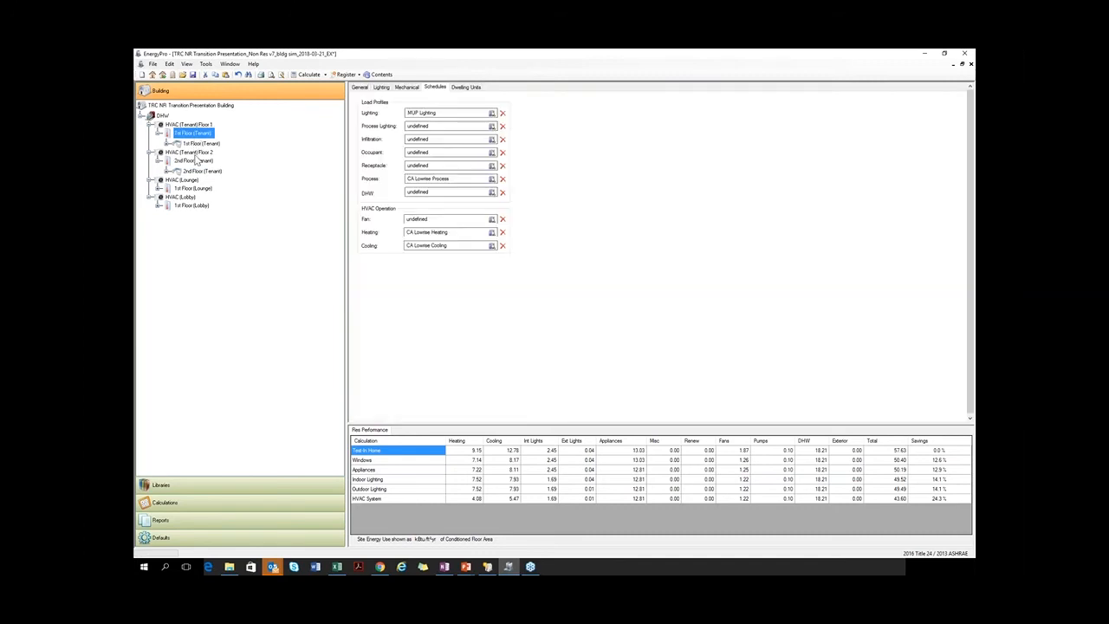
click(192, 188)
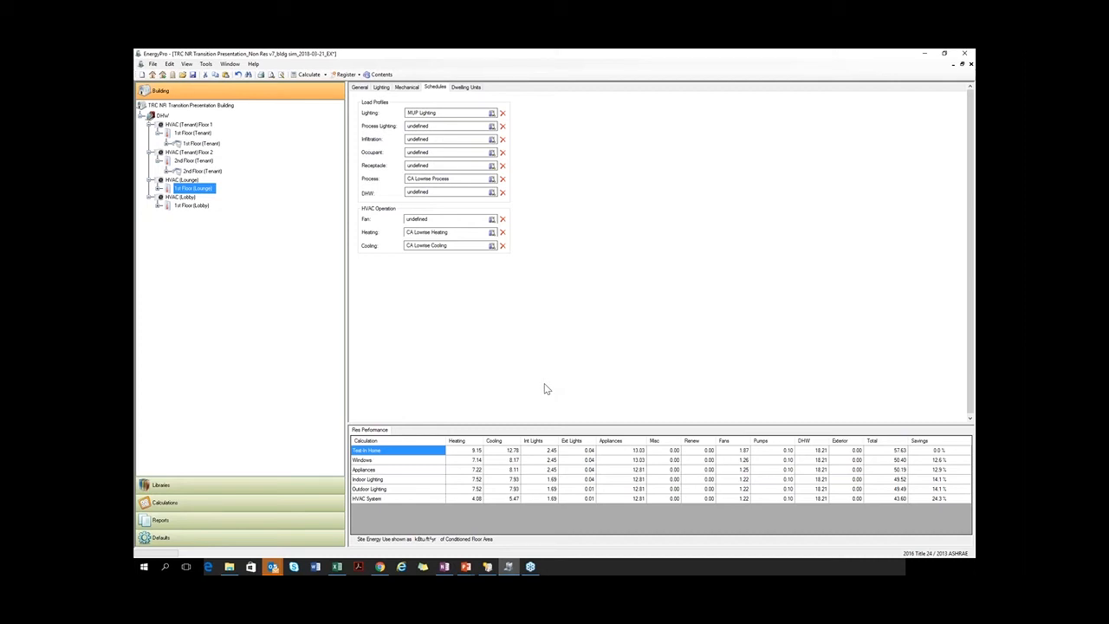
click(487, 567)
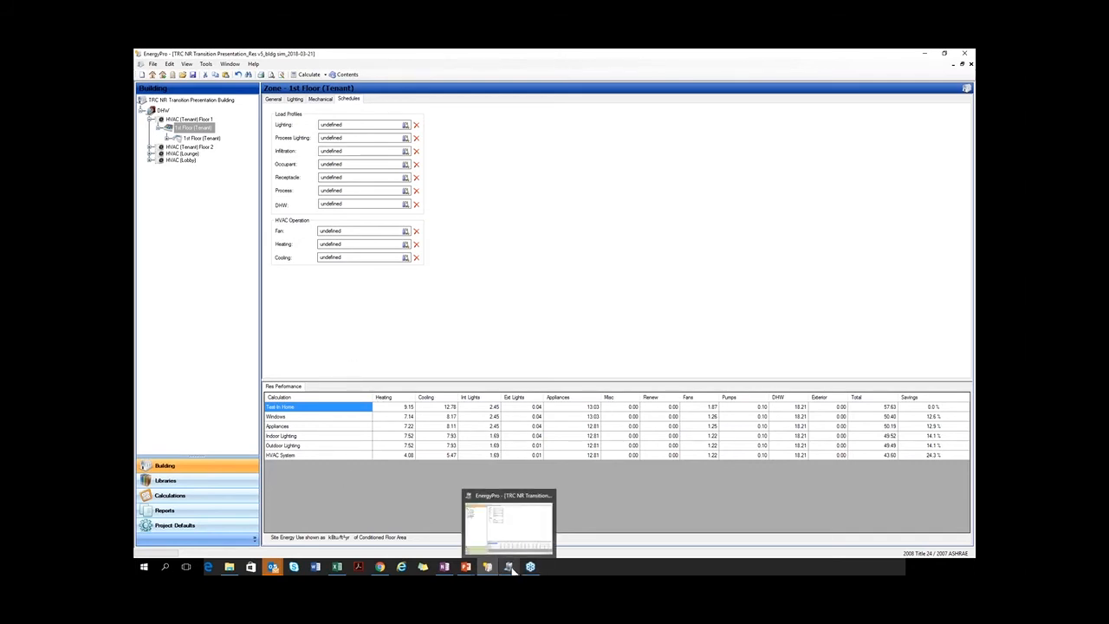
click(510, 569)
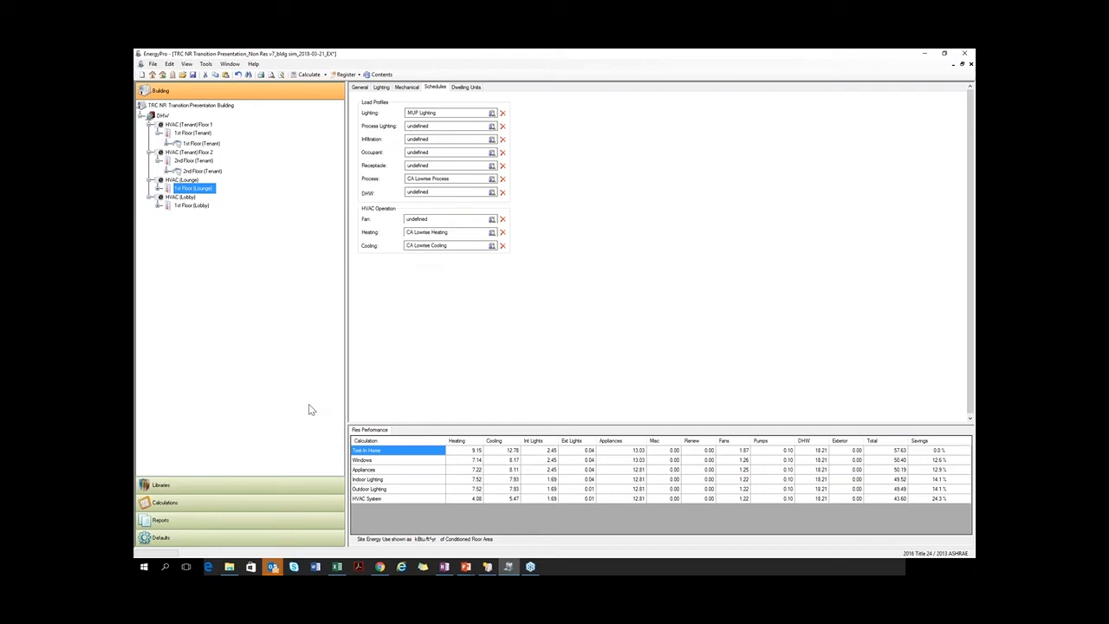
- Switch to the Excel calculator and set the clothes washer/dryer appliance location to Dwelling Unit on the Appliance Load Calculator sheet
click(338, 569)
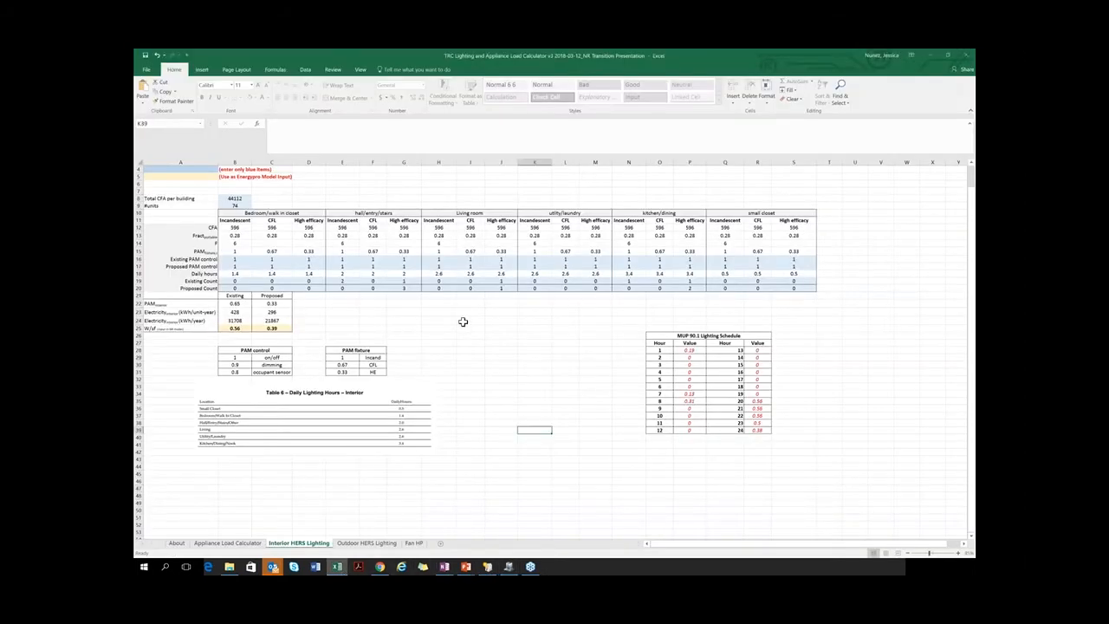
click(227, 542)
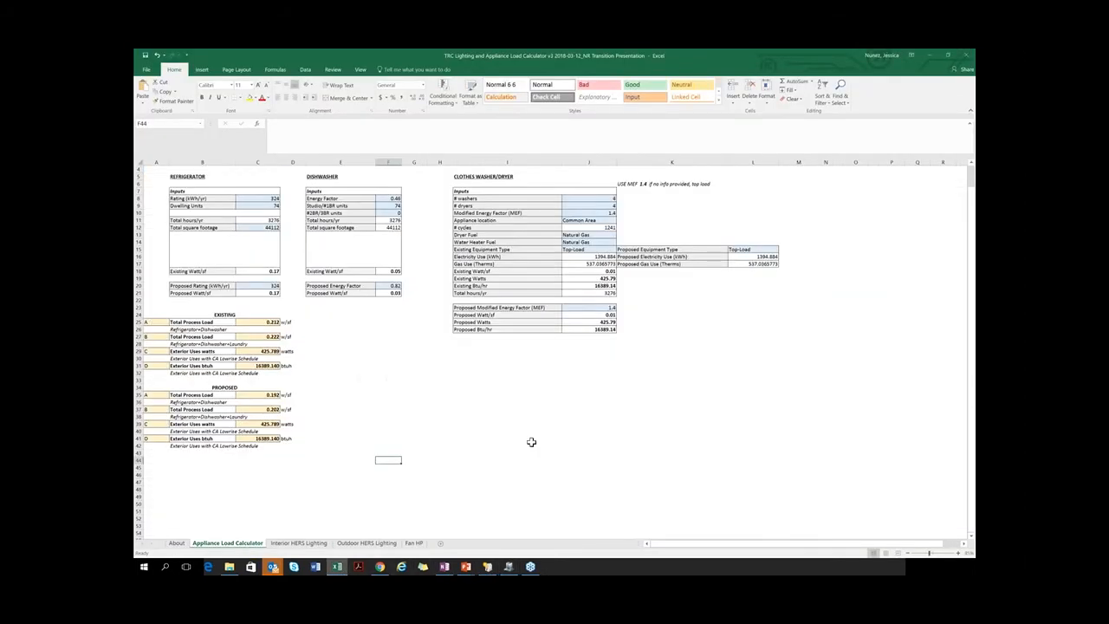
click(589, 219)
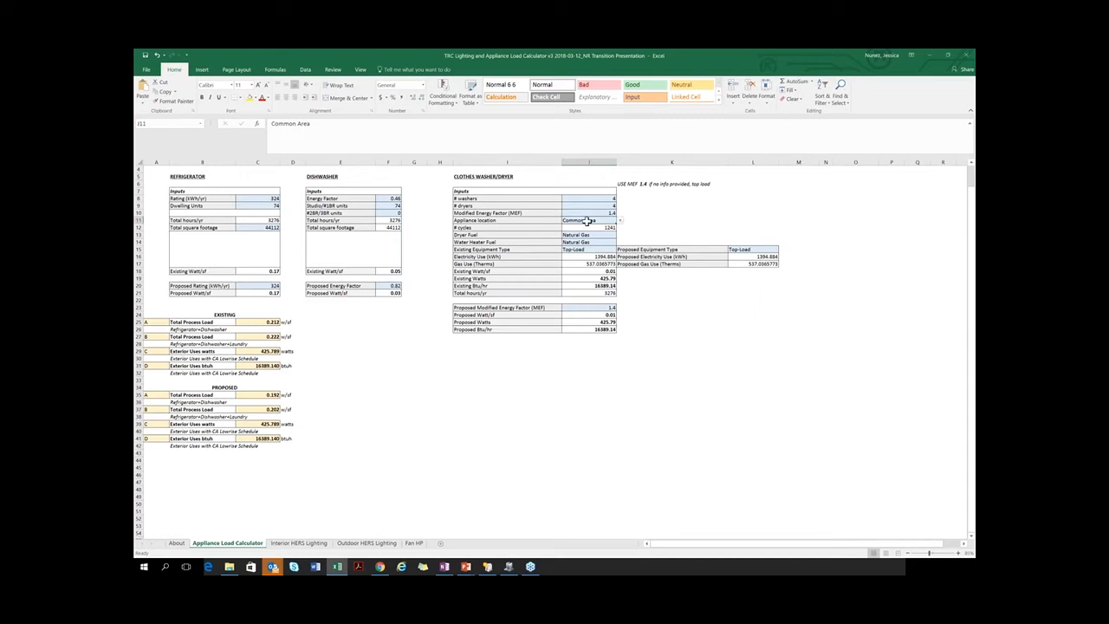
click(620, 221)
click(617, 226)
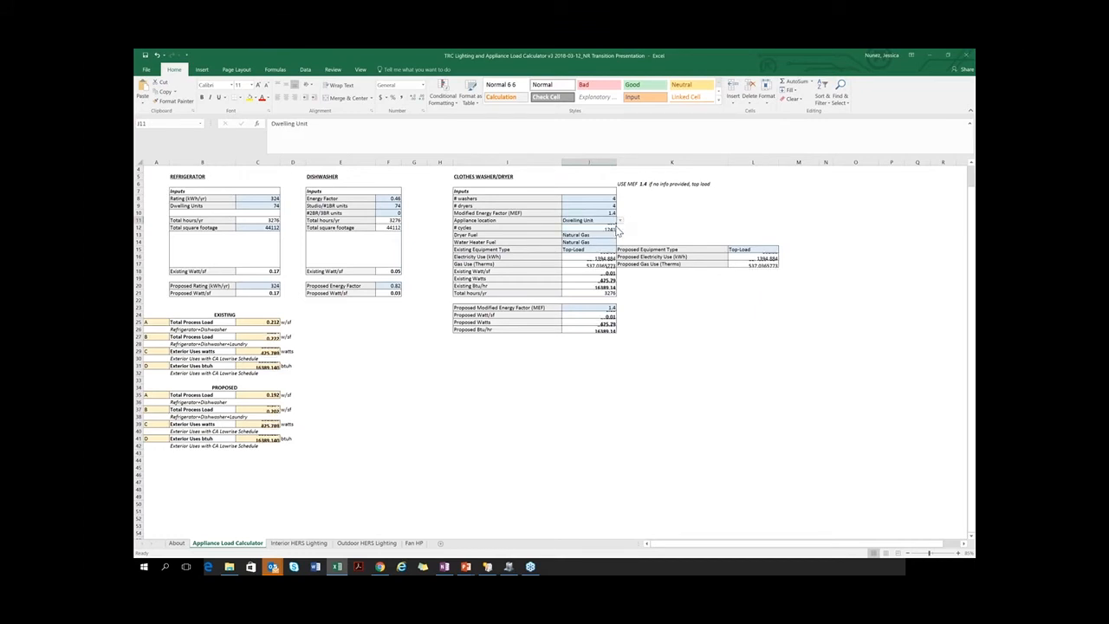
click(438, 378)
- Examine the existing Total Process Load values, comparing Refrigerator+Dishwasher with Refrigerator+Dishwasher+Laundry
click(267, 338)
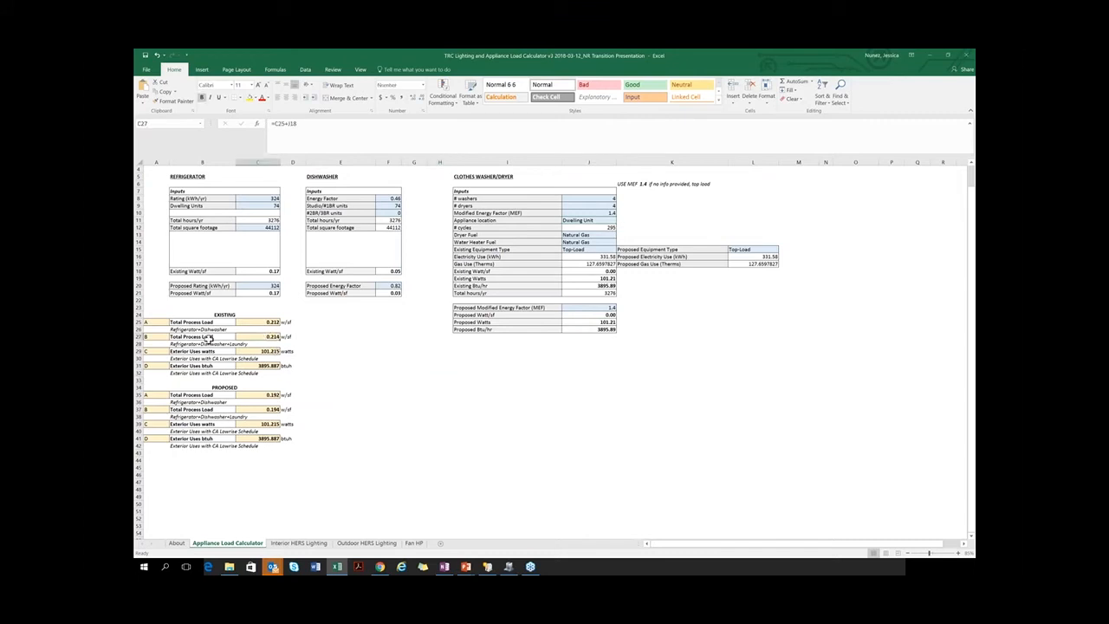
drag(208, 337, 247, 335)
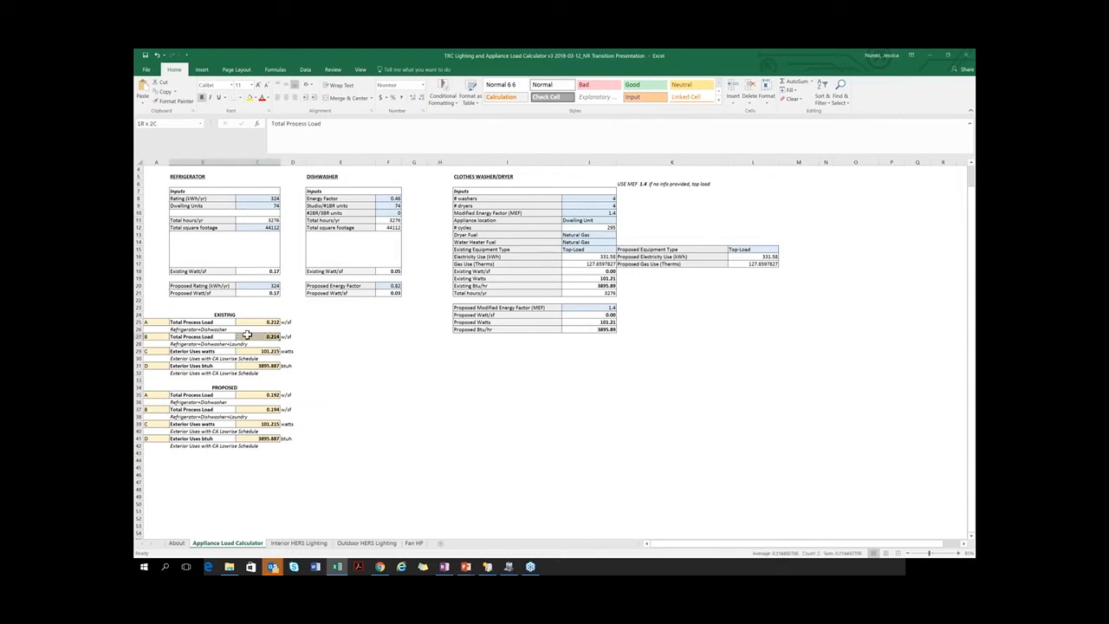
click(357, 350)
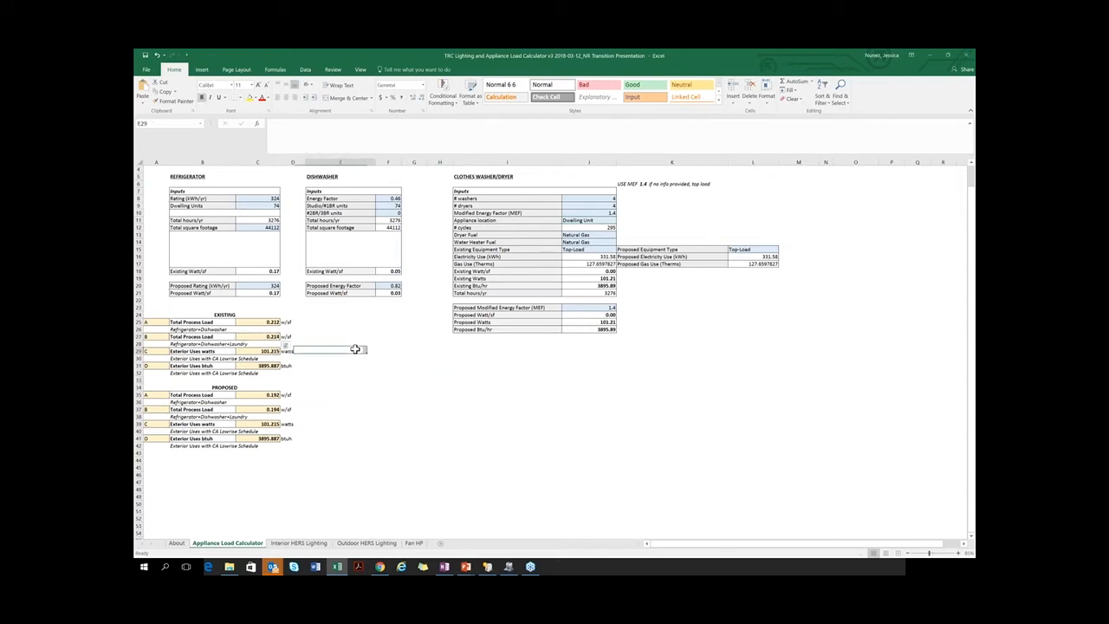
click(272, 322)
click(245, 336)
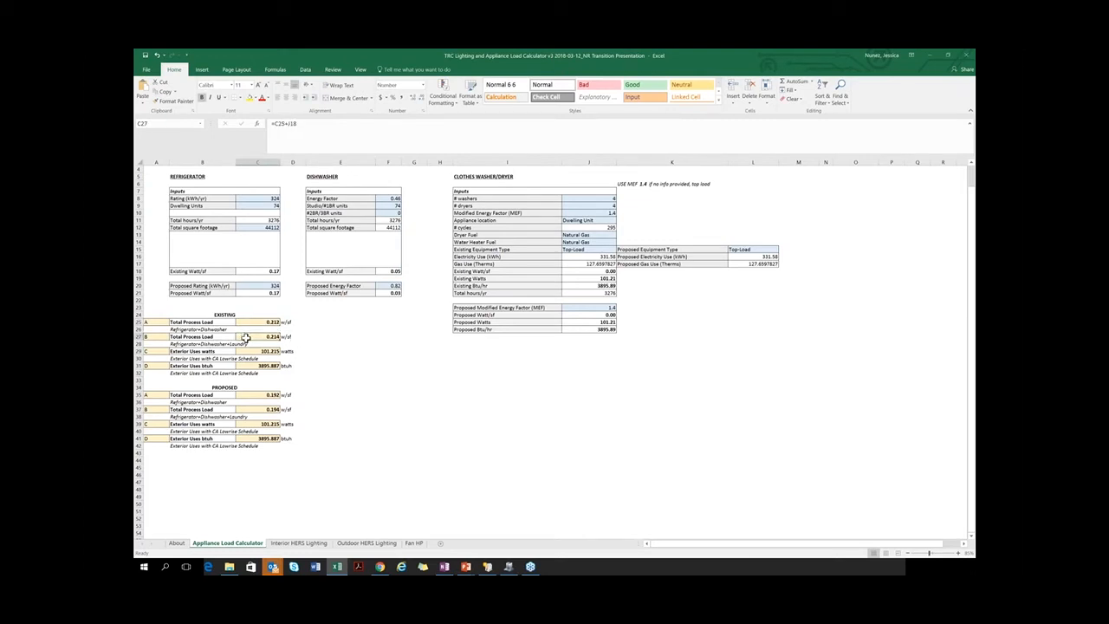
click(194, 345)
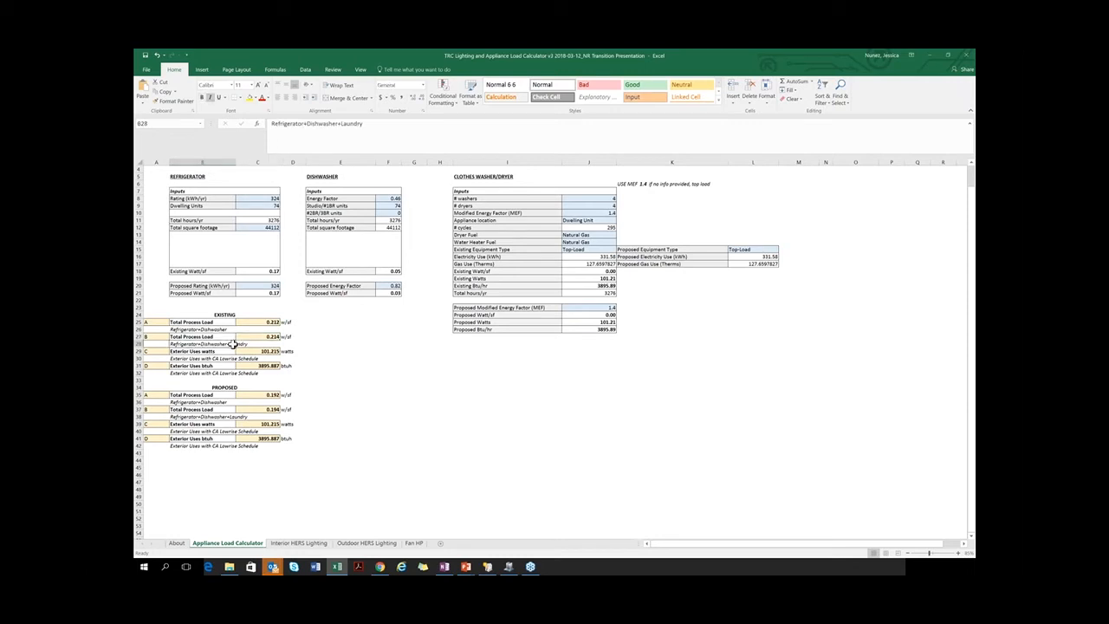
click(194, 337)
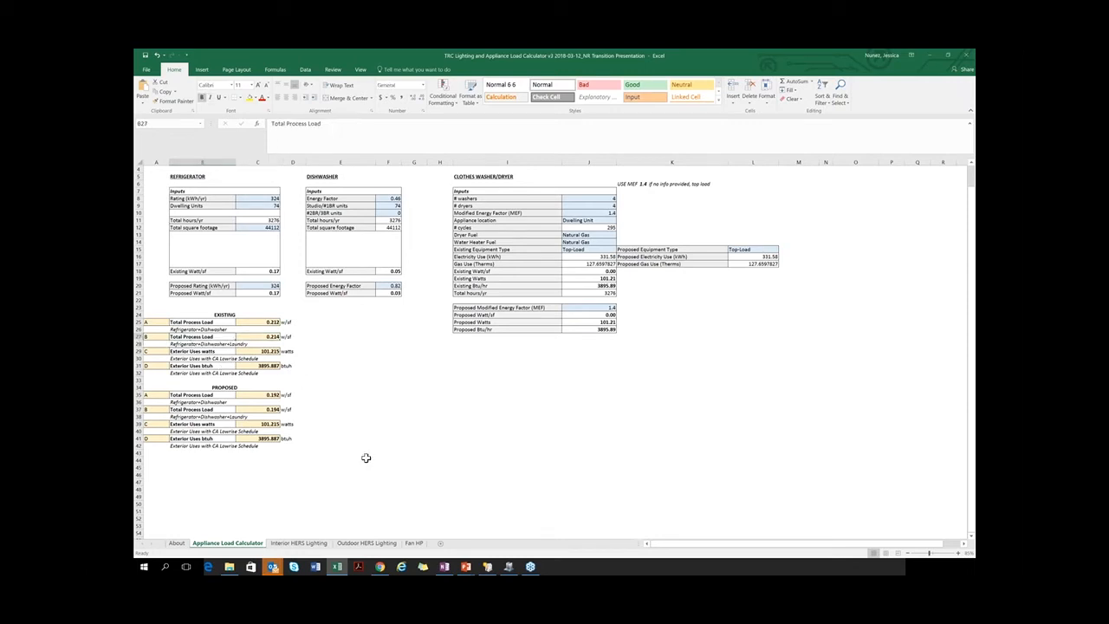
- Switch to EnergyPro and review the 2nd Floor Tenant zone's process equipment sensible heat, the building's exterior uses and the 1st Floor Tenant zone
click(509, 567)
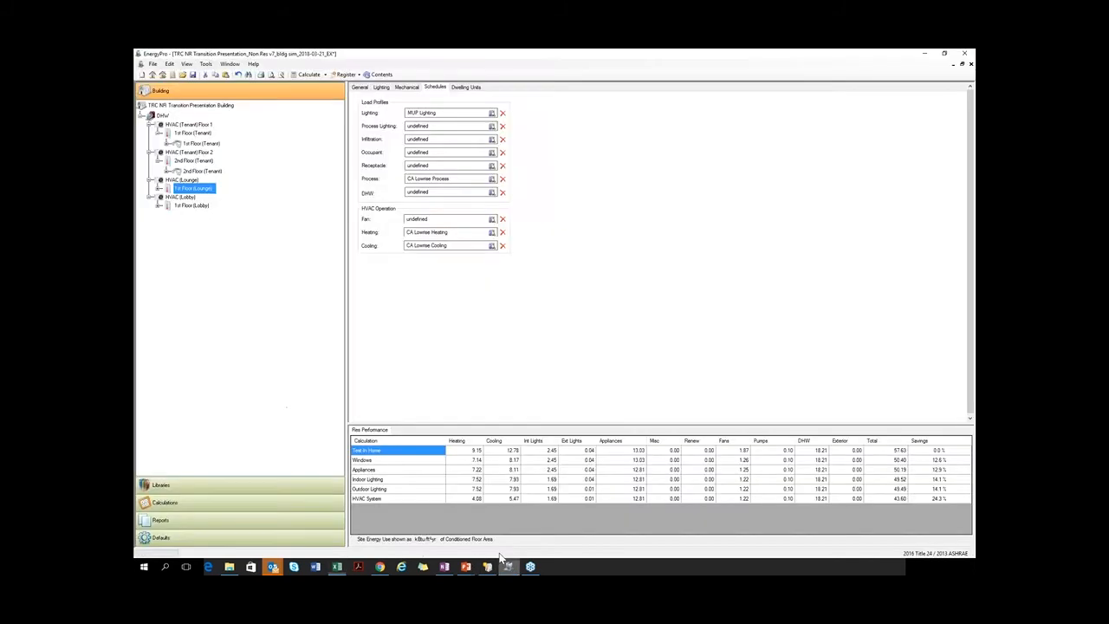
click(201, 171)
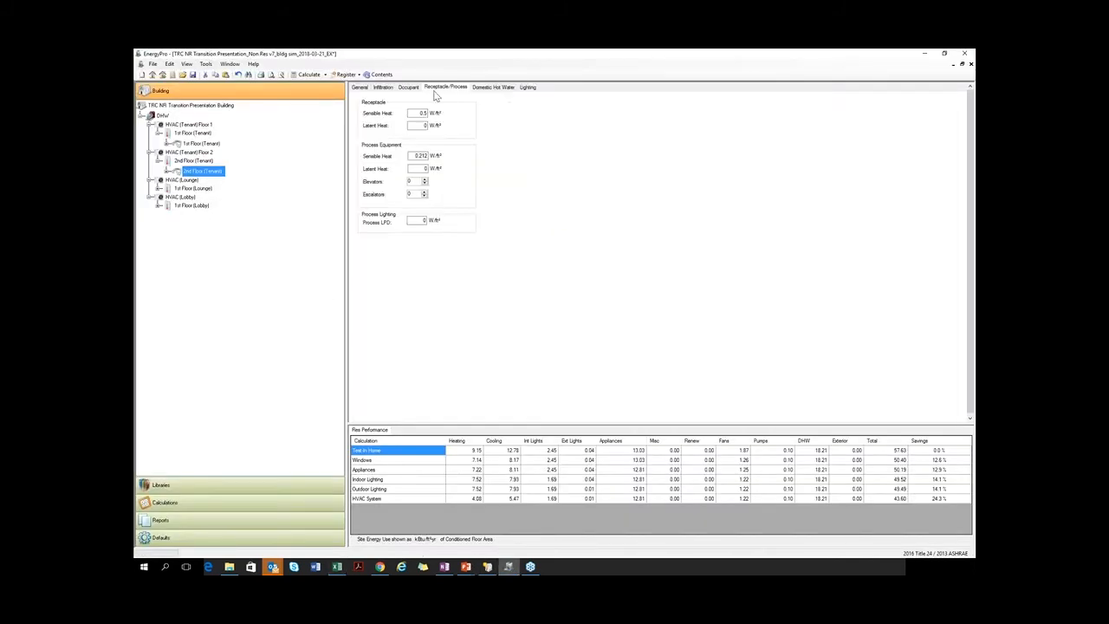
drag(409, 155, 437, 155)
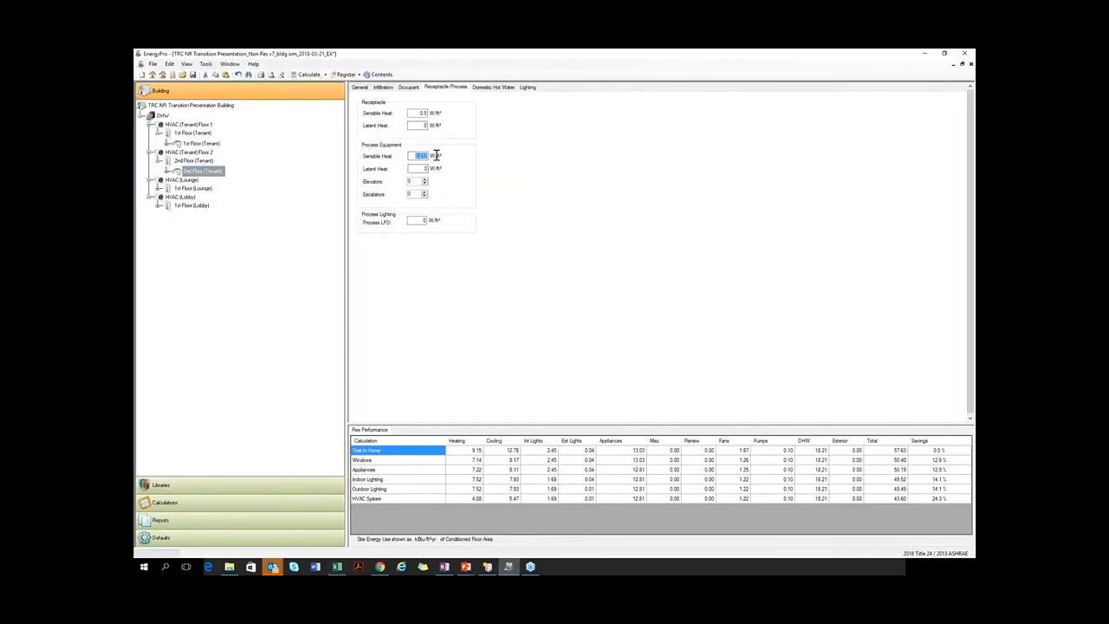
click(176, 105)
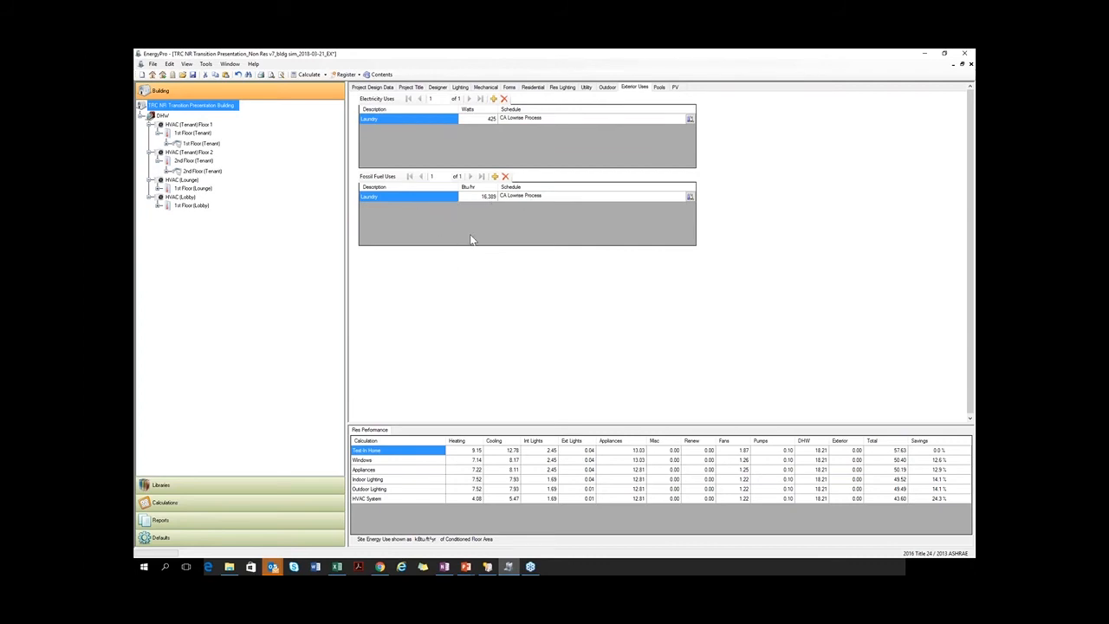
click(214, 144)
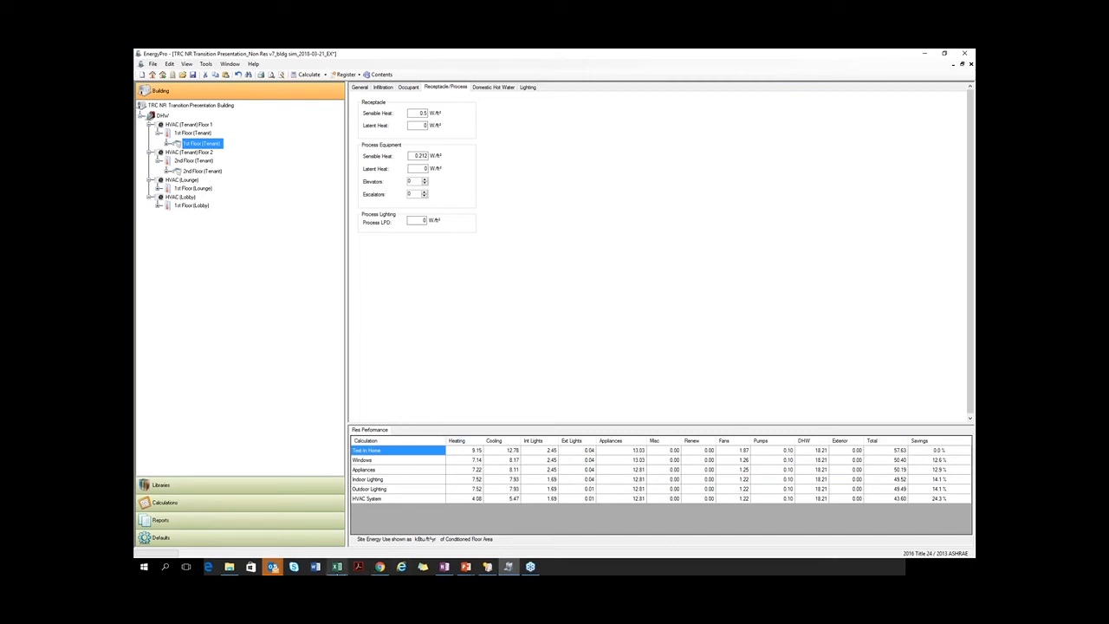
- Switch to the Excel calculator and examine the clothes washer/dryer appliance location input
click(336, 567)
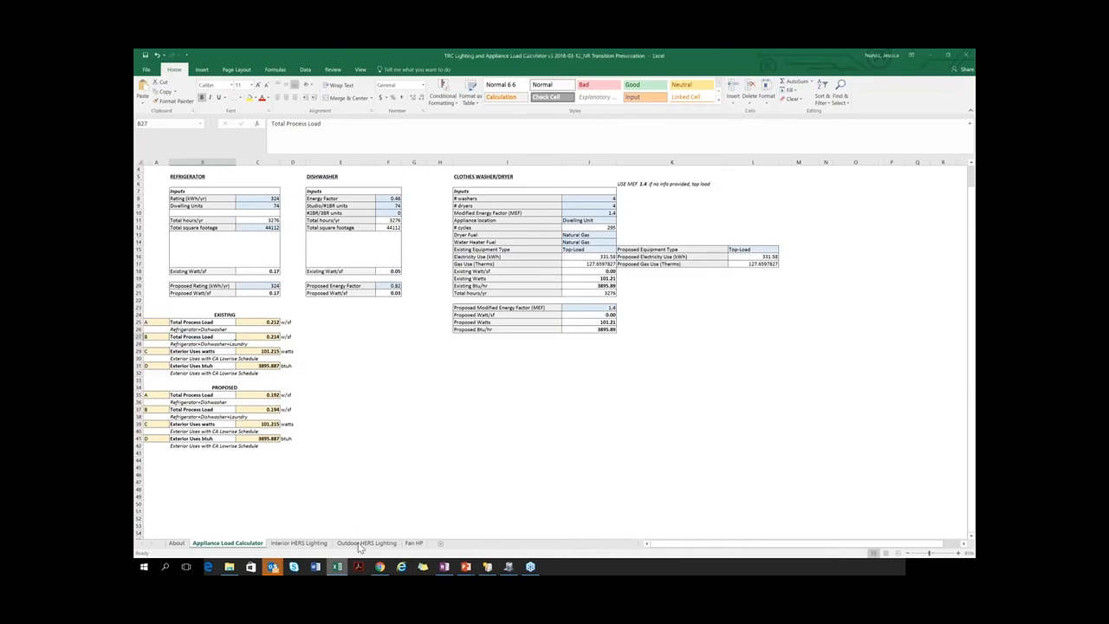
click(414, 409)
click(739, 327)
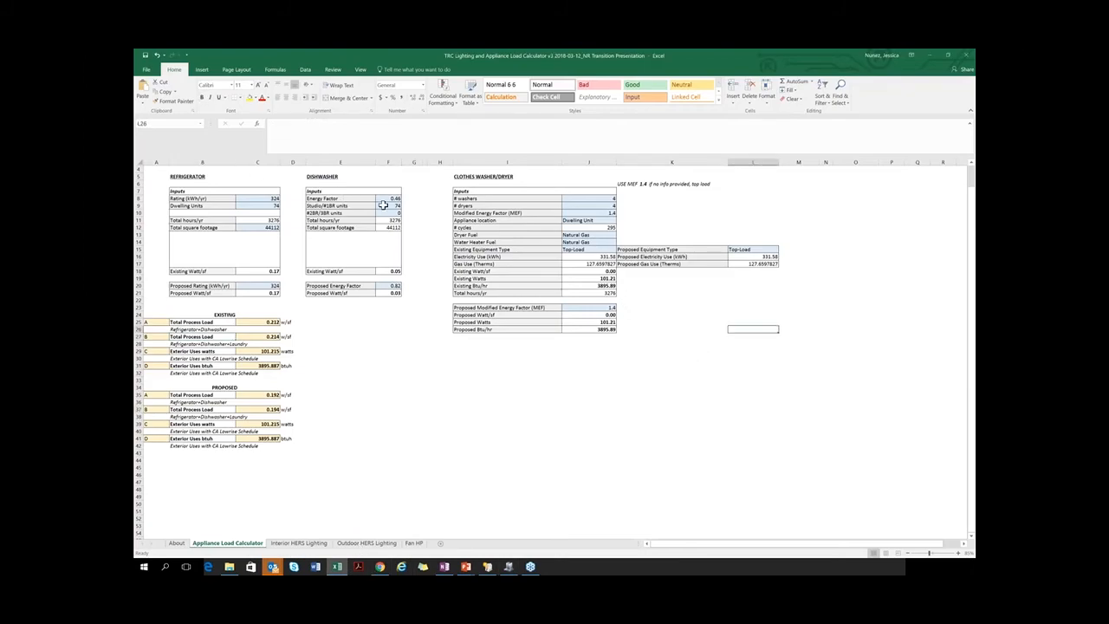
click(639, 222)
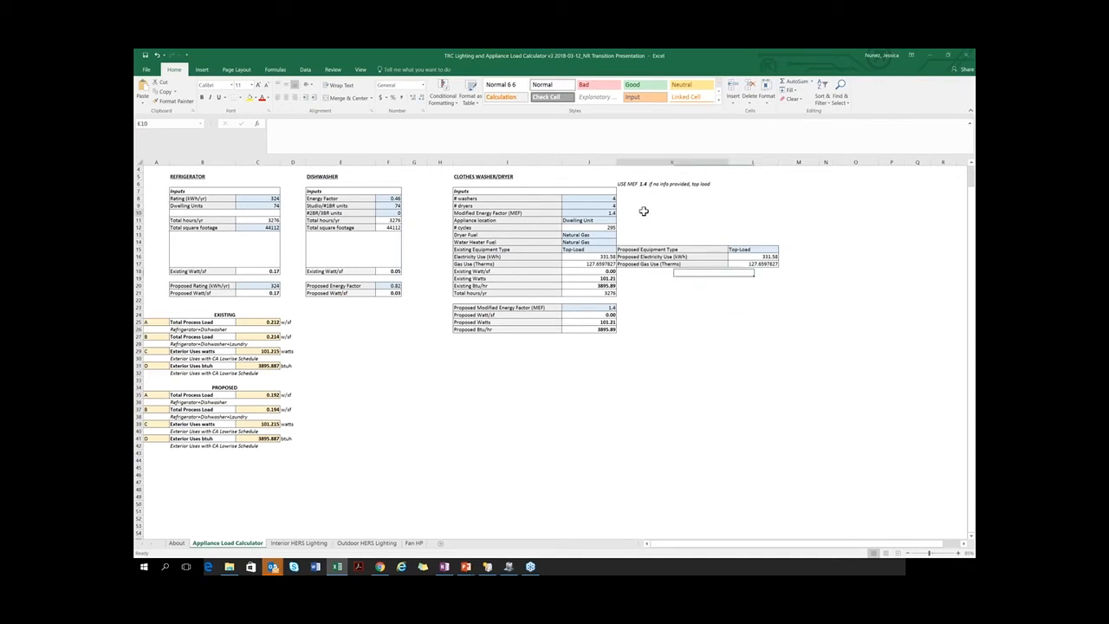
click(599, 220)
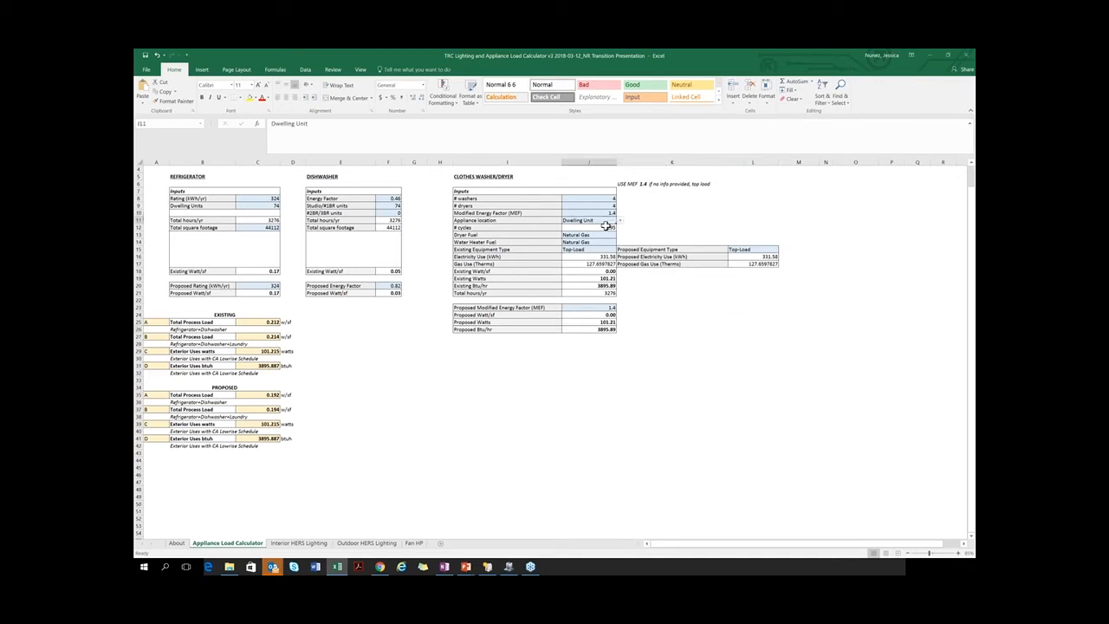
click(545, 223)
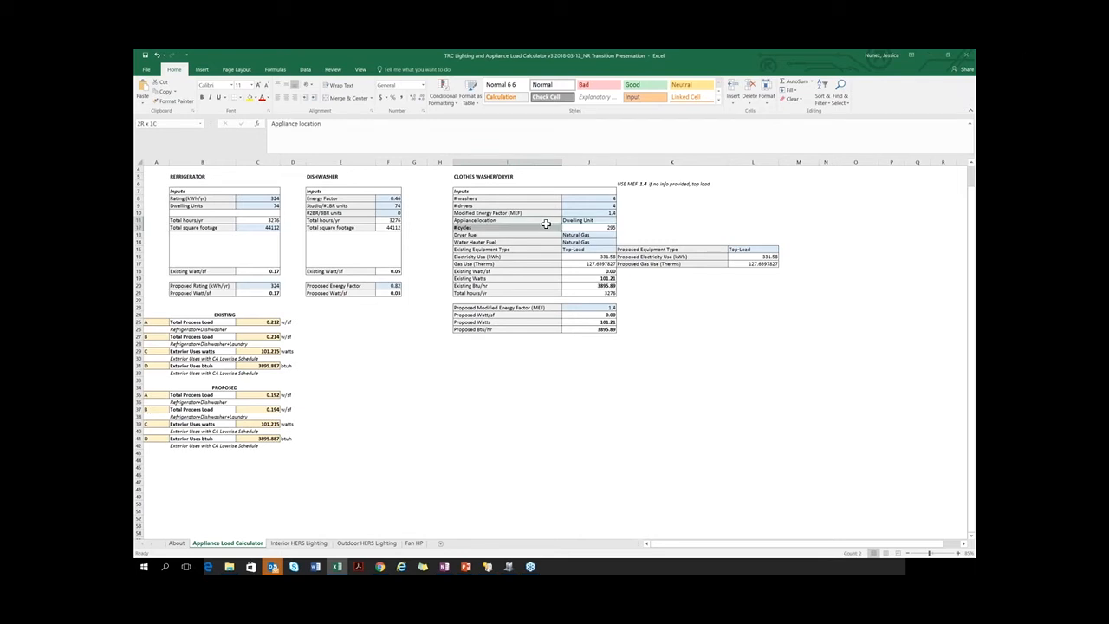
click(624, 219)
- Review the numbers of washers and dryers alongside the choices for the appliance location
click(597, 200)
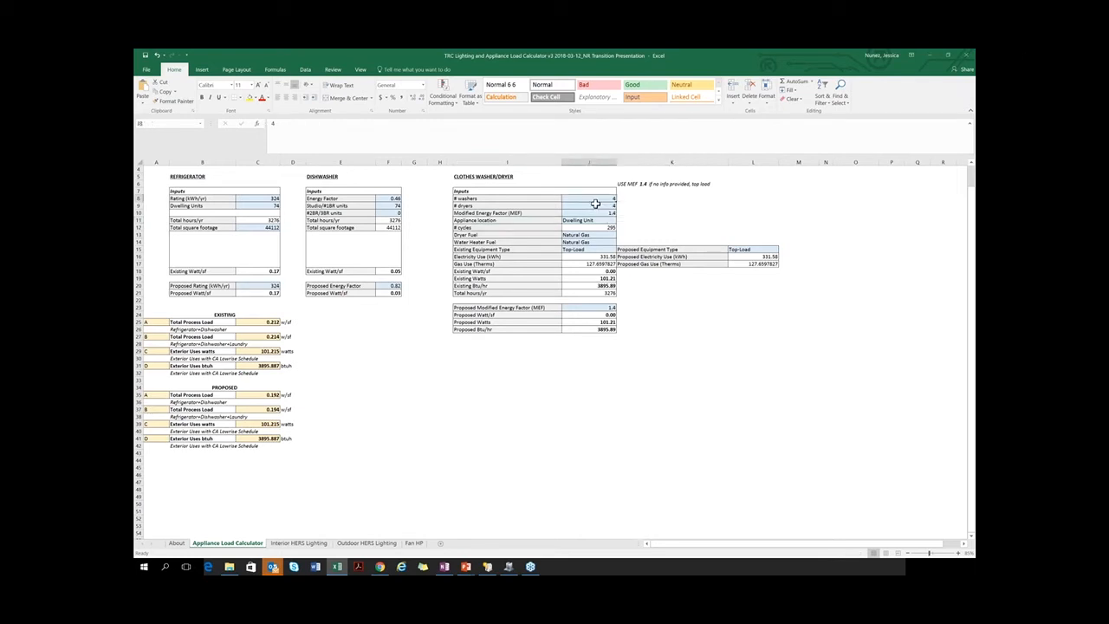
click(597, 206)
click(609, 220)
click(604, 199)
click(611, 206)
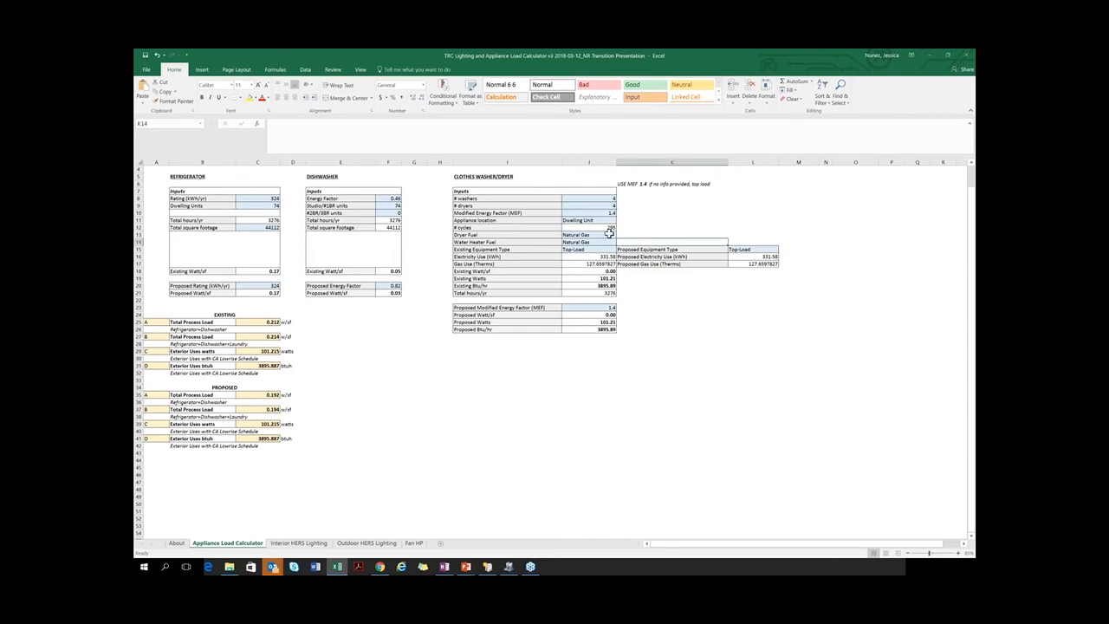
click(607, 220)
click(620, 220)
click(621, 221)
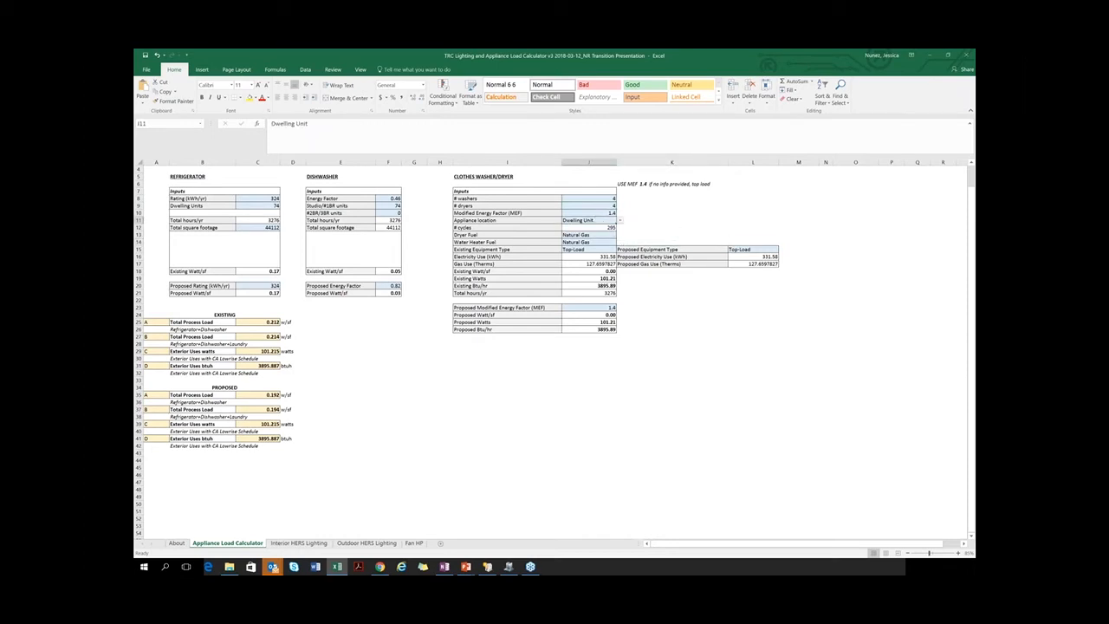
- Try a Modified Energy Factor of 1.8 for the existing clothes washers, and restore it to 1.4
click(607, 213)
click(620, 212)
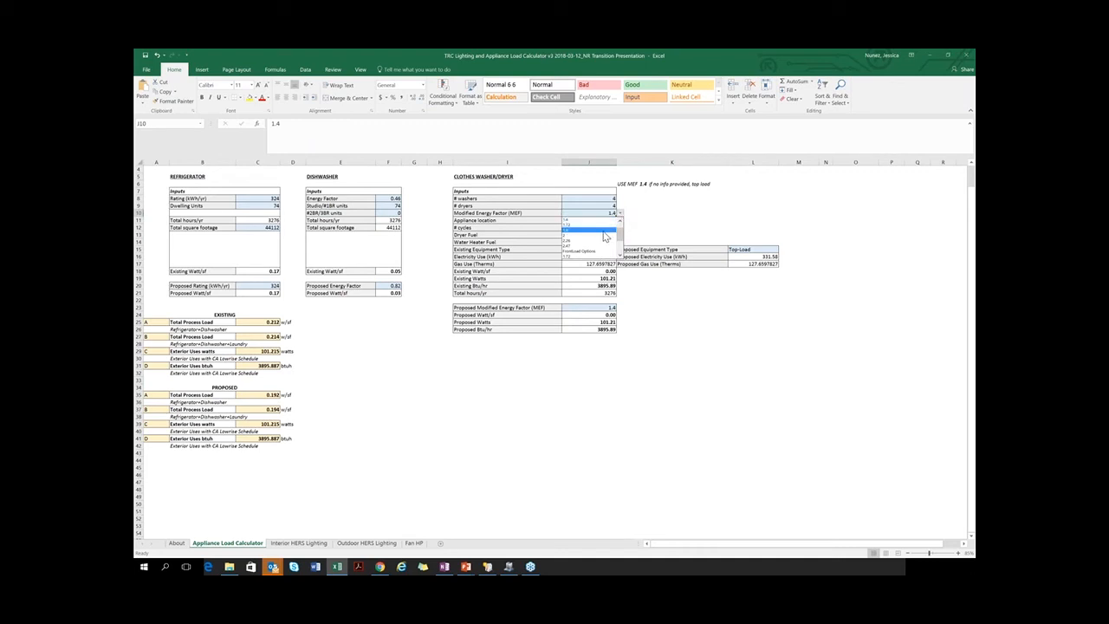
click(604, 232)
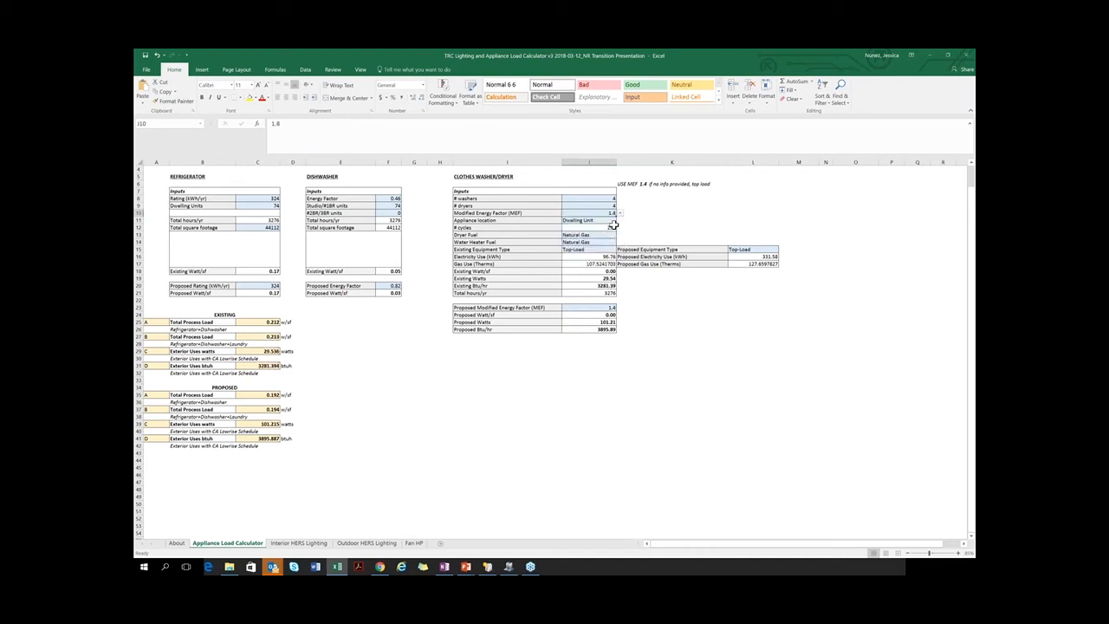
click(620, 214)
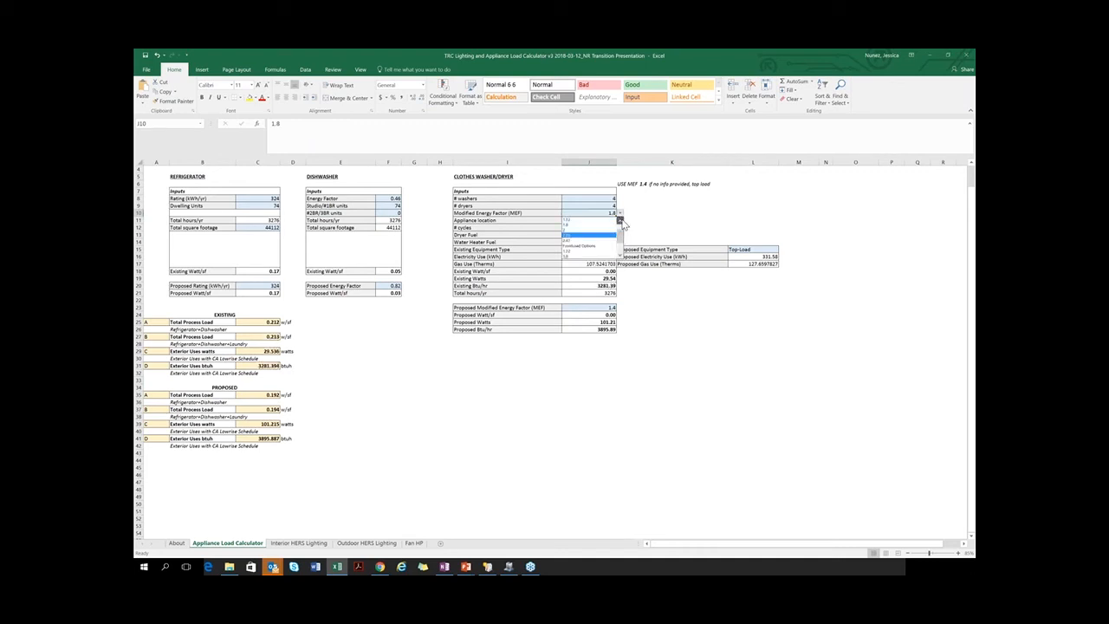
click(606, 227)
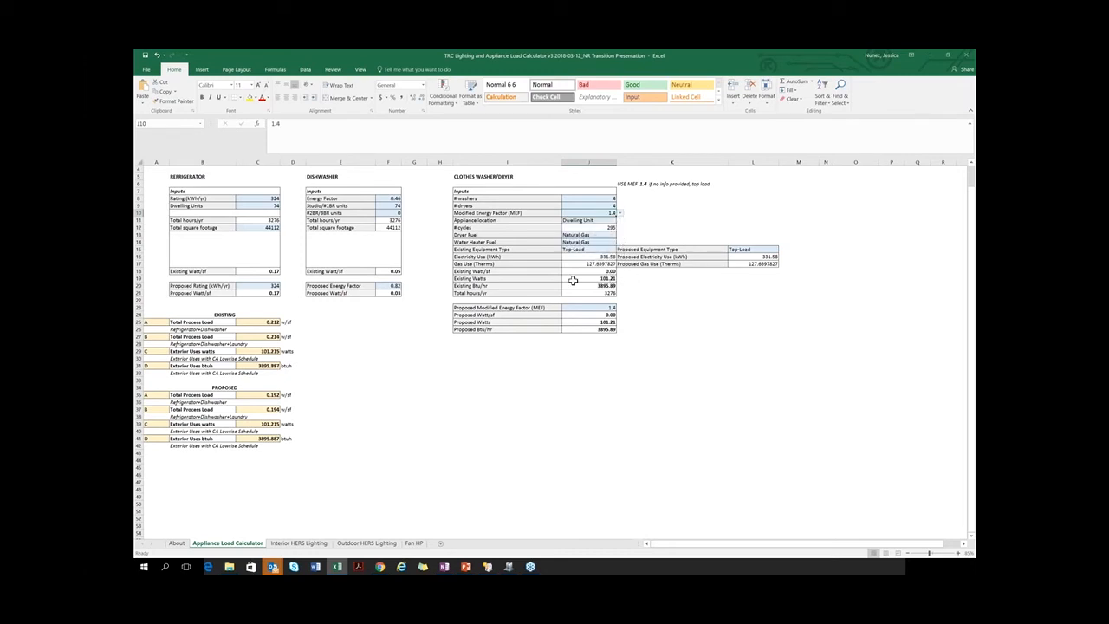
- Set the dryer fuel to Electricity and check the existing Total Process Load for Refrigerator+Dishwasher+Laundry
click(589, 235)
click(619, 236)
click(598, 248)
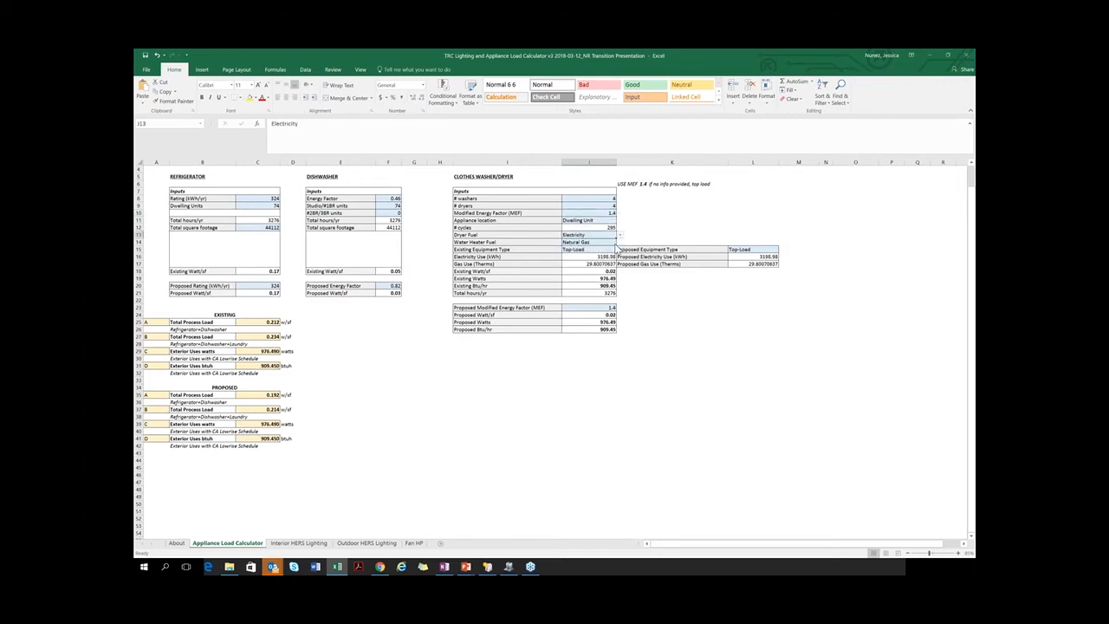
click(279, 335)
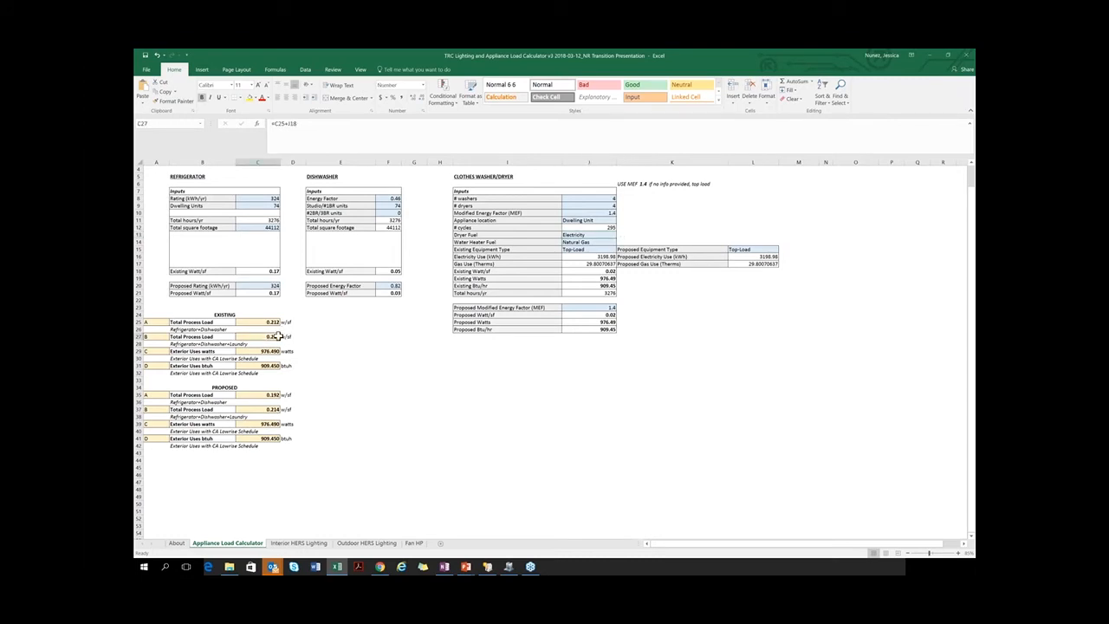
click(317, 353)
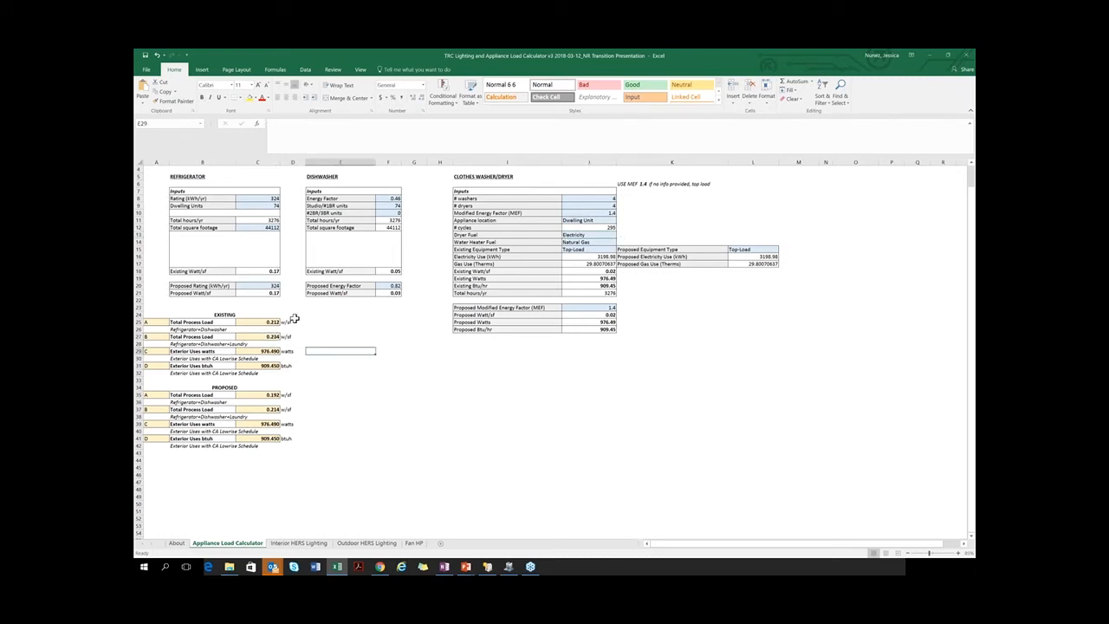
- Set the clothes washer/dryer appliance location to Common Area and check the existing Exterior Uses watts
click(604, 219)
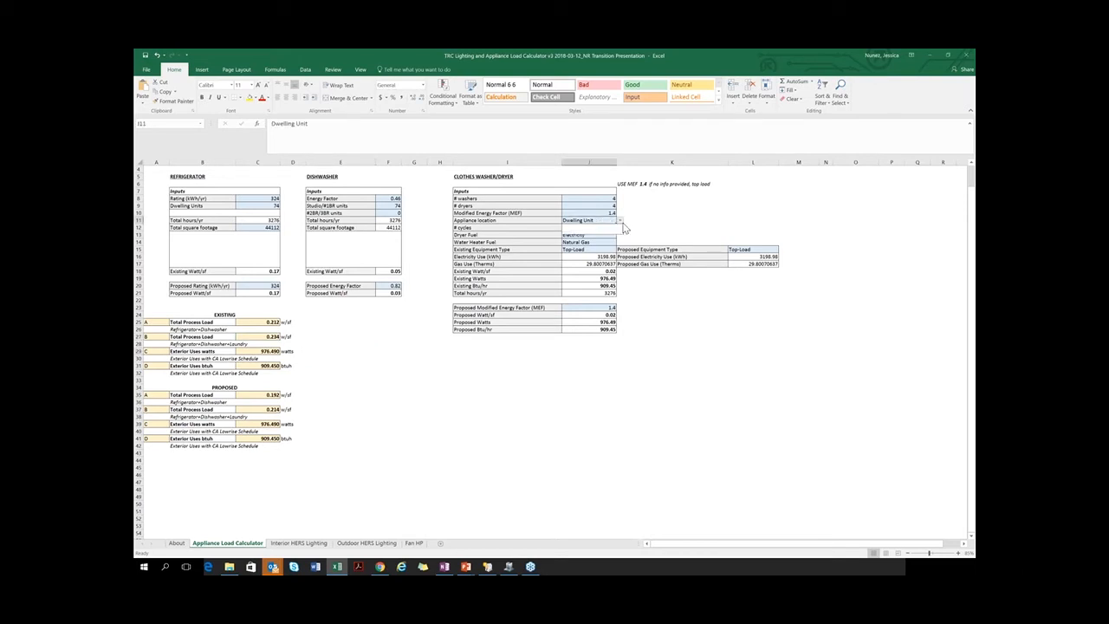
click(620, 220)
click(607, 231)
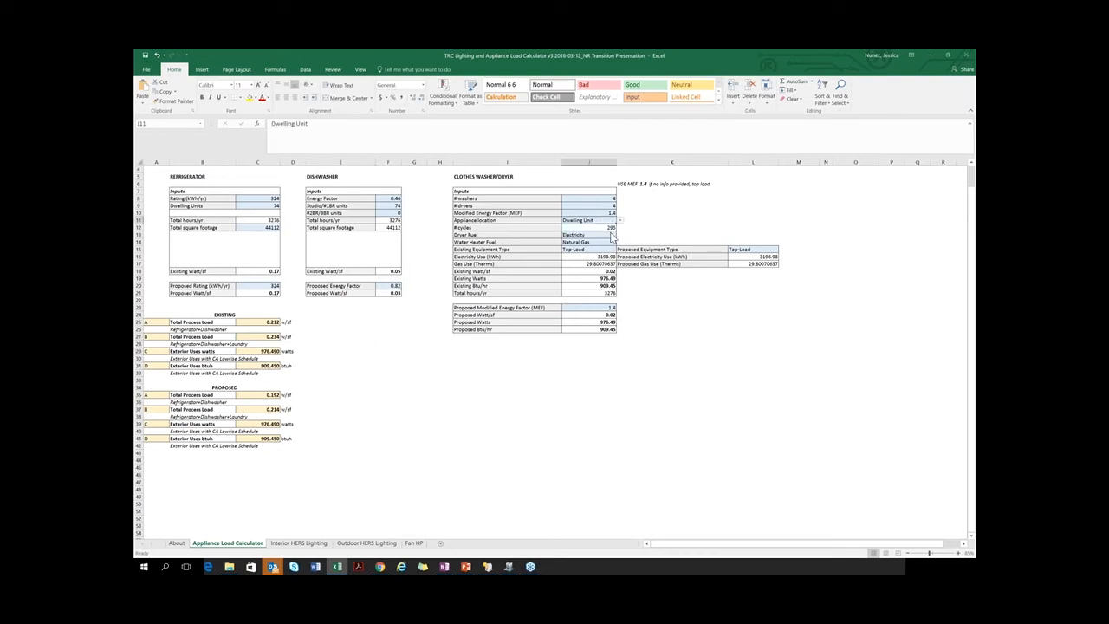
click(276, 350)
drag(144, 350, 274, 351)
click(409, 367)
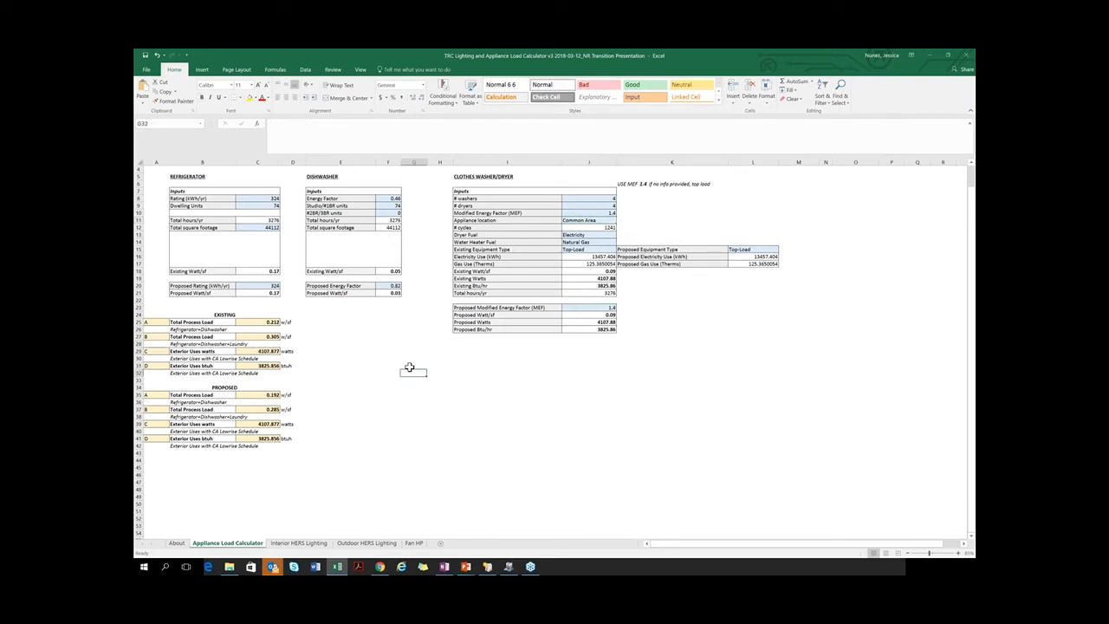
- Keep the dryer fuel at Electricity, return the appliance location to Dwelling Unit, and check the existing Total Process Load including laundry
click(574, 235)
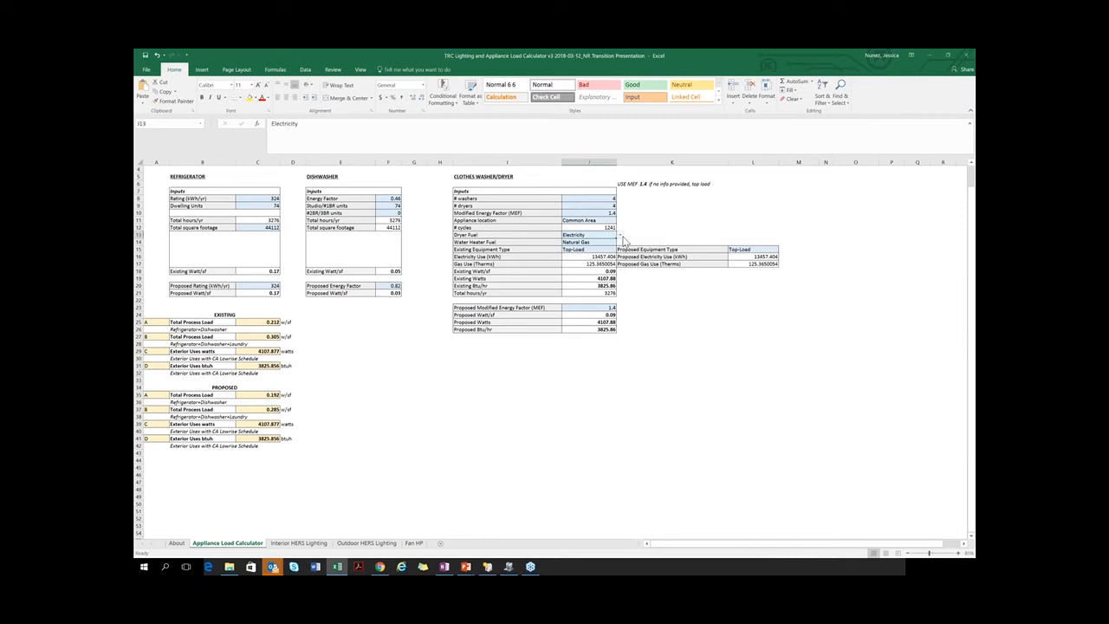
click(620, 236)
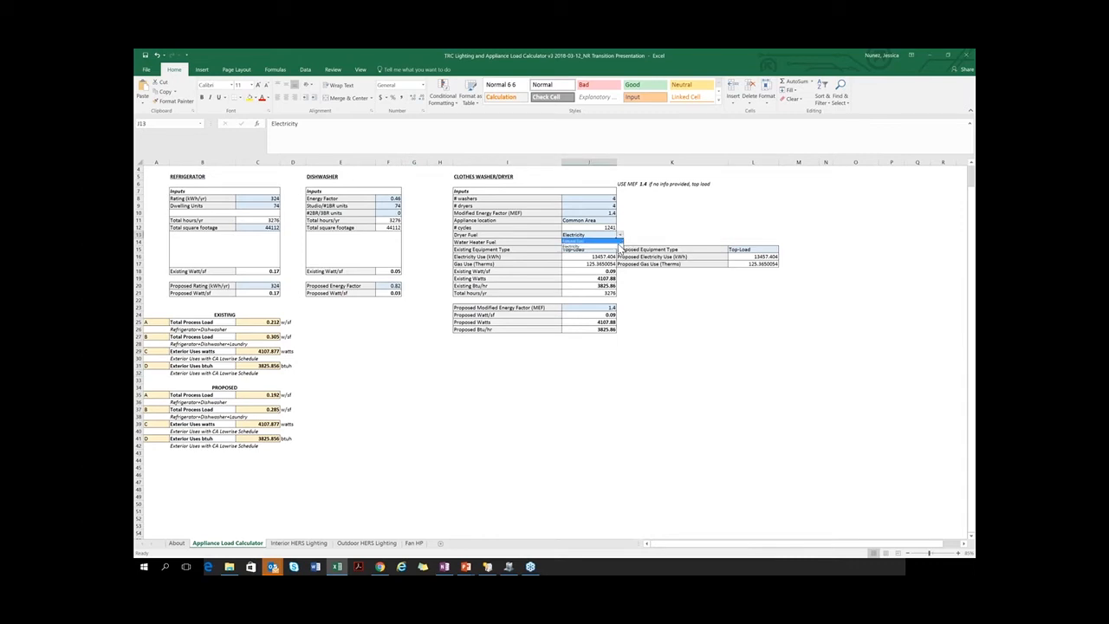
click(618, 246)
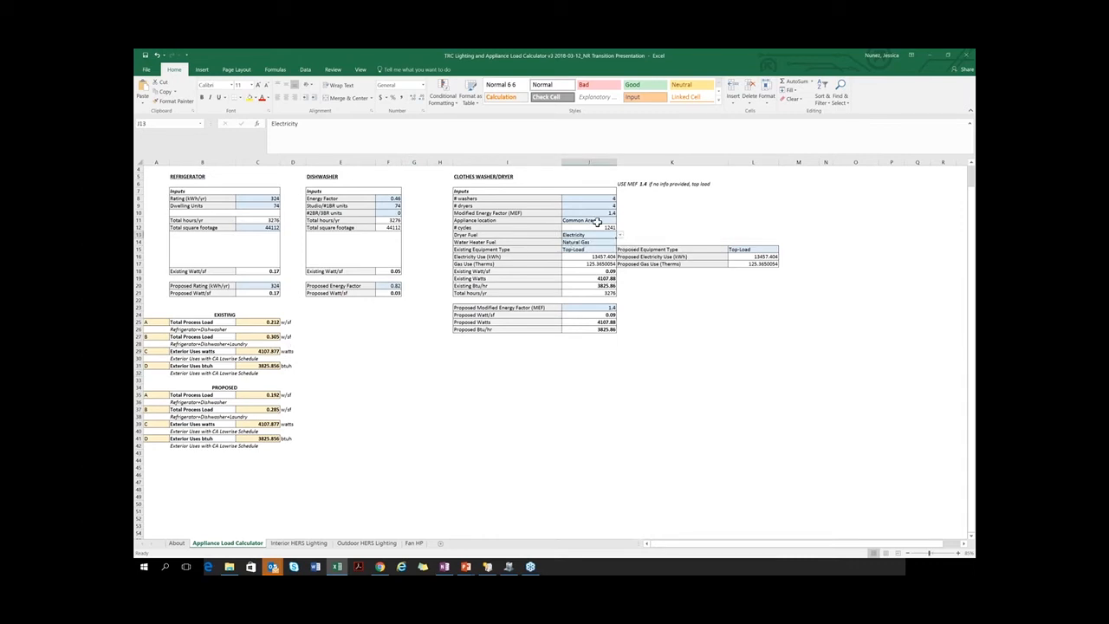
click(598, 222)
click(620, 221)
click(582, 234)
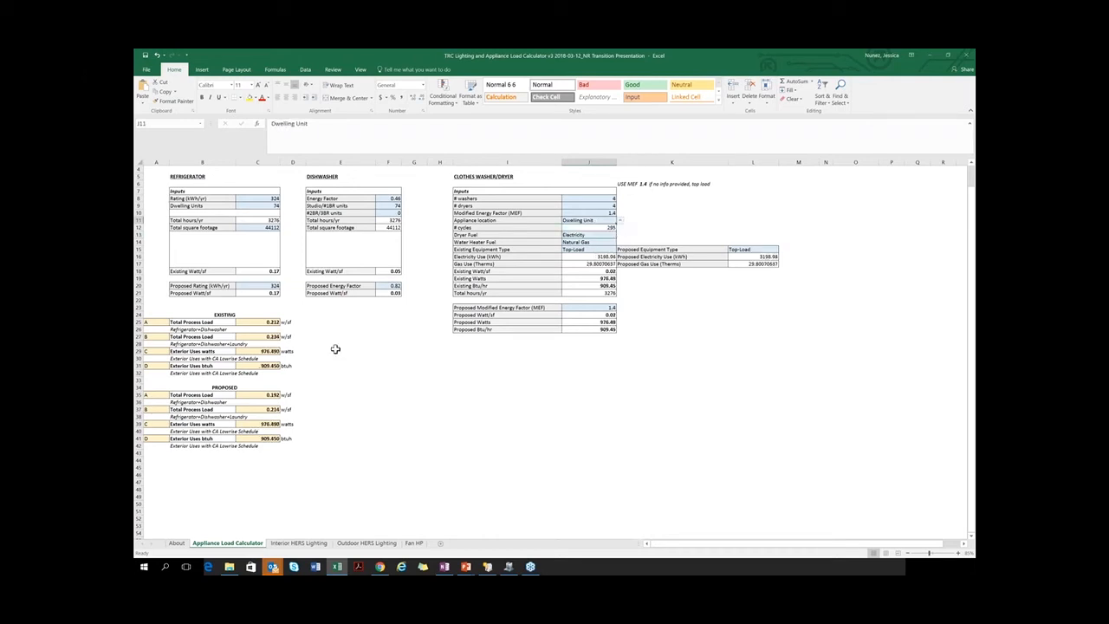
click(271, 336)
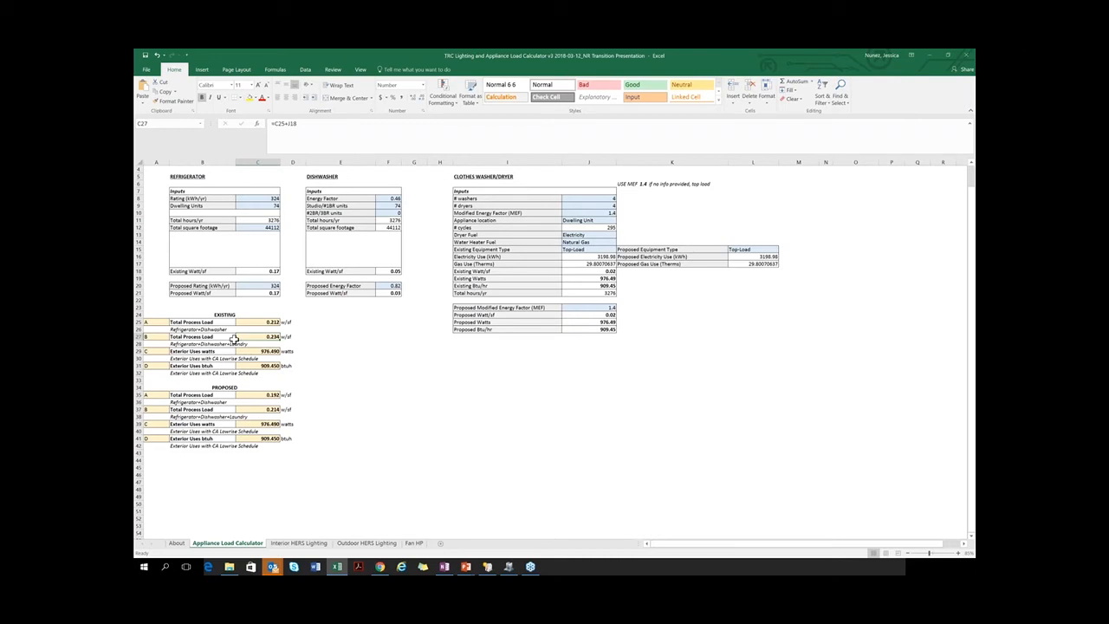
click(312, 380)
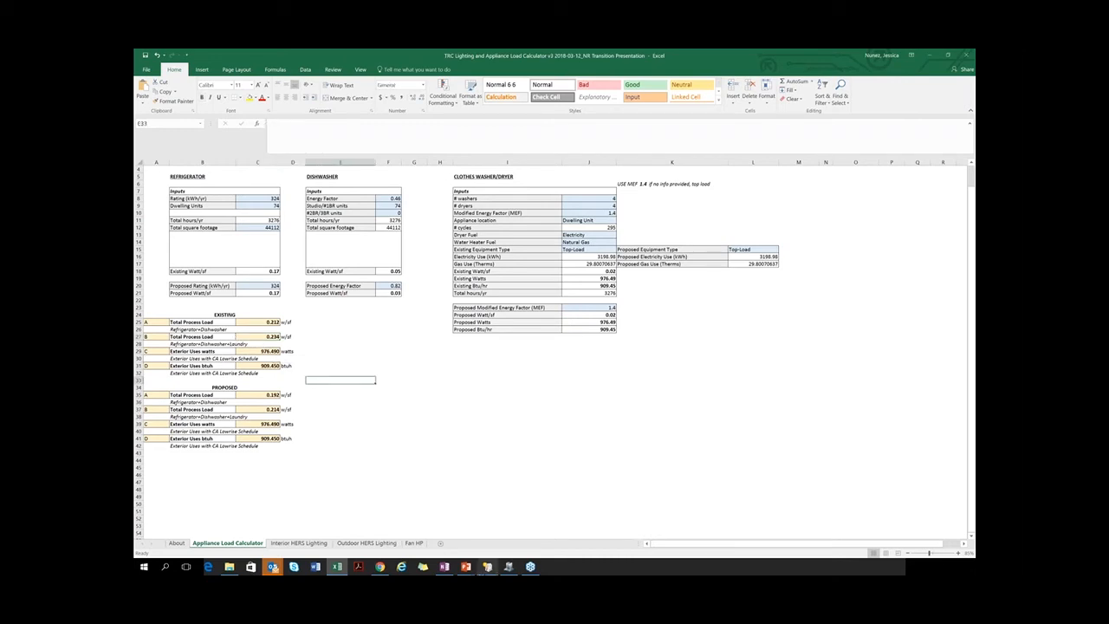
- Switch to the EnergyPro v7 model and compare the 1st Floor Tenant room's process equipment sensible heat with the building's laundry exterior uses
mouse_move(487, 567)
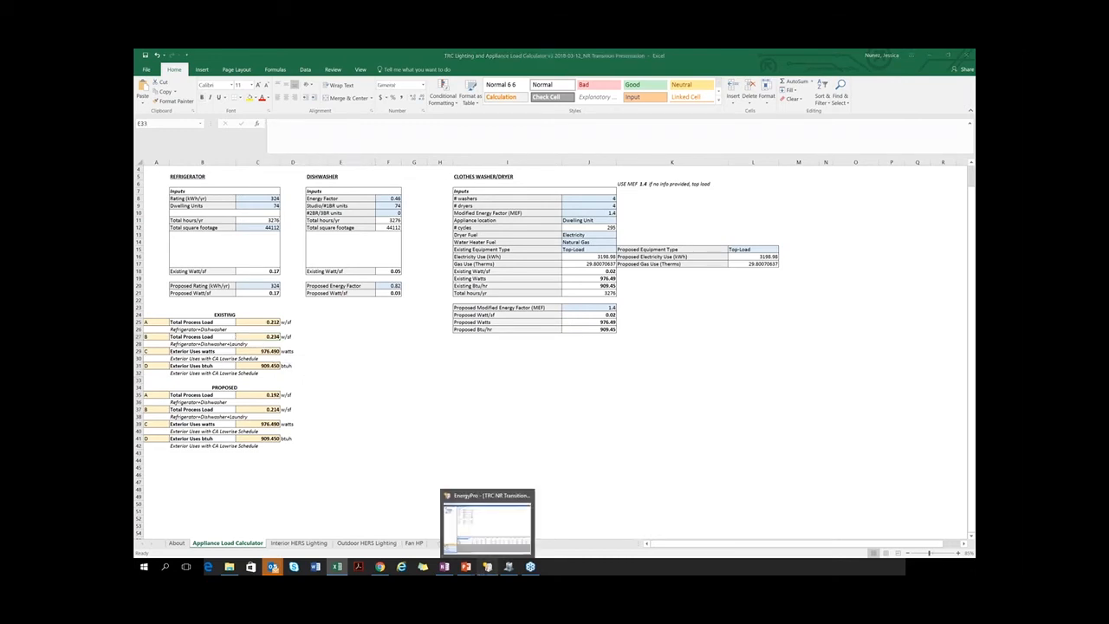
click(487, 567)
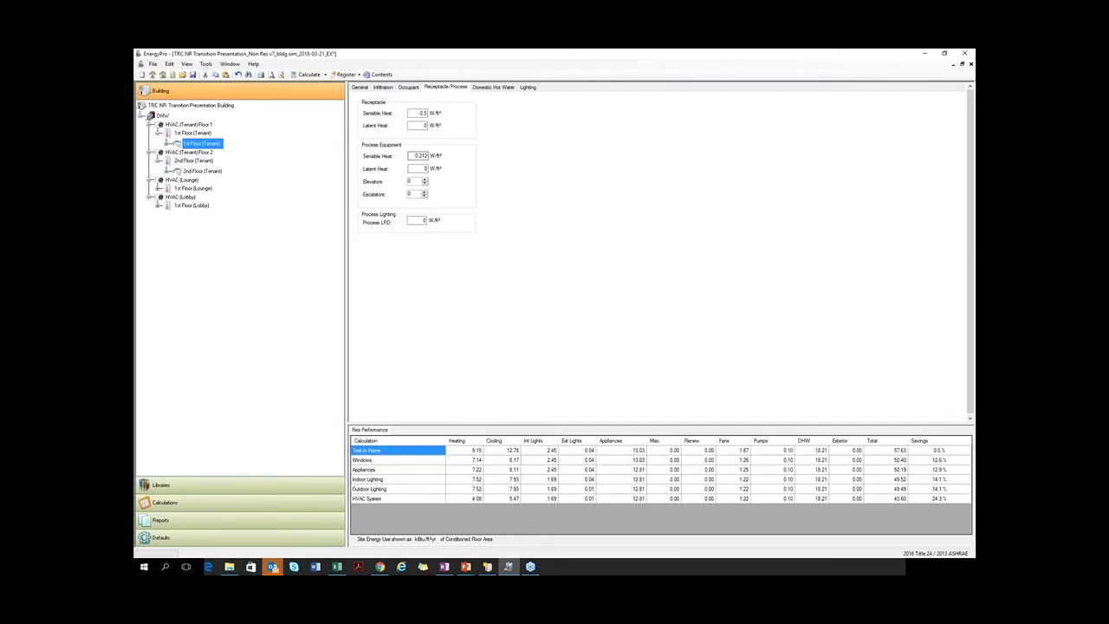
click(416, 157)
click(205, 105)
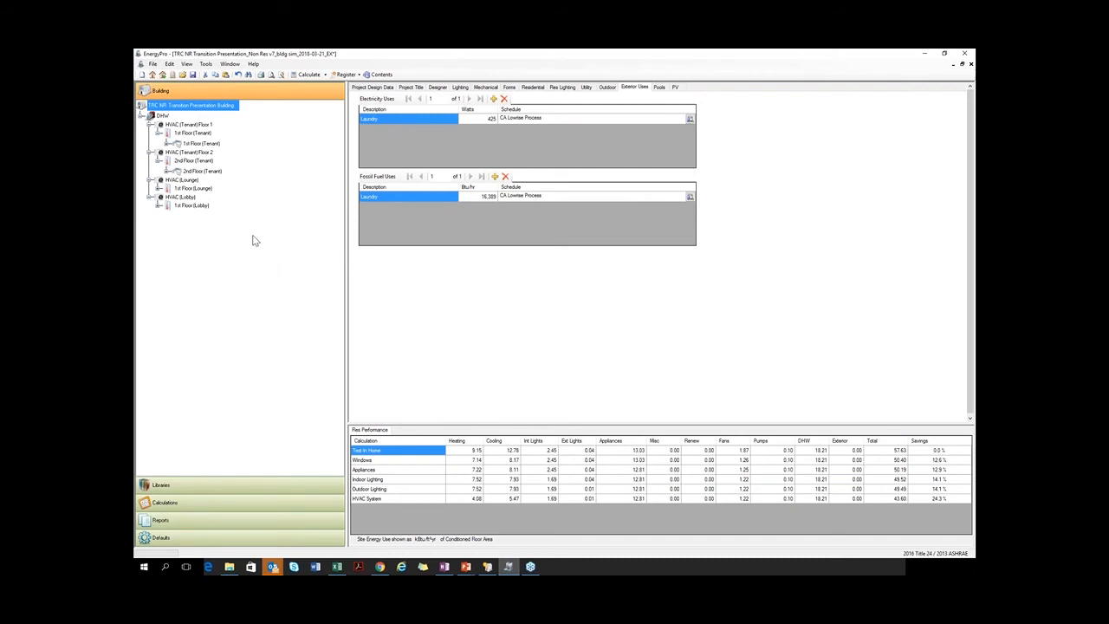
click(212, 144)
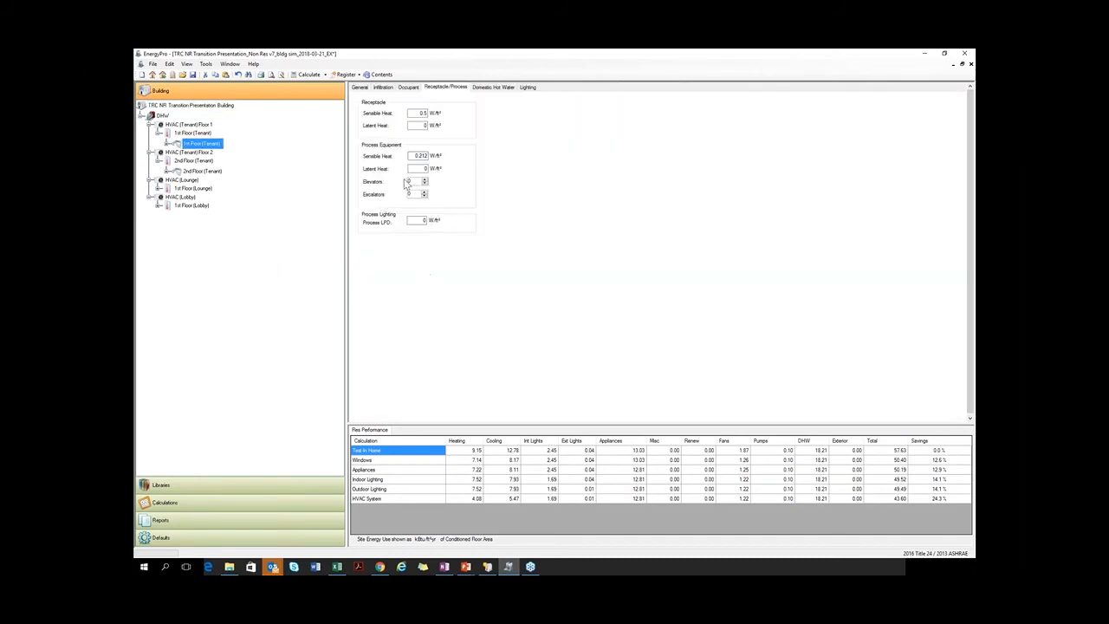
double_click(420, 155)
click(213, 106)
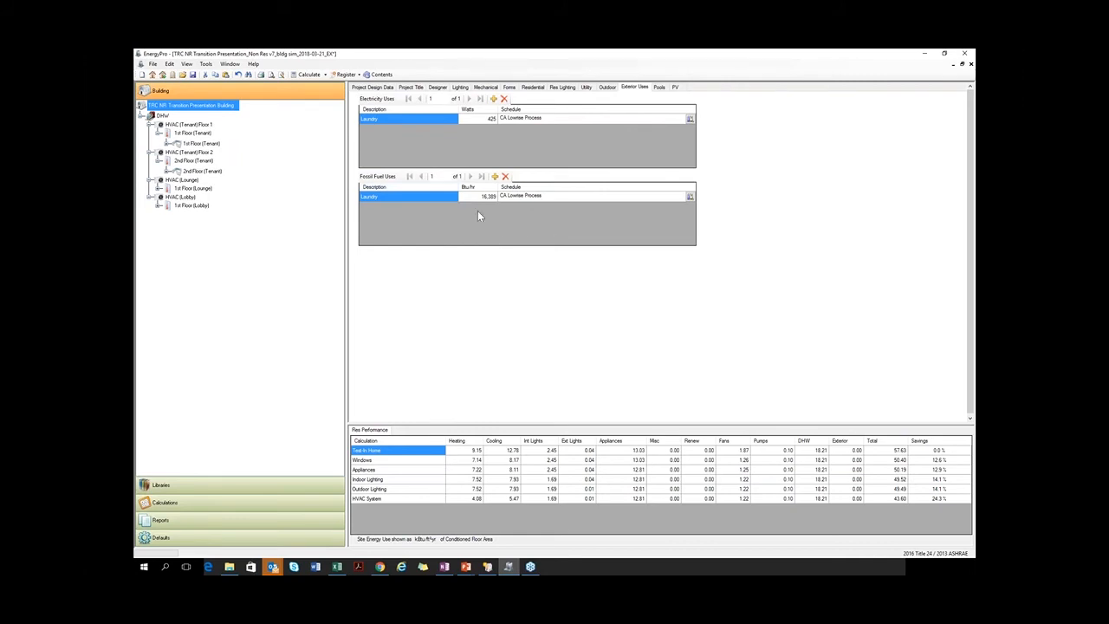
click(214, 144)
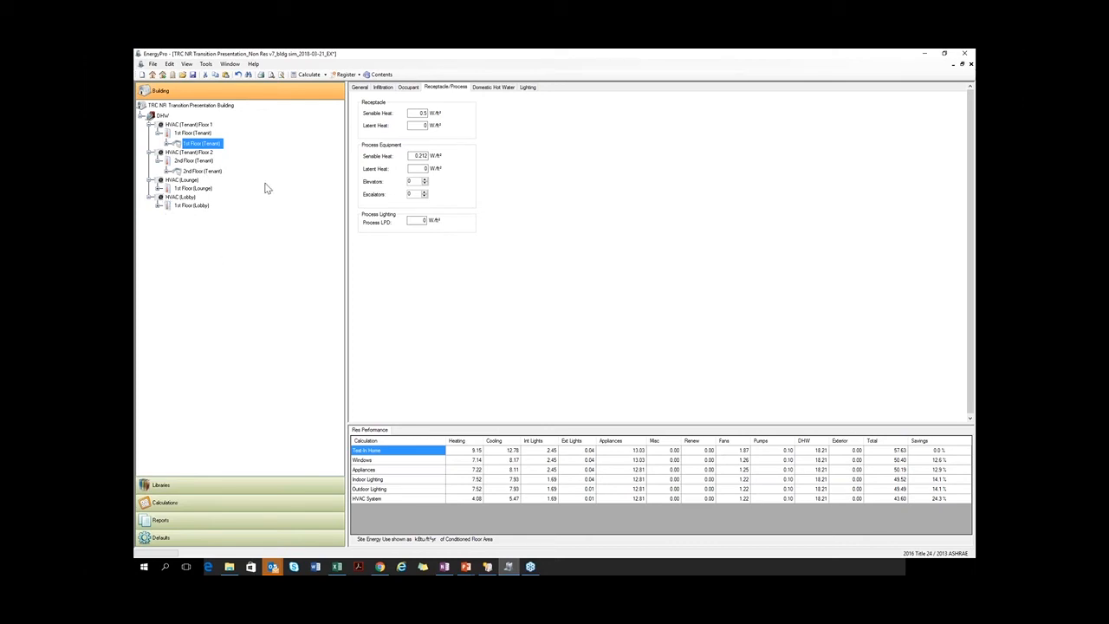
- Switch to the EnergyPro v5 model and check the number of kitchens and bedrooms in the 1st and 2nd Floor Tenant rooms
click(487, 566)
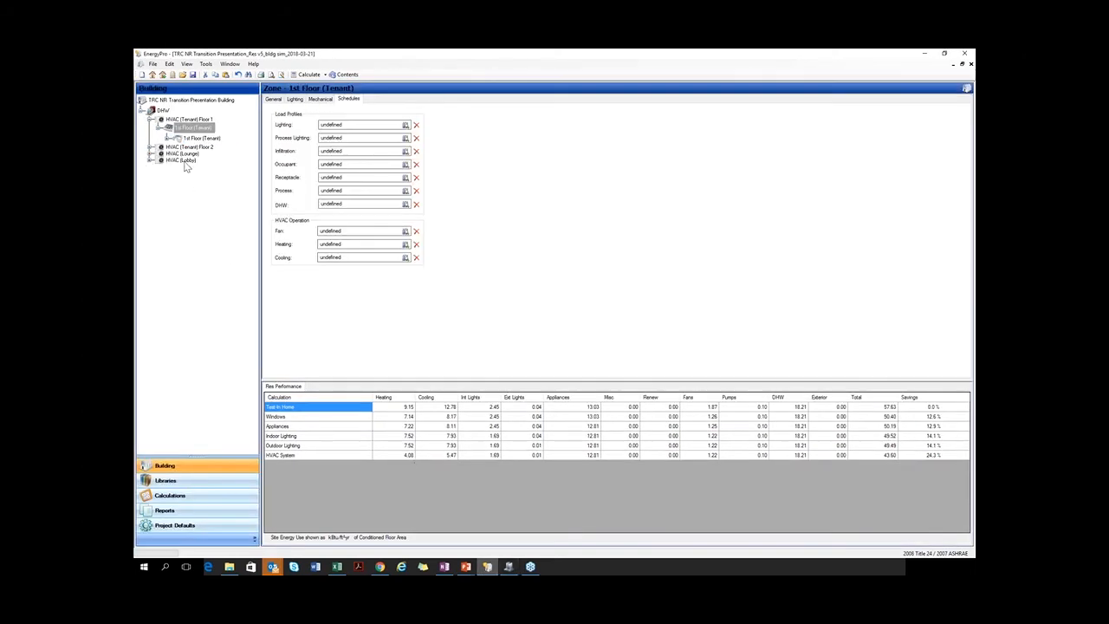
click(199, 138)
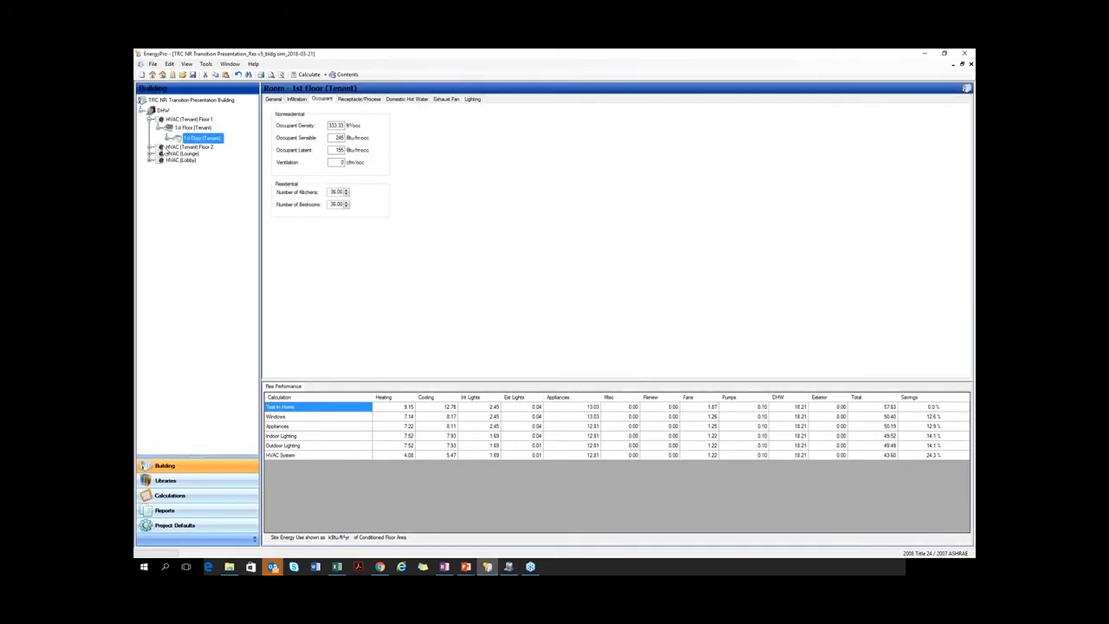
click(151, 148)
click(160, 155)
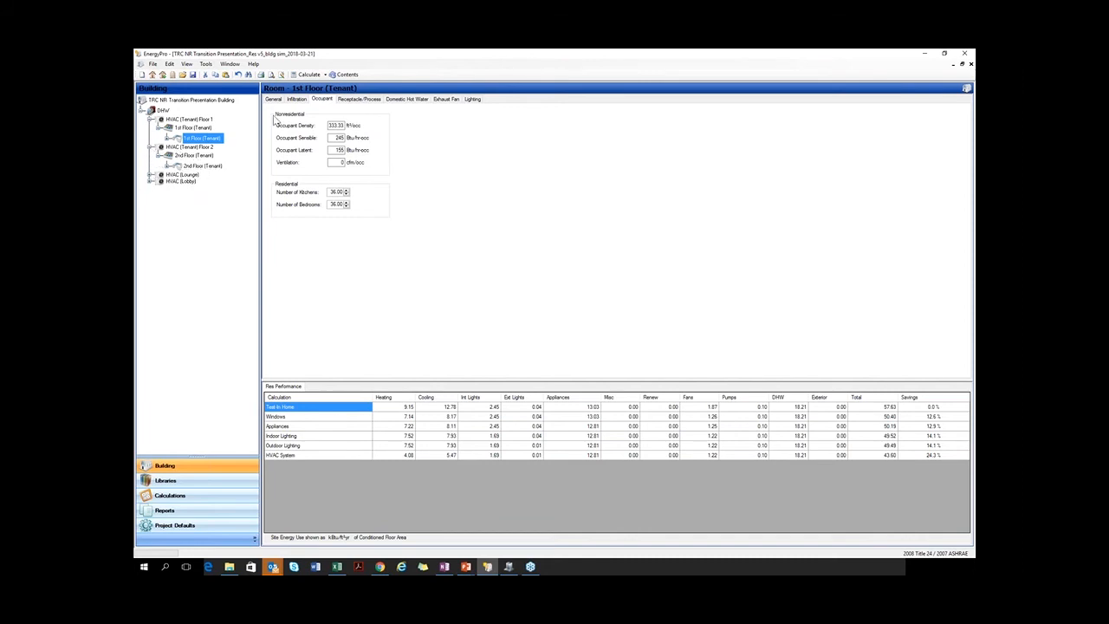
click(332, 208)
drag(330, 203, 343, 203)
click(202, 166)
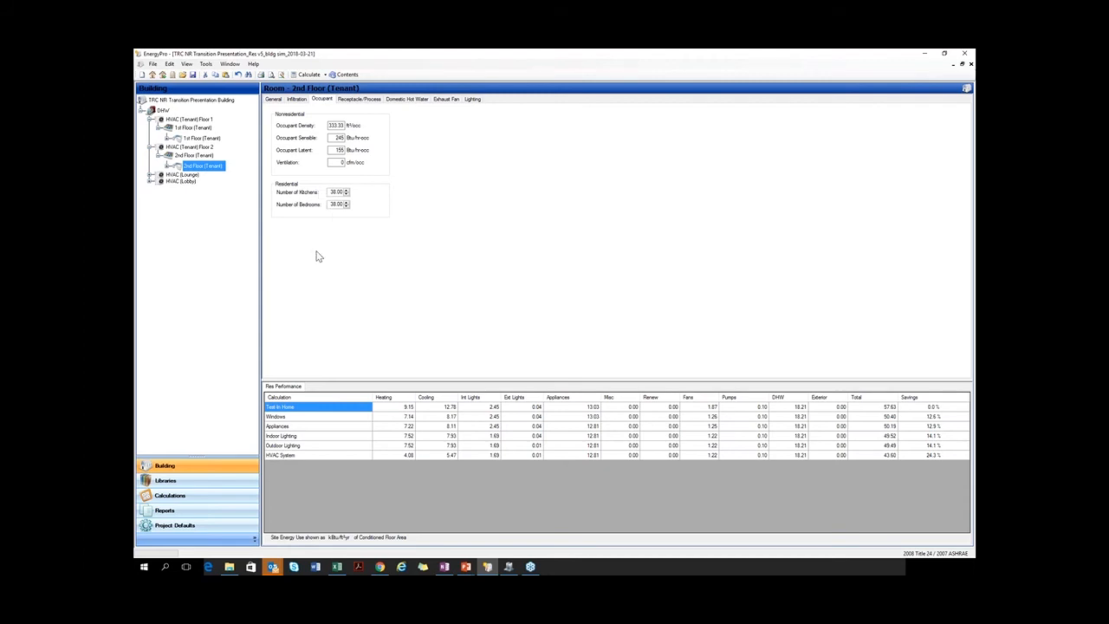
- Switch to the v7 model and define dwelling unit DU1 in the 1st Floor (Tenant) zone: 588 ft², 36 units, 1 bedroom per unit
click(508, 568)
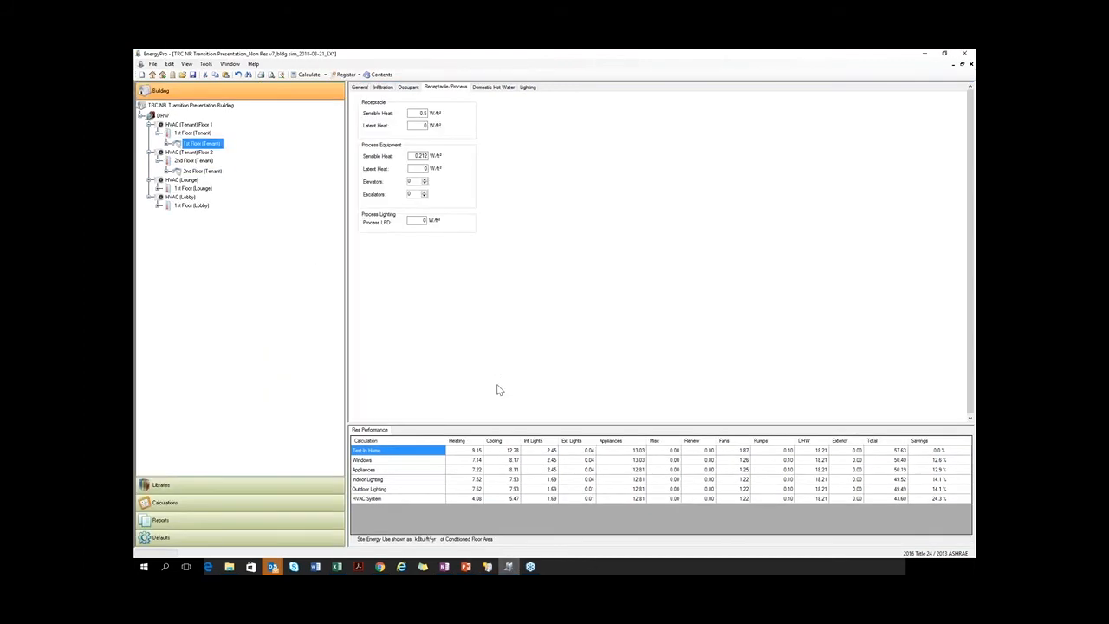
drag(213, 143, 204, 134)
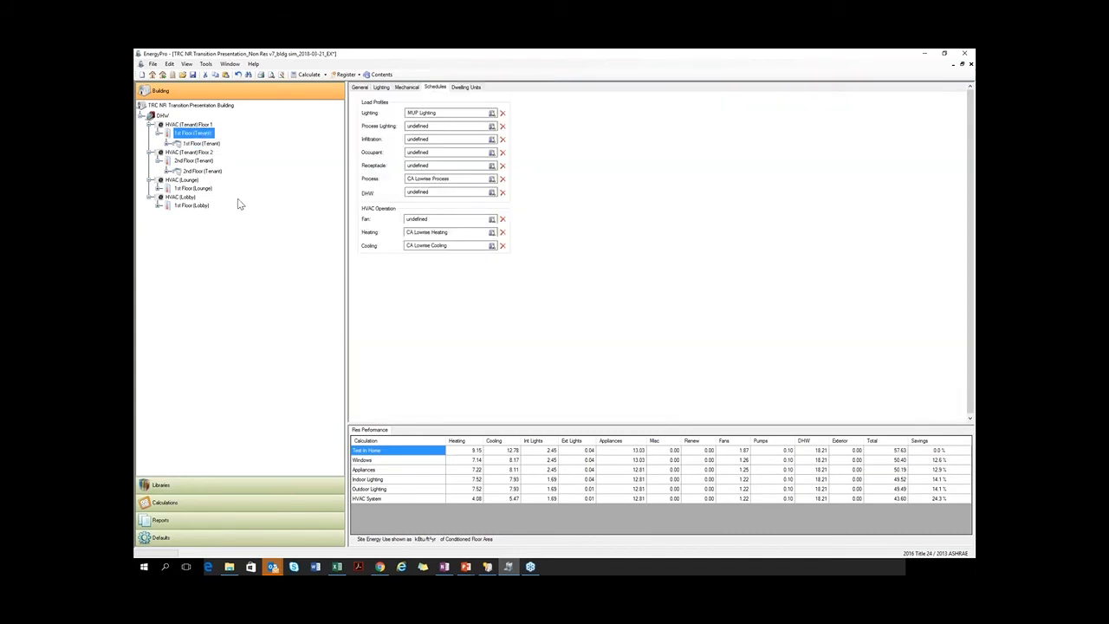
click(466, 87)
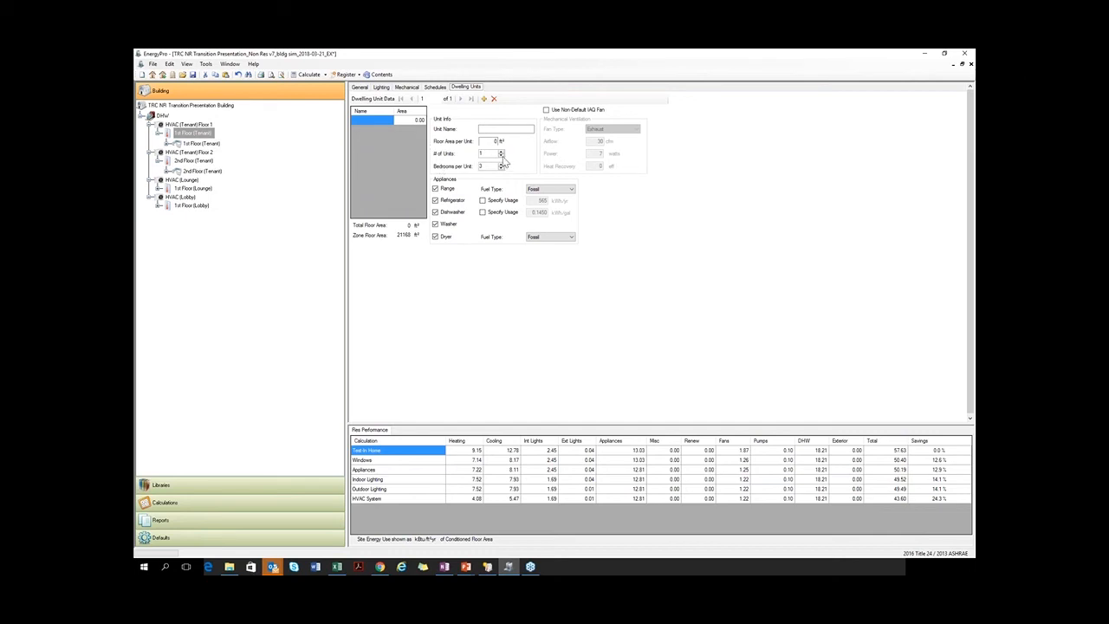
drag(490, 155, 477, 153)
text(36)
key(Tab)
text(1)
click(482, 143)
double_click(490, 141)
text(588)
click(527, 130)
text(DU)
- Add a second dwelling unit type with 18 two-bedroom units of 588 ft², and set DU1 to 18 units
click(484, 99)
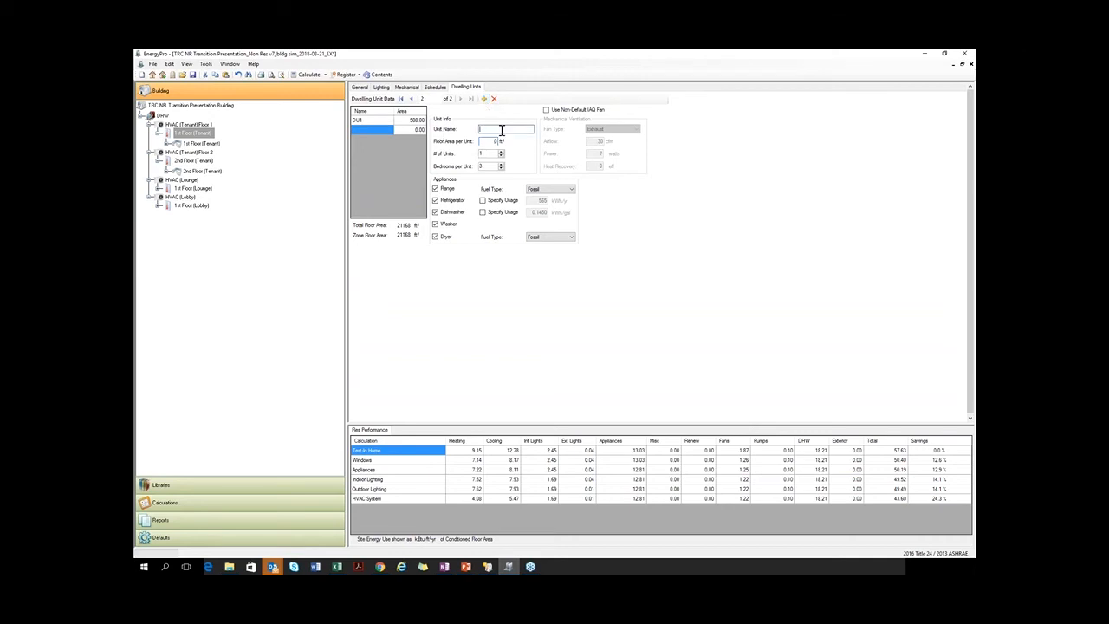
text(DU2)
drag(484, 155, 469, 154)
text(18)
click(359, 120)
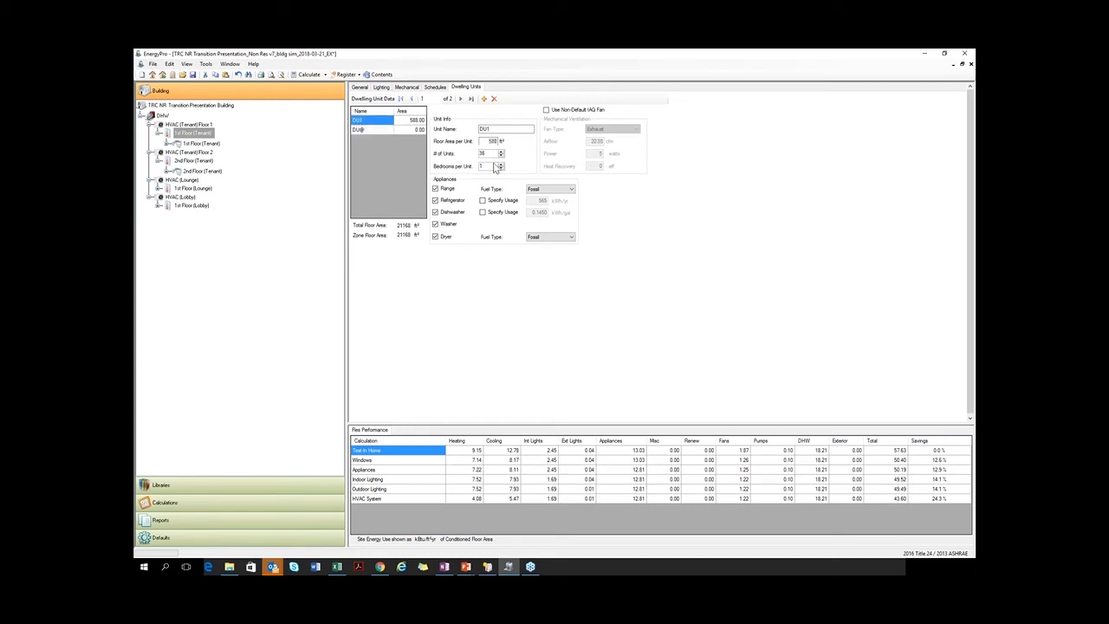
text(8)
click(360, 130)
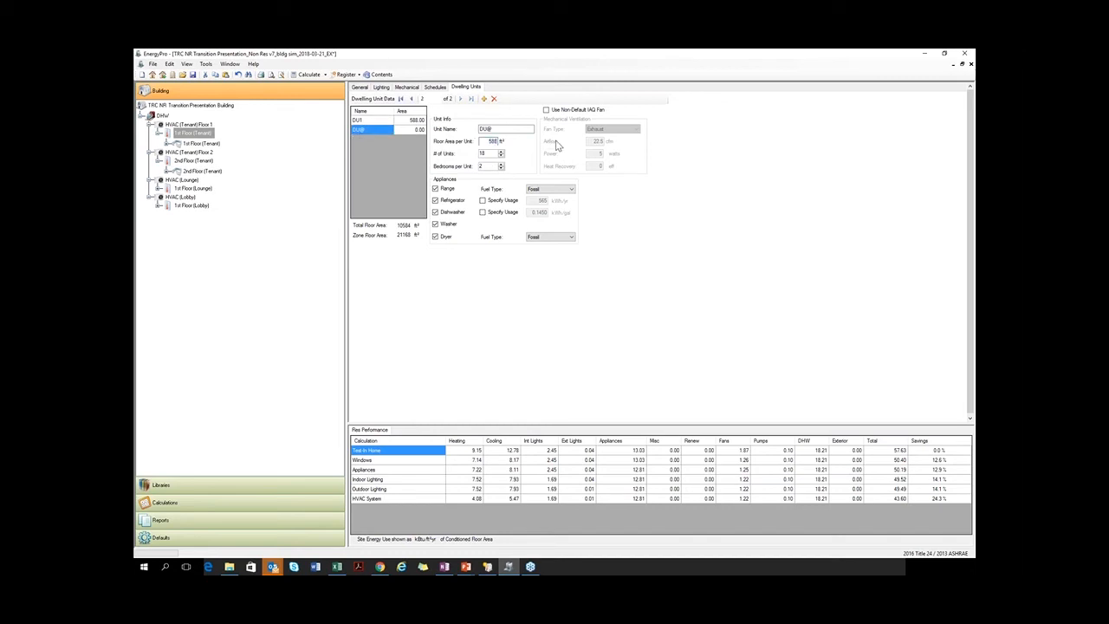
click(518, 129)
- Delete the second dwelling unit type and set DU1's number of units back to 36
click(494, 97)
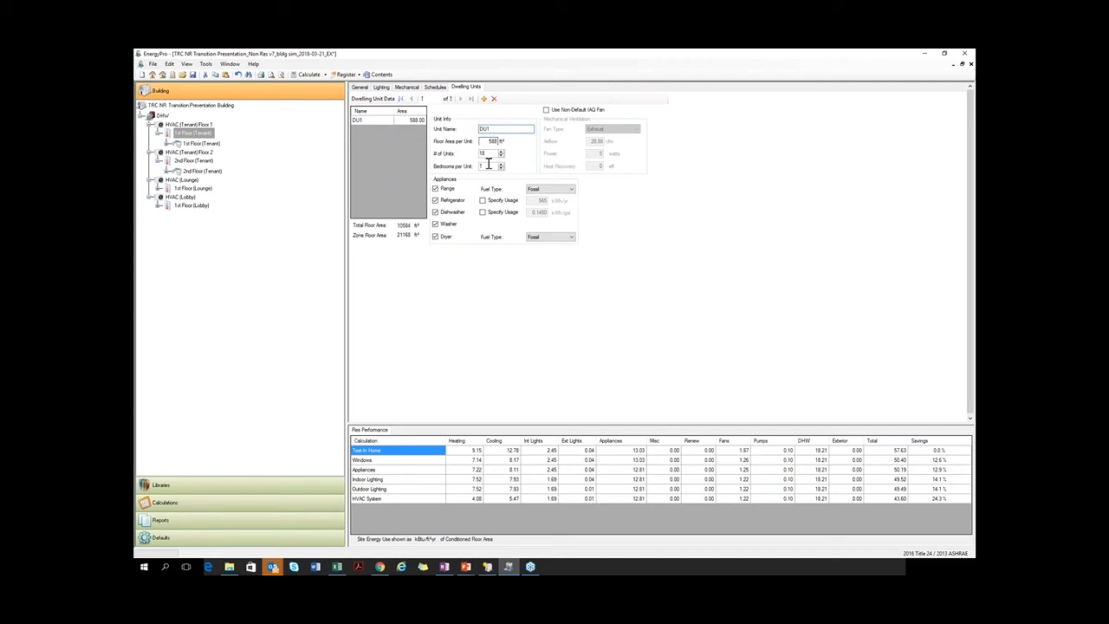
double_click(492, 153)
click(525, 129)
- Exclude the washer and dryer from DU1 and set its range fuel type to Electric to match the v5 model's HERS data
click(436, 237)
click(436, 224)
click(488, 567)
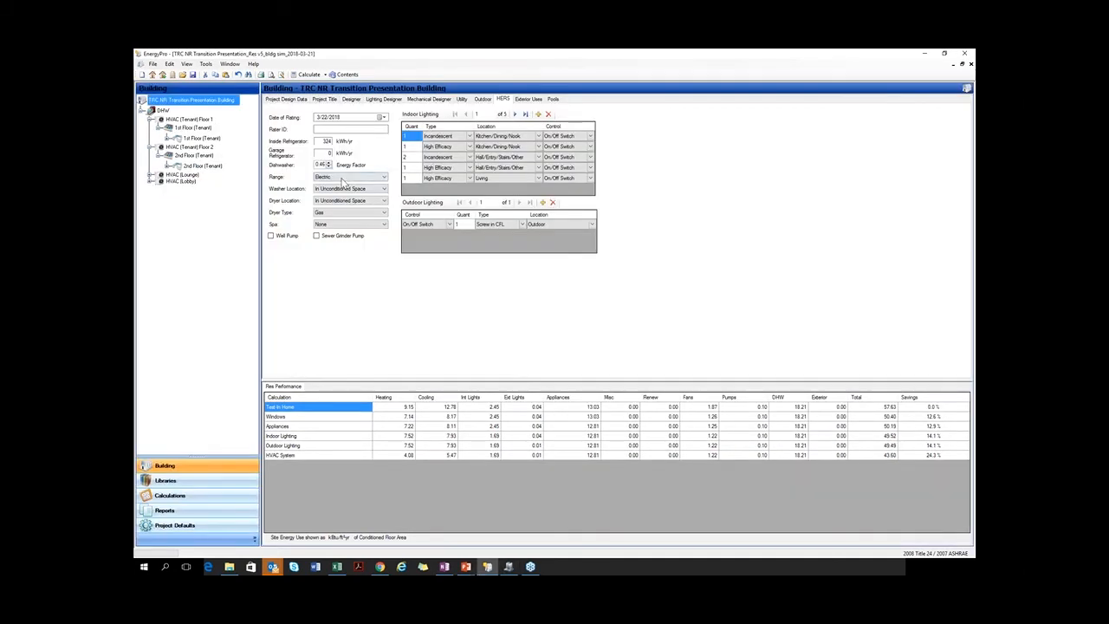
click(509, 566)
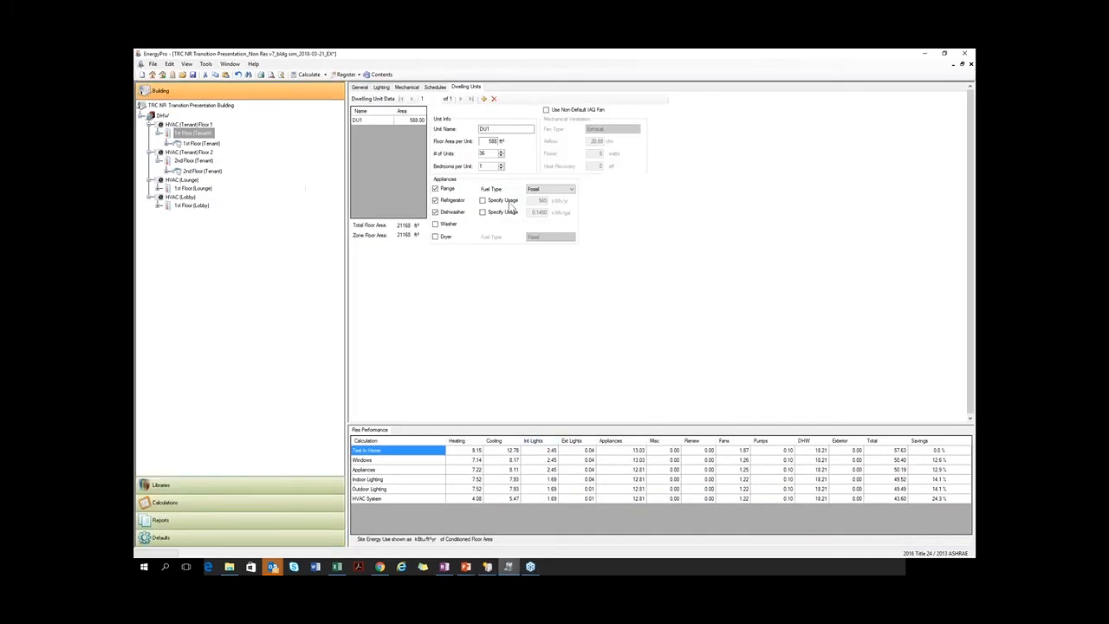
click(551, 189)
click(559, 205)
- Define DU1 in the 2nd Floor (Tenant) zone with 588 ft², 38 one-bedroom units, an Electric range, and no washer or dryer
click(198, 161)
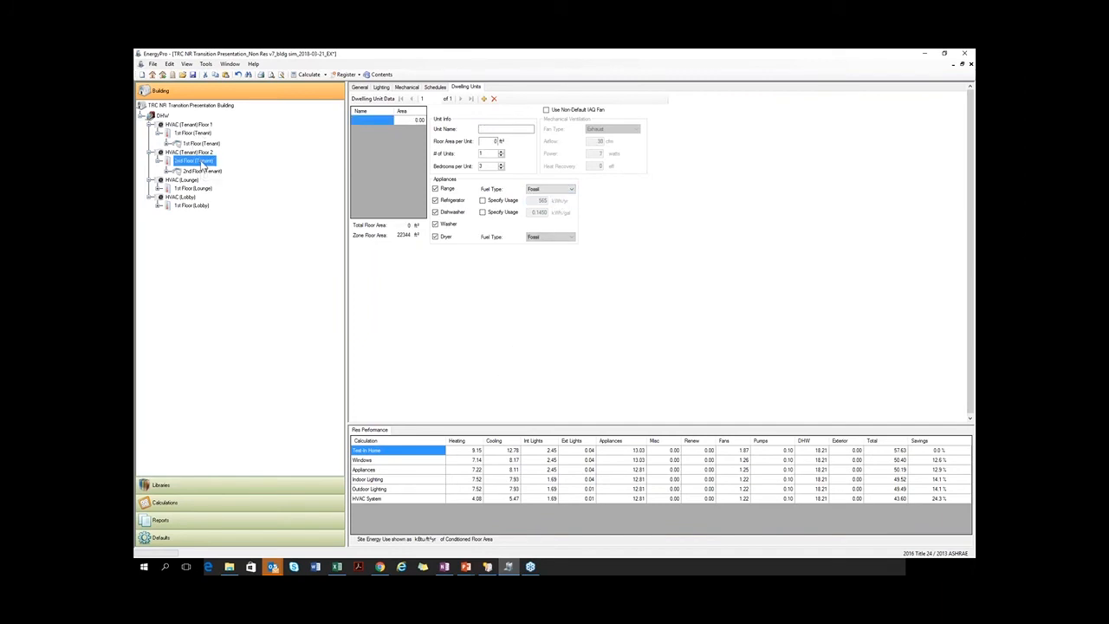
click(492, 128)
text(DU1)
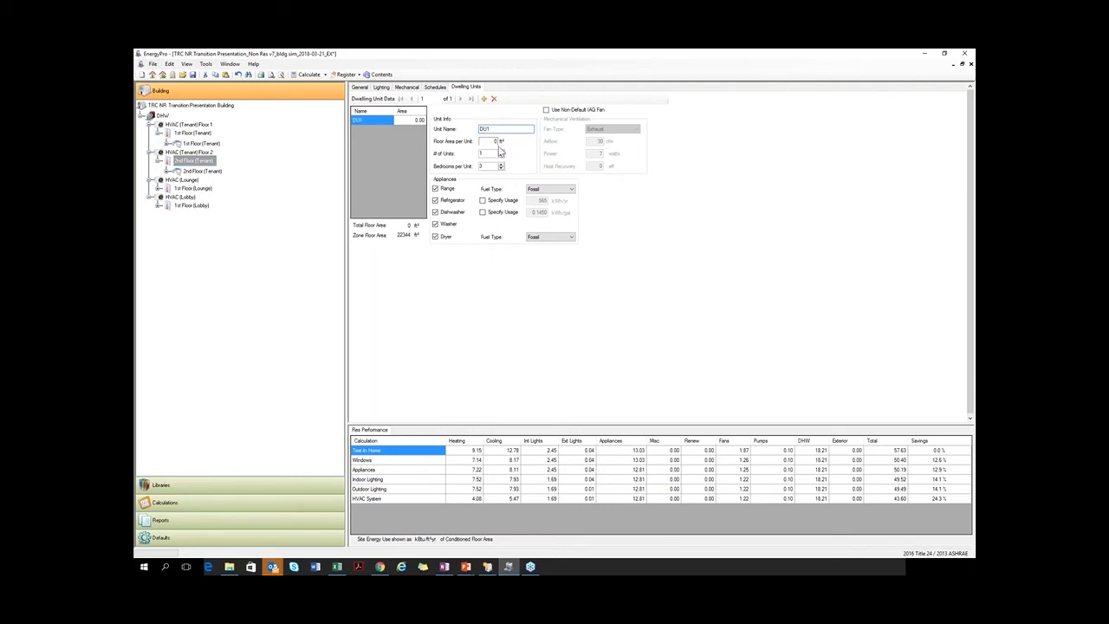
drag(491, 154, 470, 166)
text(1)
click(571, 189)
click(546, 201)
click(435, 224)
click(436, 236)
double_click(495, 140)
click(523, 130)
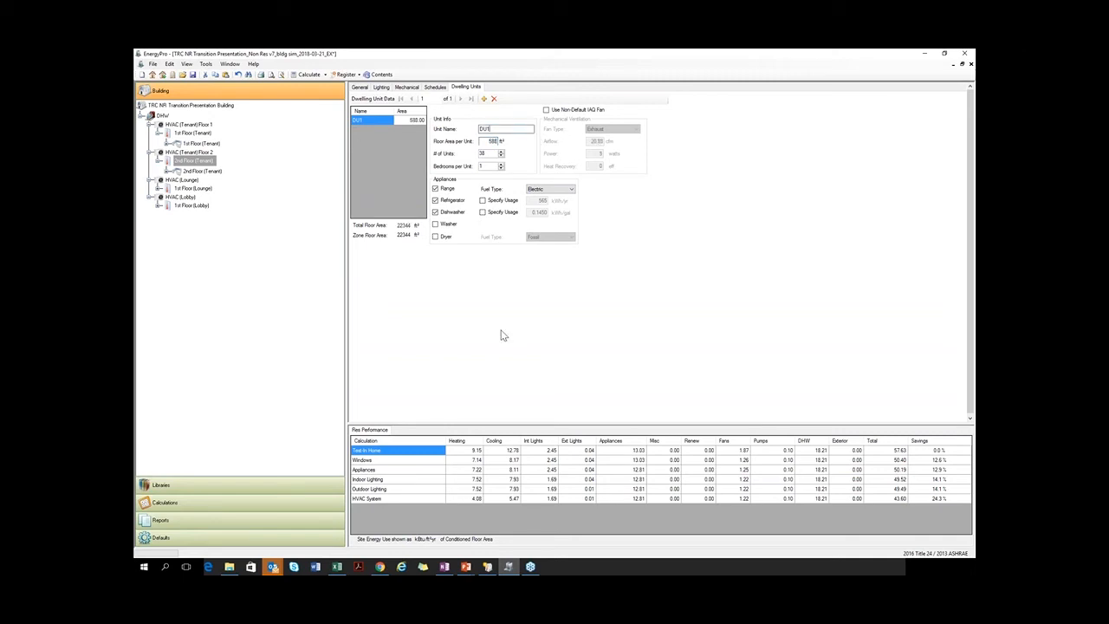
- Define a dwelling unit named Lounge in the 1st Floor (Lounge) zone with 120 ft², 1 unit and 0 bedrooms
click(192, 188)
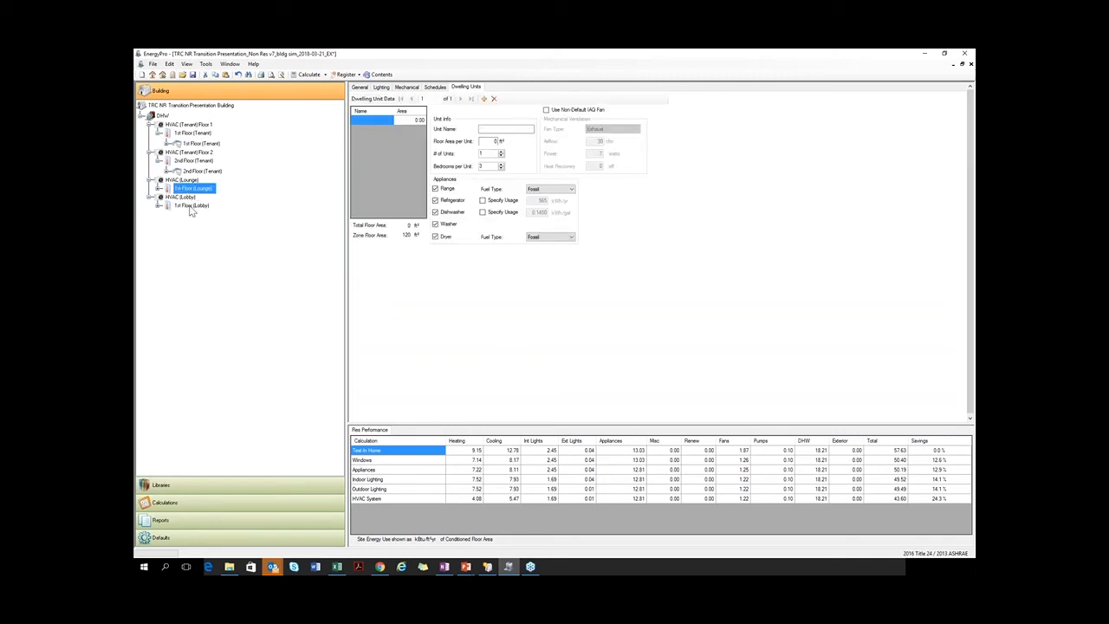
double_click(483, 166)
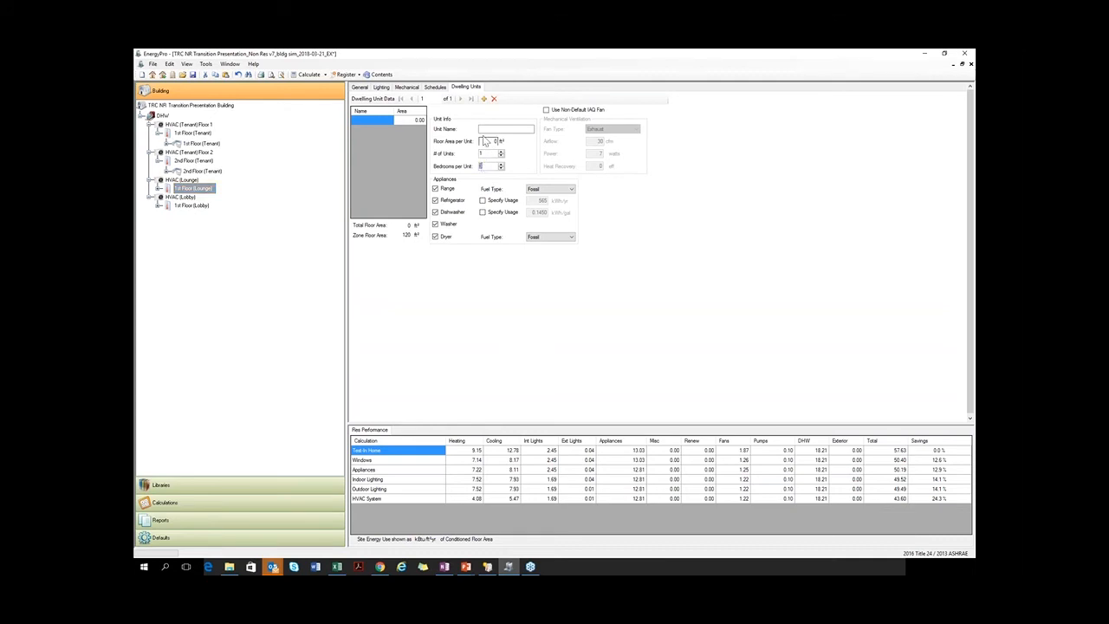
double_click(494, 140)
double_click(485, 166)
text(0)
double_click(482, 166)
double_click(488, 154)
click(490, 129)
- Define a dwelling unit named Lobby in the 1st Floor (Lobby) zone with 480 ft² and 0 bedrooms
click(158, 207)
click(194, 206)
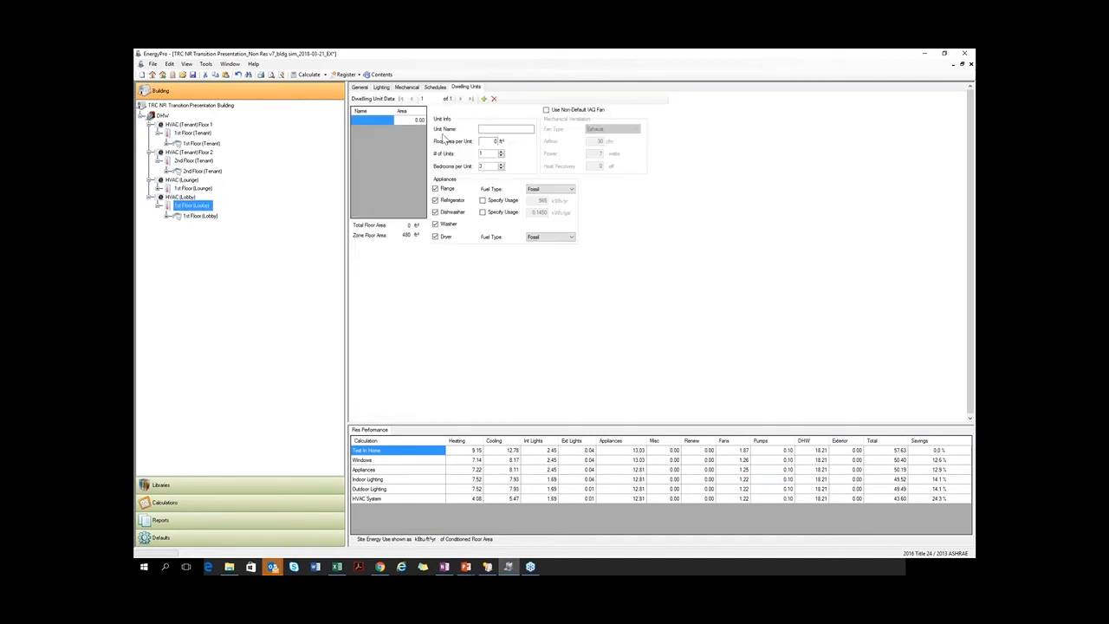
click(499, 129)
text(Lobby)
drag(486, 165, 475, 170)
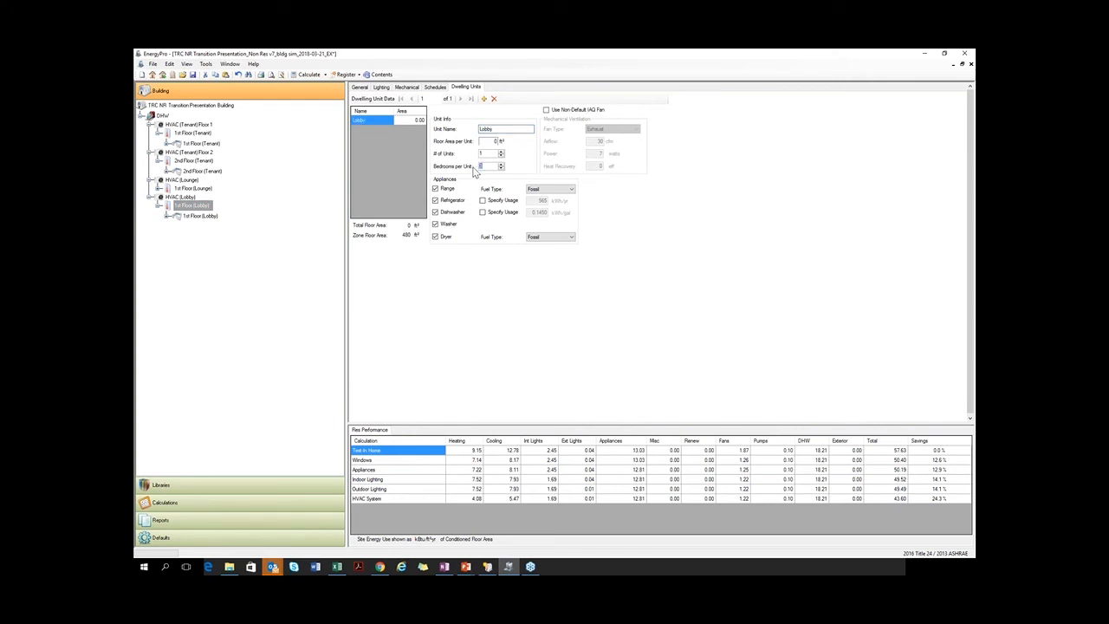
text(0480)
click(441, 89)
click(466, 88)
- Review the dwelling unit data entered for the tenant and lounge zones
click(191, 135)
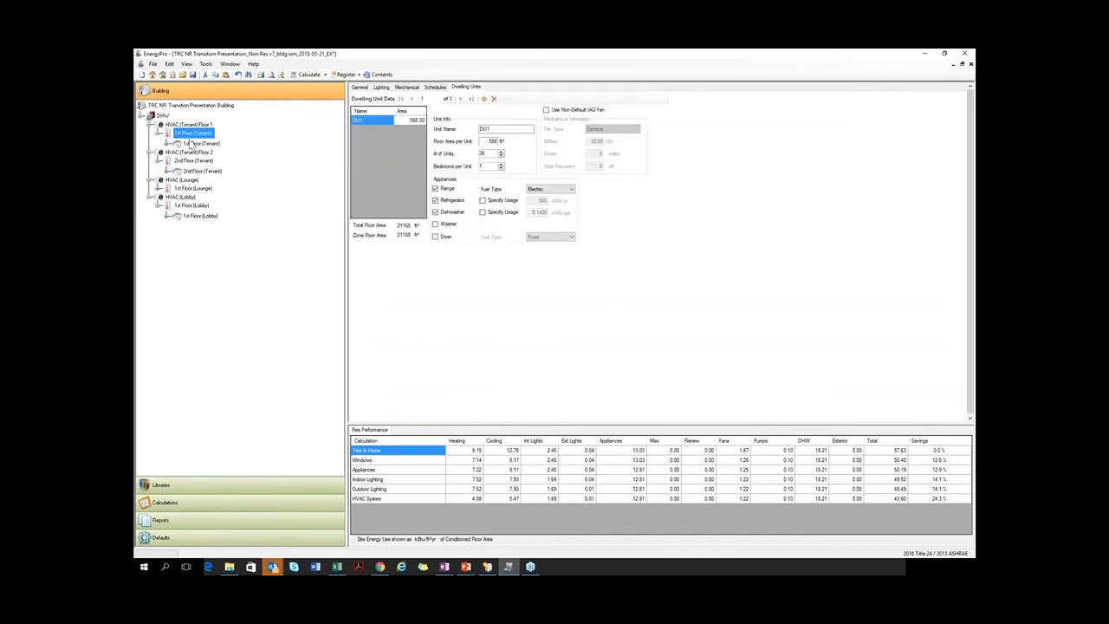
click(198, 162)
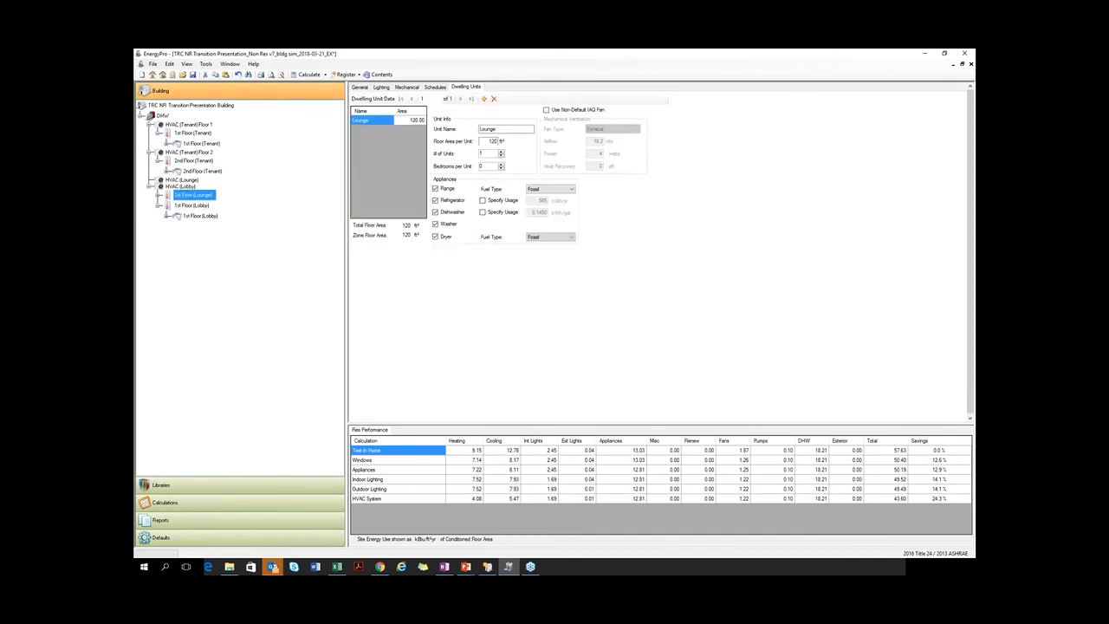
click(192, 188)
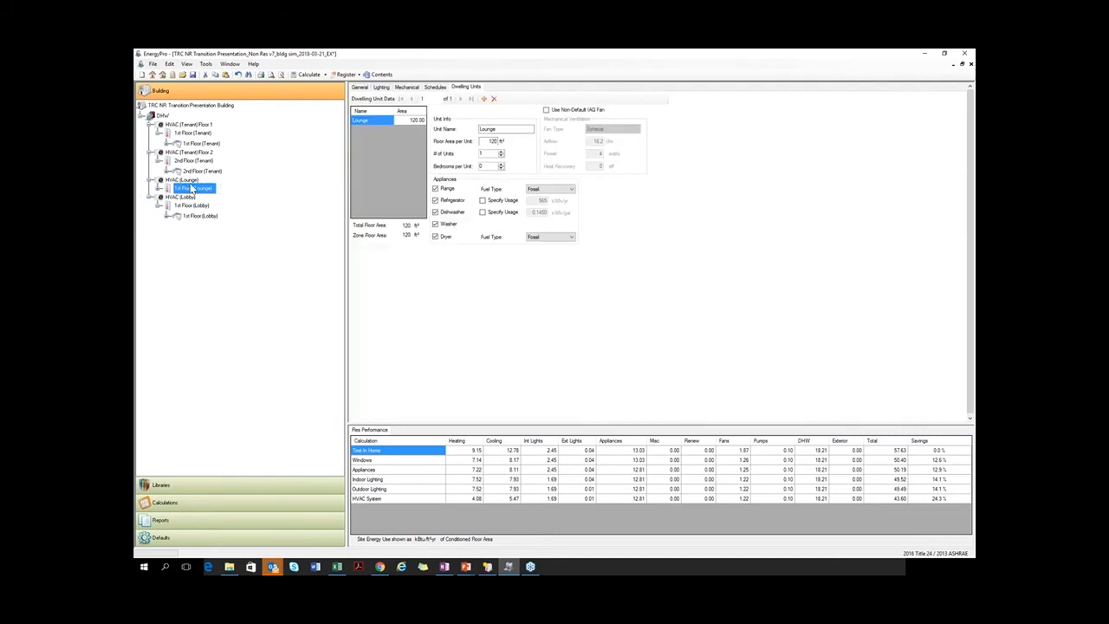
click(189, 180)
click(189, 188)
click(800, 461)
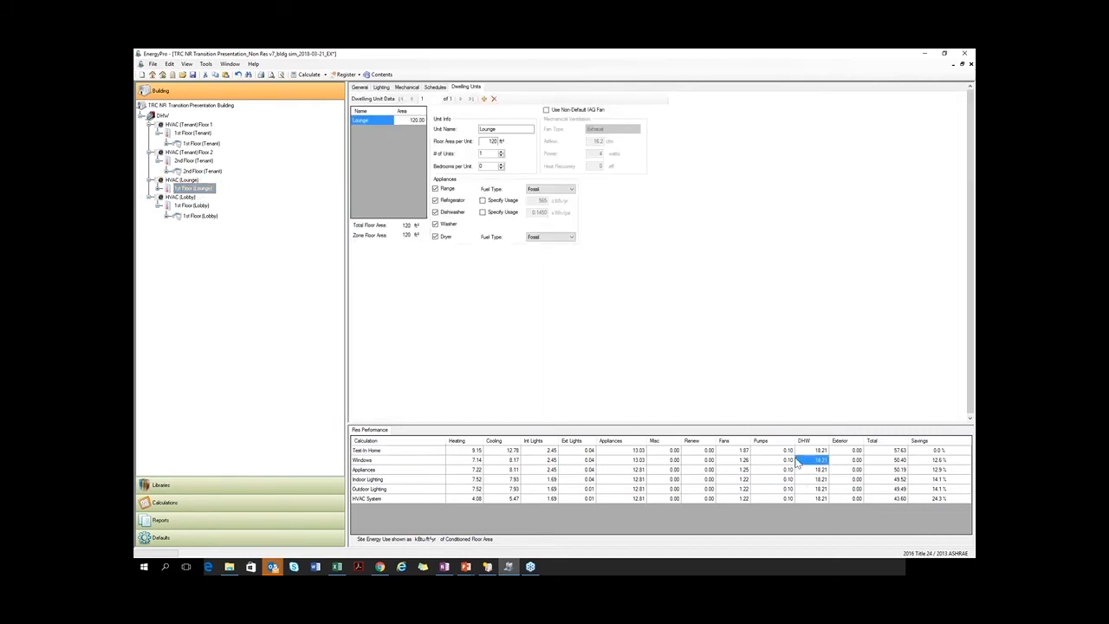
click(191, 135)
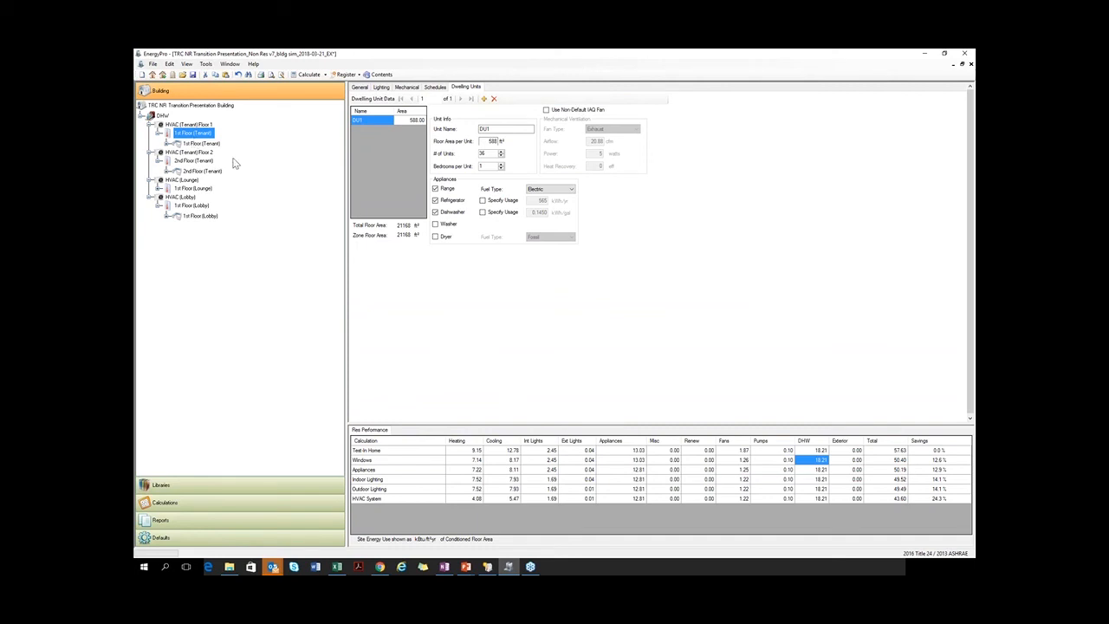
- Open the existing PTAC system of HVAC (Tenant) Floor 1 and set its heating total output to 1 Btu/hr
click(201, 125)
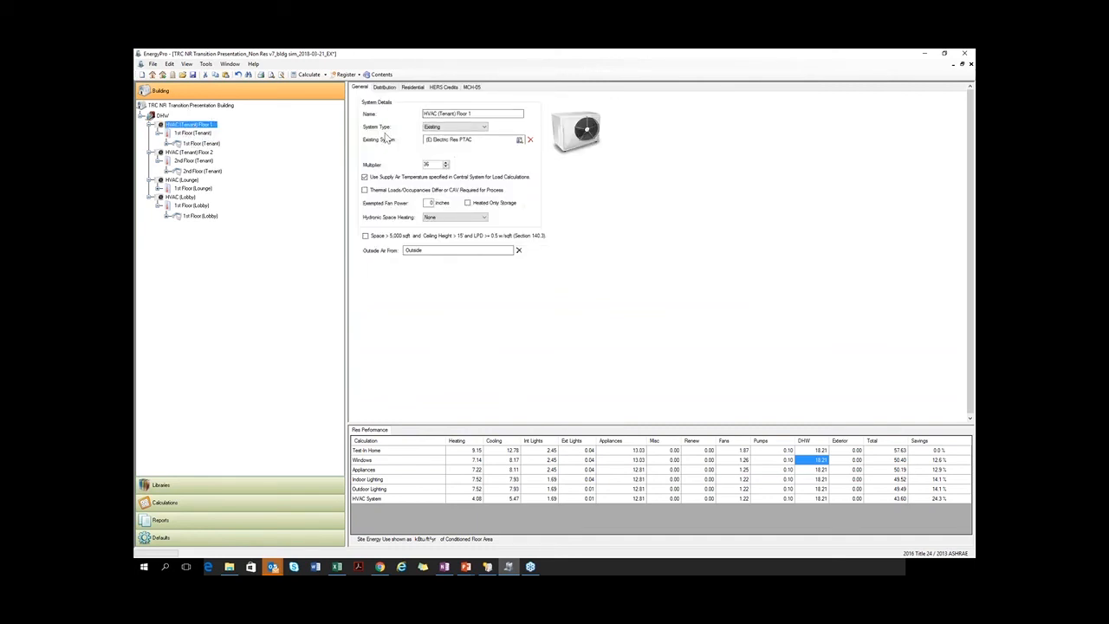
double_click(476, 140)
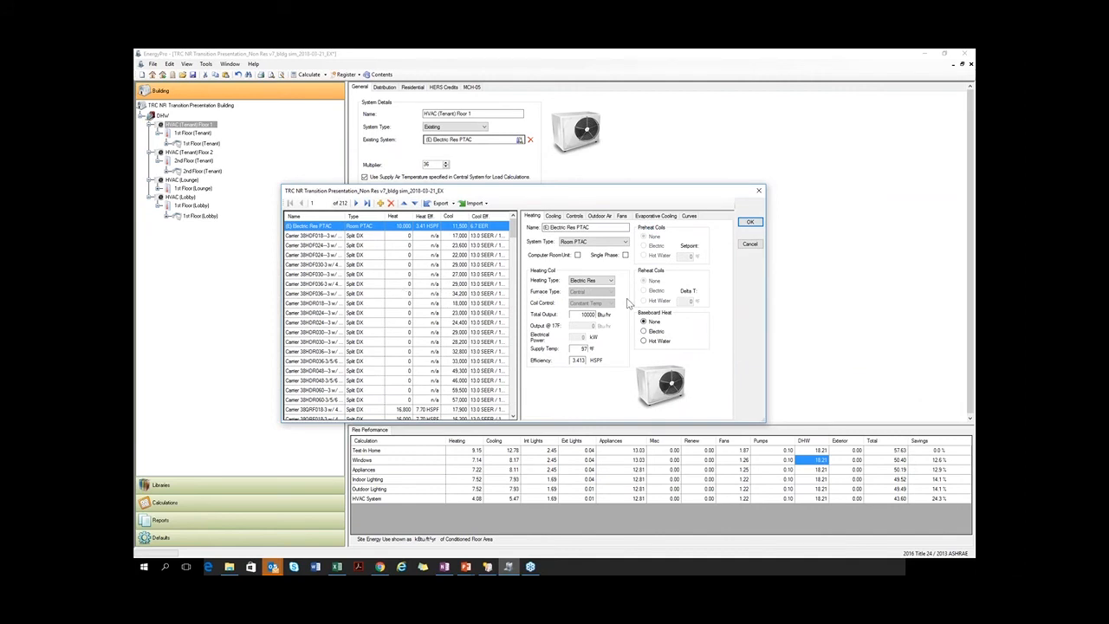
click(575, 216)
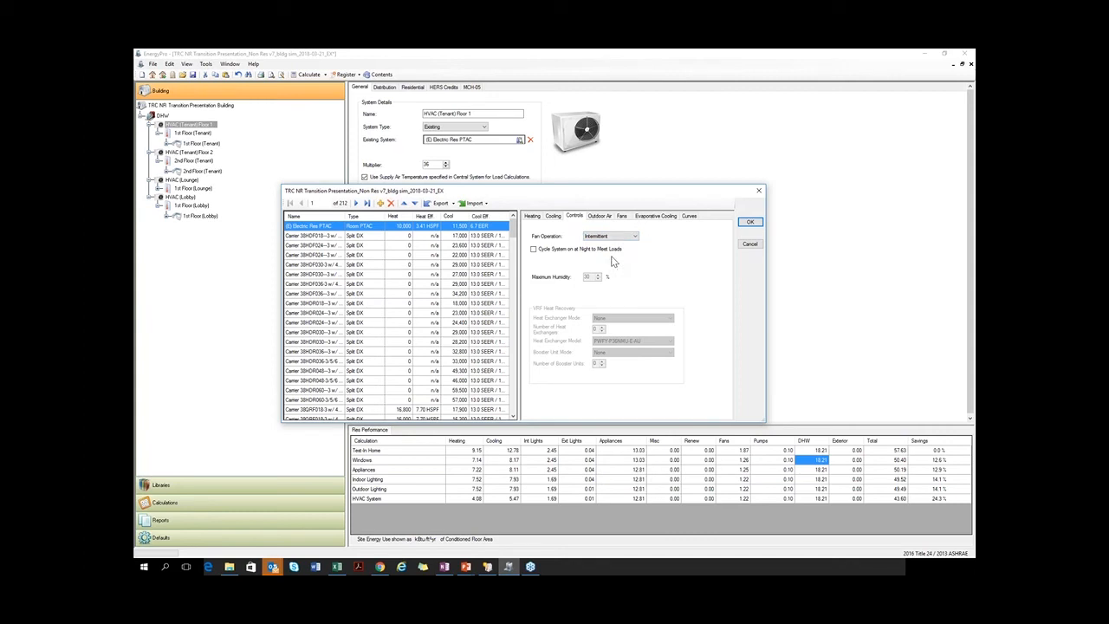
click(533, 215)
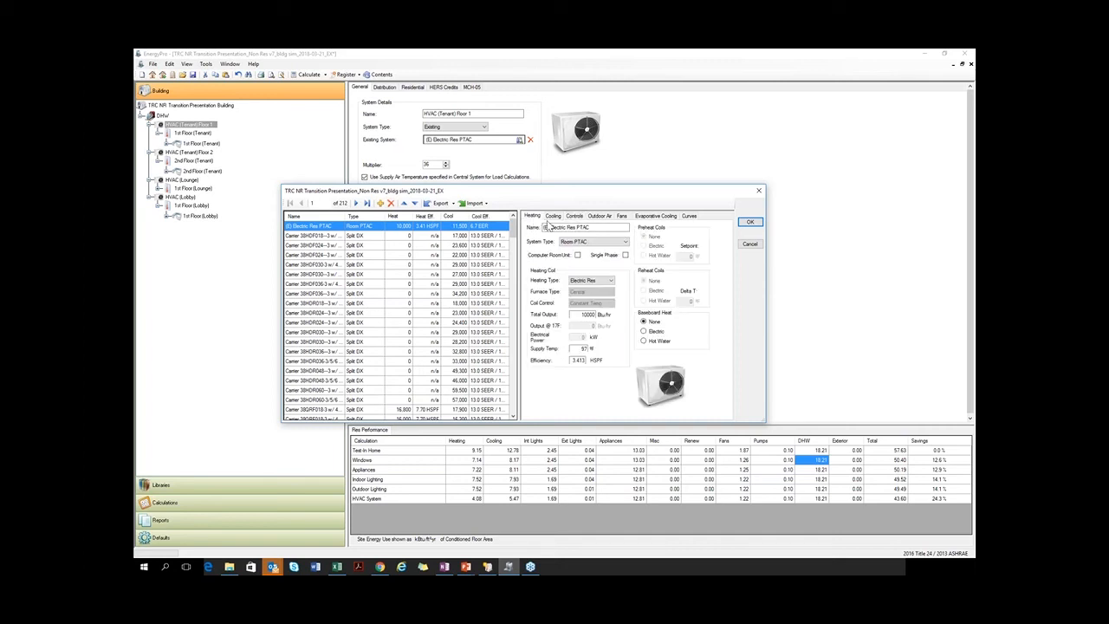
double_click(583, 315)
text(1)
- Check the existing PTAC's cooling inputs and its supply fan design power
click(554, 217)
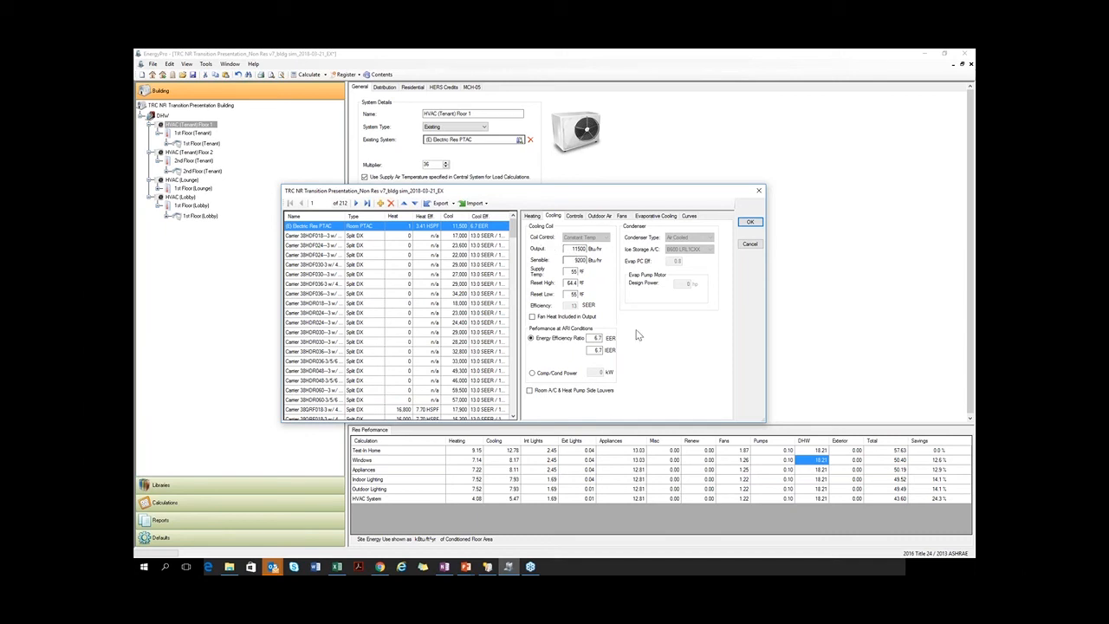
click(623, 217)
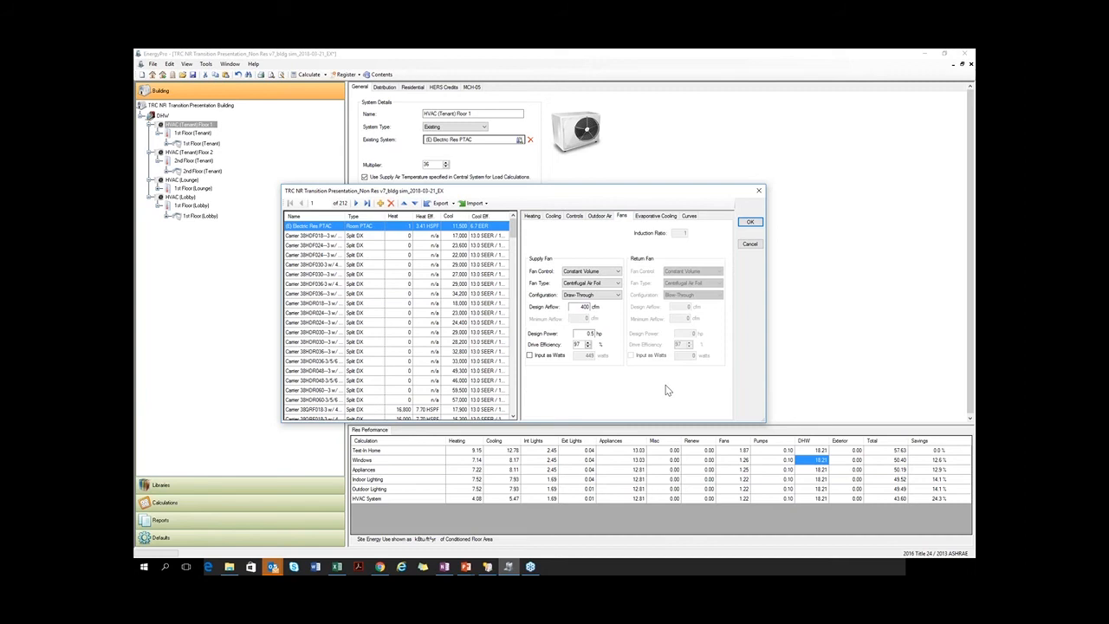
double_click(589, 333)
- Switch to the load calculator workbook in Excel and examine system output, tons, CFM and static pressure on the Fan HP sheet
mouse_move(337, 569)
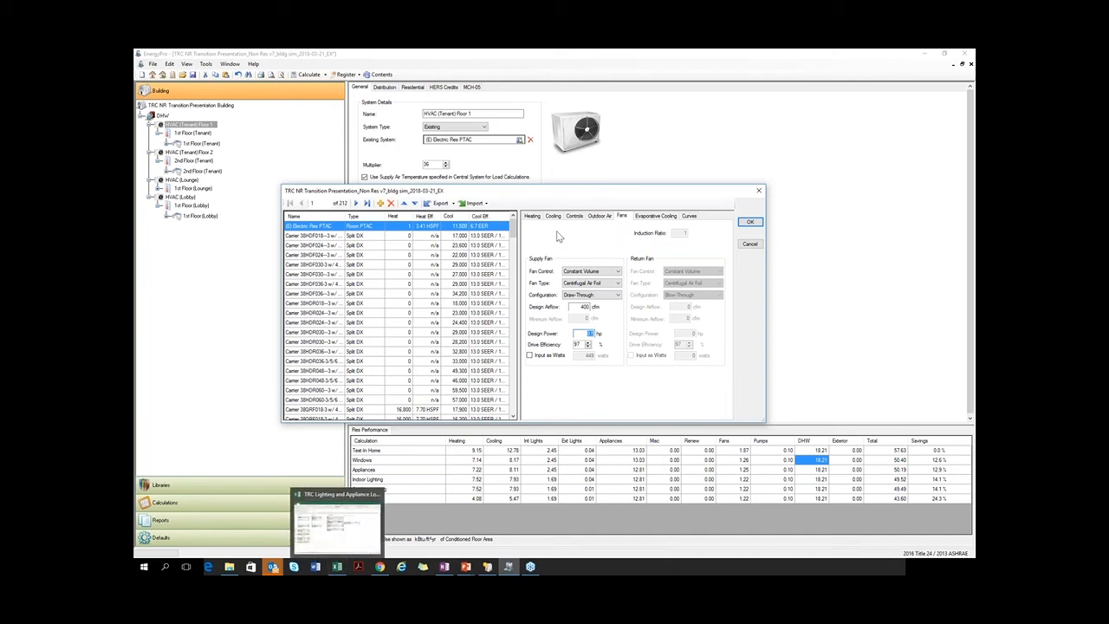
click(337, 568)
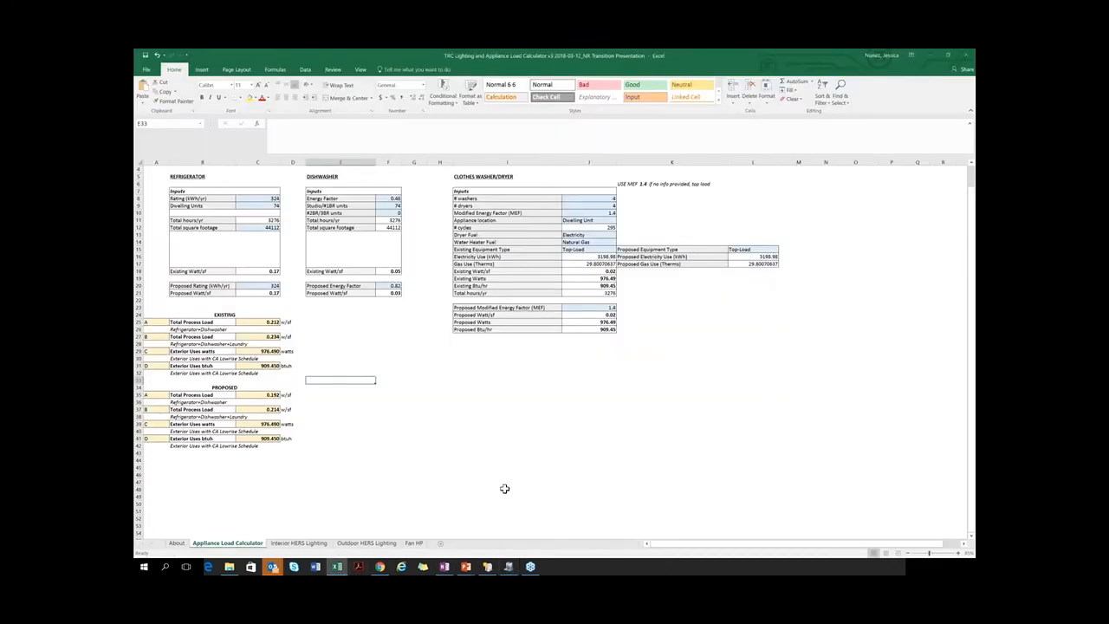
click(507, 489)
click(414, 544)
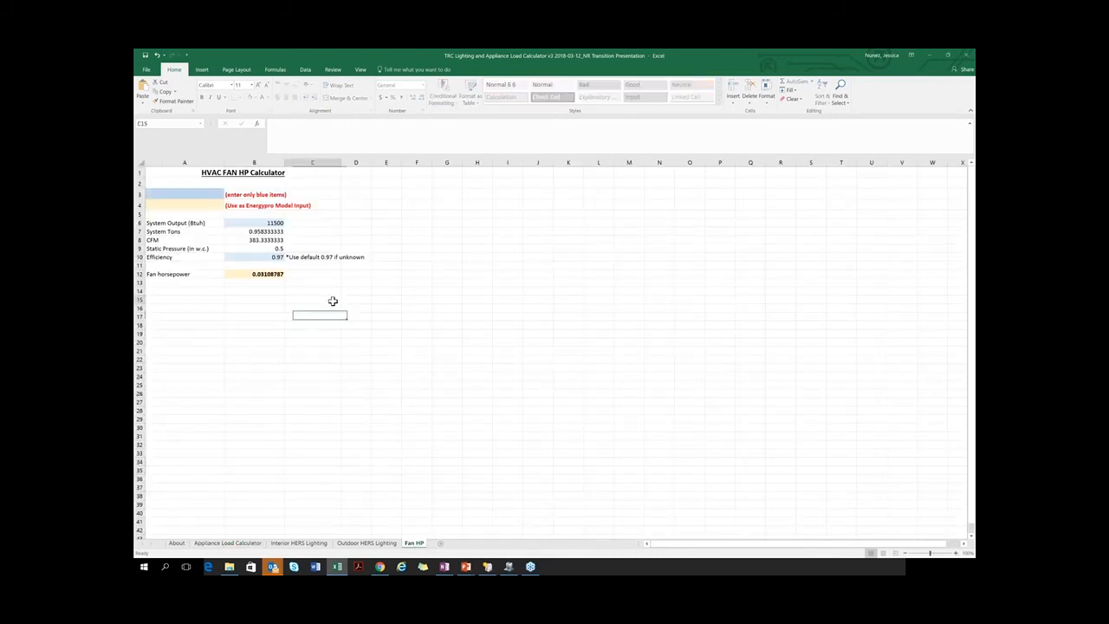
click(212, 223)
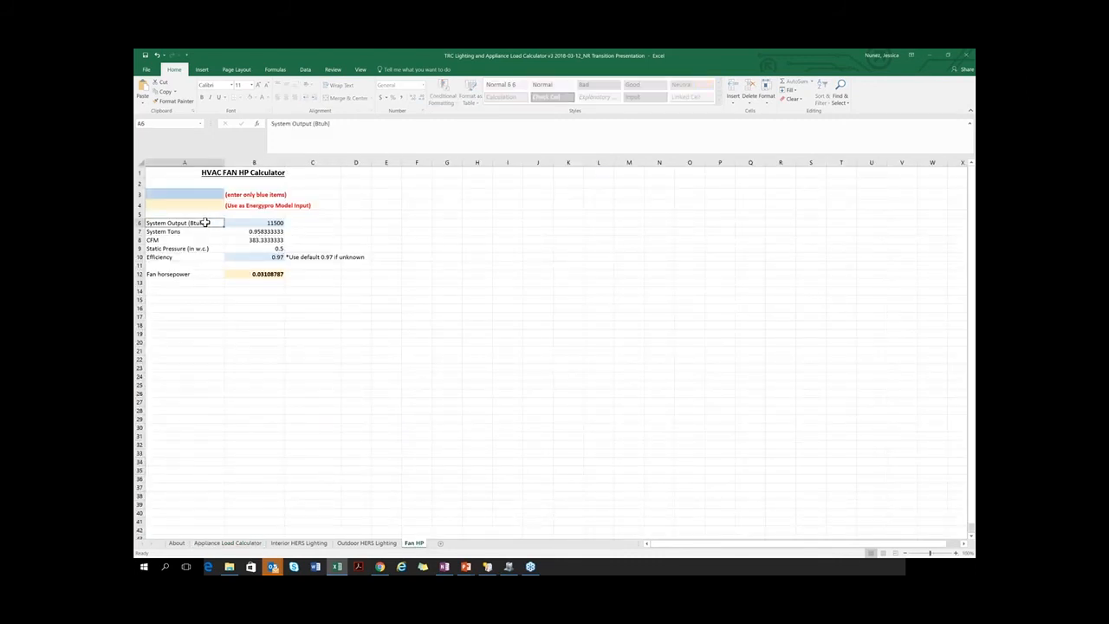
click(276, 223)
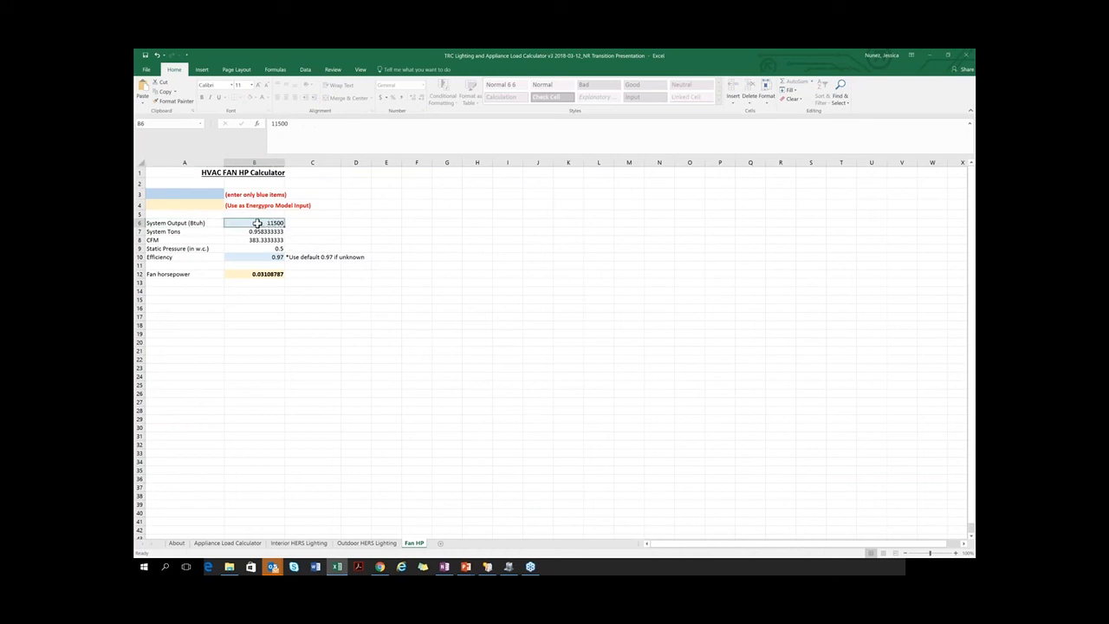
drag(241, 234, 241, 241)
click(271, 324)
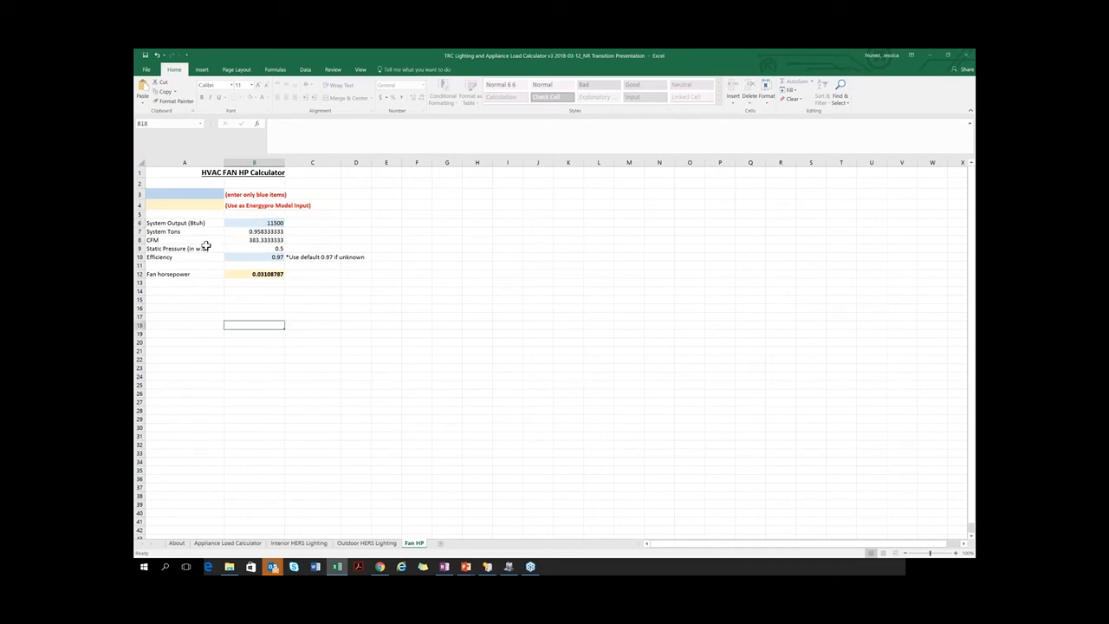
drag(206, 246, 234, 248)
click(370, 342)
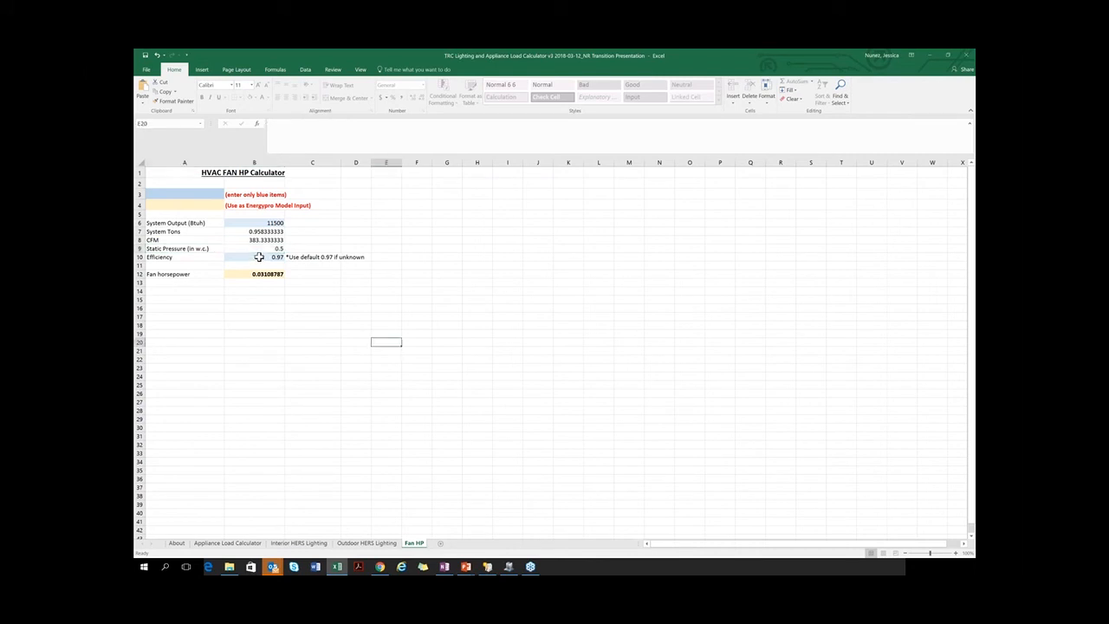
- Examine the efficiency input and the fan horsepower formula of the HVAC fan calculator
click(259, 256)
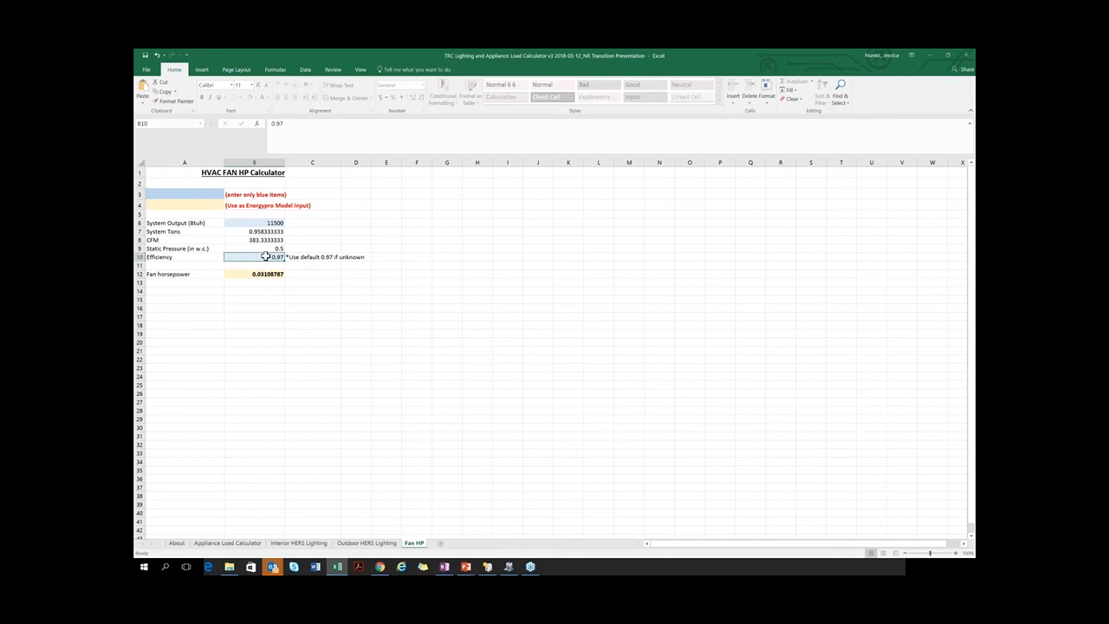
drag(165, 274, 250, 282)
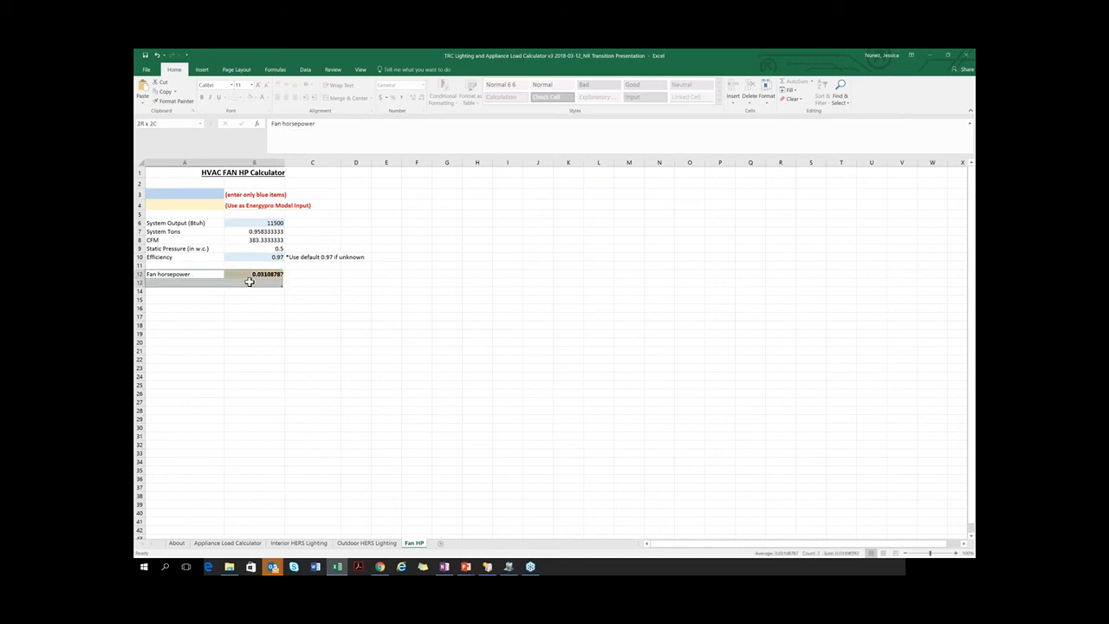
click(249, 274)
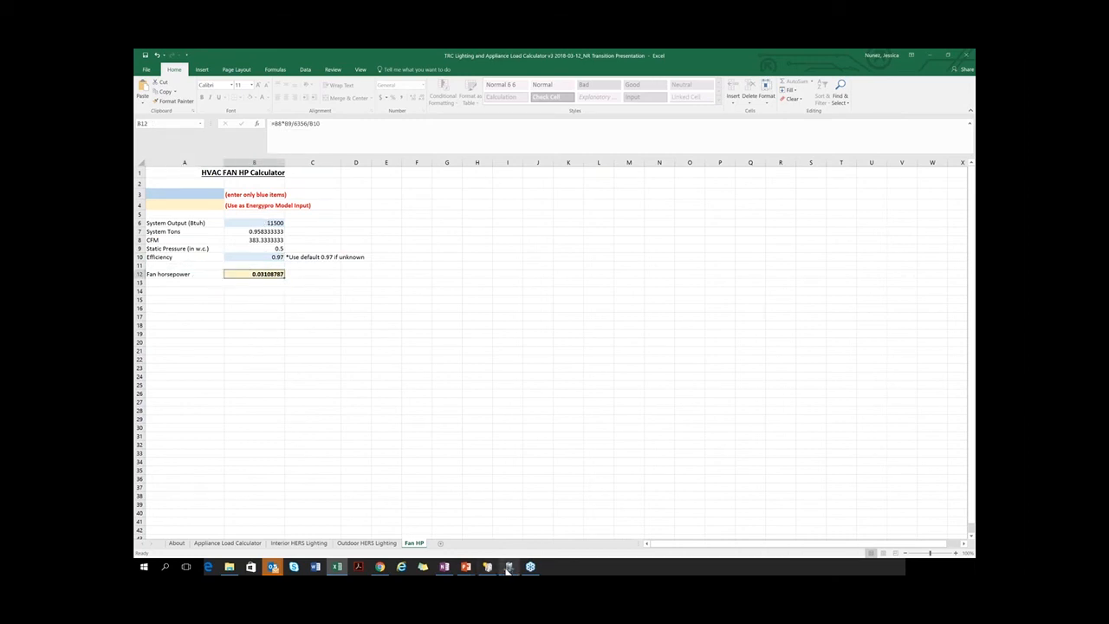
click(273, 222)
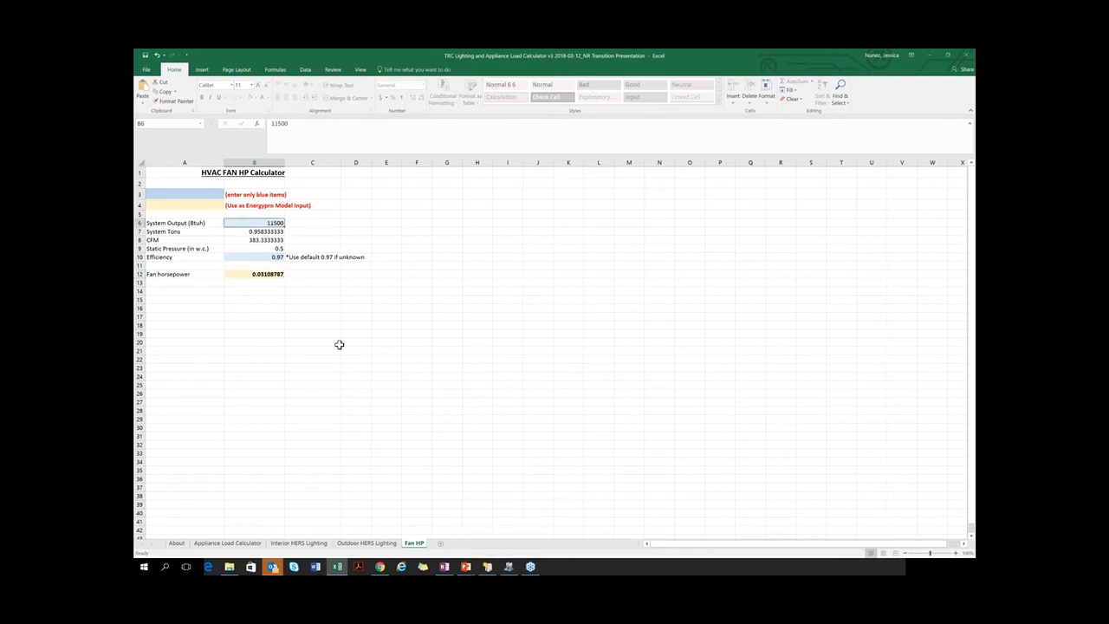
click(274, 277)
click(279, 317)
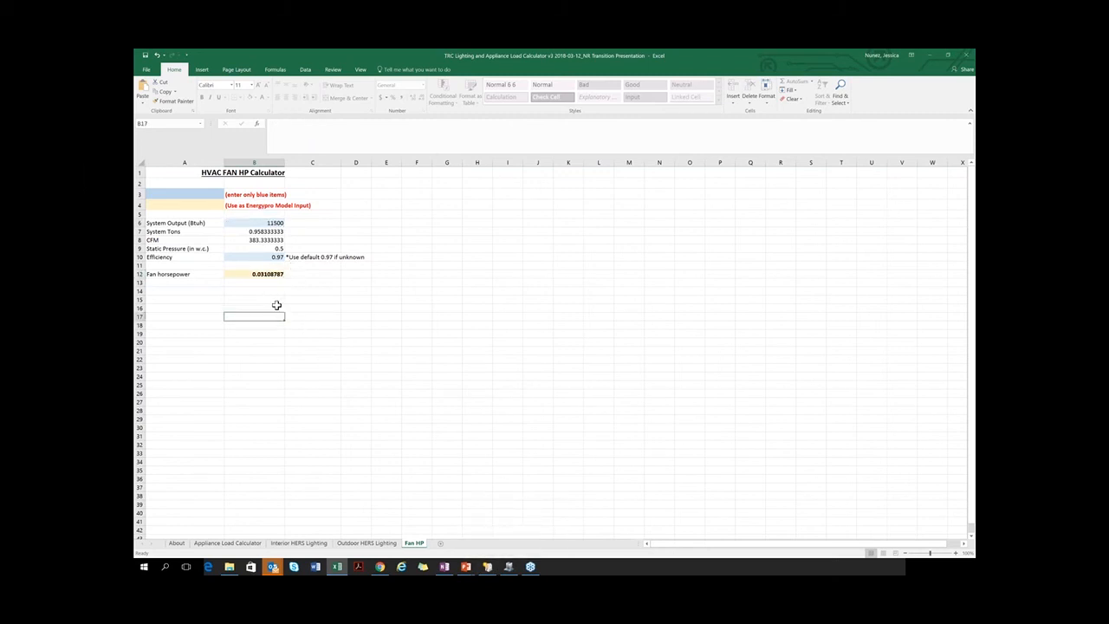
click(262, 273)
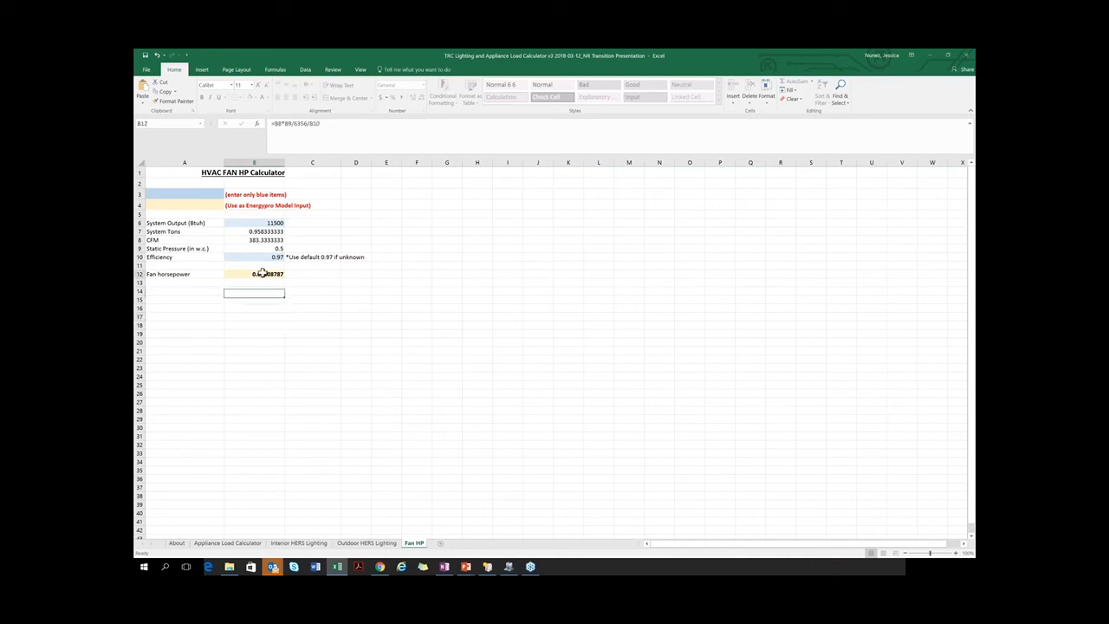
- Switch back to the EnergyPro v7 model and set the existing PTAC's supply fan design power to 0.031 hp
mouse_move(508, 567)
click(504, 513)
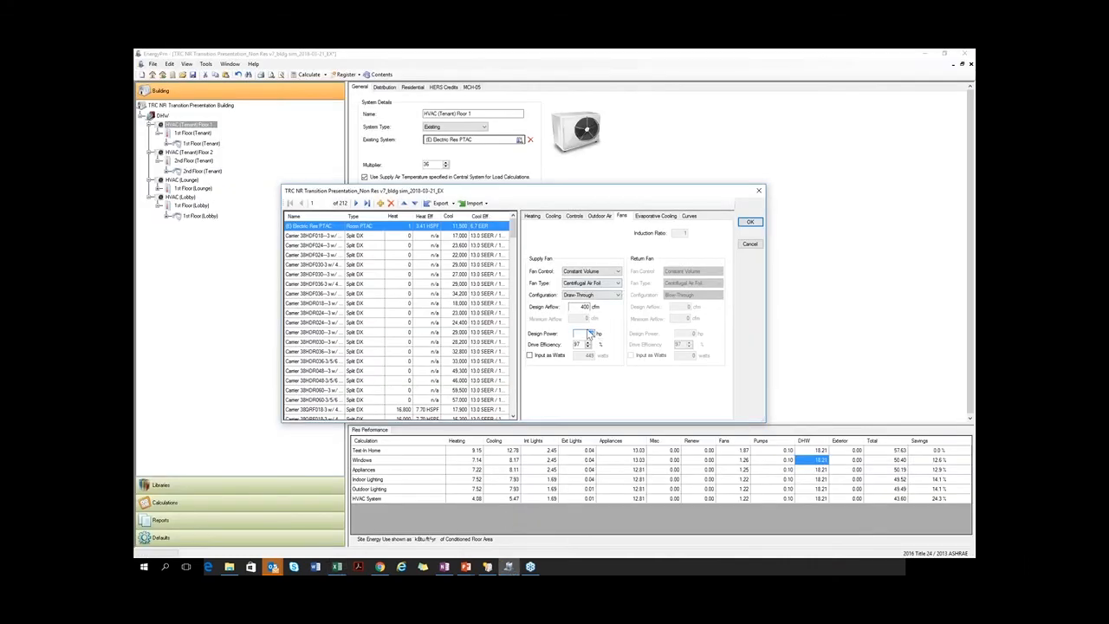
click(749, 243)
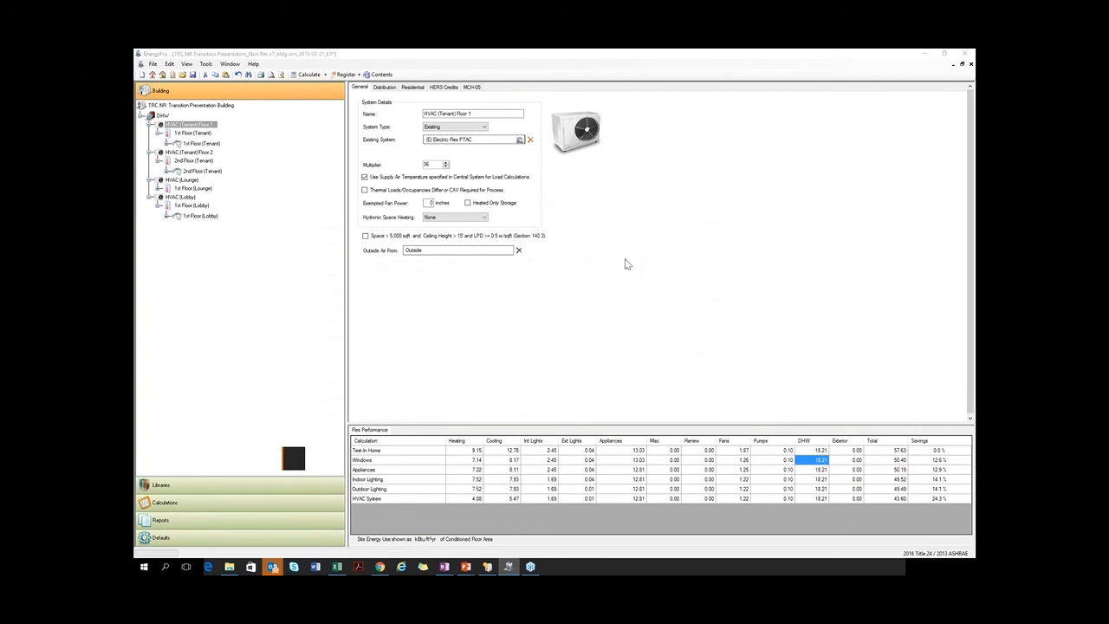
drag(975, 130, 543, 189)
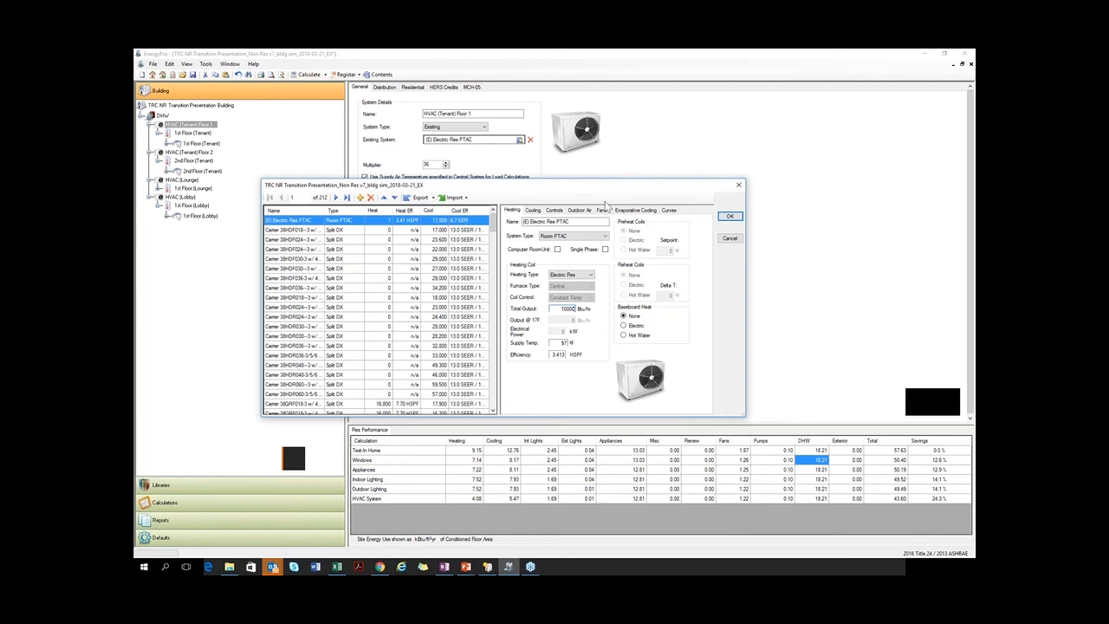
click(601, 211)
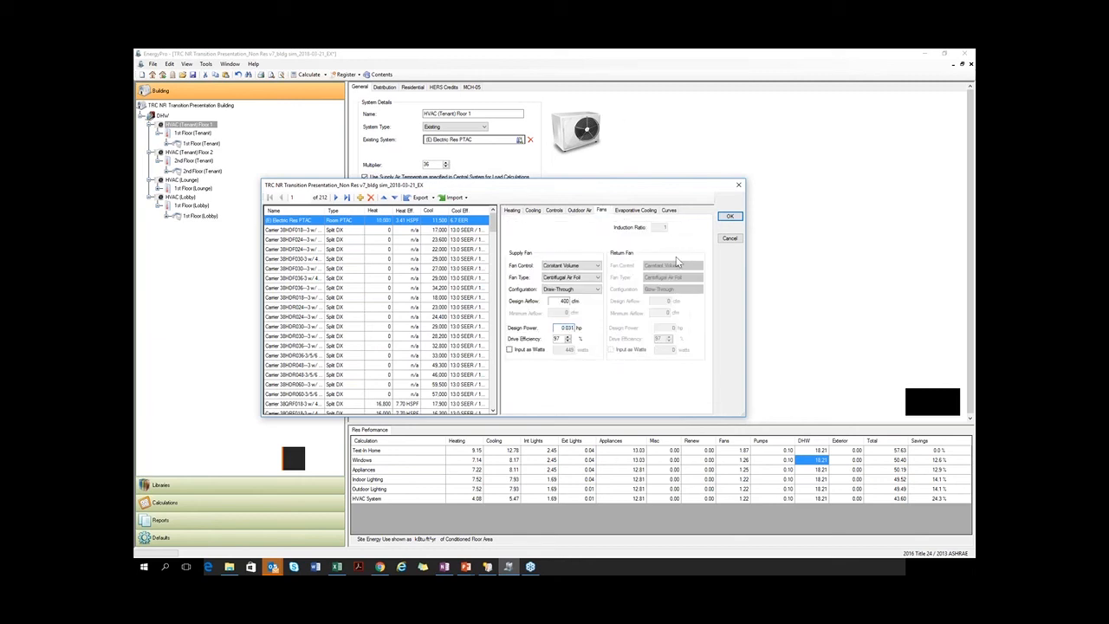
click(730, 217)
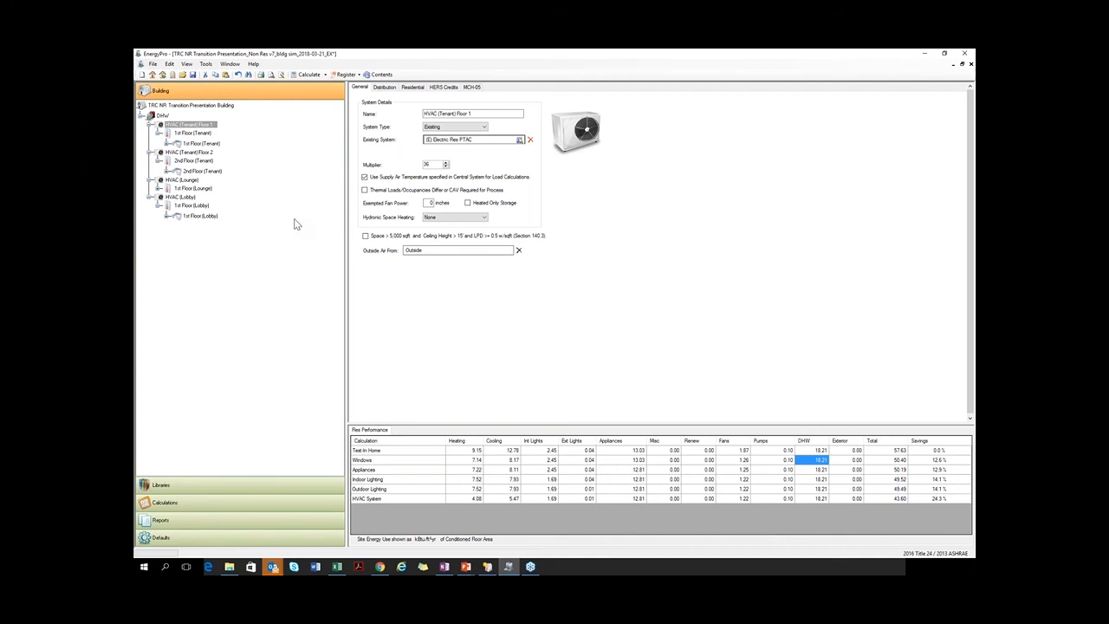
- Compare the building's exterior laundry uses in the v7 model with the HERS lighting and appliance inputs in the v5 model
click(189, 207)
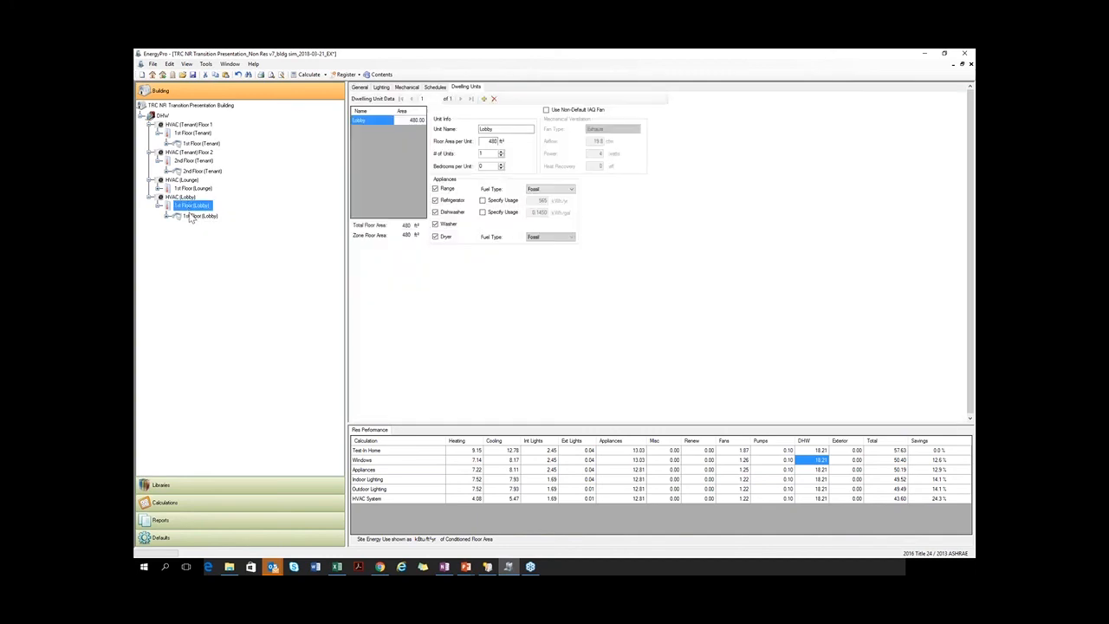
click(188, 105)
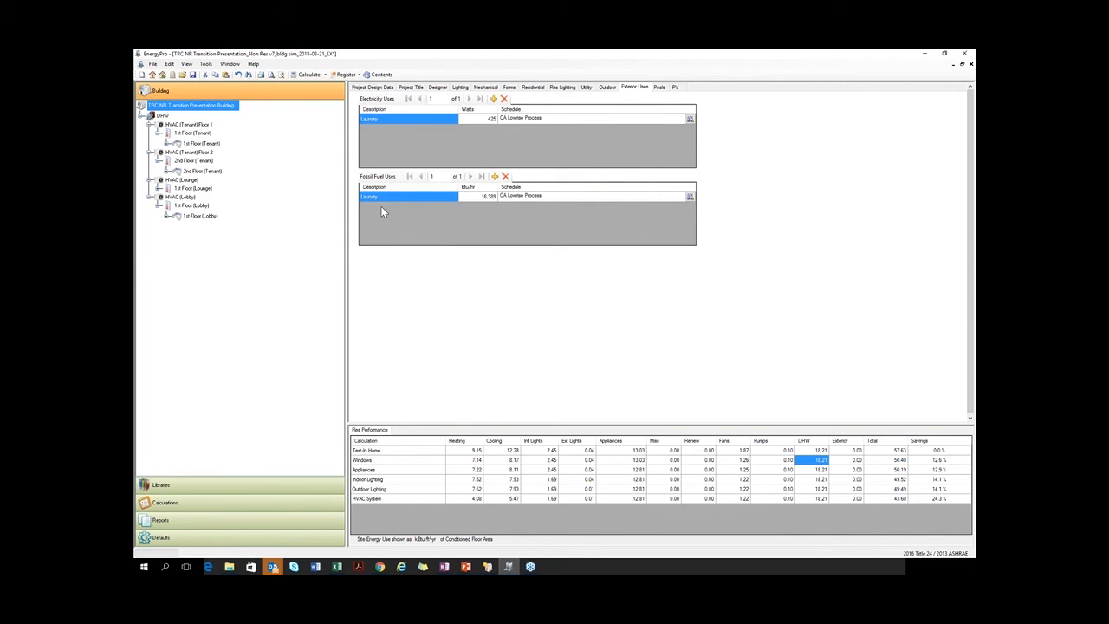
drag(189, 190, 184, 180)
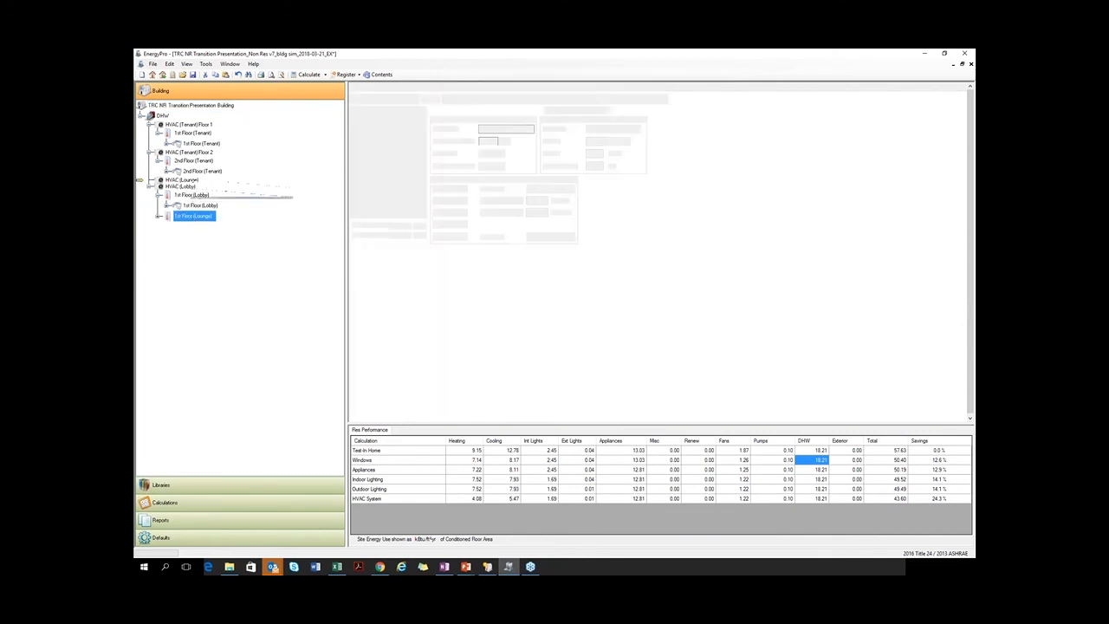
click(184, 107)
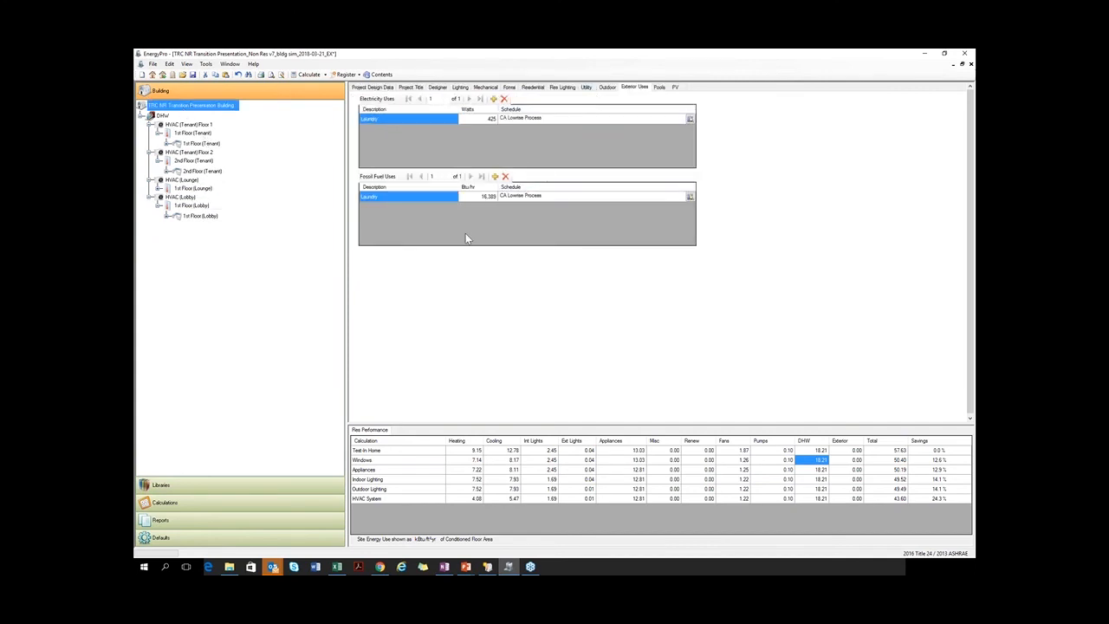
click(492, 567)
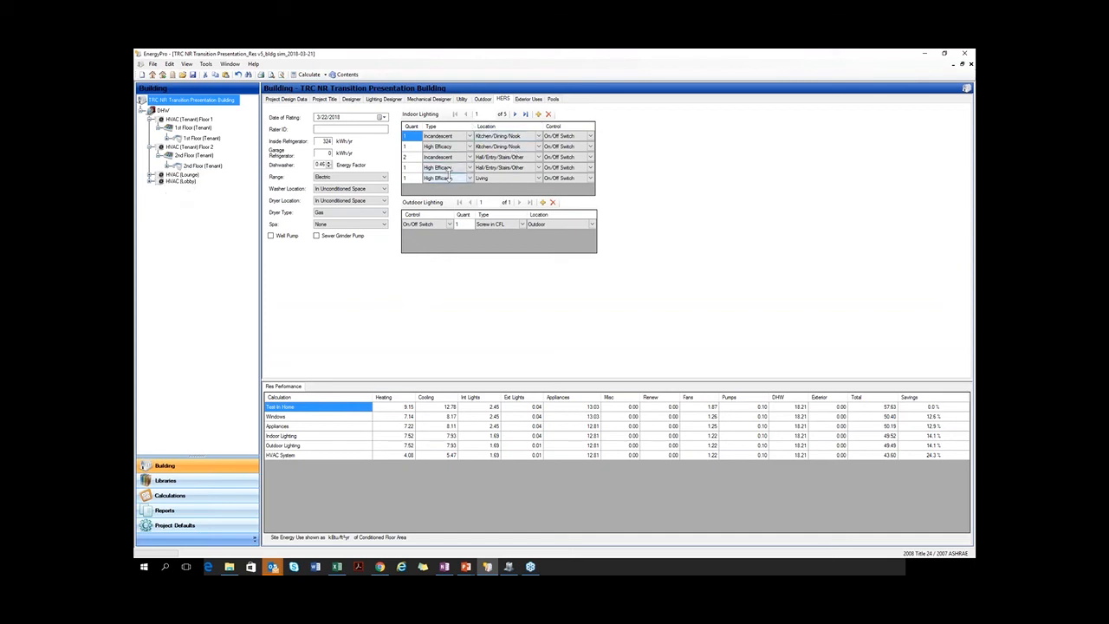
click(509, 567)
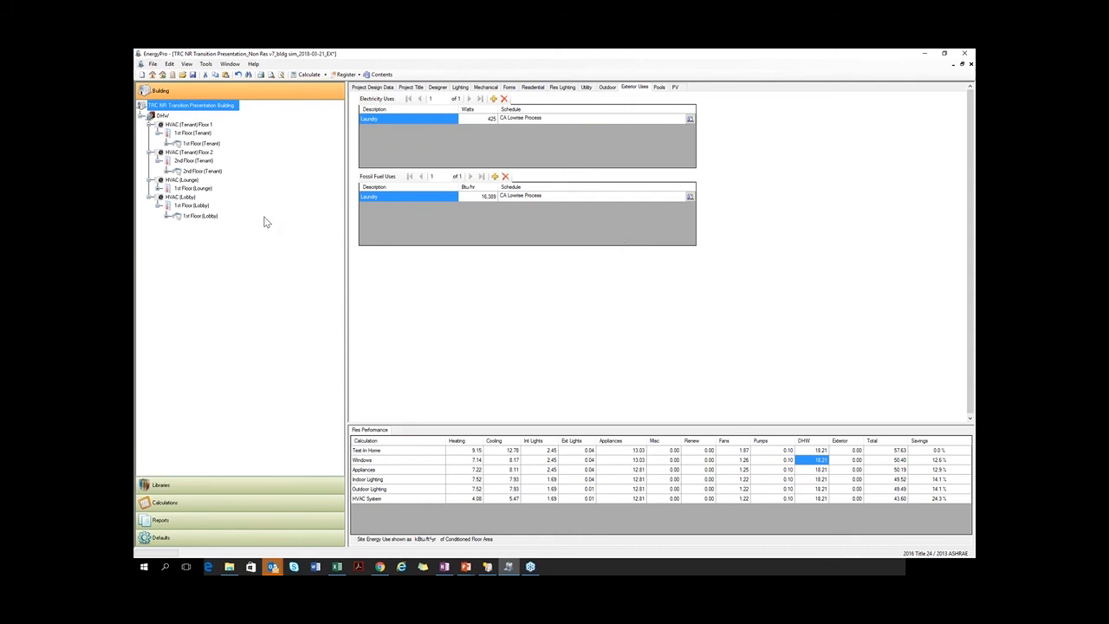
- Review the dwelling unit and lighting data of the 1st Floor (Lobby) zone and its room's process equipment load
click(198, 208)
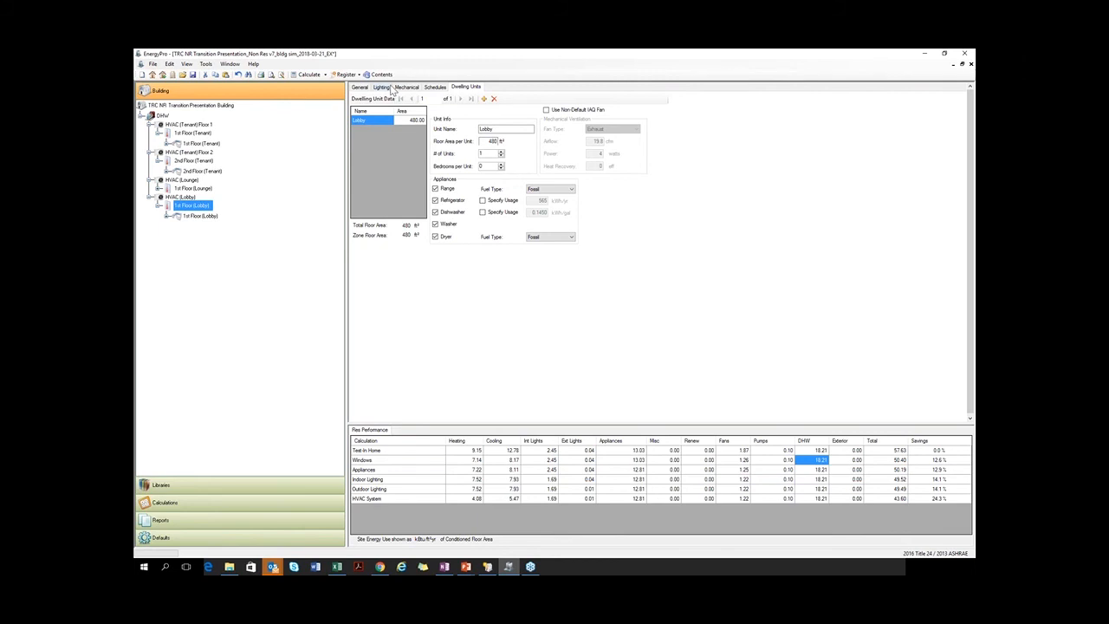
click(194, 188)
click(194, 205)
click(384, 87)
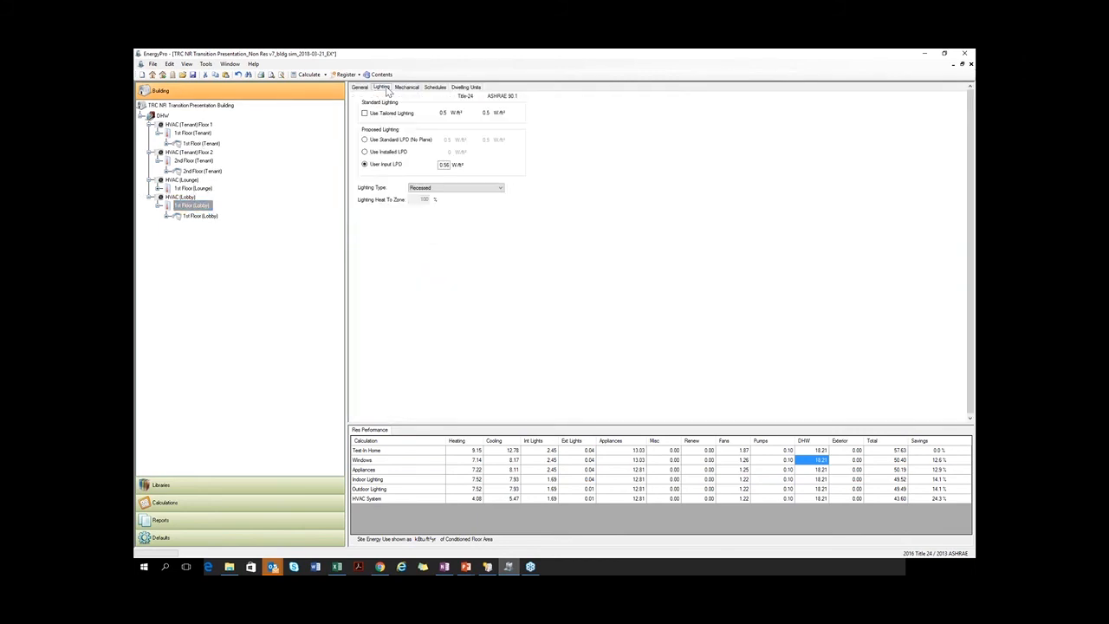
click(406, 87)
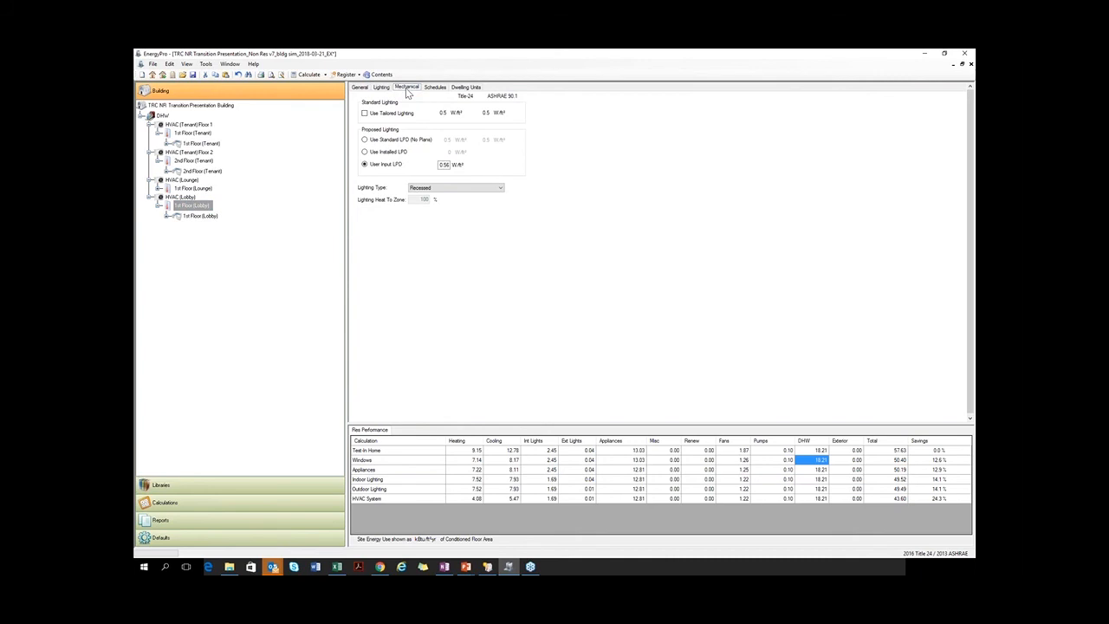
click(198, 216)
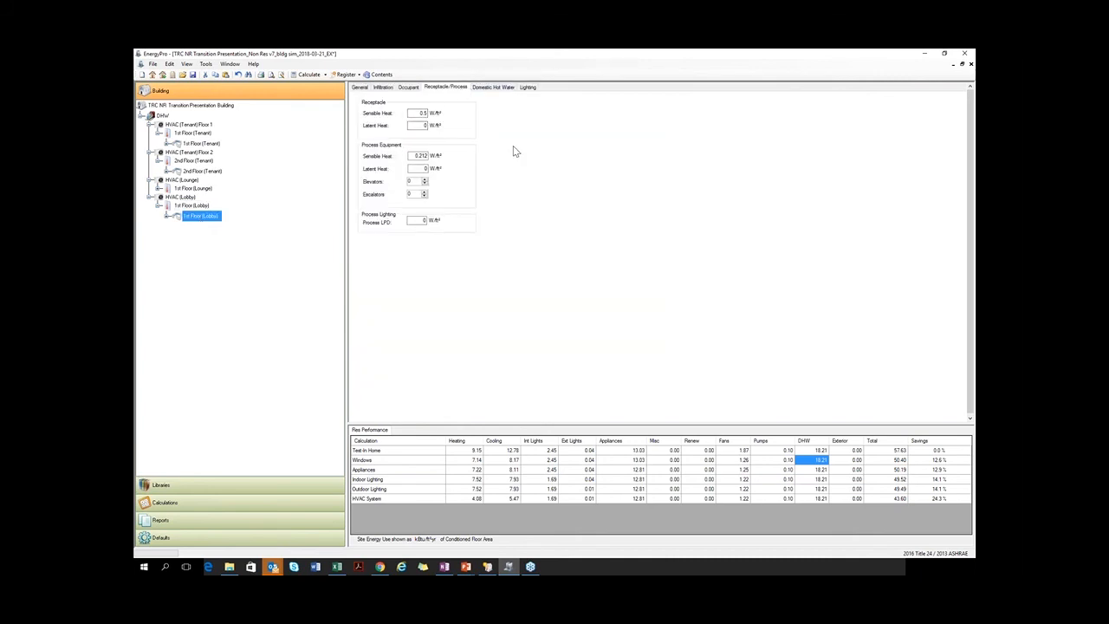
double_click(421, 155)
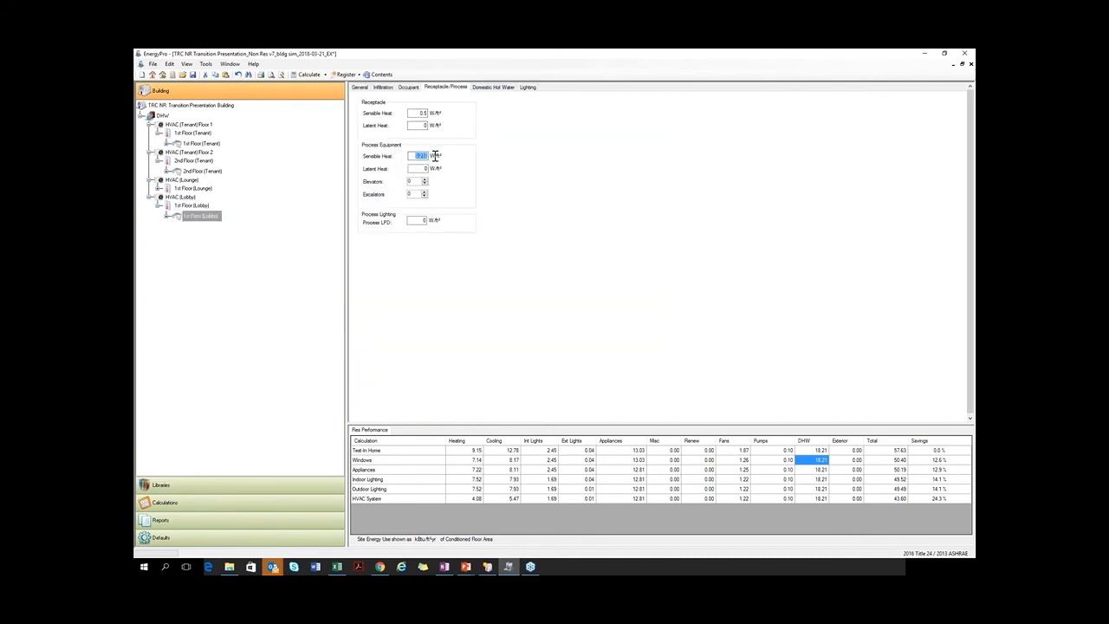
- Look through the mechanical data of the tenant and lounge zones, ending with the lobby entries in the building tree
click(193, 133)
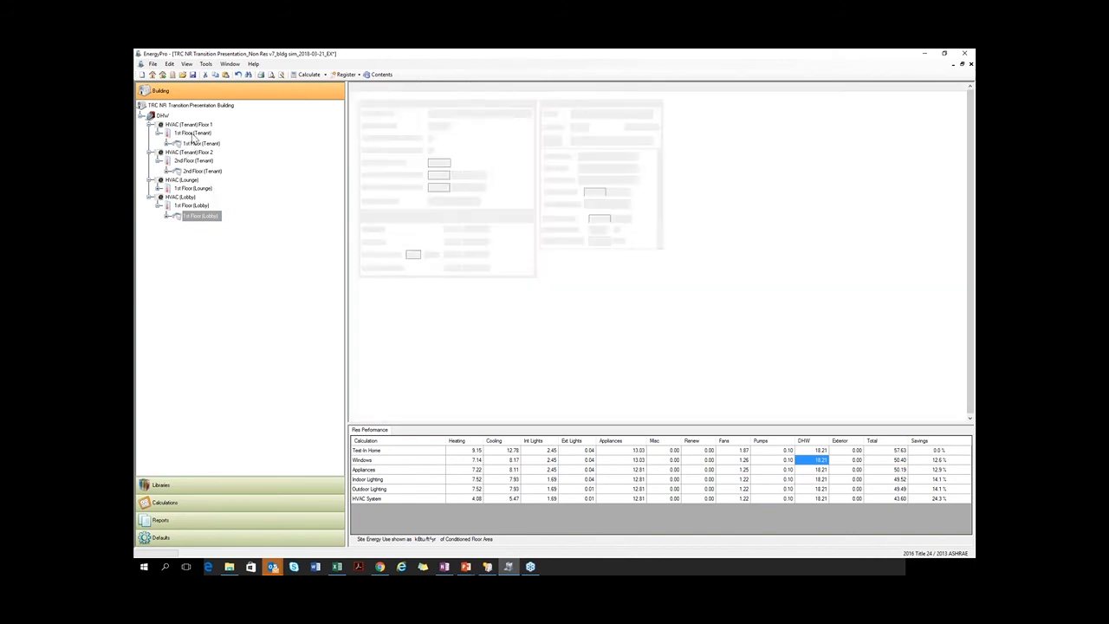
click(197, 153)
mouse_move(196, 161)
mouse_down()
mouse_move(193, 126)
mouse_move(205, 163)
mouse_up()
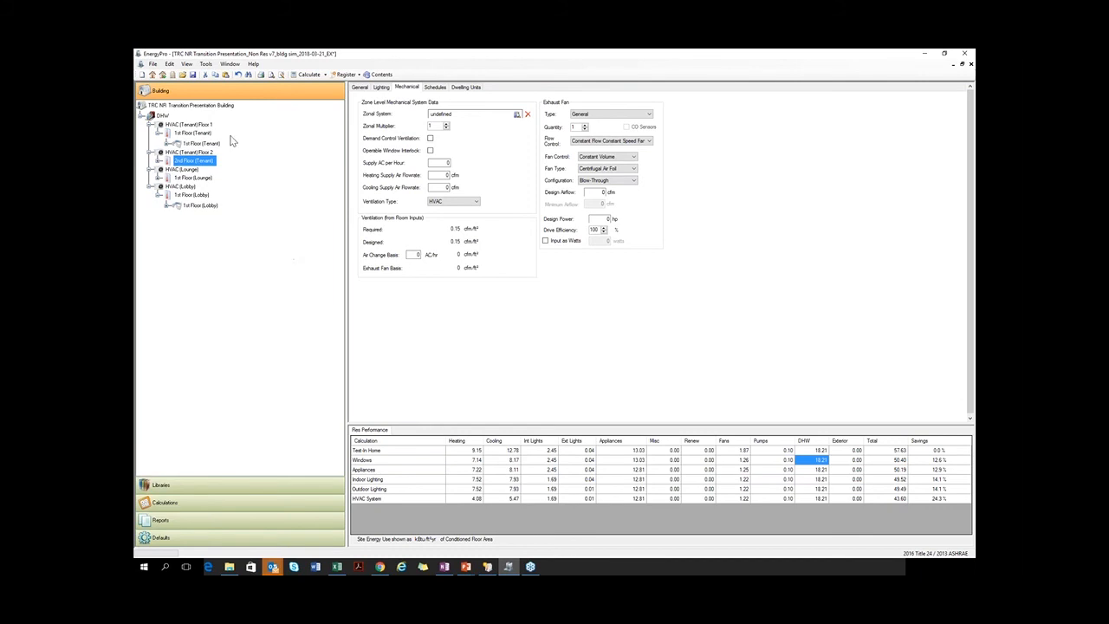
click(221, 178)
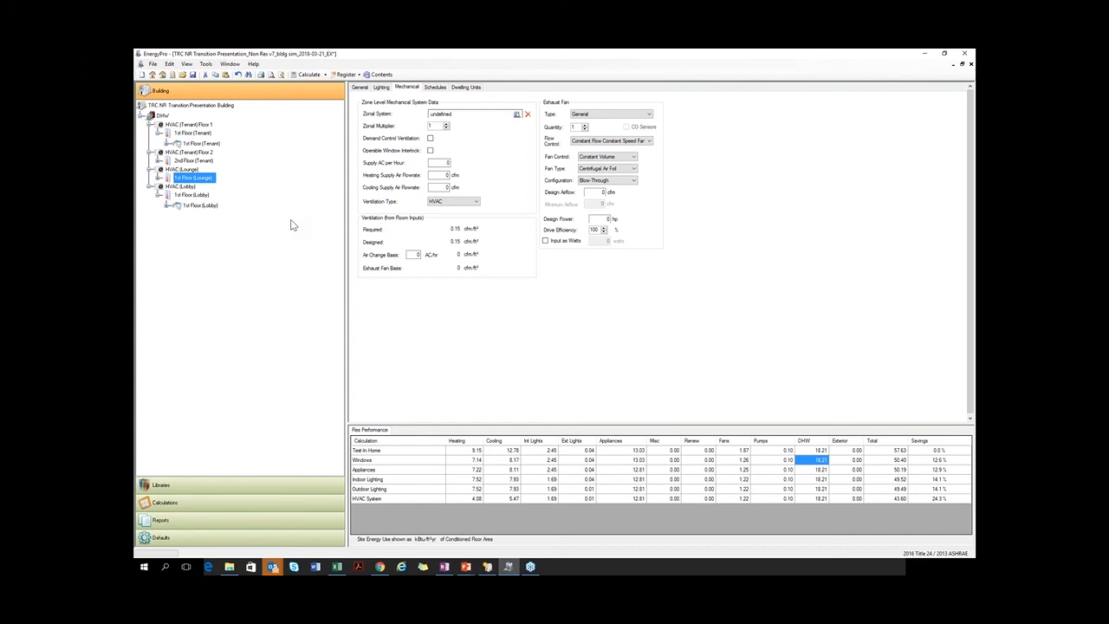
click(200, 208)
click(200, 187)
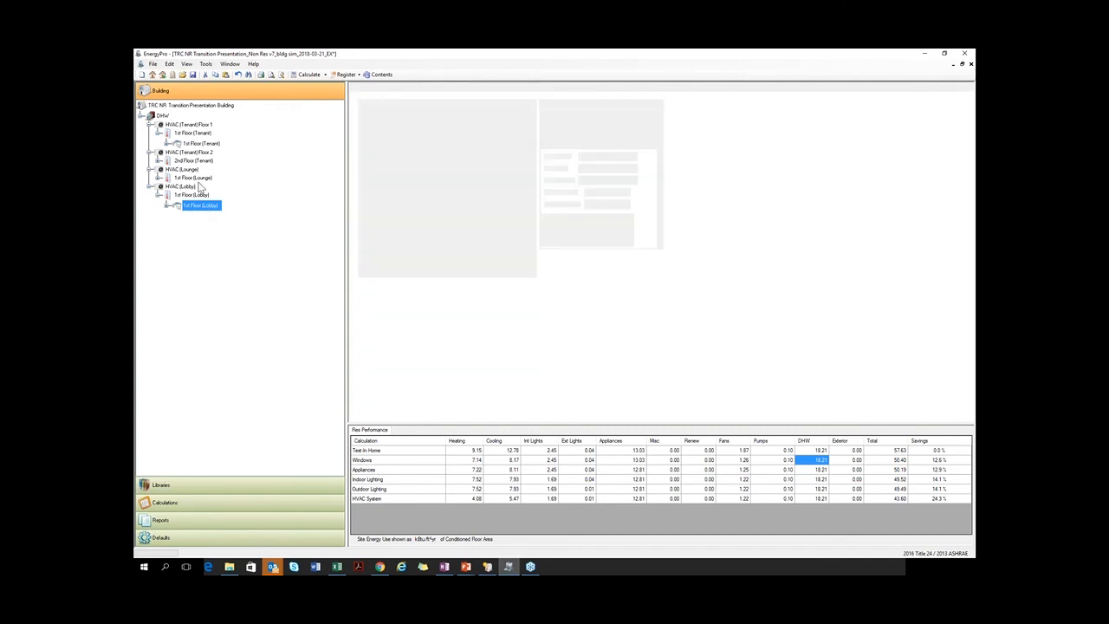
- Review the building's exterior laundry uses and the general and lighting data of the 1st Floor (Lounge) zone
click(217, 208)
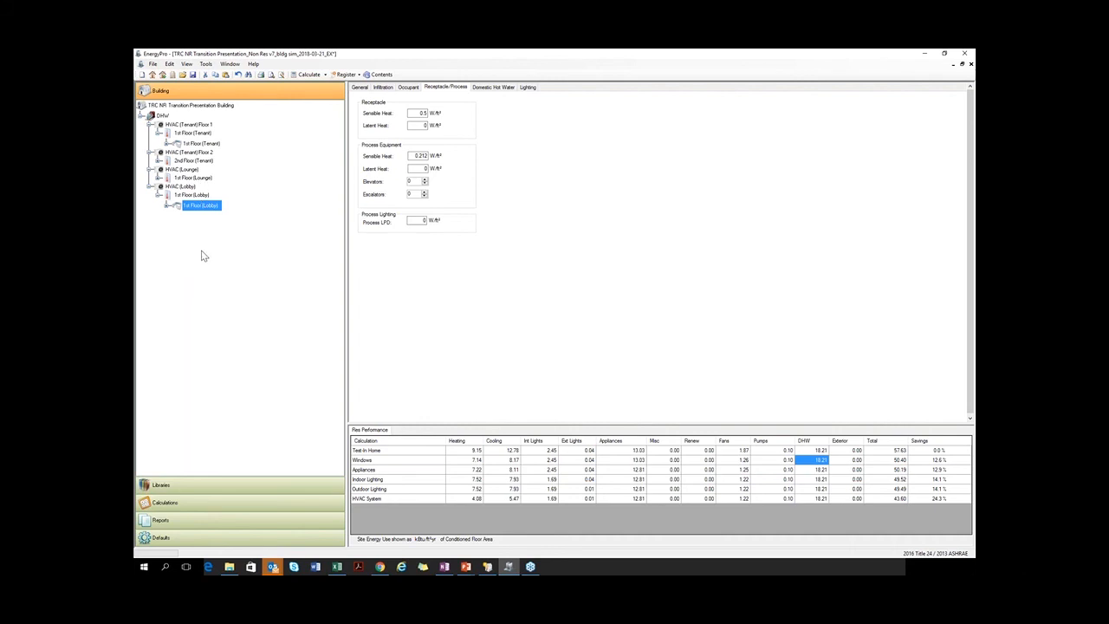
click(231, 107)
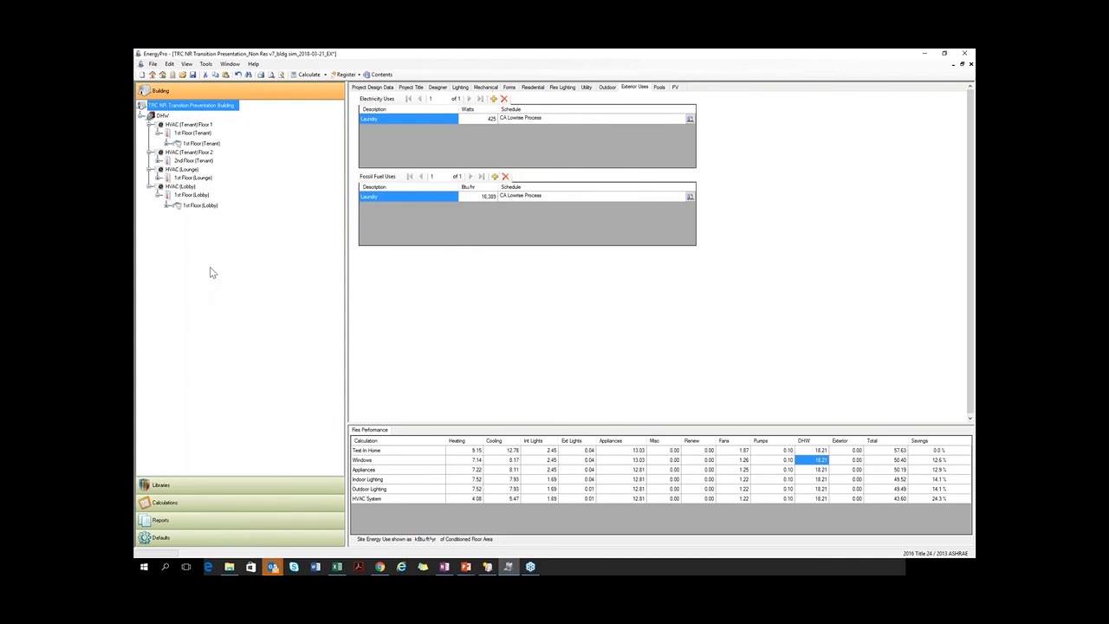
click(208, 196)
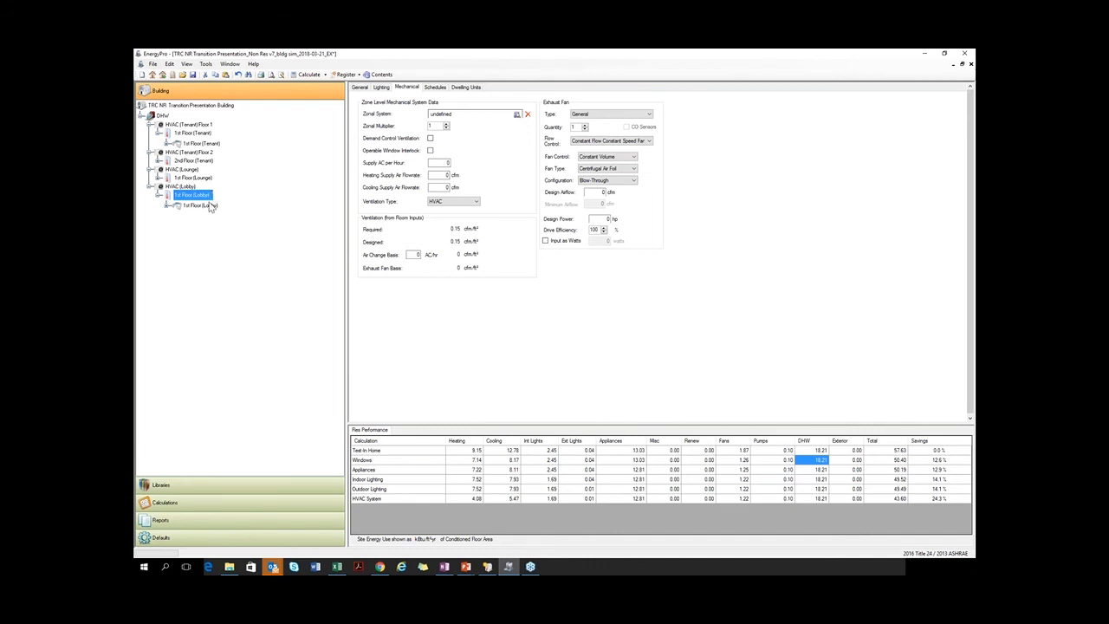
click(194, 179)
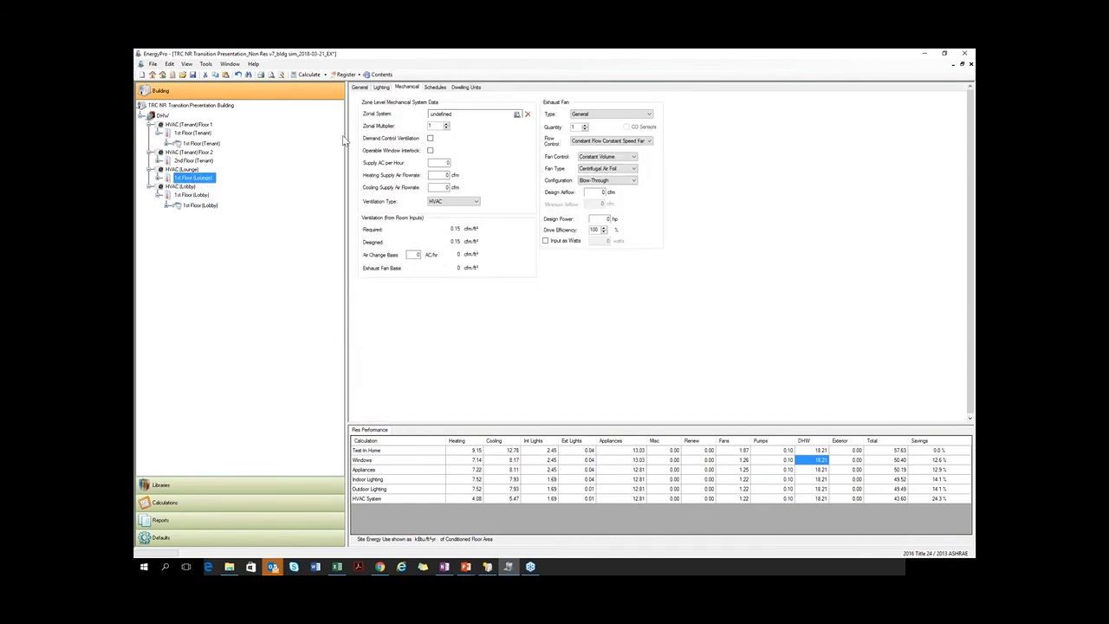
click(362, 87)
click(379, 89)
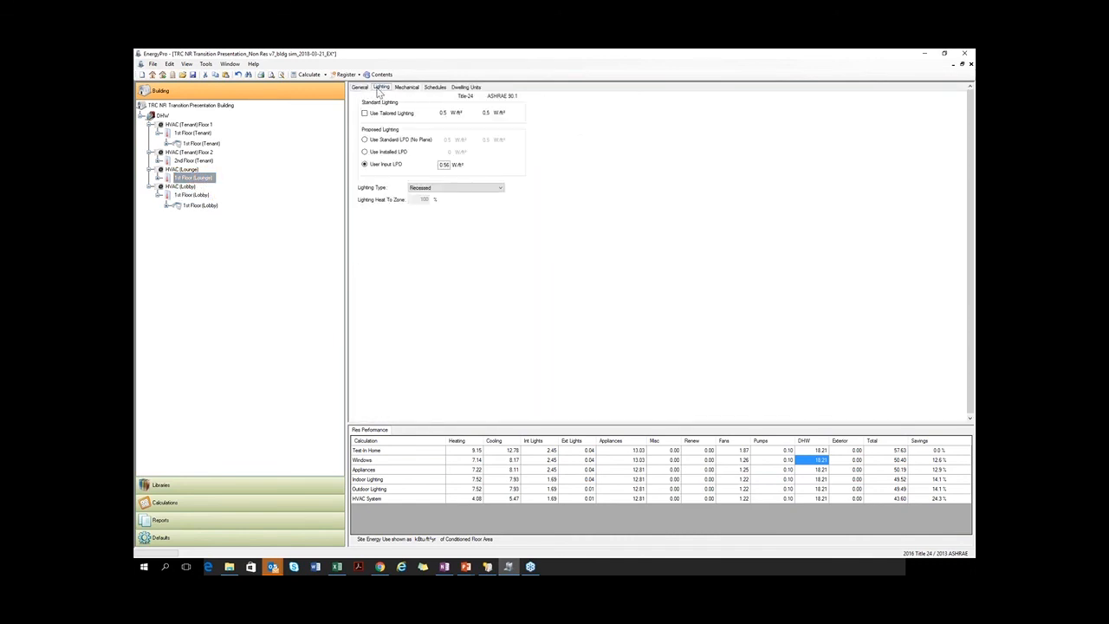
- Examine the dwelling unit data of the 1st Floor (Lobby) and 1st Floor (Tenant) zones
click(203, 198)
click(467, 89)
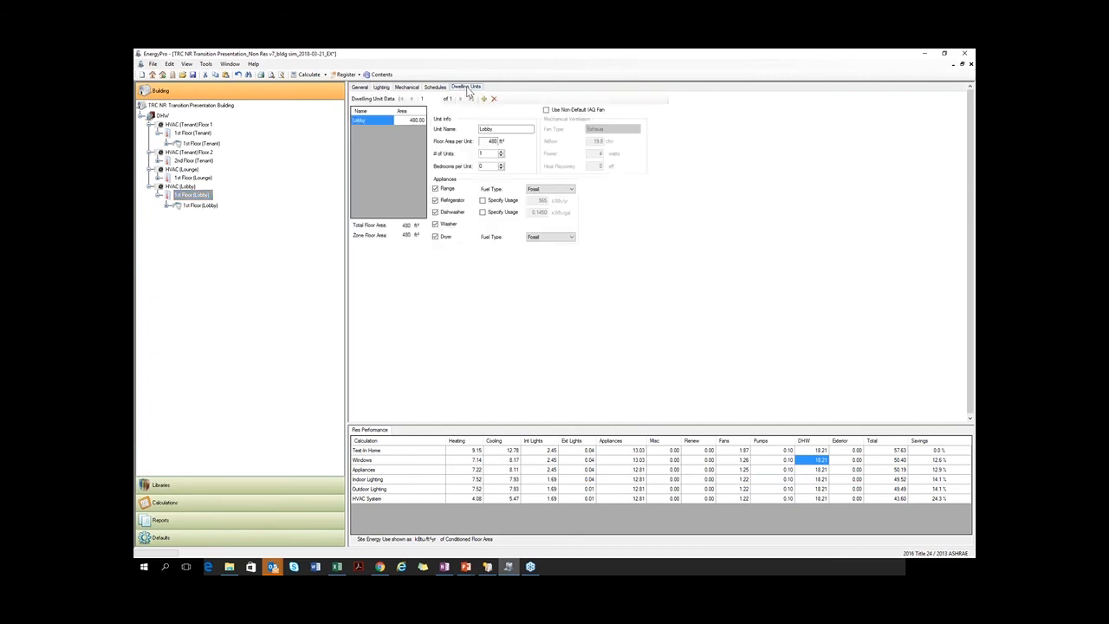
click(182, 187)
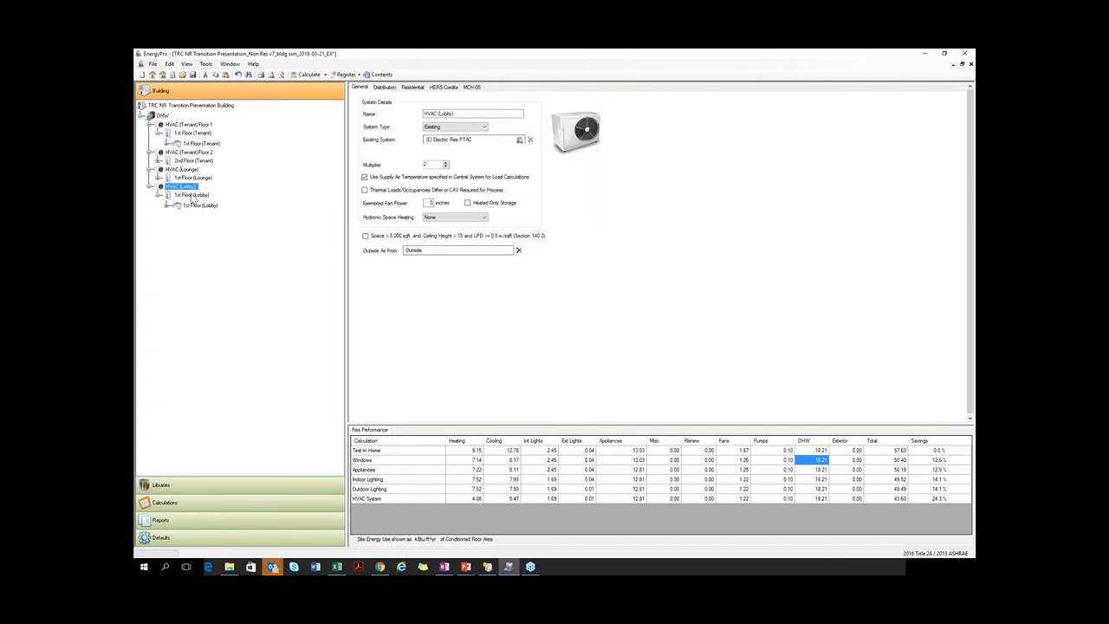
click(194, 198)
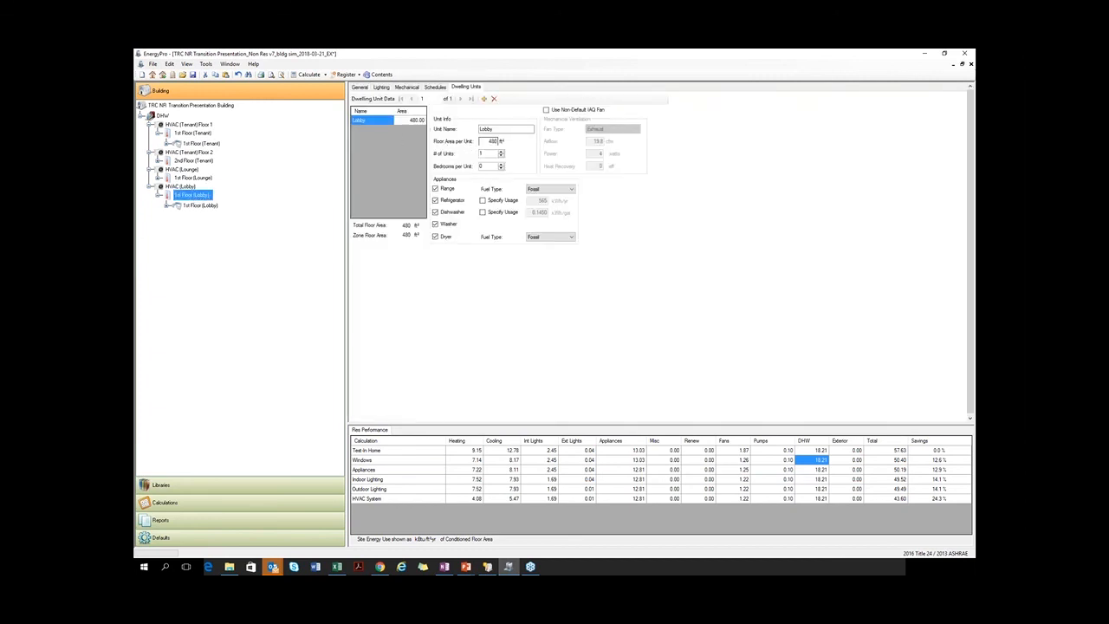
double_click(491, 140)
click(191, 132)
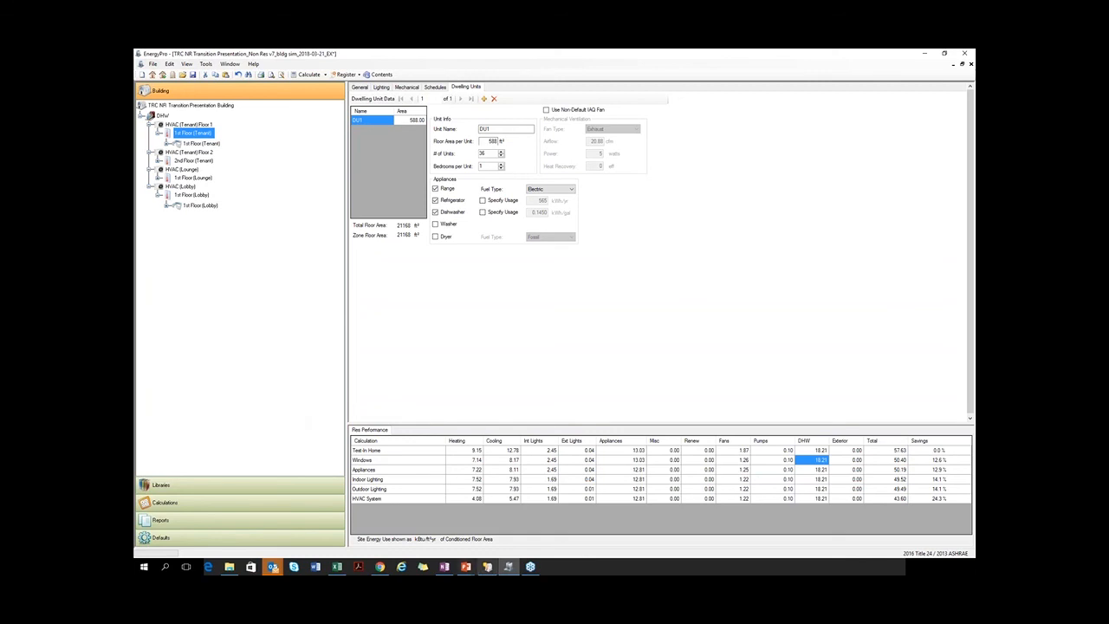
- Compare the DHW plant's domestic hot water inputs in the EnergyPro v5 model with those in the v7 model
click(488, 568)
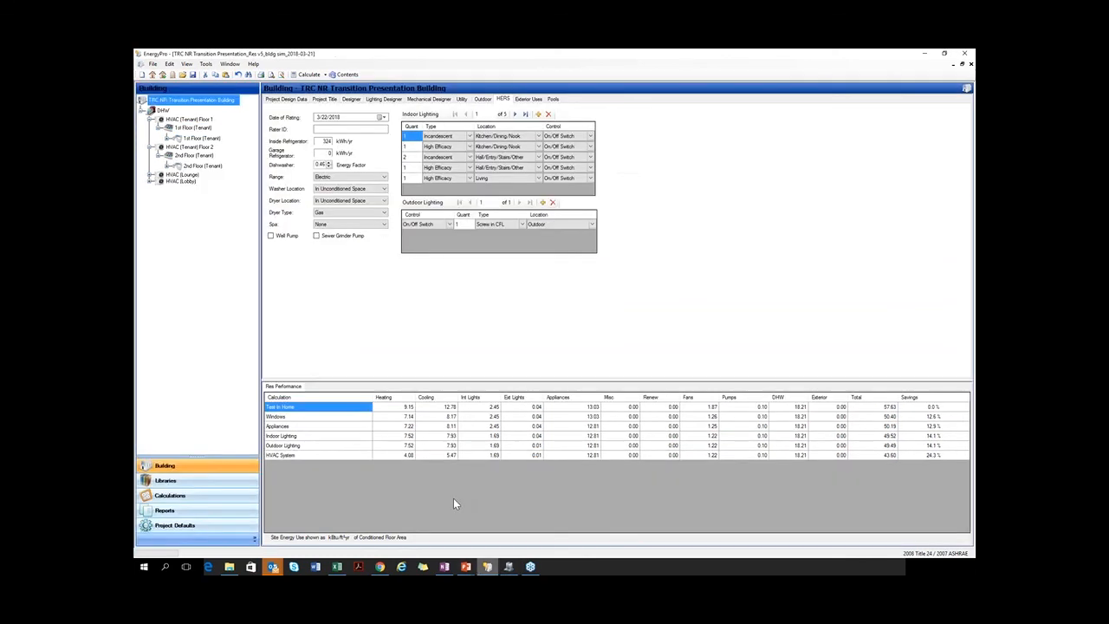
click(183, 116)
click(397, 100)
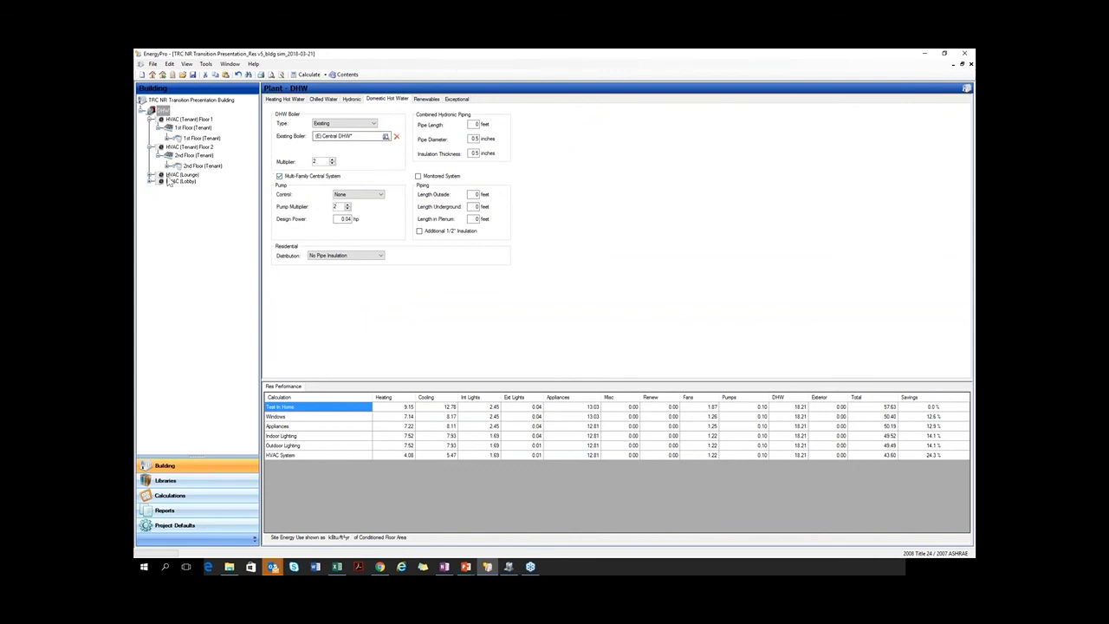
click(196, 120)
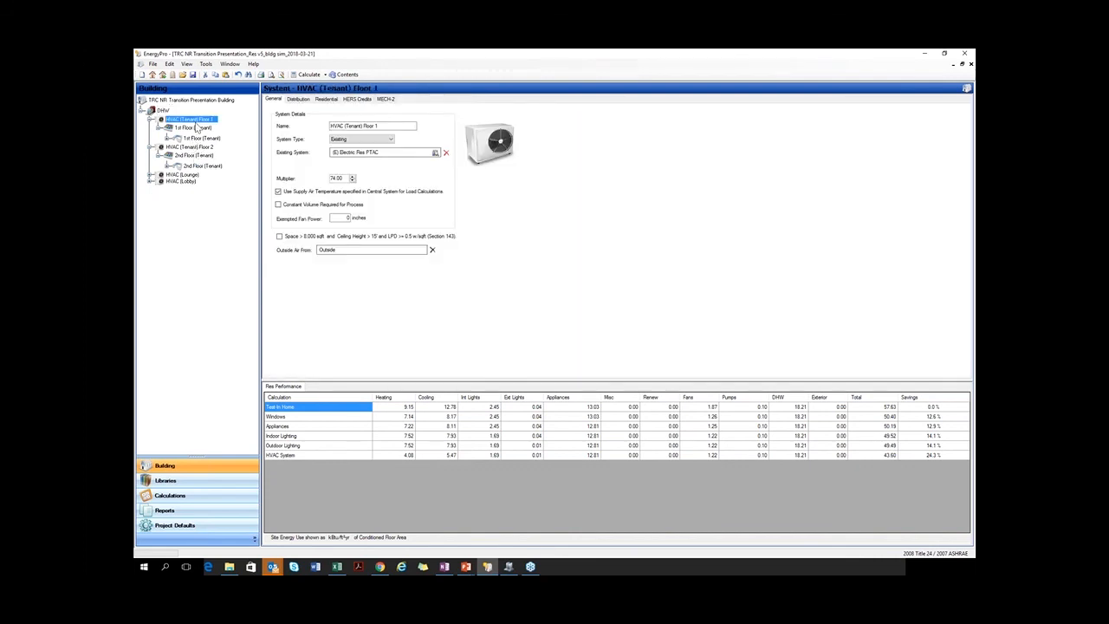
click(163, 110)
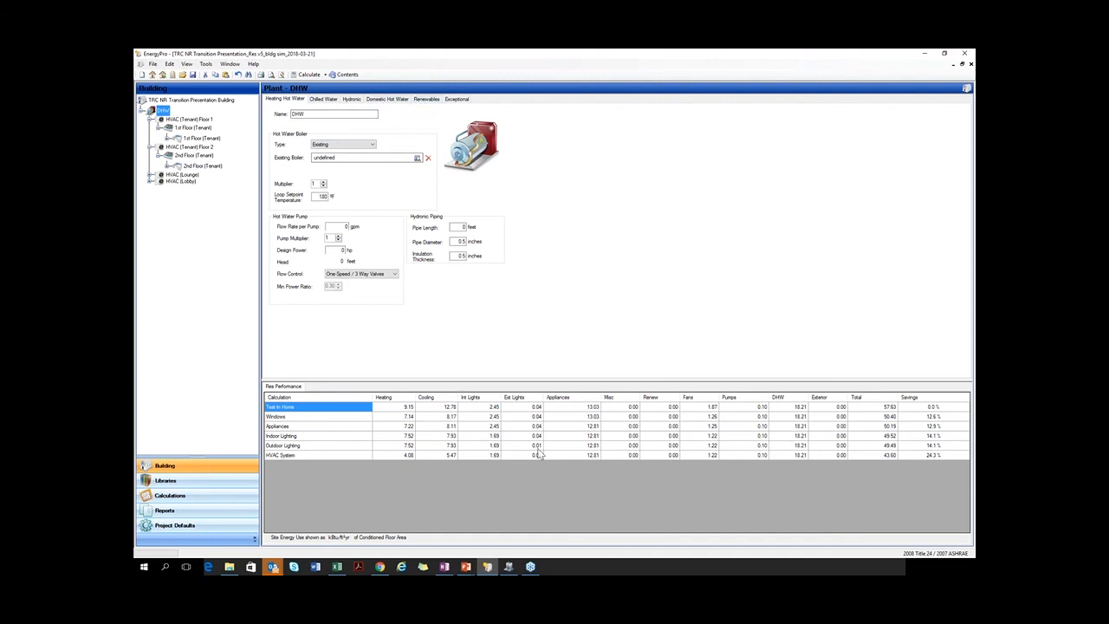
click(510, 567)
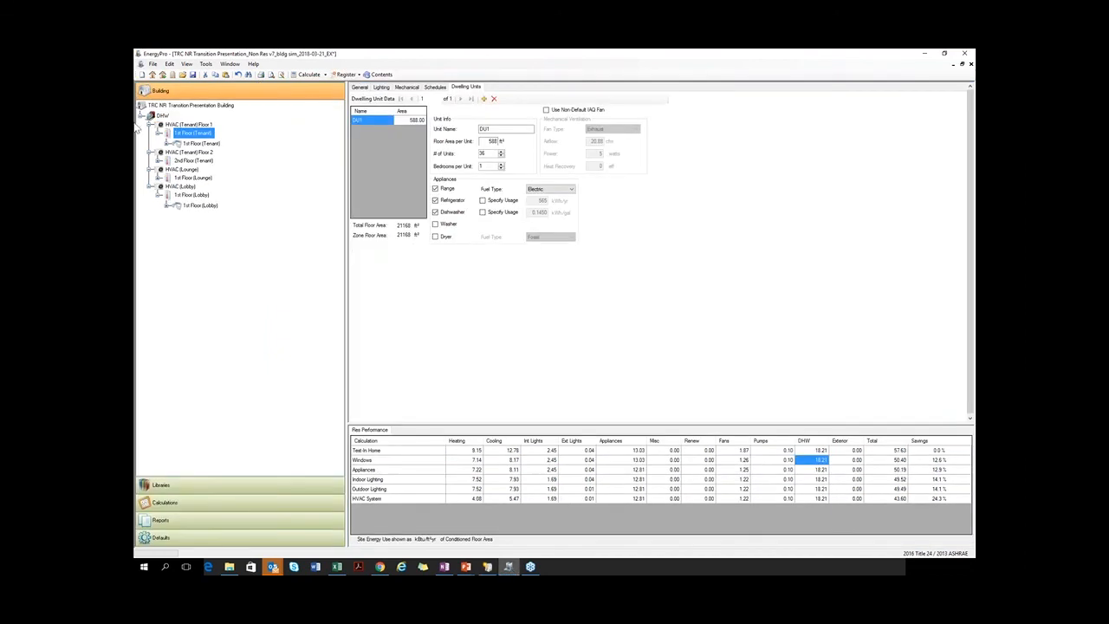
click(189, 124)
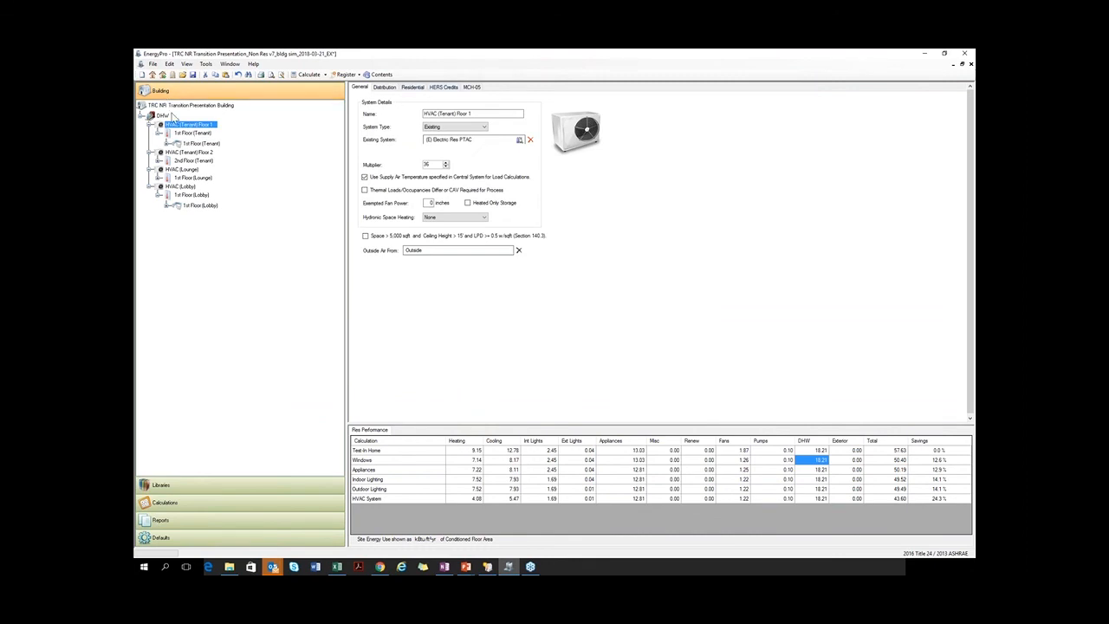
click(173, 117)
click(482, 89)
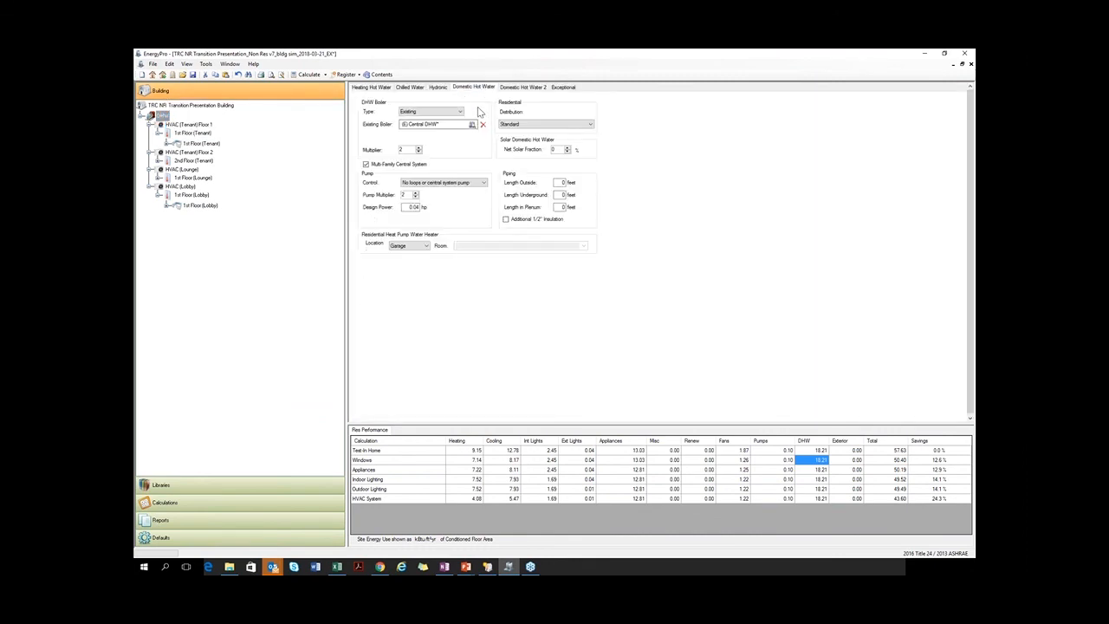
click(371, 88)
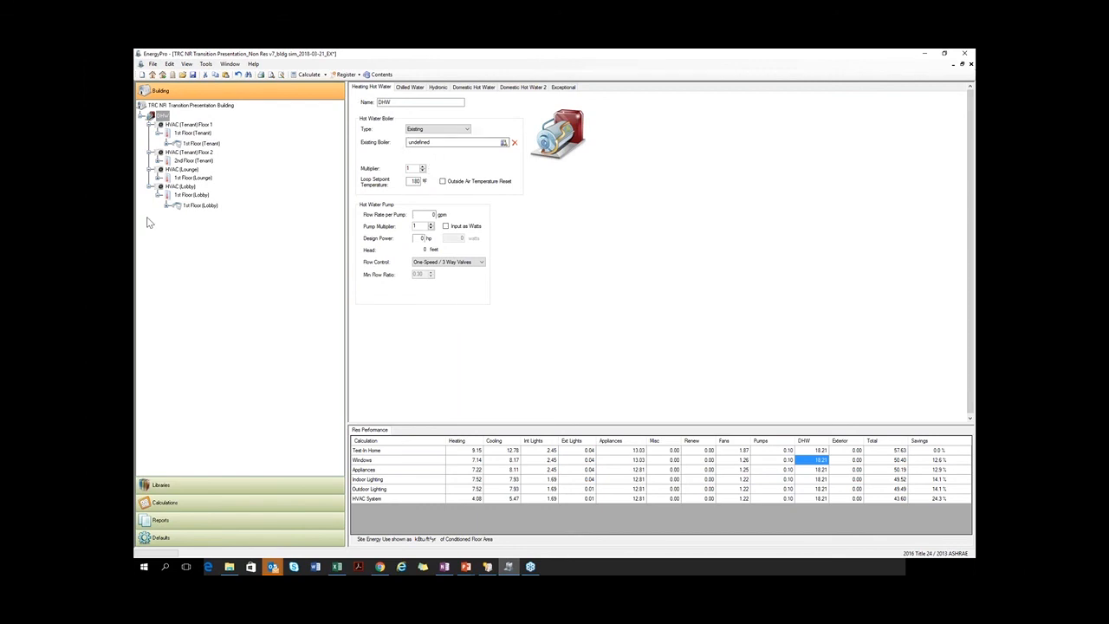
- Try DHW Boiler Provides Heat as the HVAC (Lounge) system's hydronic space heating and restore the option to None
click(186, 170)
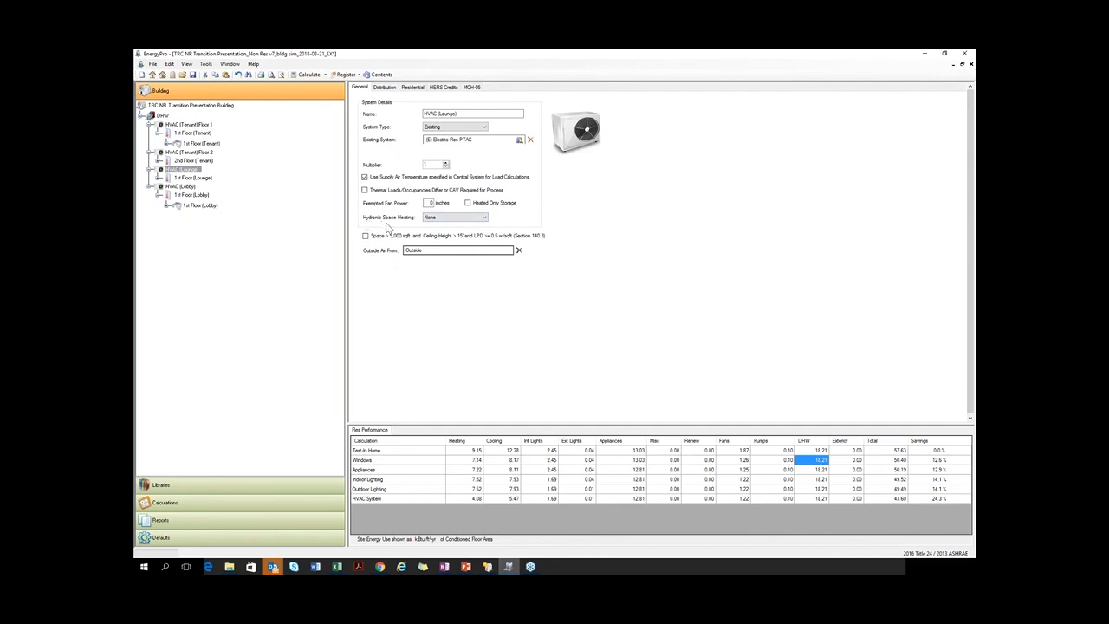
click(453, 224)
click(452, 234)
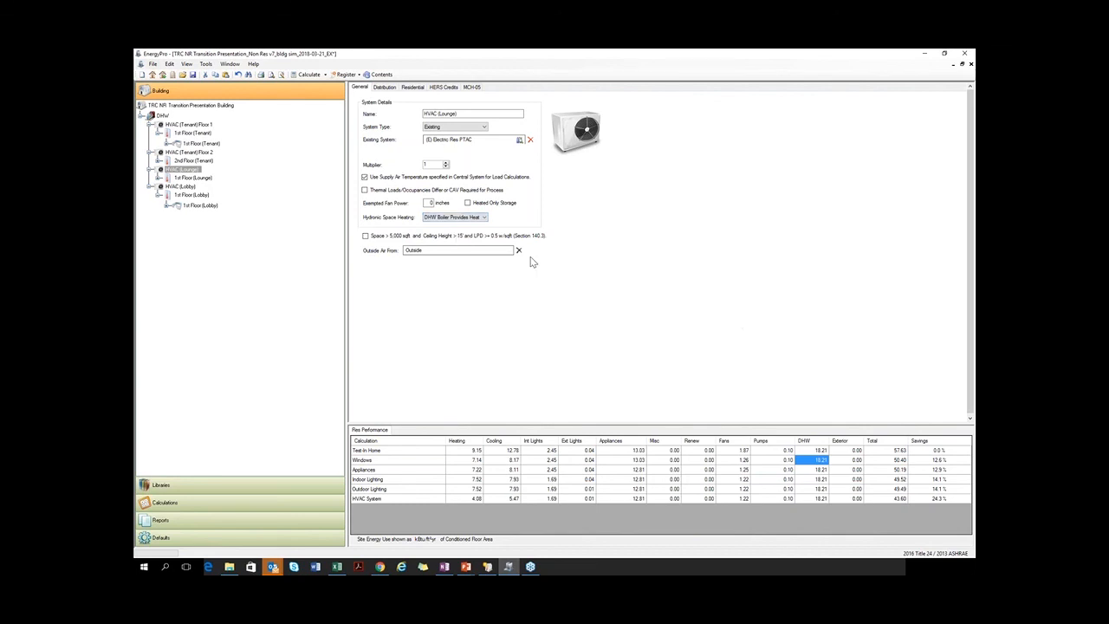
click(472, 218)
click(477, 225)
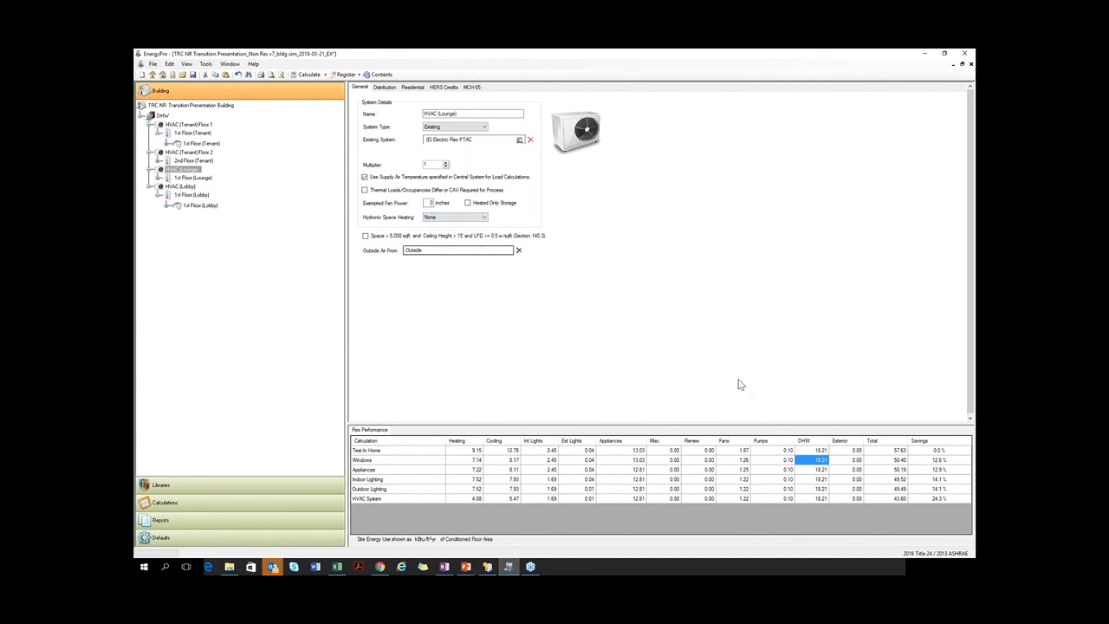
- Switch to the EnergyPro v5 model and check the pump control among the DHW plant's domestic hot water inputs
click(227, 105)
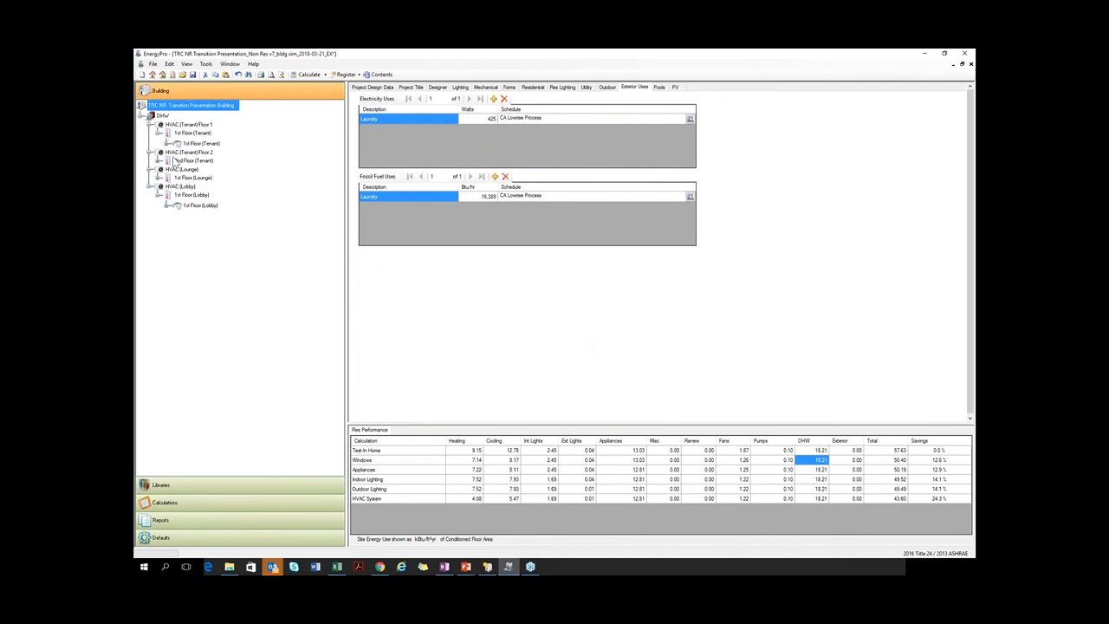
click(164, 117)
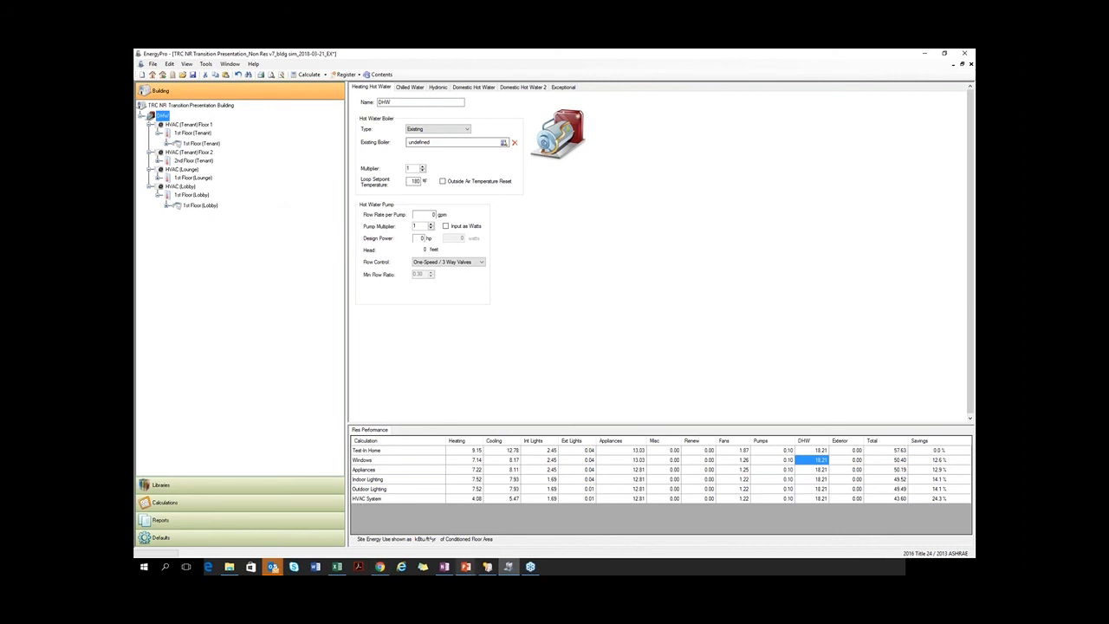
click(488, 567)
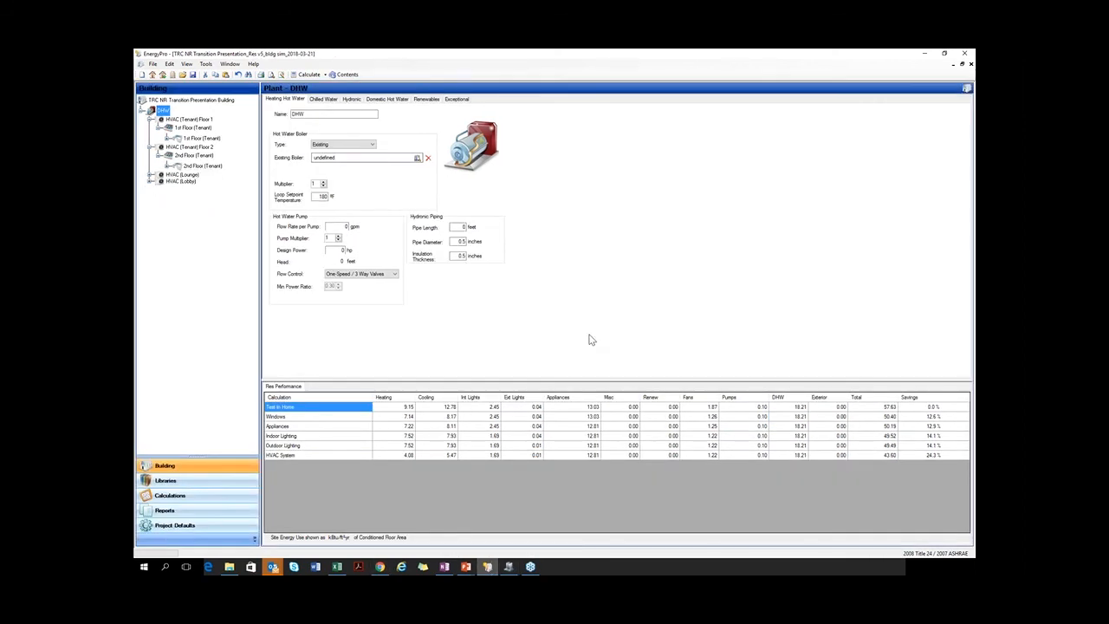
click(399, 100)
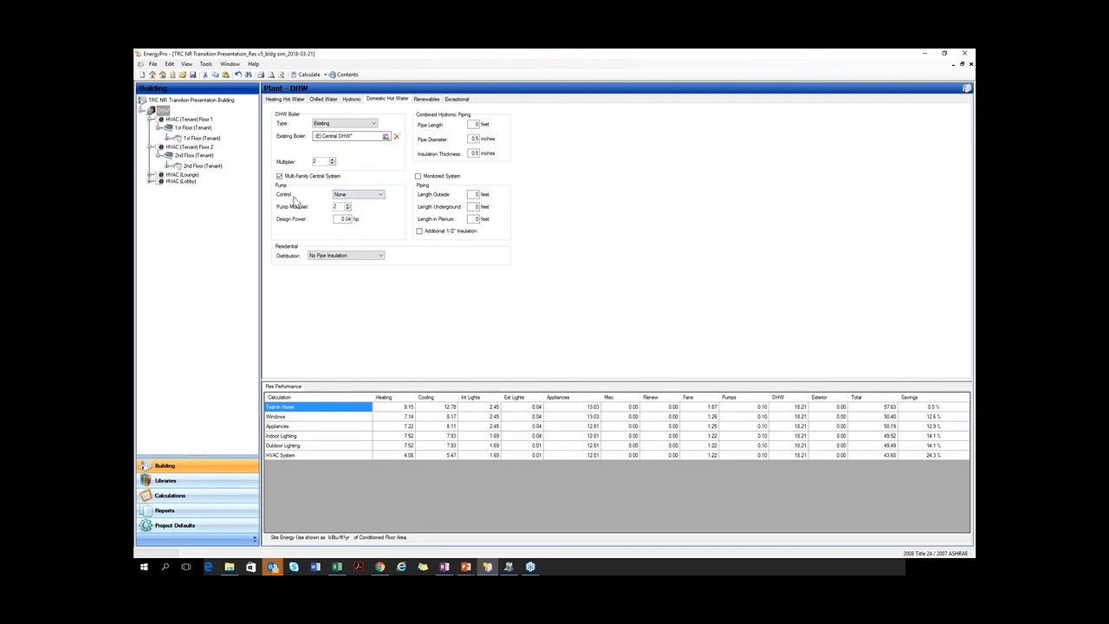
- Switch back to the EnergyPro v7 model and set the DHW plant's domestic hot water pump control to No Control (continuous pumping)
click(509, 572)
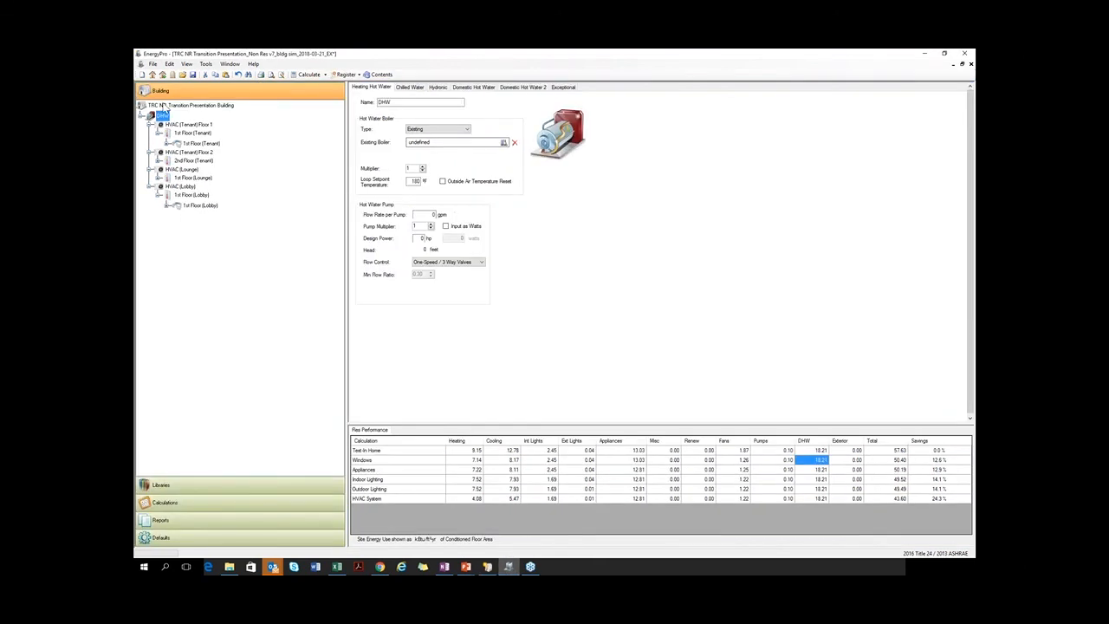
click(468, 88)
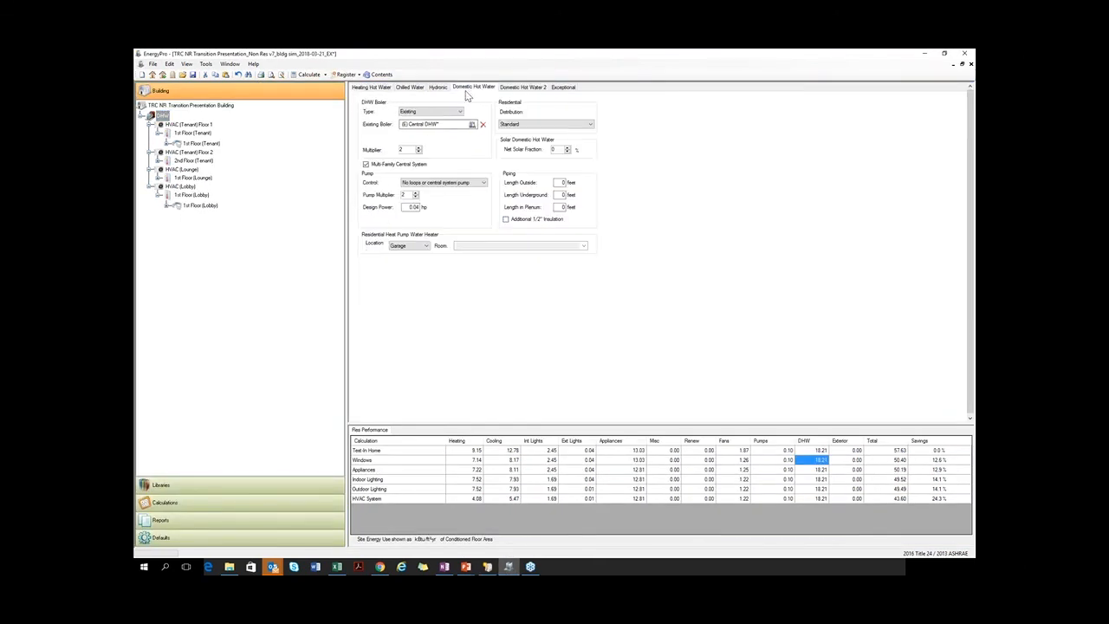
click(458, 185)
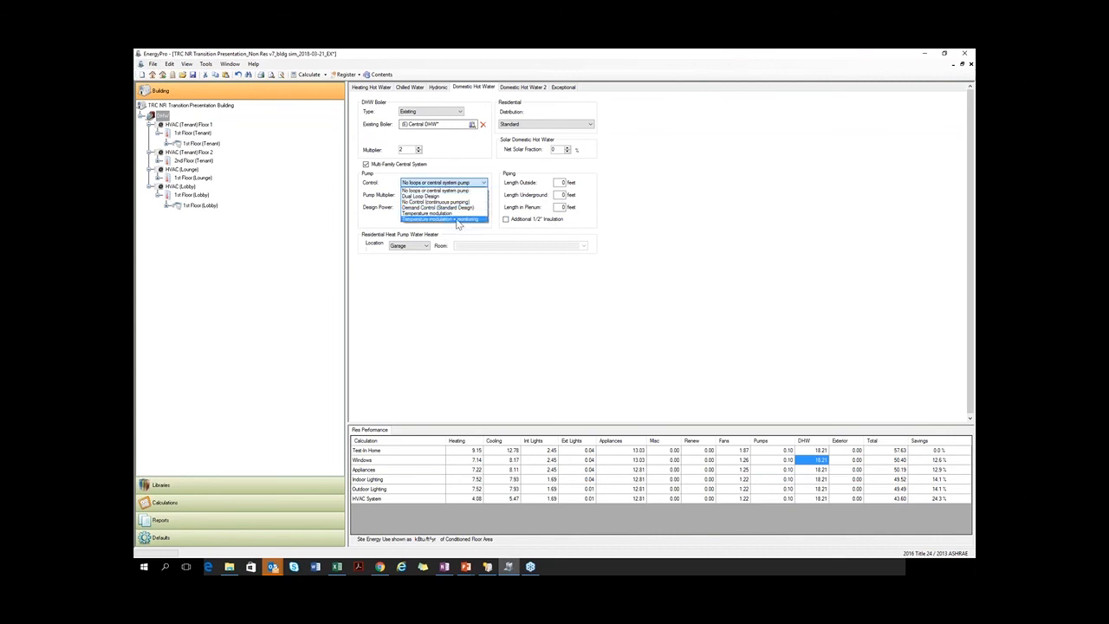
click(472, 203)
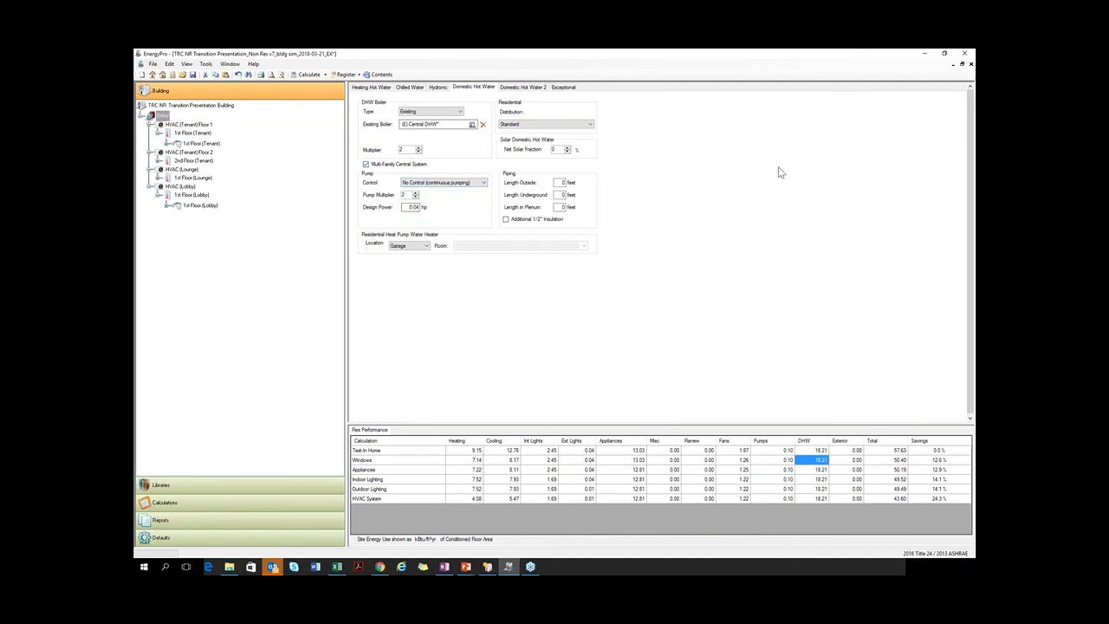
- Compare the 1st Floor (Tenant) zone's dwelling unit data with its room's receptacle and process loads
click(198, 144)
click(194, 135)
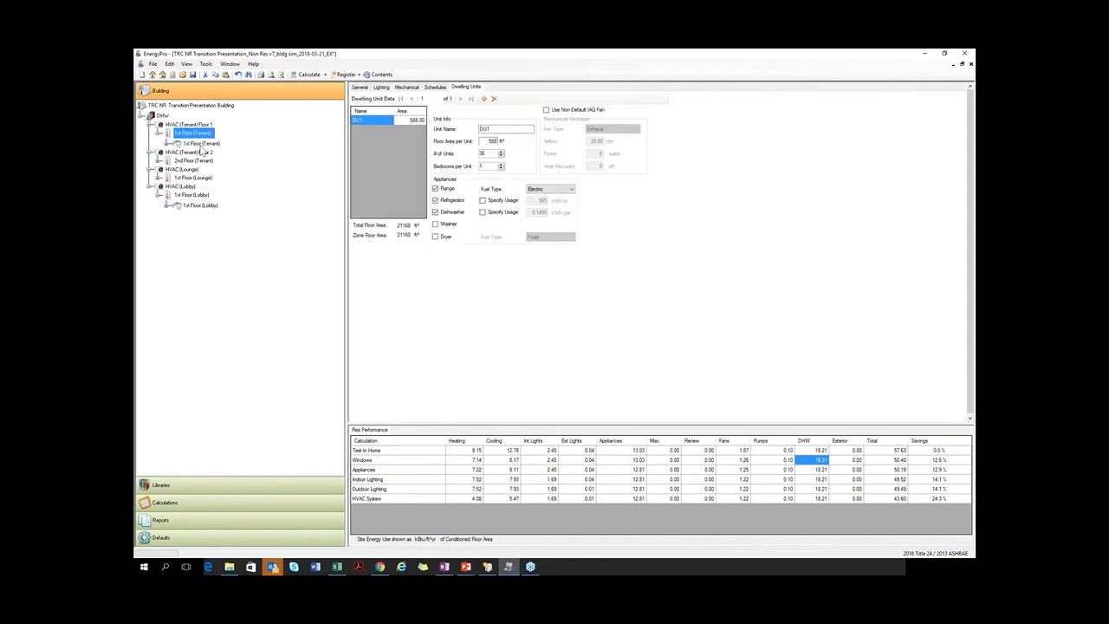
click(201, 144)
click(197, 134)
click(204, 144)
click(205, 134)
click(205, 144)
click(204, 134)
click(217, 145)
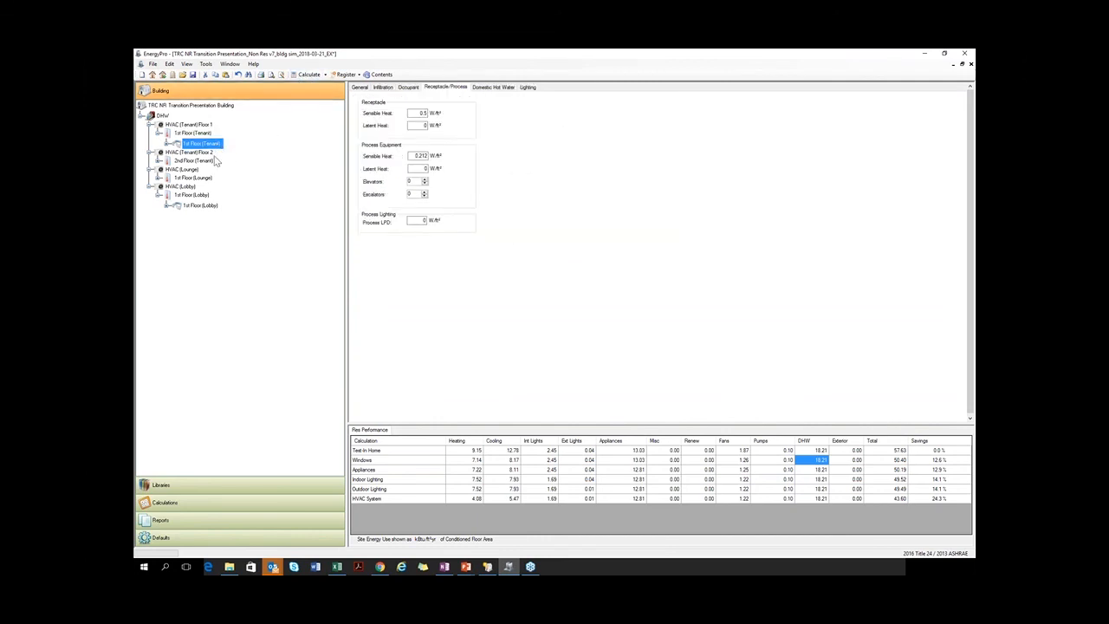
click(201, 134)
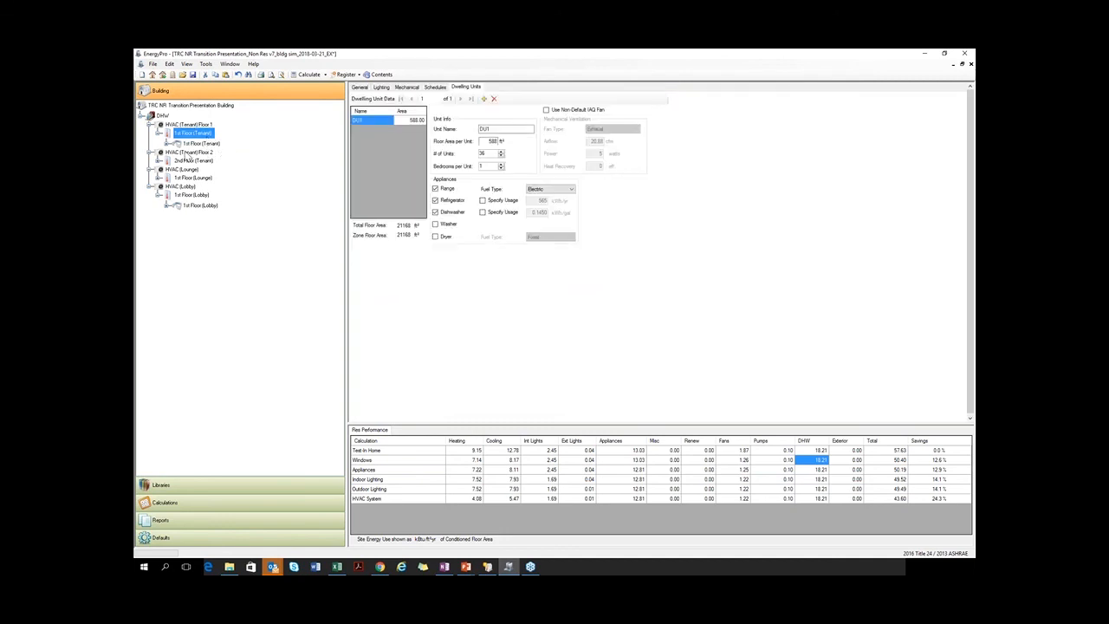
- View the wall and slab entries under the 1st Floor (Tenant) room and return up the building tree to the DHW plant
click(170, 144)
click(201, 144)
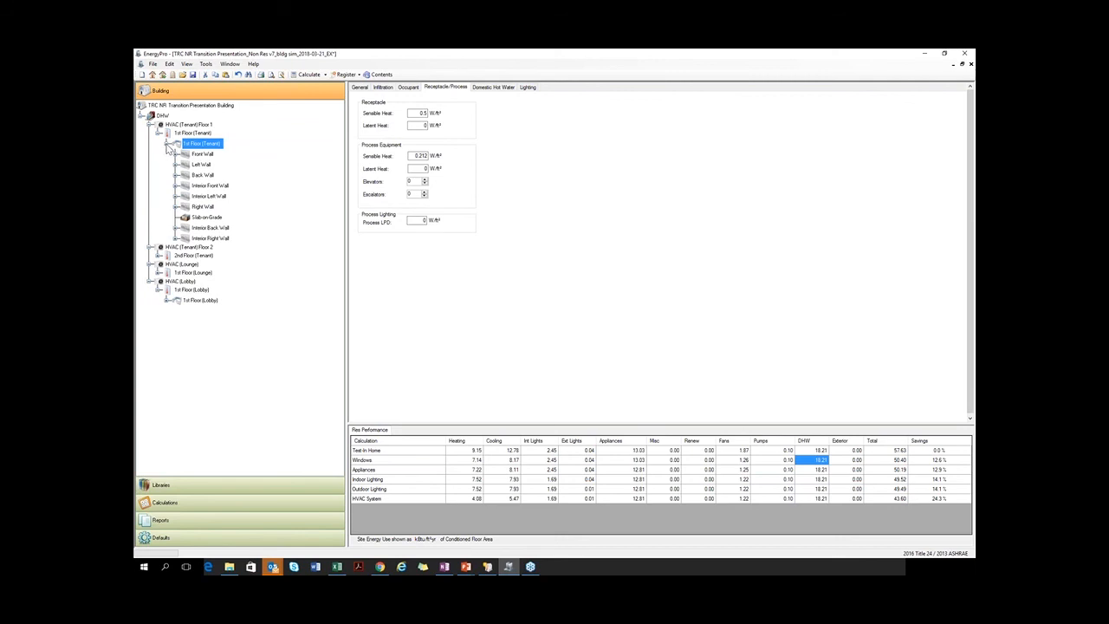
click(170, 146)
click(192, 133)
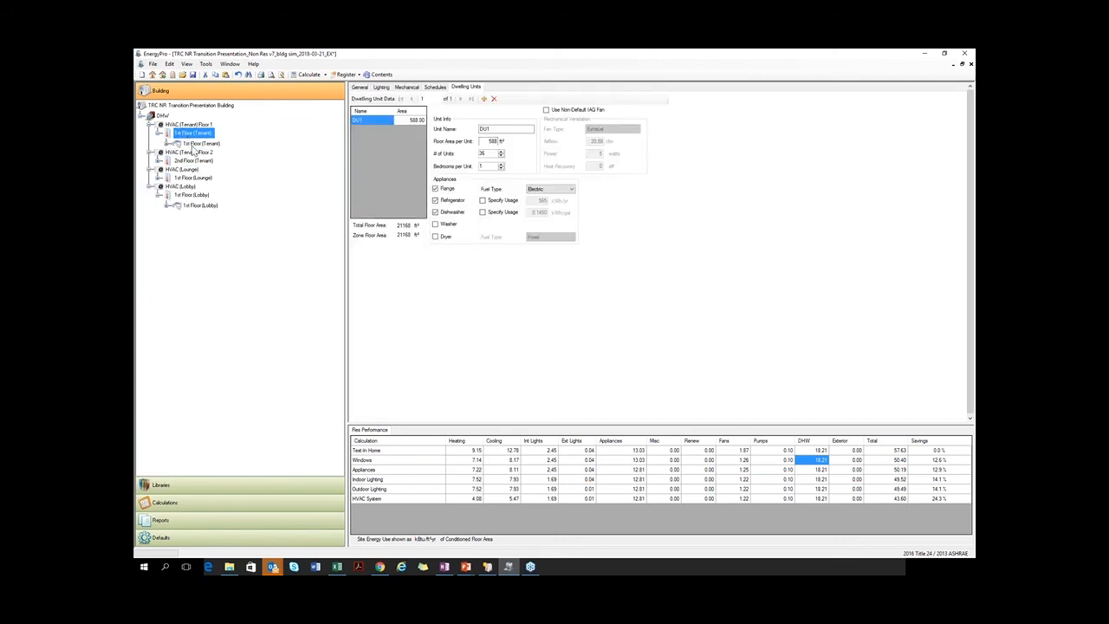
key(Up)
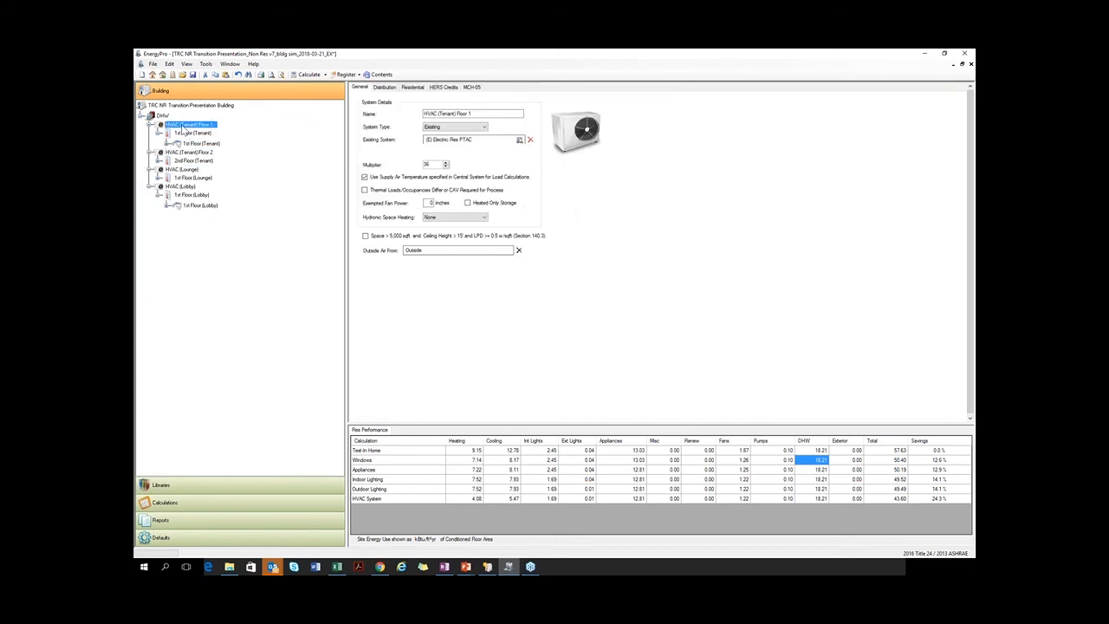
key(Up)
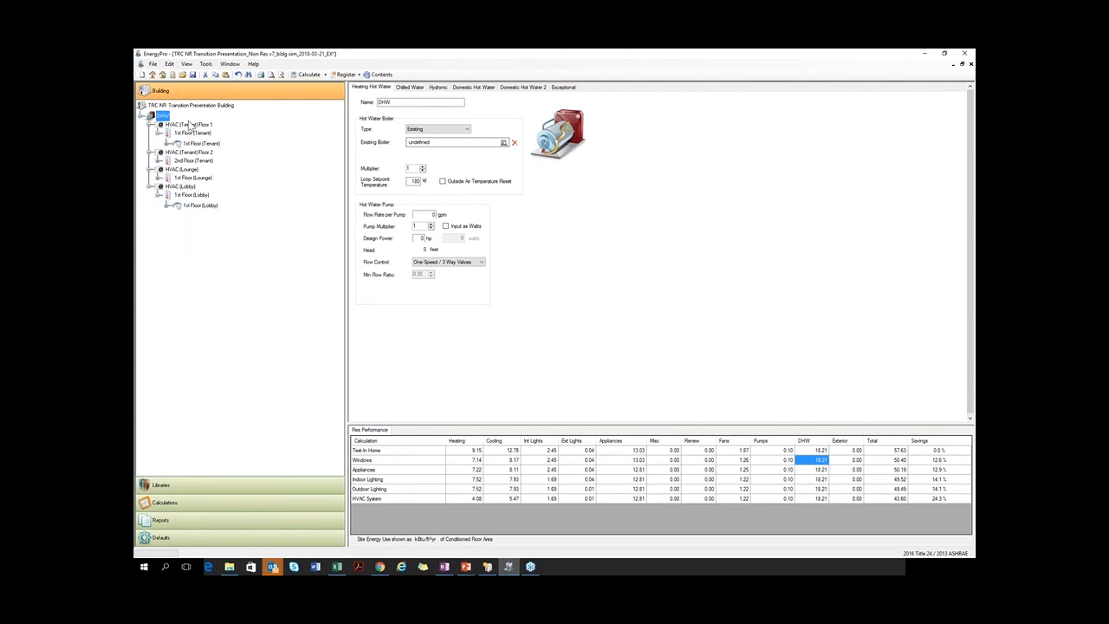
- Review the DHW plant's domestic hot water inputs, the lobby room's process loads and the general settings of the HVAC systems
click(475, 87)
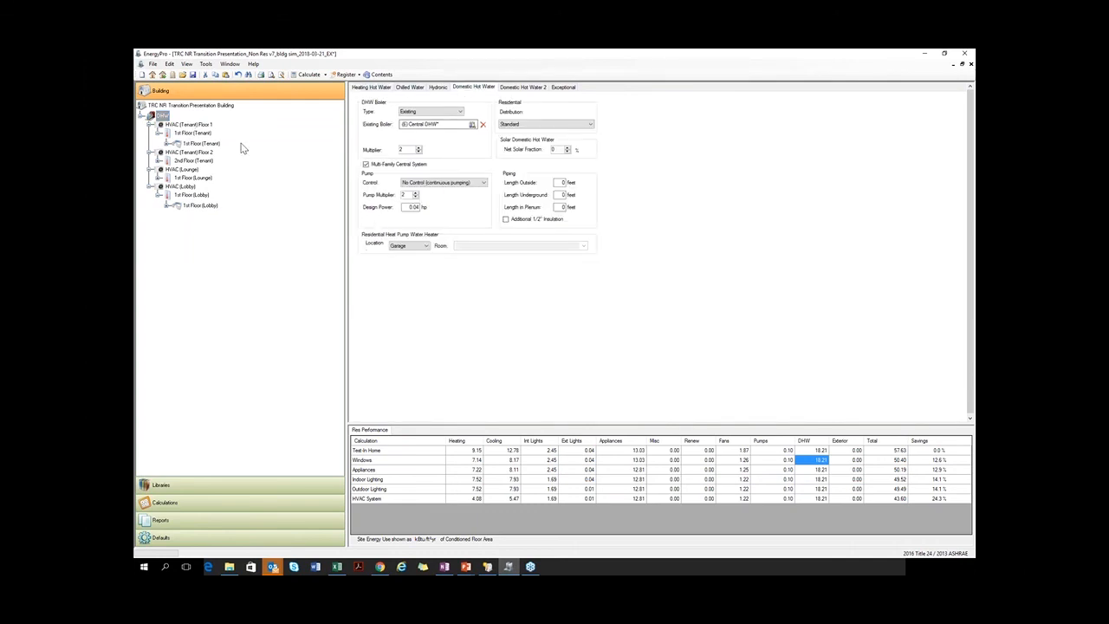
key(Down)
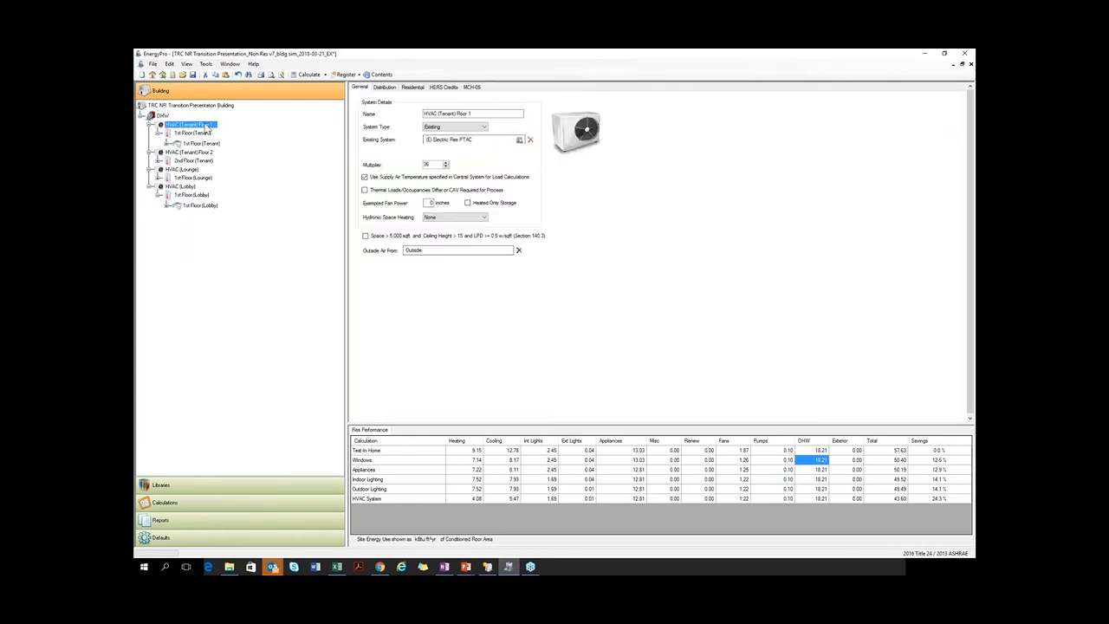
click(197, 207)
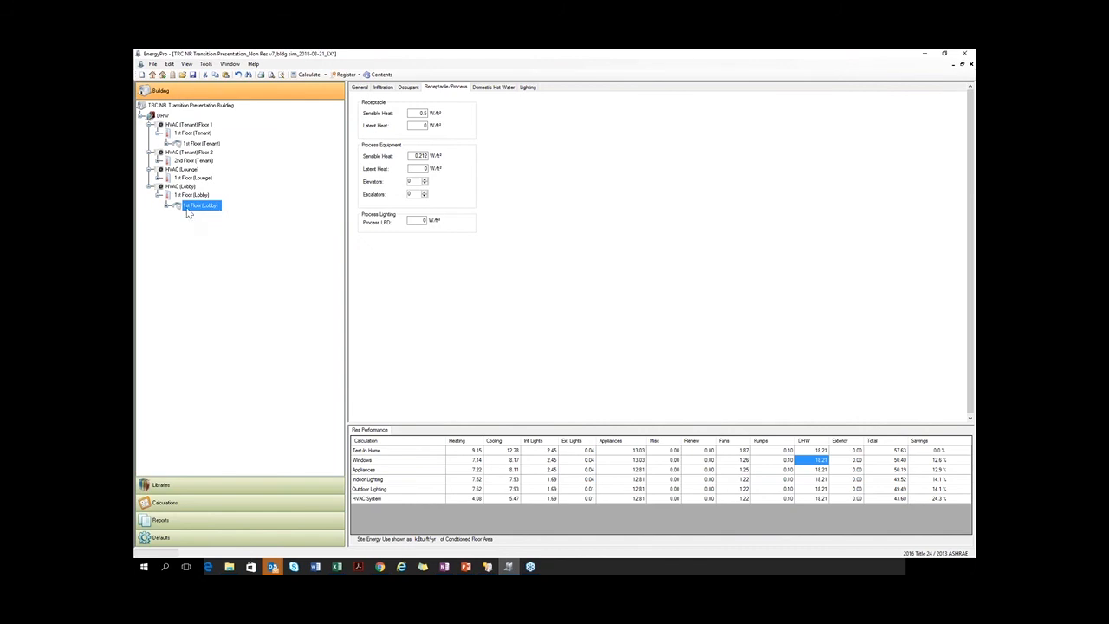
click(178, 187)
click(177, 170)
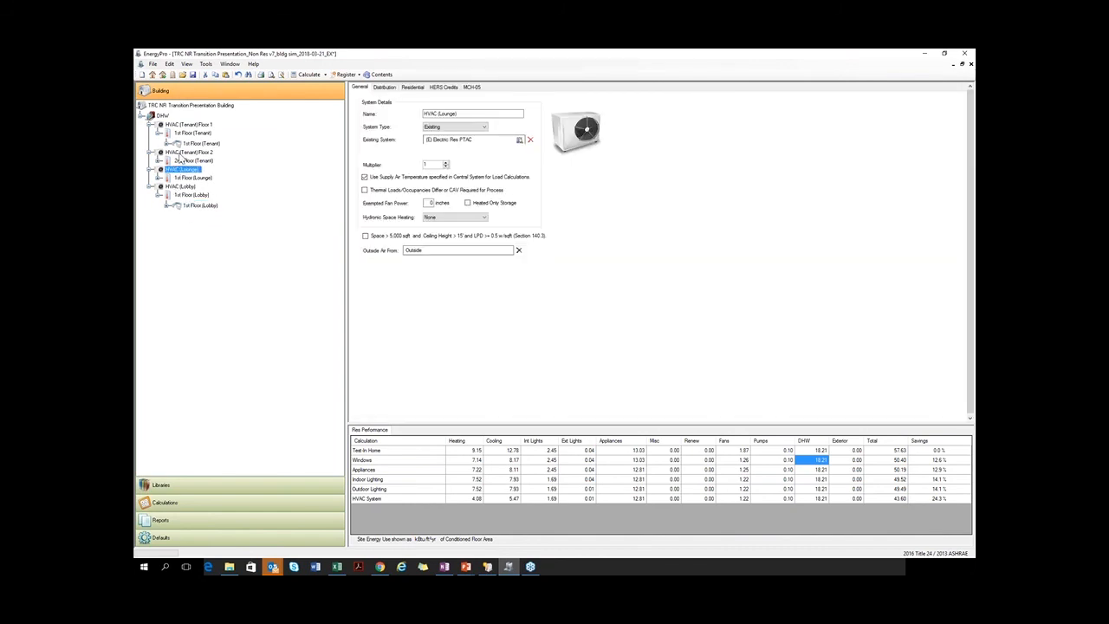
click(182, 152)
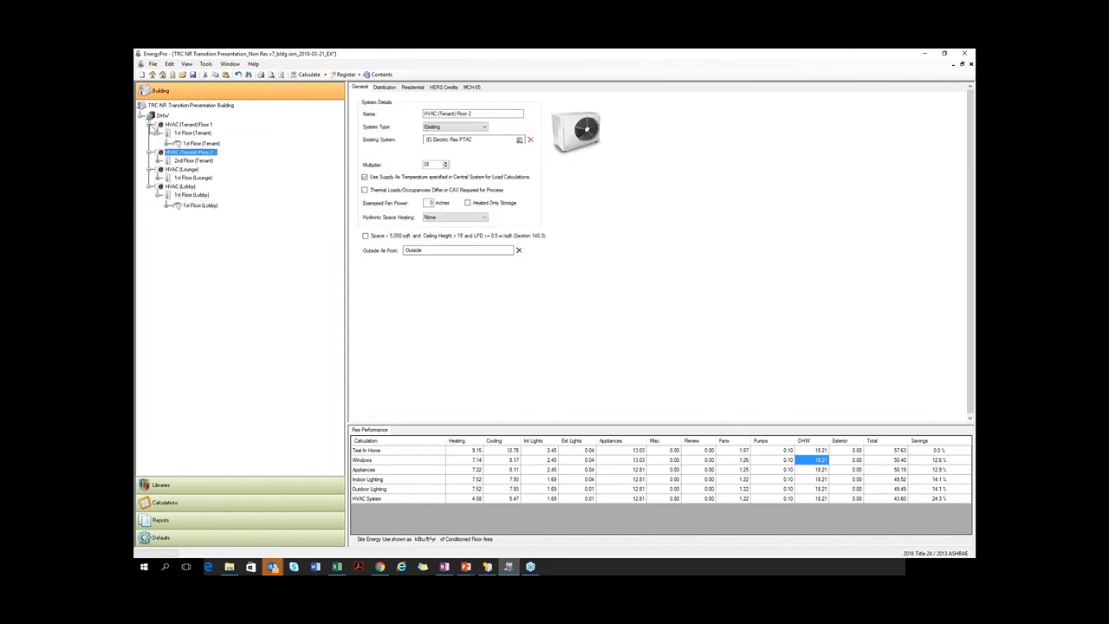
- Collapse both tenant HVAC branches and compare the multipliers of the HVAC (Tenant) Floor 1 and Floor 2 systems
click(151, 126)
click(151, 132)
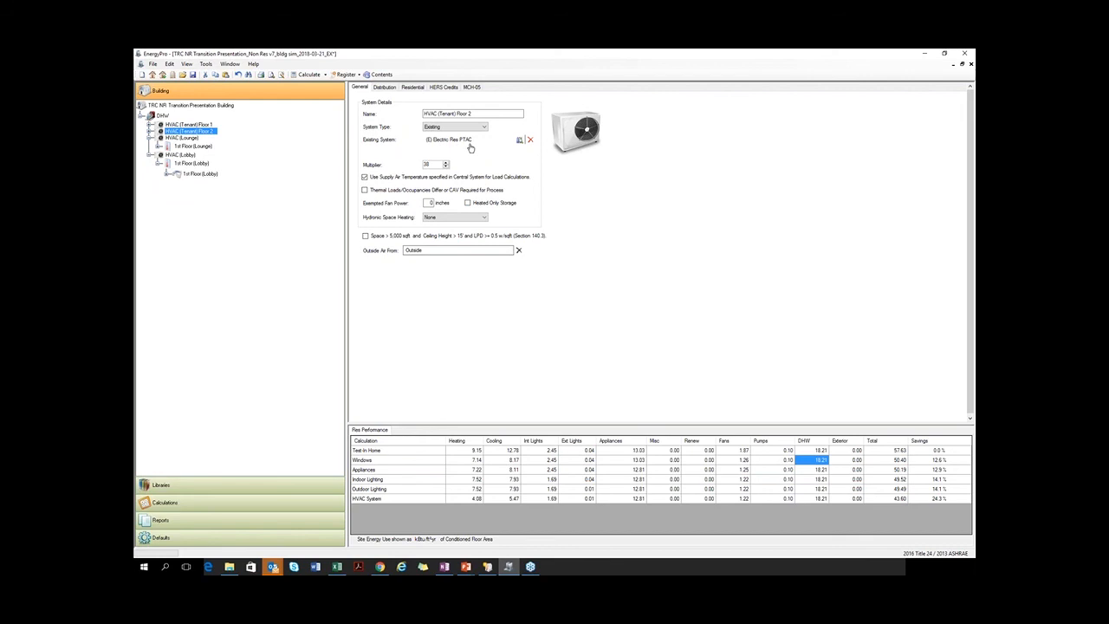
click(178, 126)
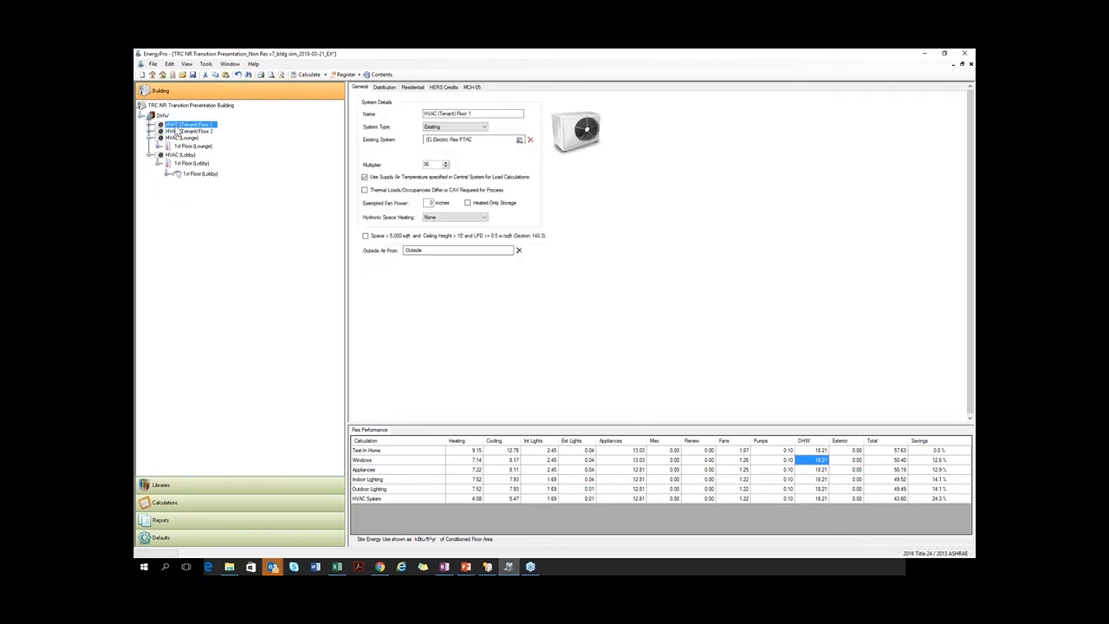
click(198, 131)
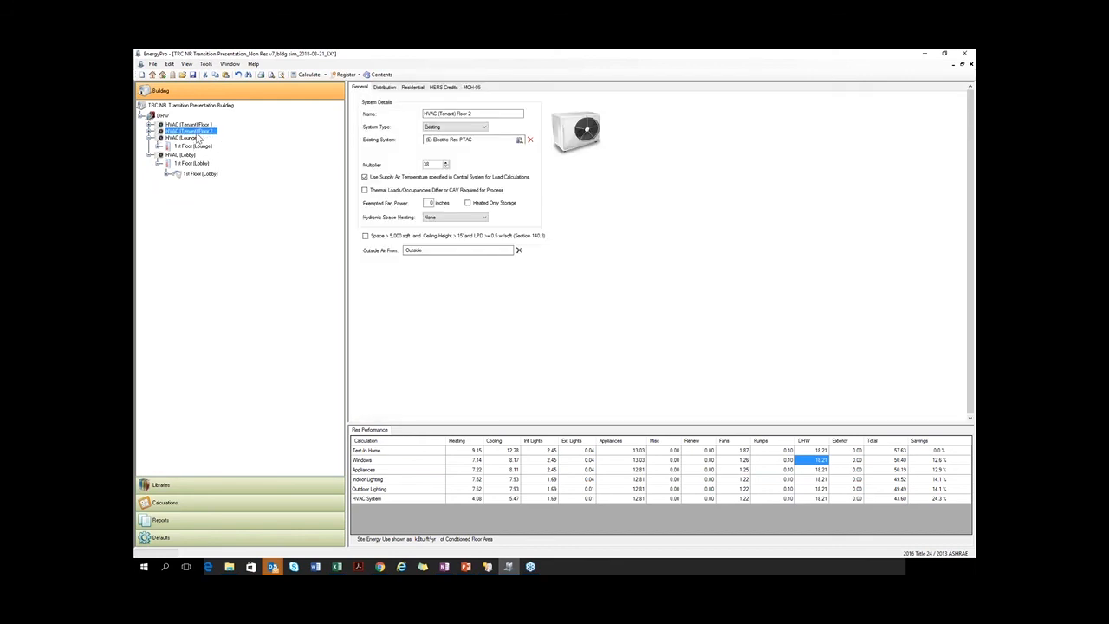
- Set the HVAC (Tenant) Floor 1 system's multiplier to 74 and move the 2nd Floor (Tenant) zone under that system
click(197, 126)
drag(433, 166, 406, 168)
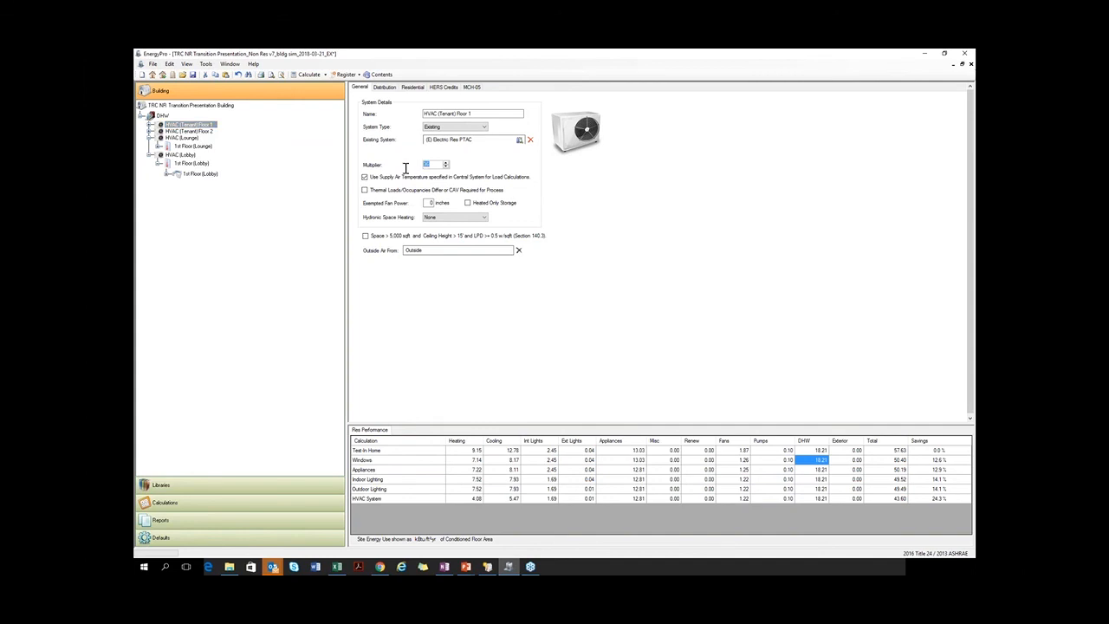
click(150, 125)
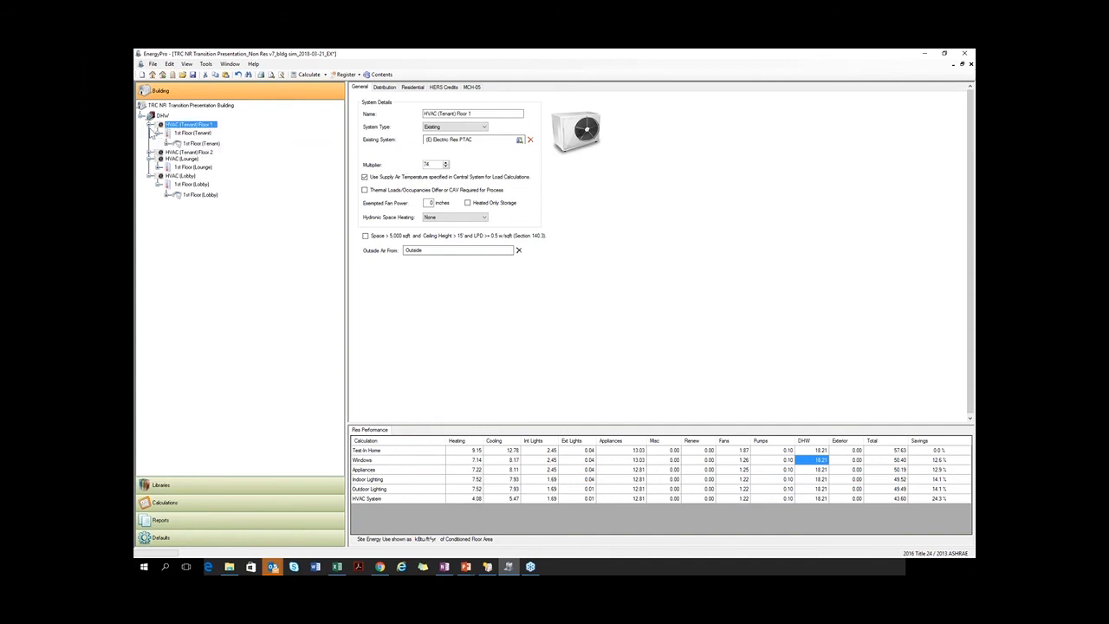
click(150, 154)
click(193, 161)
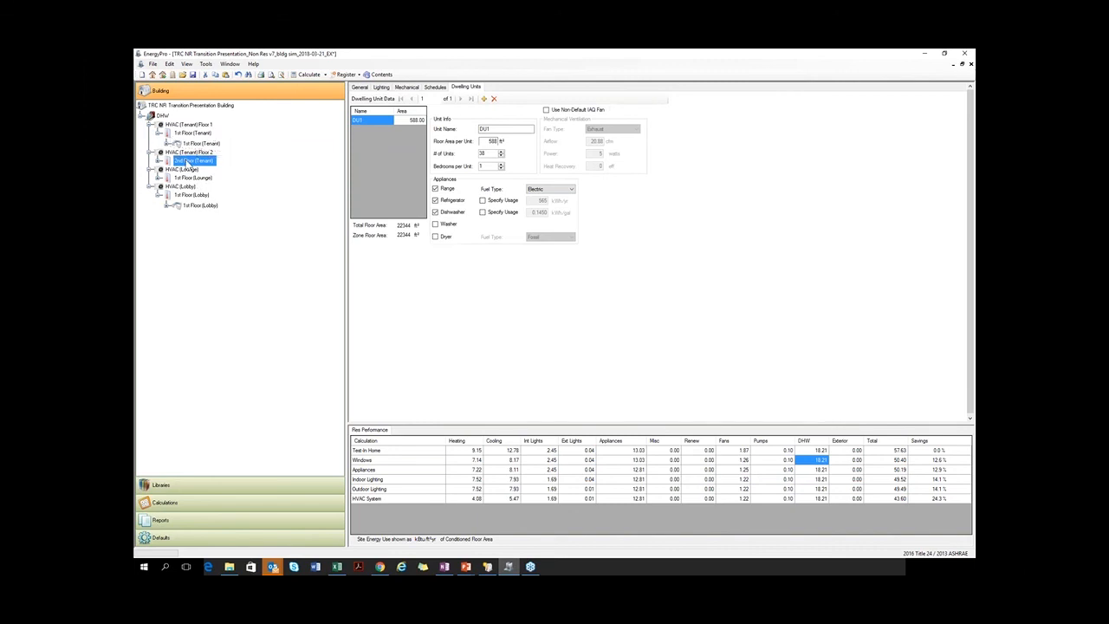
drag(193, 161, 184, 127)
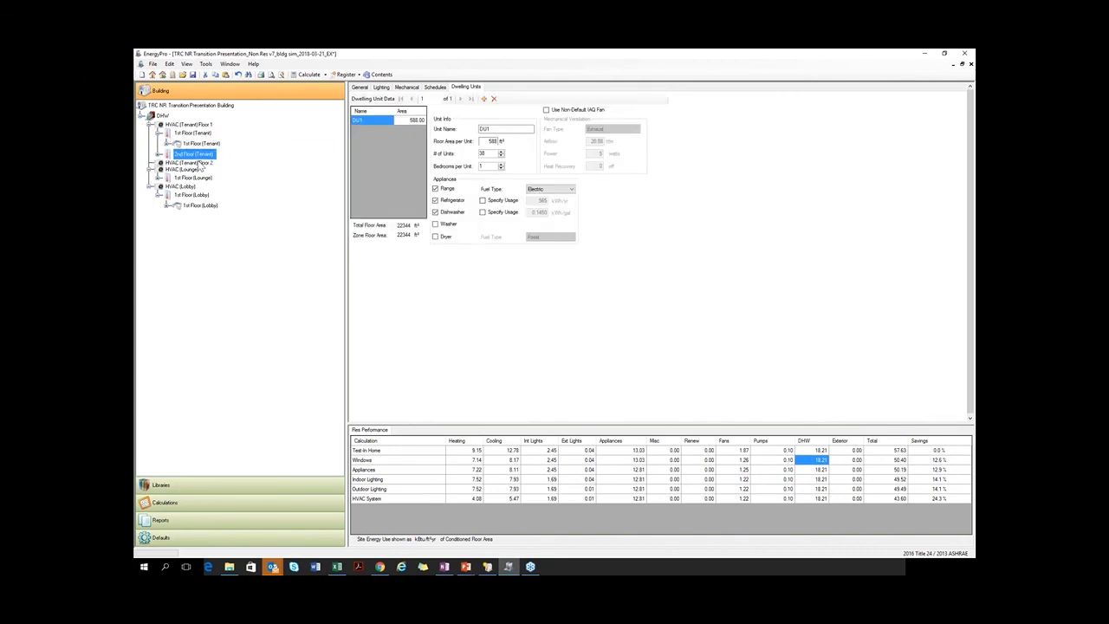
click(178, 125)
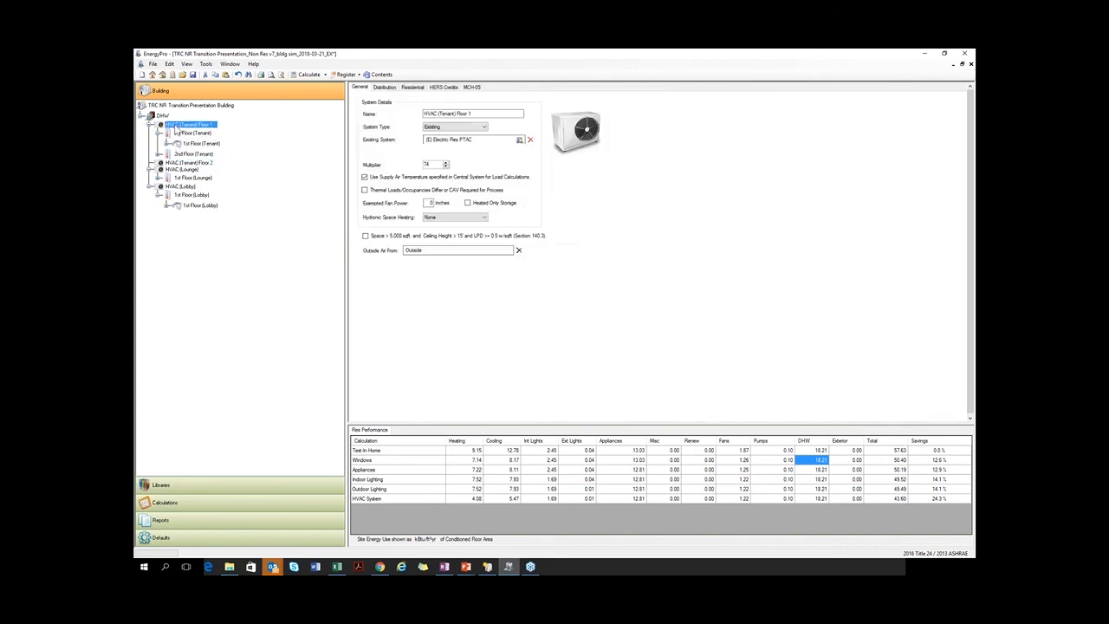
- Set the HVAC (Tenant) Floor 1 multiplier back to 36 and return the 2nd Floor (Tenant) zone to HVAC (Tenant) Floor 2
double_click(436, 164)
click(190, 164)
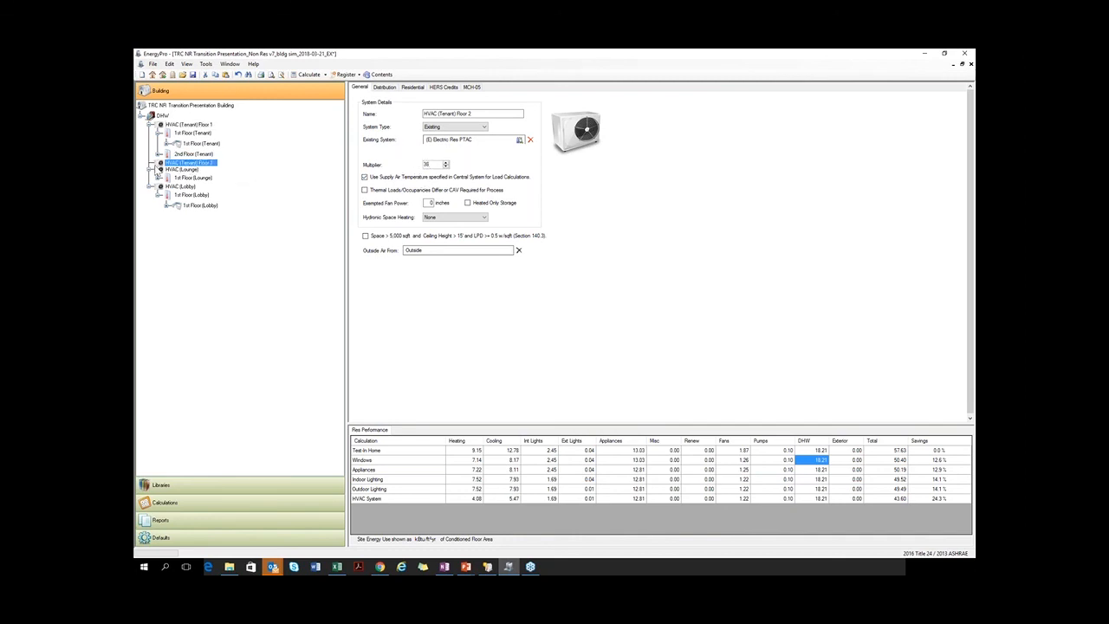
click(189, 154)
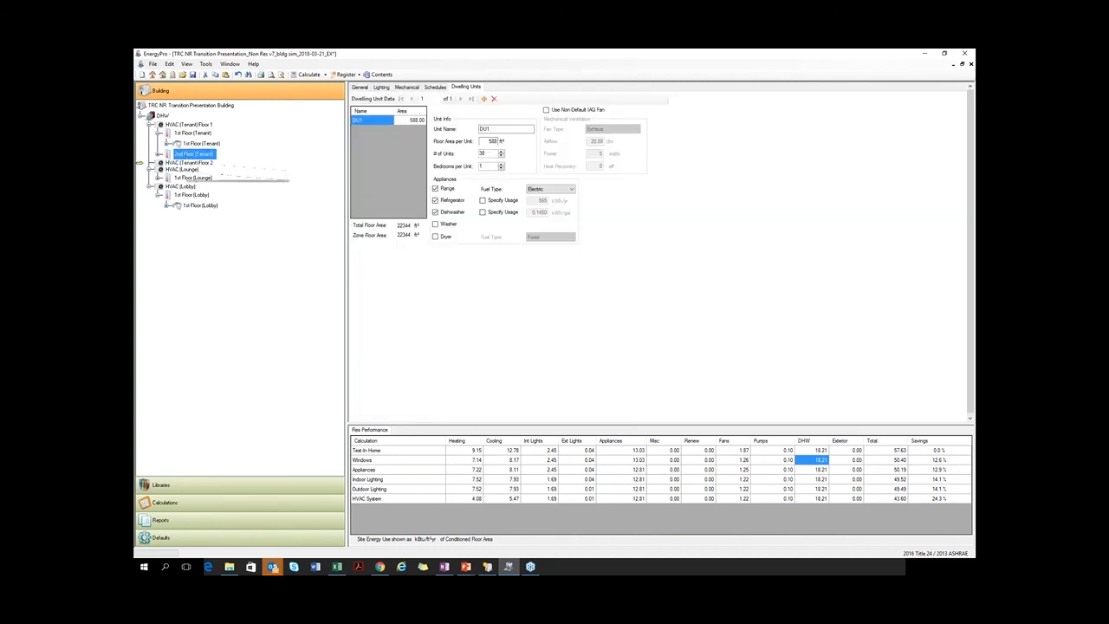
drag(189, 154, 189, 164)
click(191, 126)
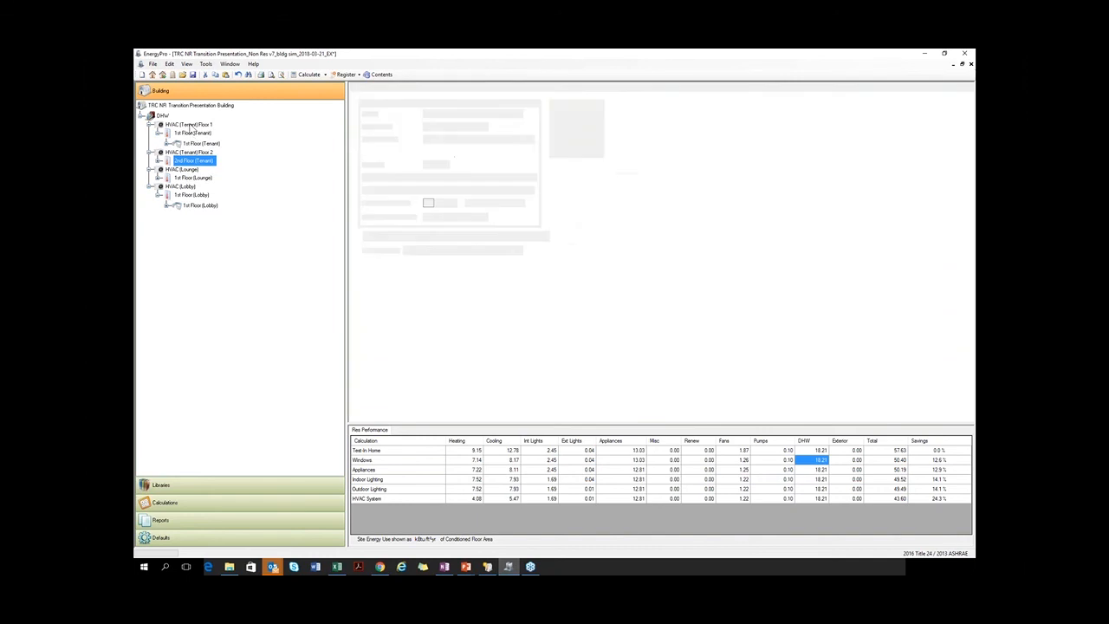
- Compare the multipliers of the two tenant HVAC systems with the dwelling unit data of their zones
click(188, 152)
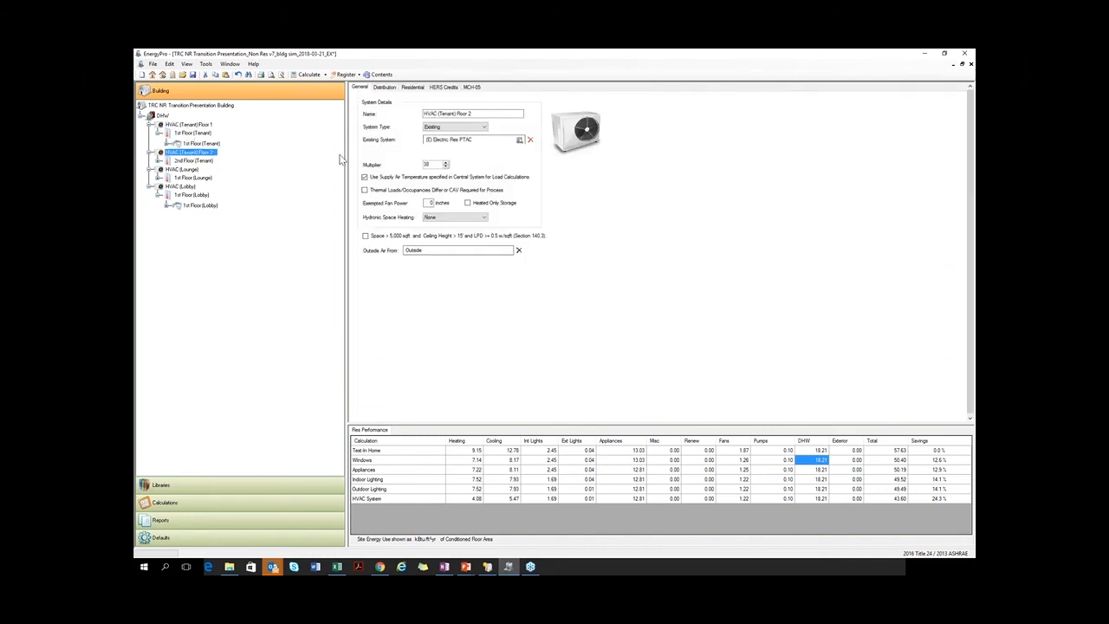
click(208, 126)
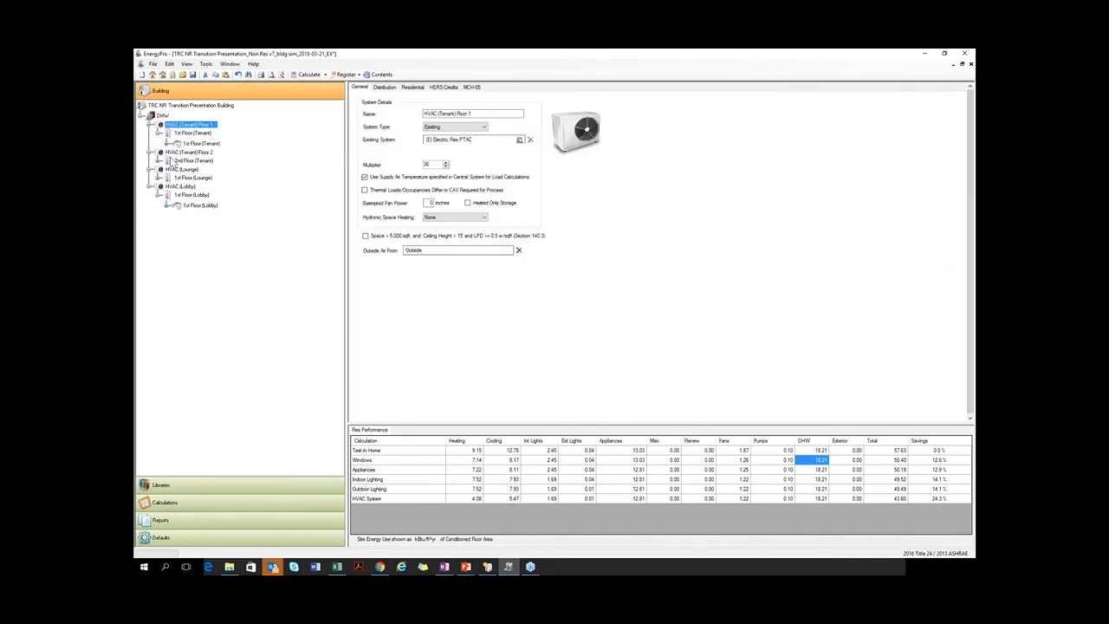
click(182, 153)
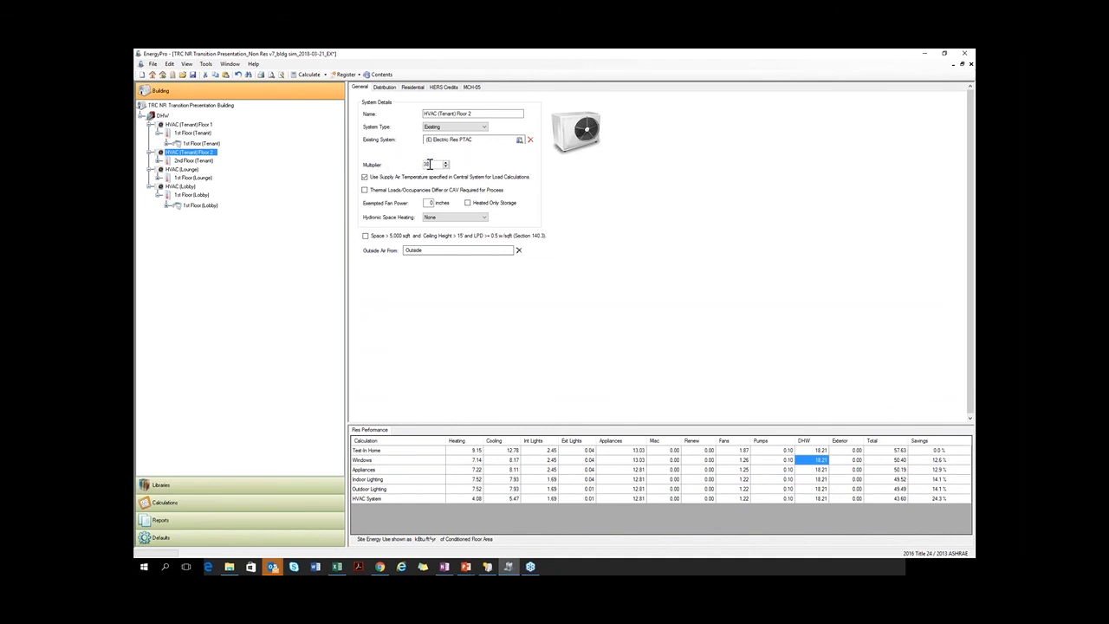
click(192, 134)
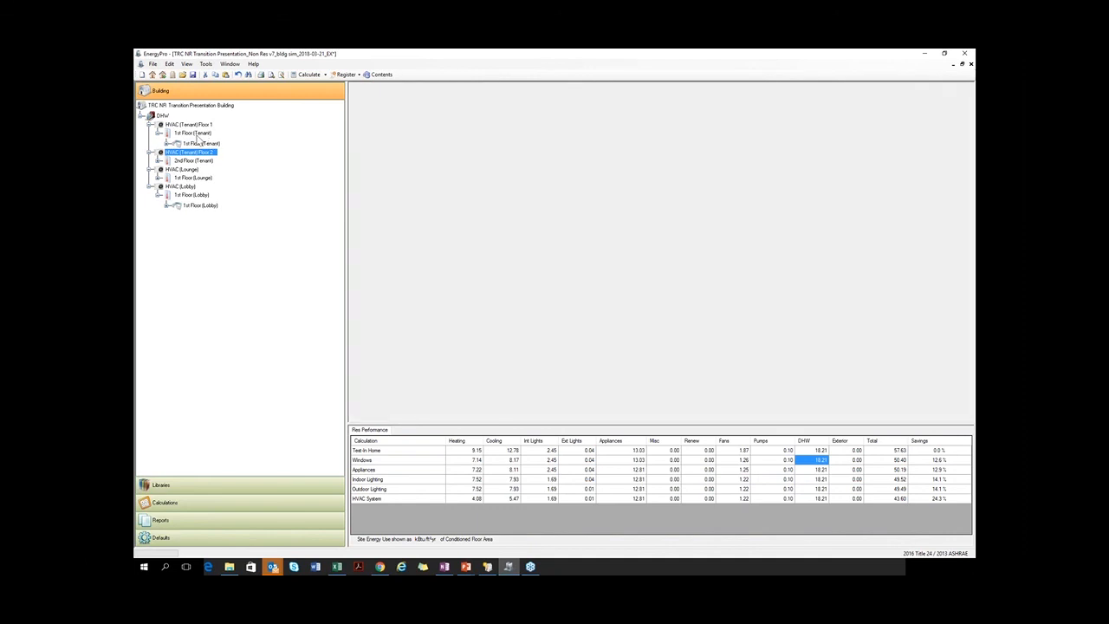
click(201, 161)
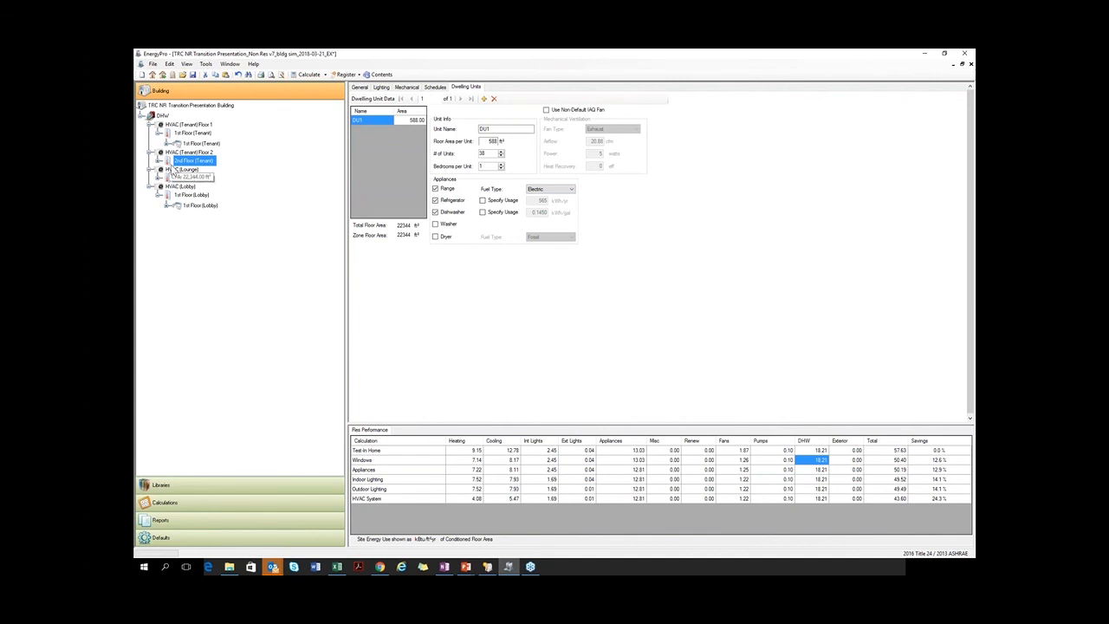
click(185, 125)
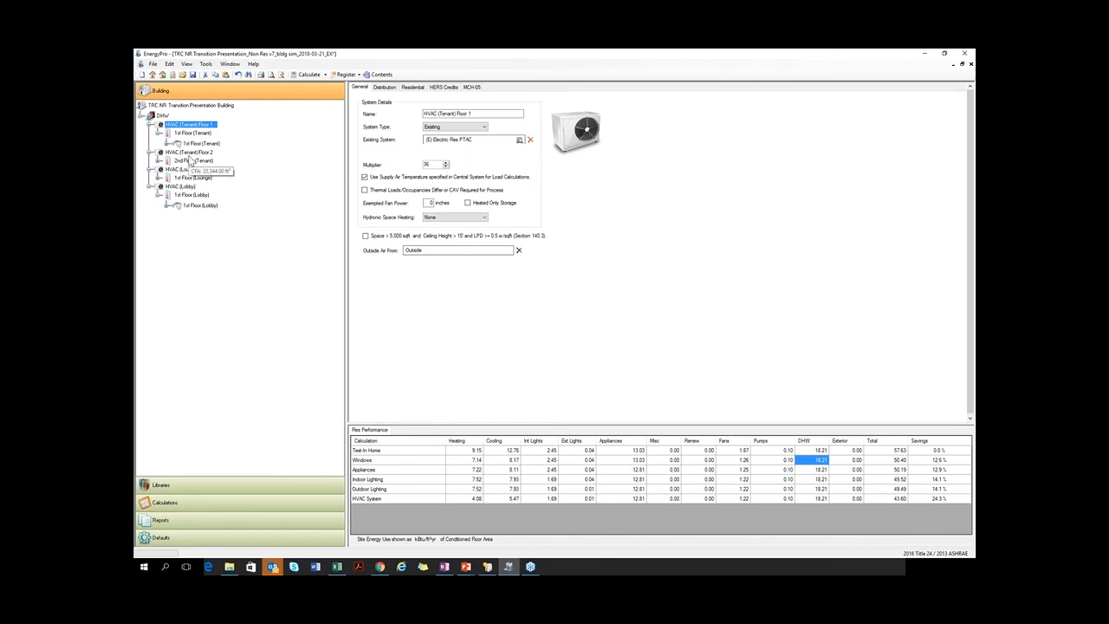
click(192, 162)
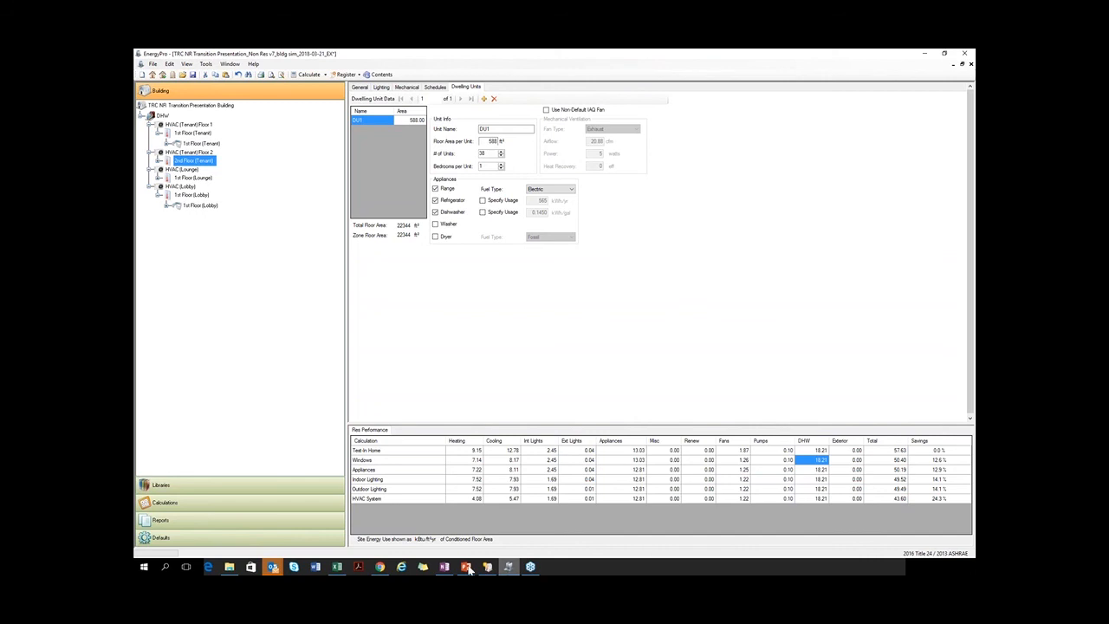
- Switch to the webinar presentation in PowerPoint, run the slide show and advance to the Contact Information slide
mouse_move(466, 569)
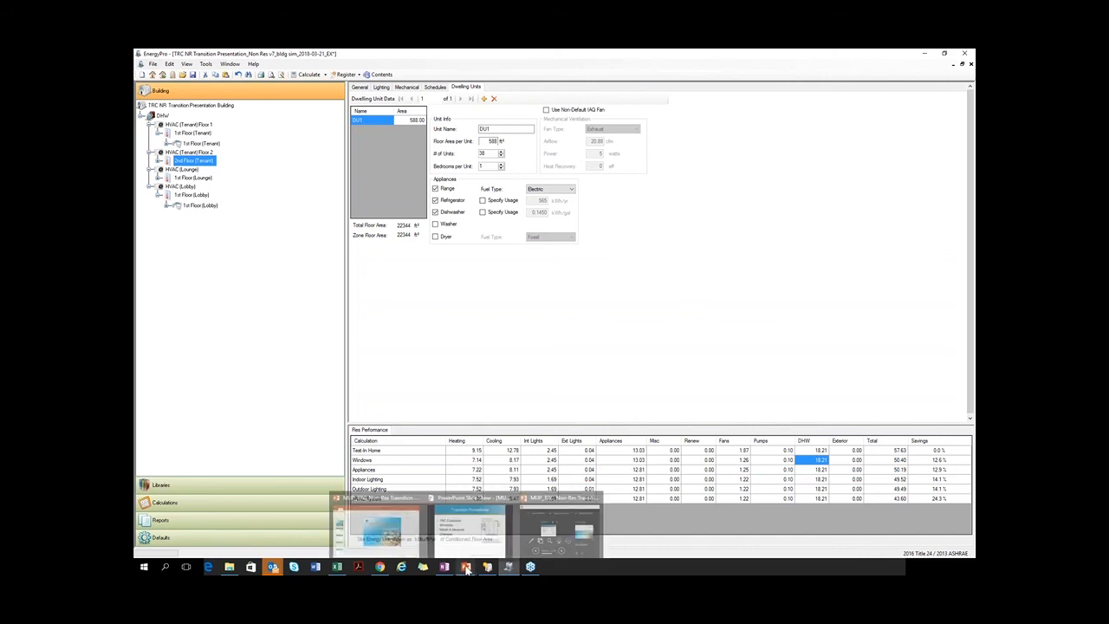
click(405, 537)
scroll(208, 390, down, 5)
click(220, 501)
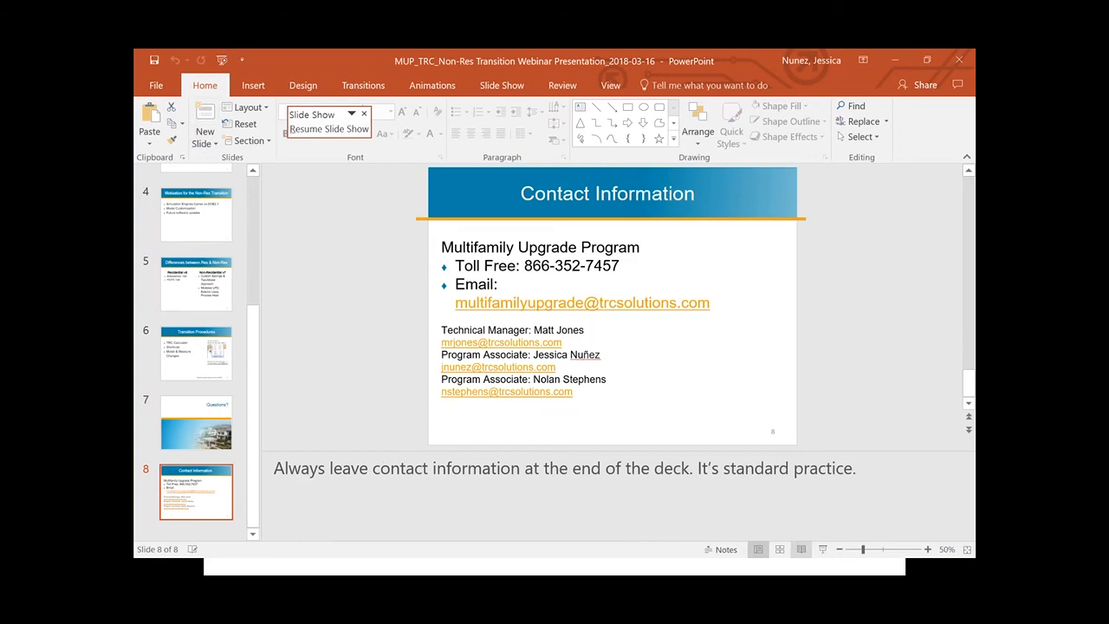
click(822, 550)
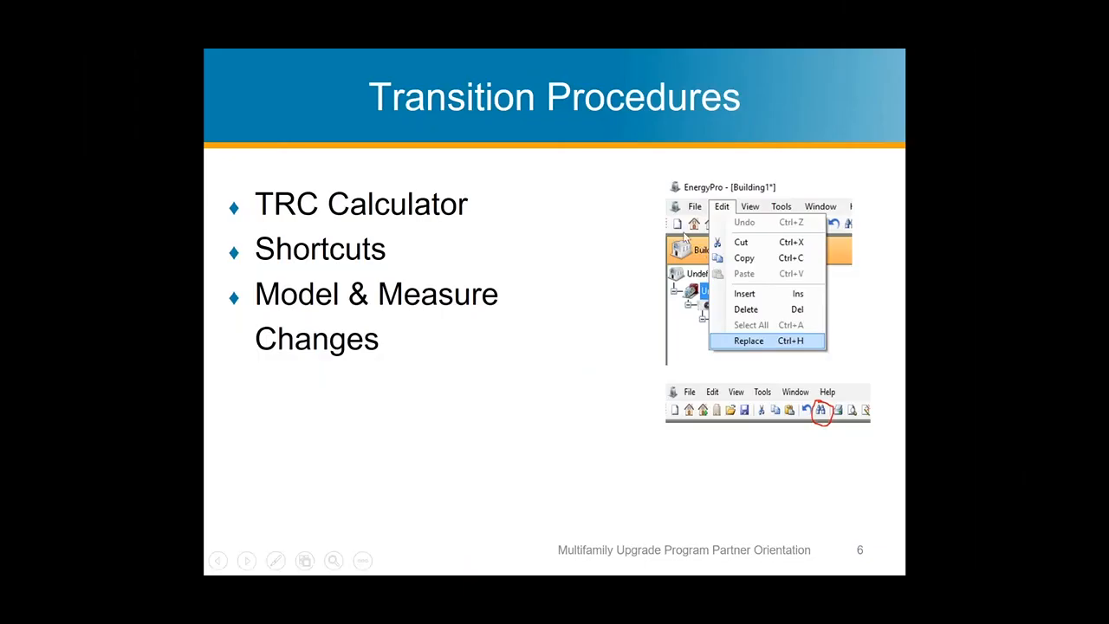
click(900, 286)
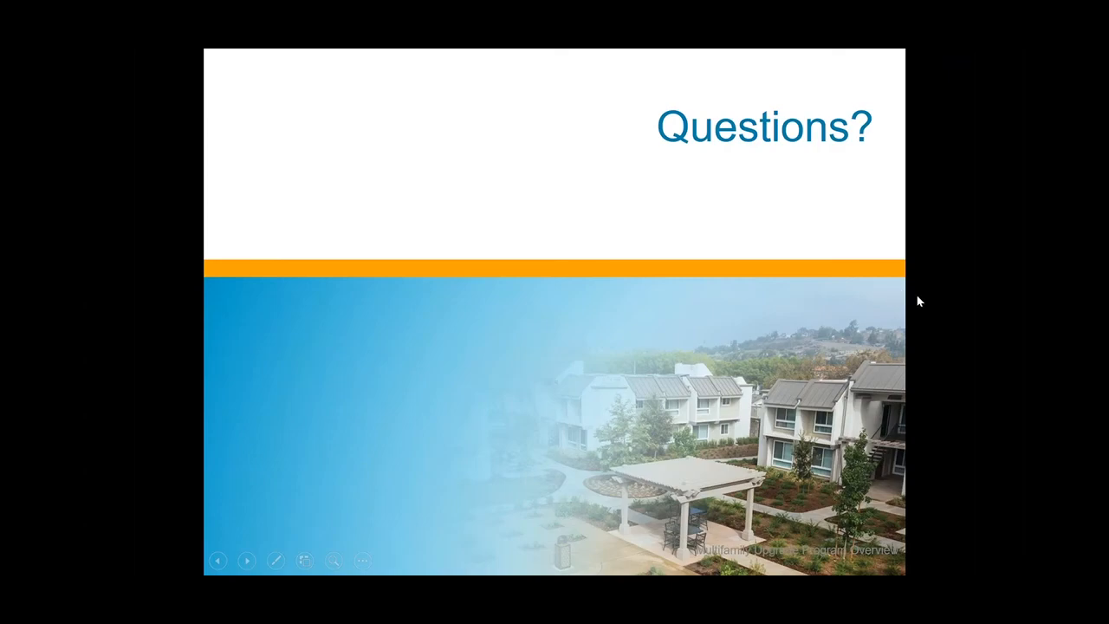
click(919, 301)
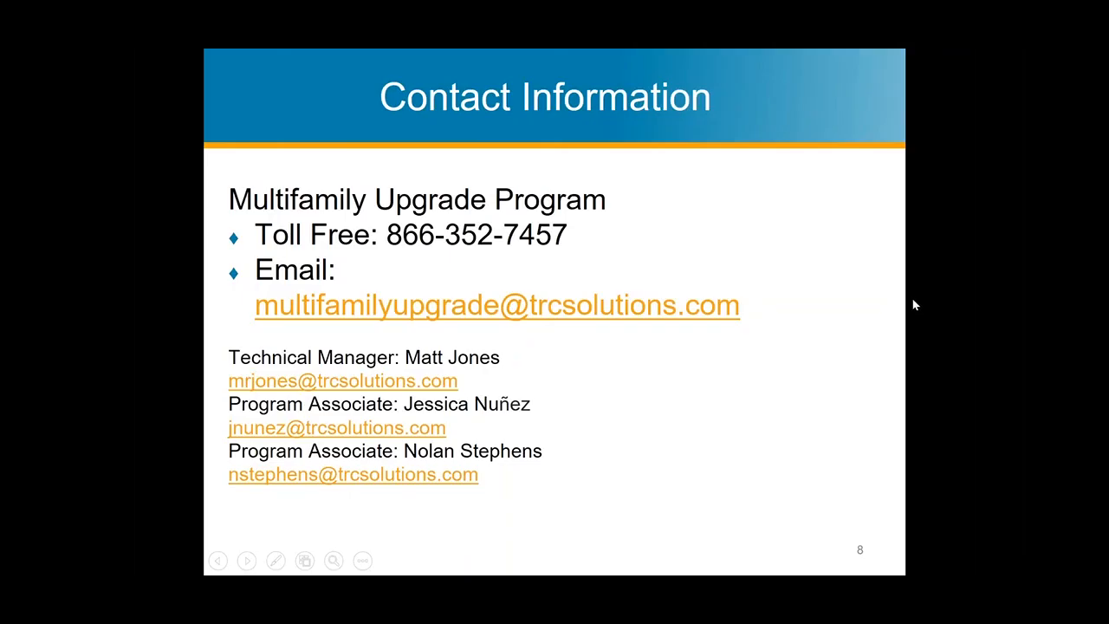